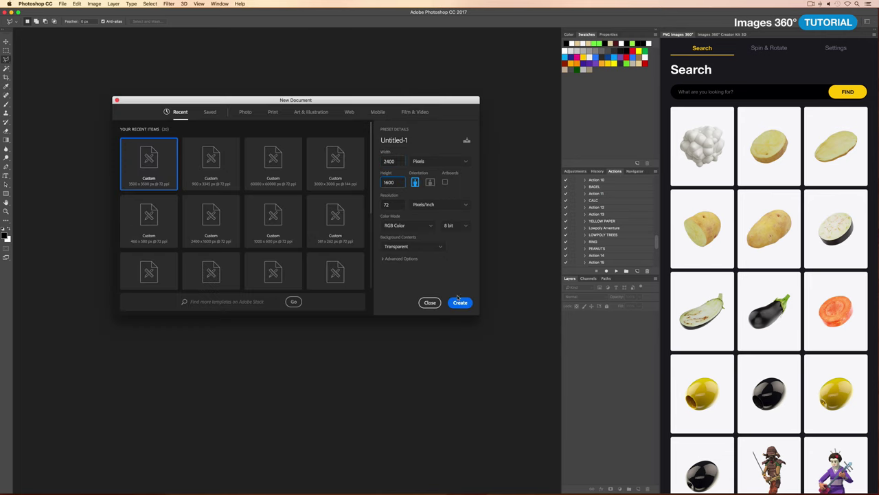
Step: Create a 2400×1600 document and fill the canvas white
left_click(458, 302)
right_click(7, 147)
left_click(35, 146)
left_click(261, 205)
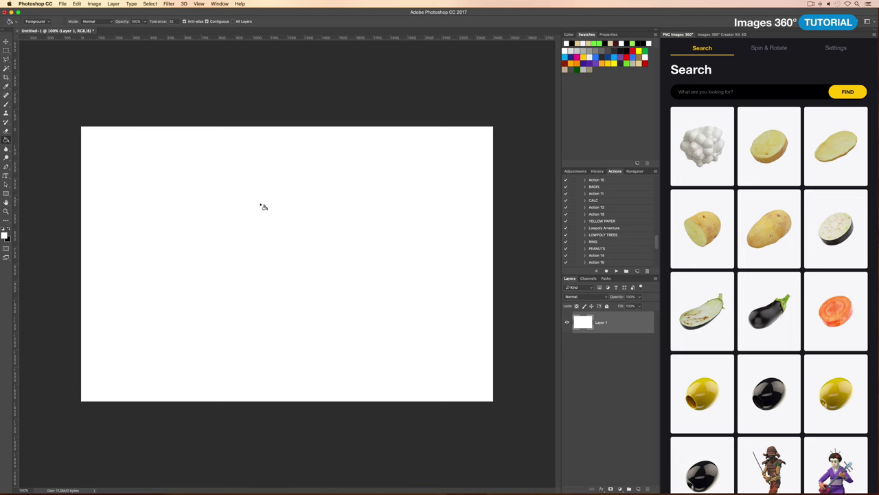
Step: Trace a hill-shaped island with Polygonal Lasso and fill it tan on a new layer
left_click(6, 59)
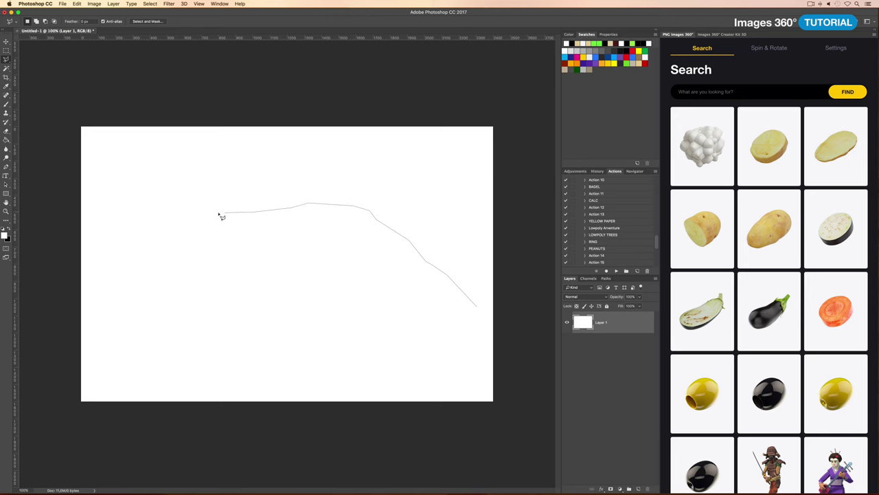
left_click(70, 418)
left_click(501, 407)
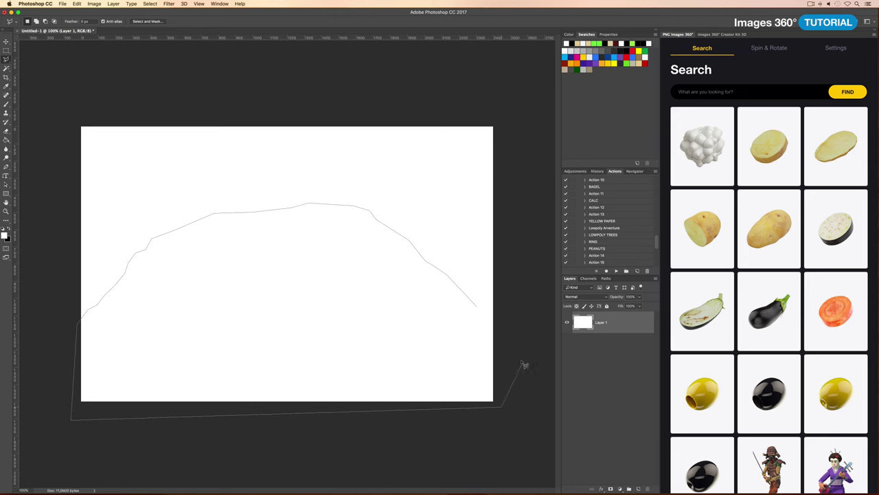
key("ctrl+shift+alt+n")
left_click(4, 234)
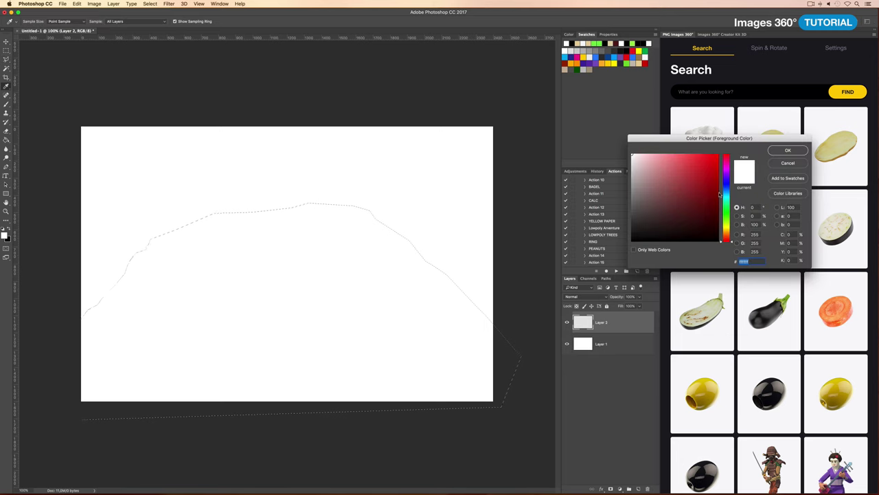
left_click(726, 230)
left_click(667, 180)
key("Return")
key("alt+BackSpace")
key("ctrl+d")
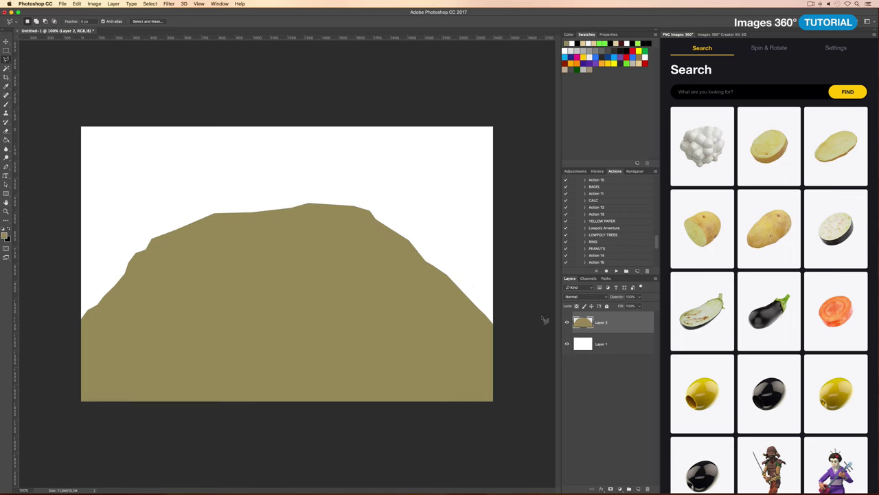
Step: Add a new layer for the sea and pick a dark blue colour
key("ctrl+shift+n")
key("Return")
left_click(726, 190)
Step: Fill the sea layer dark blue behind the island, then reselect the island layer
left_click(701, 200)
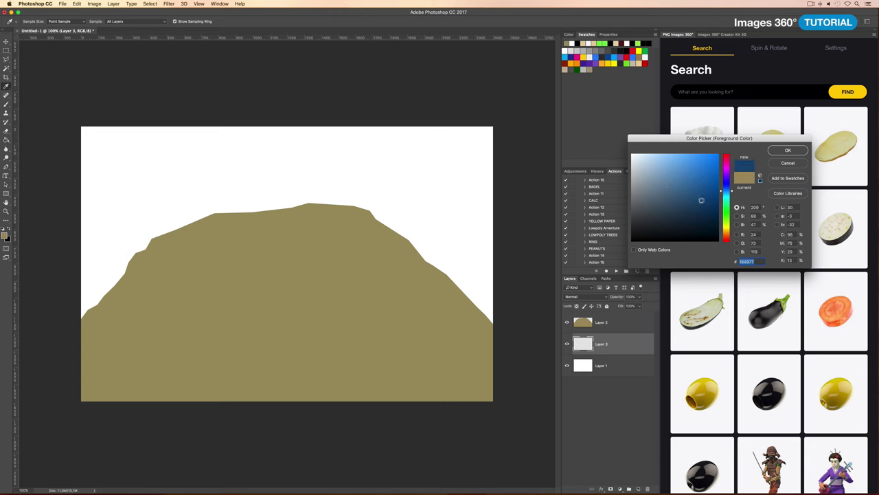
key("Return")
key("alt+BackSpace")
left_click(613, 324)
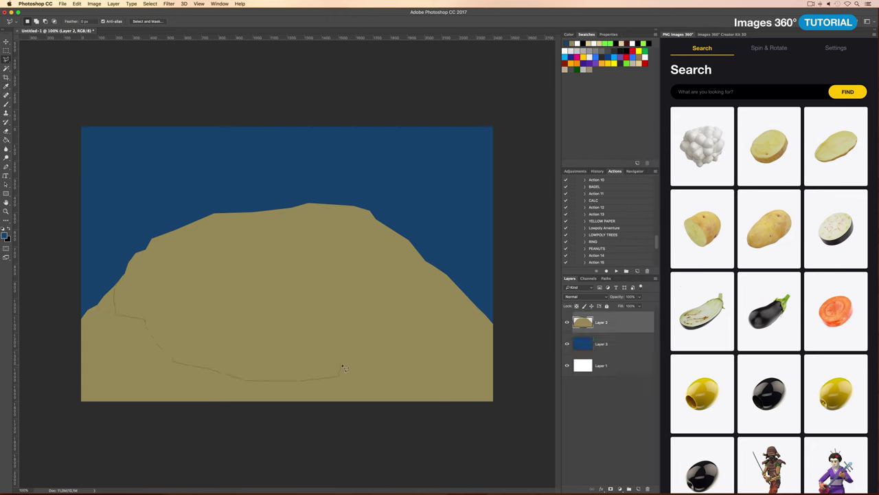
Step: Fill the island's lower area blue on a new layer and lower its Fill for translucency
left_click(522, 422)
left_click(61, 420)
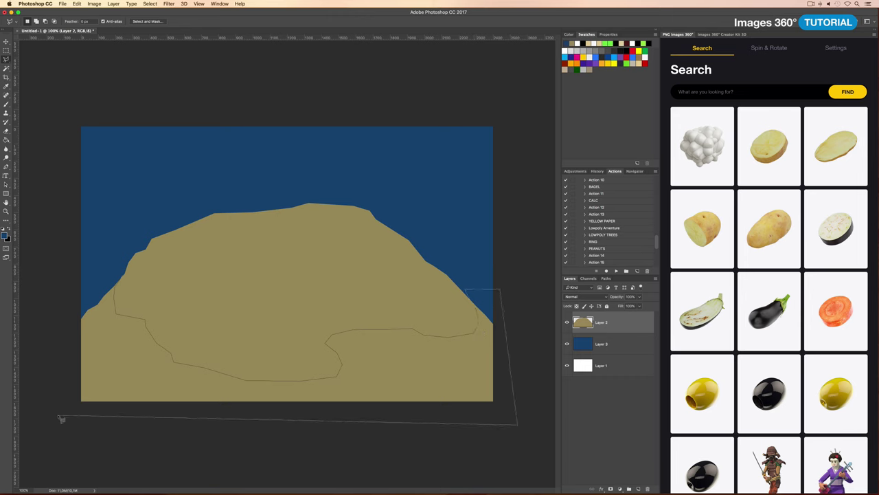
left_click(114, 283)
key("ctrl+shift+alt+n")
key("alt+BackSpace")
key("ctrl+d")
left_click_drag(621, 306, 617, 309)
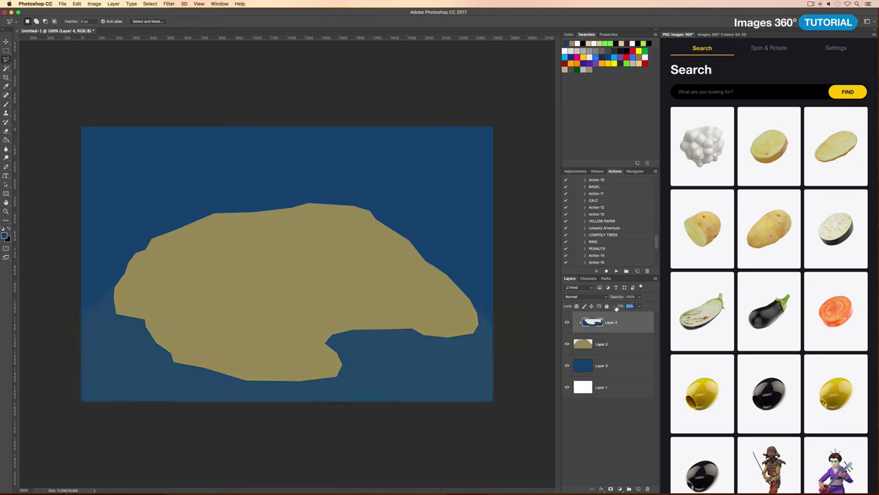
key("alt+bracketleft")
Step: Search Images 360° for 'lowpoly' and browse the results
key("BackSpace")
key("BackSpace")
type("wpoly")
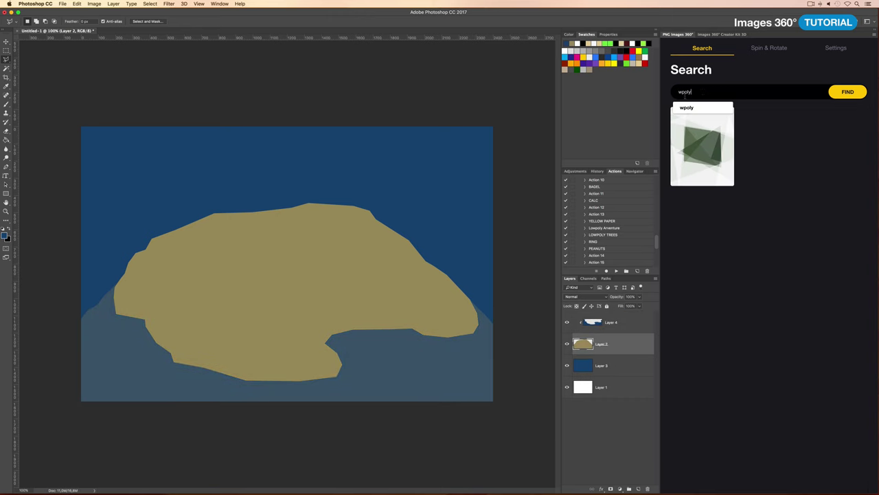
type("lowpoly")
key("Return")
scroll(788, 226, "down", 3)
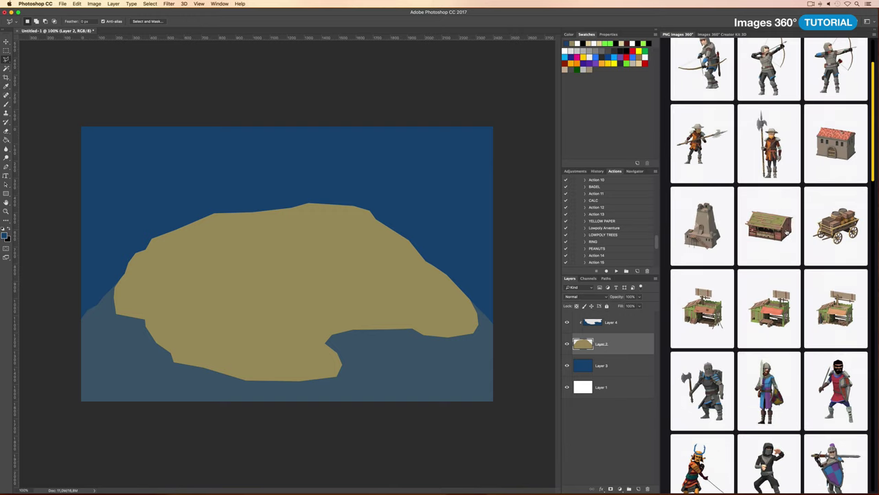
scroll(788, 230, "down", 10)
scroll(788, 237, "down", 5)
scroll(788, 244, "down", 6)
scroll(787, 248, "down", 3)
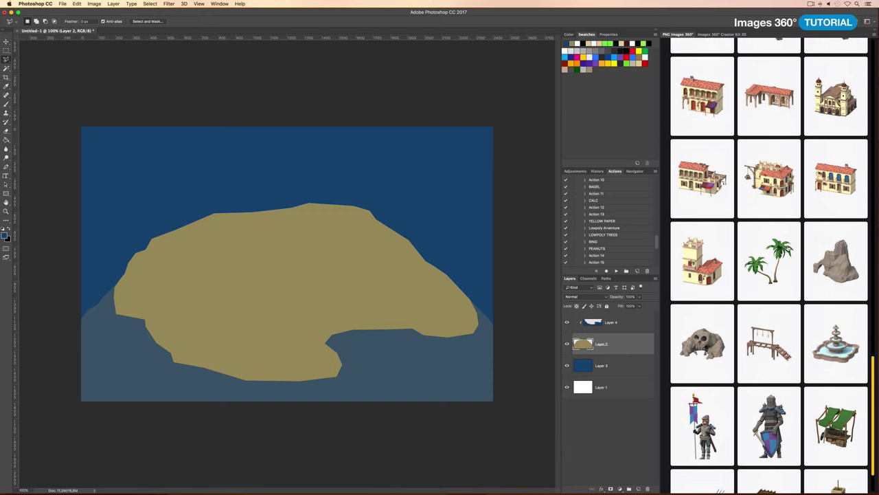
scroll(787, 248, "up", 1)
scroll(787, 248, "up", 2)
Step: Insert the low-poly rock as a new layer and update the inserted object
left_click(753, 206)
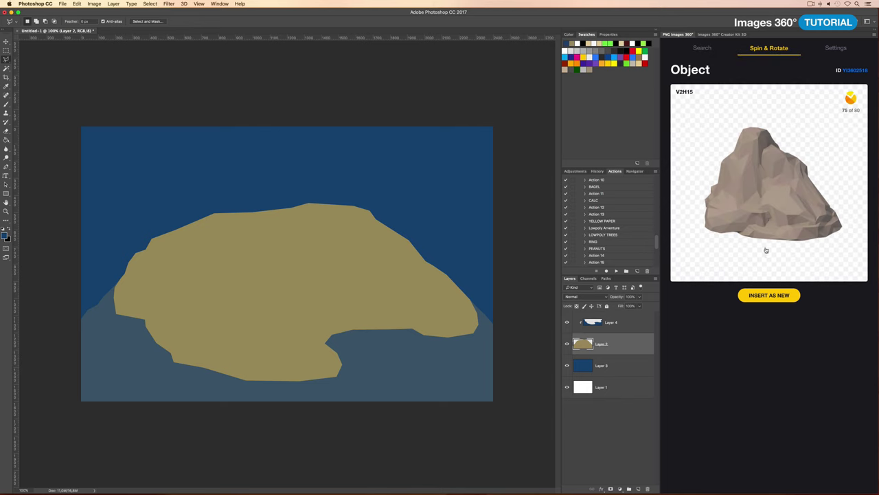
left_click(770, 294)
left_click(836, 47)
left_click(851, 111)
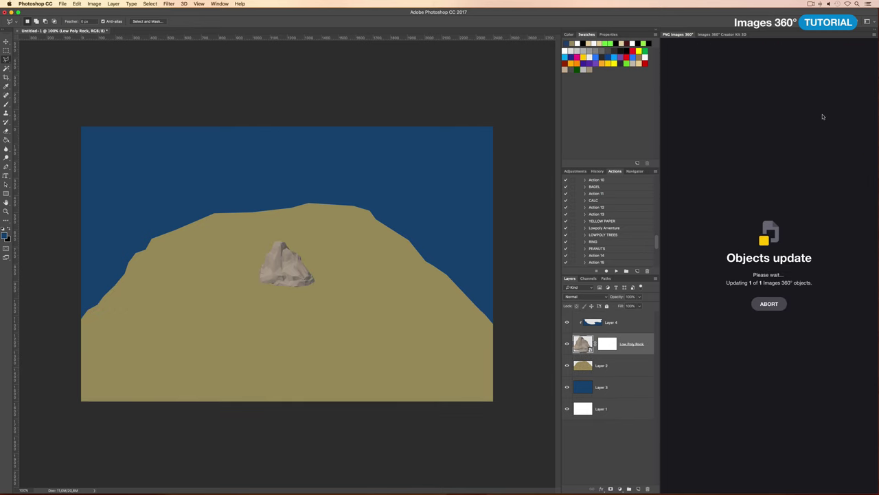
left_click(707, 48)
Step: Enlarge the rock over the canvas, then squash it into a wide, low shape
key("ctrl+t")
left_click_drag(314, 286, 443, 314)
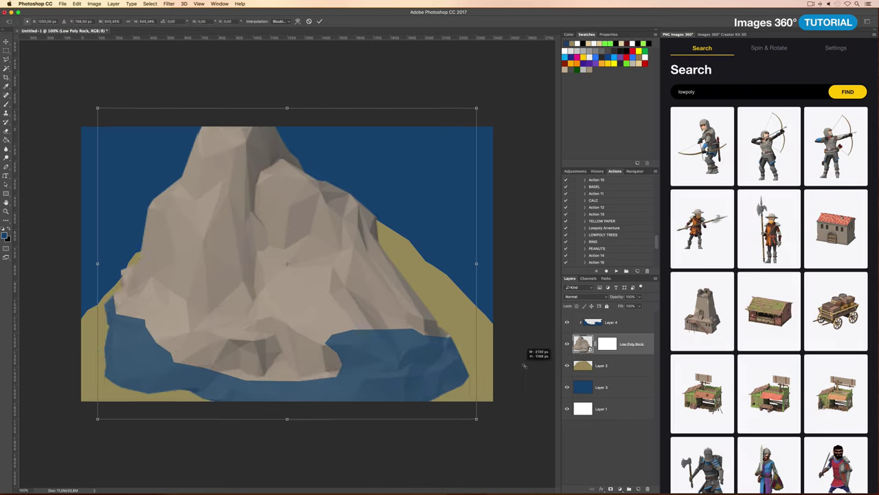
key("Return")
key("ctrl+t")
left_click_drag(526, 413, 419, 308)
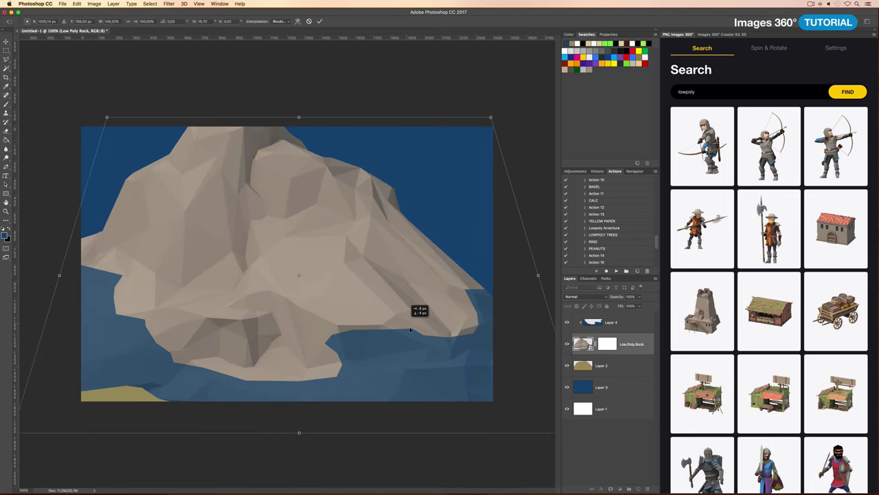
key("Return")
Step: Duplicate the rock layer, rasterize the copy and delete its layer mask
right_click(633, 346)
left_click(674, 267)
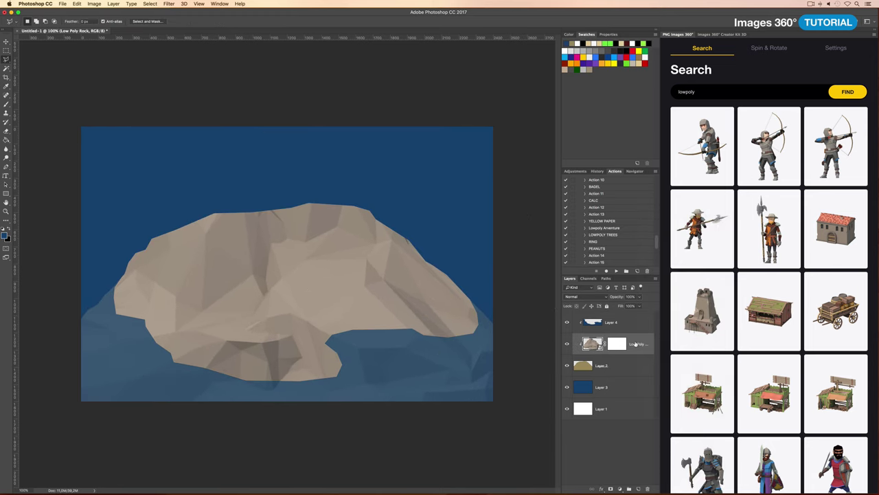
right_click(639, 351)
left_click(661, 312)
right_click(617, 344)
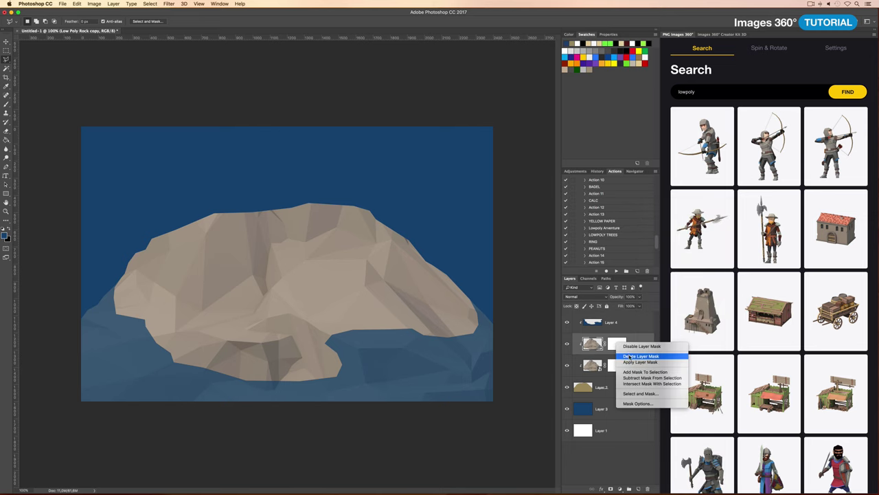
left_click(639, 354)
Step: Rotate the rock copy, remove the original, and set the copy to Soft Light
key("ctrl+t")
mouse_move(392, 304)
left_mouse_down()
mouse_move(210, 255)
mouse_move(347, 324)
left_mouse_up()
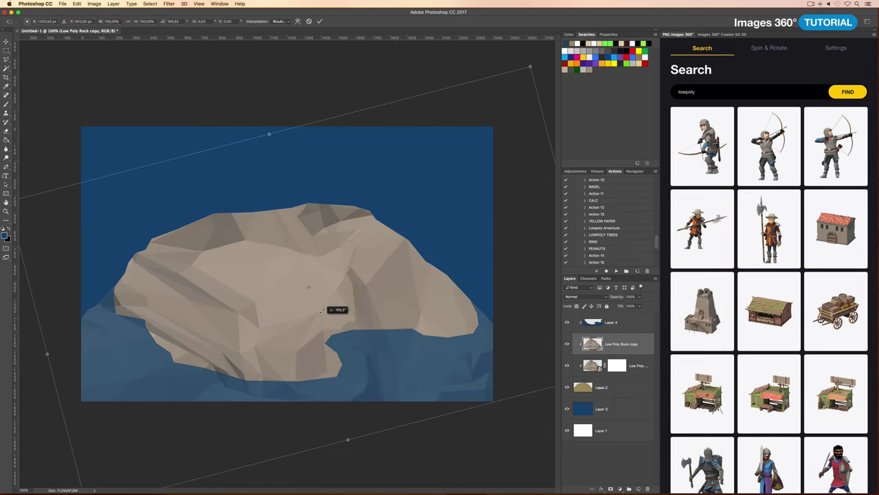
key("Return")
key("l")
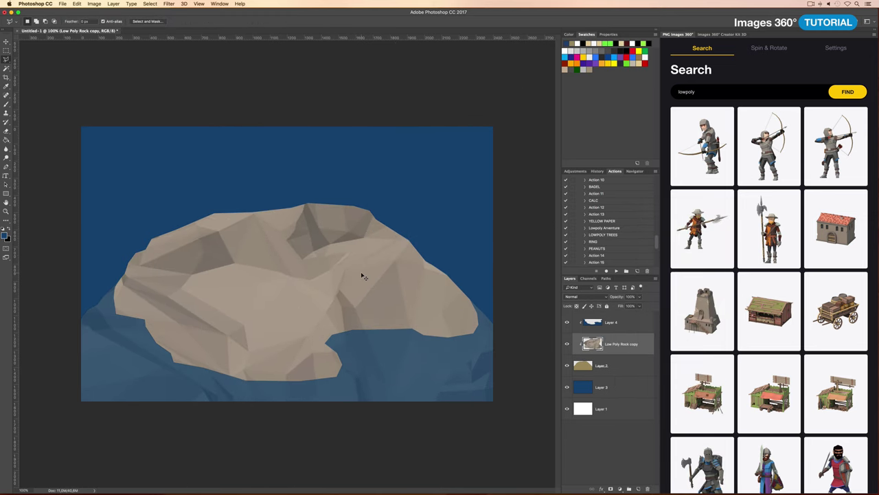
left_click(584, 296)
left_click(580, 451)
left_click(602, 365)
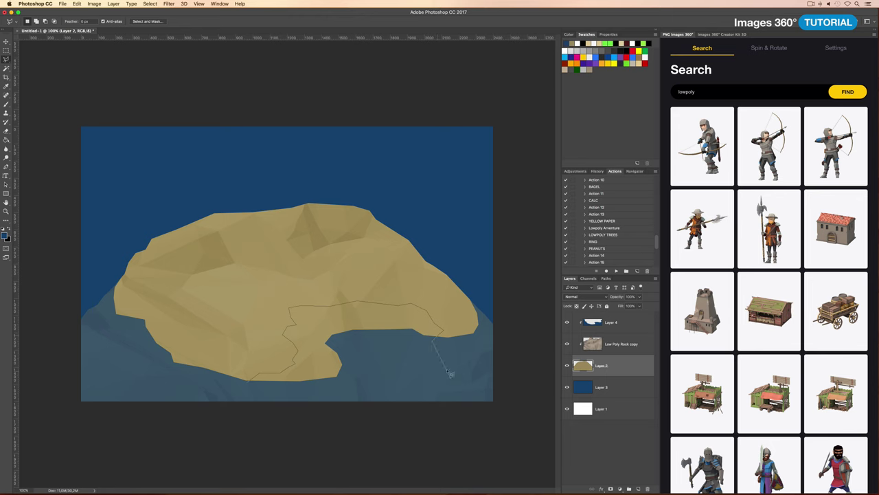
Step: Fill the cove's beach outline with #f2d36b on a new layer at 56% Fill
left_click(330, 434)
double_click(221, 408)
left_click(638, 488)
left_click(5, 234)
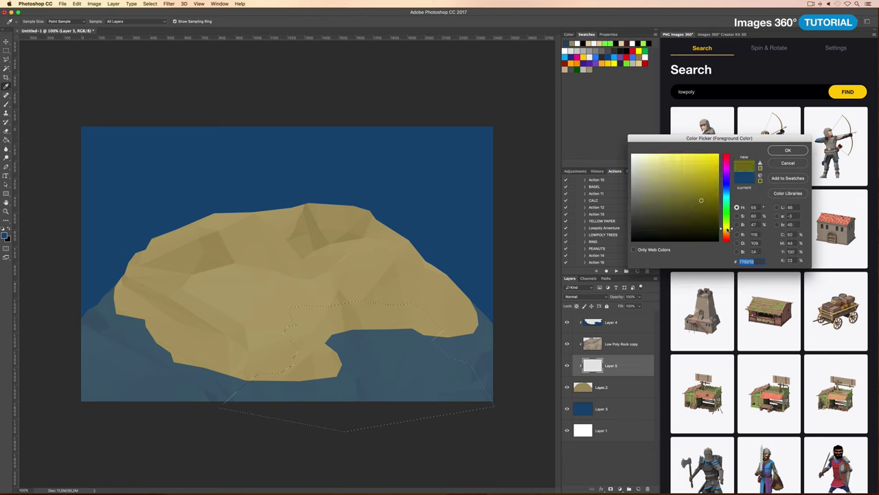
left_click(261, 375)
type("f2d36b")
key("Return")
key("alt+BackSpace")
key("ctrl+d")
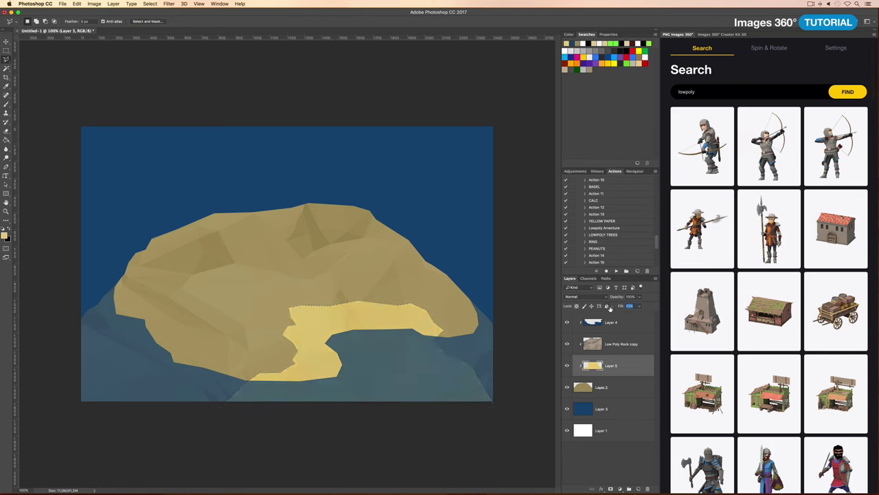
left_click_drag(621, 305, 606, 307)
Step: Shrink the rock texture, then duplicate it and scale the copy over the beach
left_click(610, 346)
key("ctrl+t")
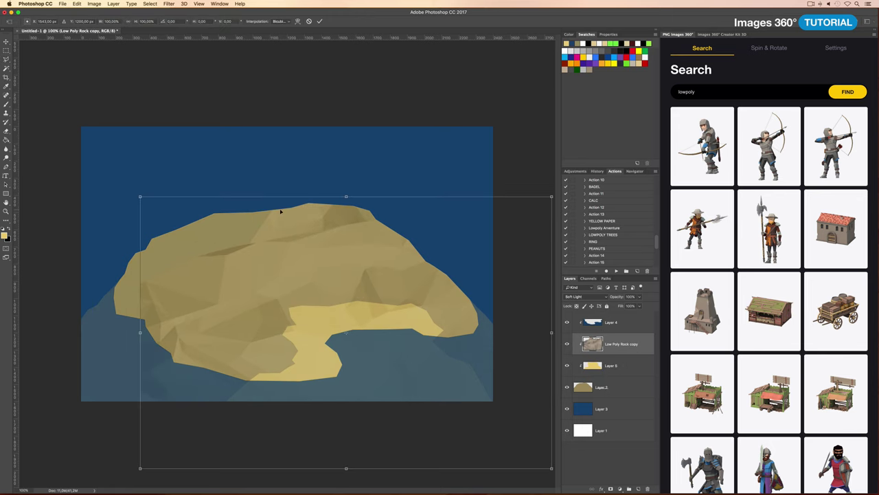
left_click_drag(138, 196, 186, 220)
key("Return")
key("ctrl+j")
key("ctrl+t")
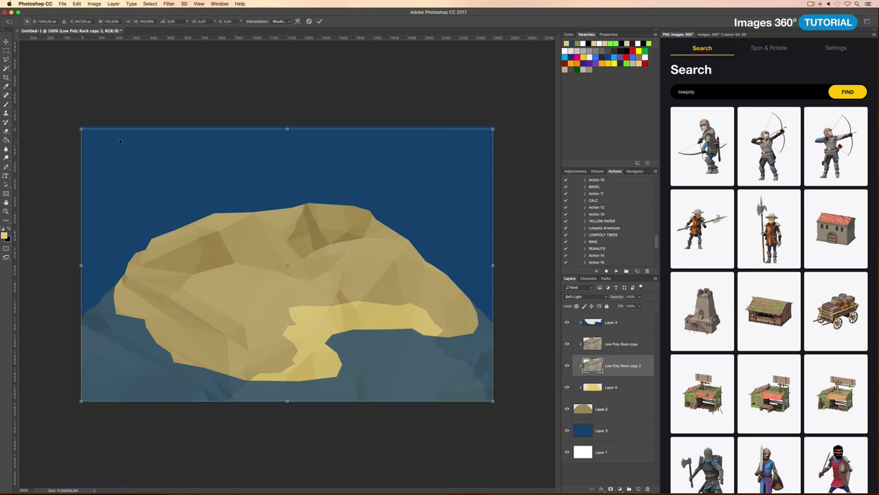
left_click_drag(81, 126, 158, 206)
left_click_drag(405, 327, 418, 355)
key("Return")
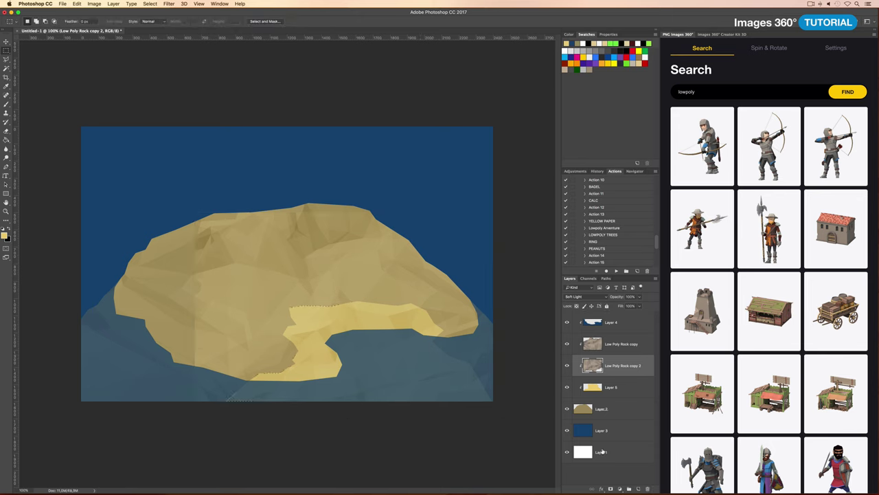
Step: Restore the beach layer to 100% Fill and darken and desaturate it with Hue/Saturation
left_click(616, 386)
left_click_drag(621, 306, 642, 305)
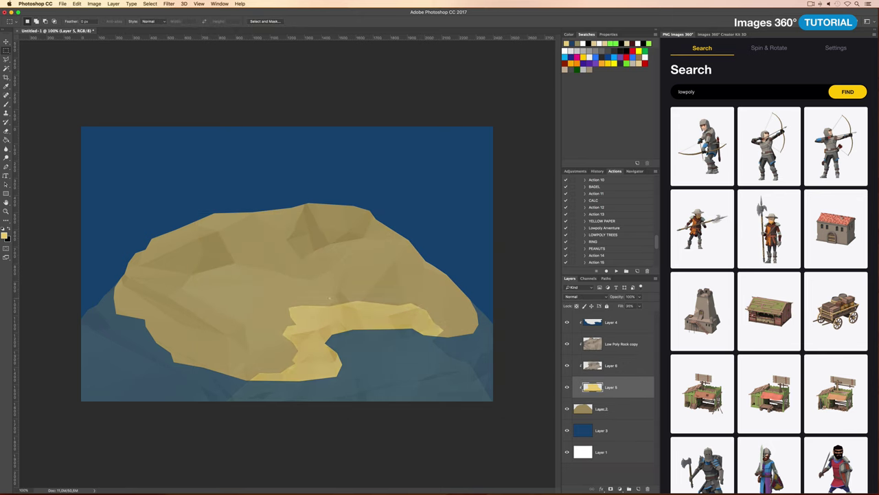
key("l")
key("ctrl+u")
left_click_drag(676, 117, 659, 116)
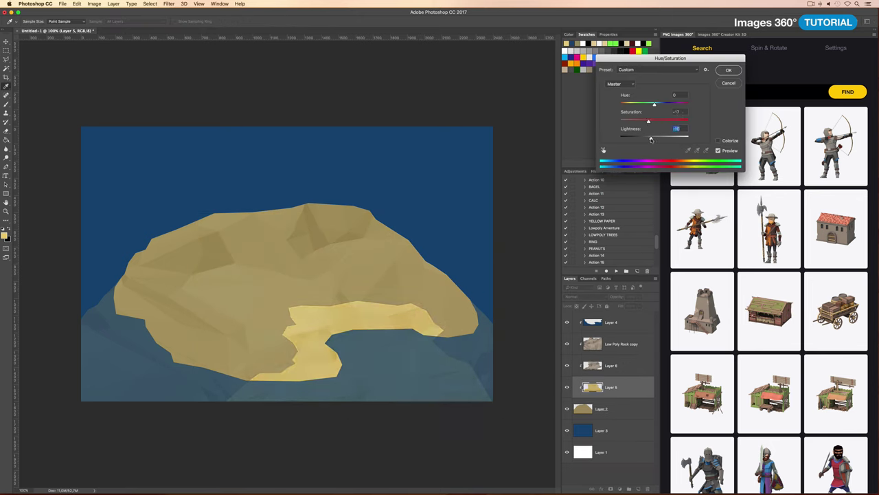
left_click(728, 71)
key("alt+bracketleft")
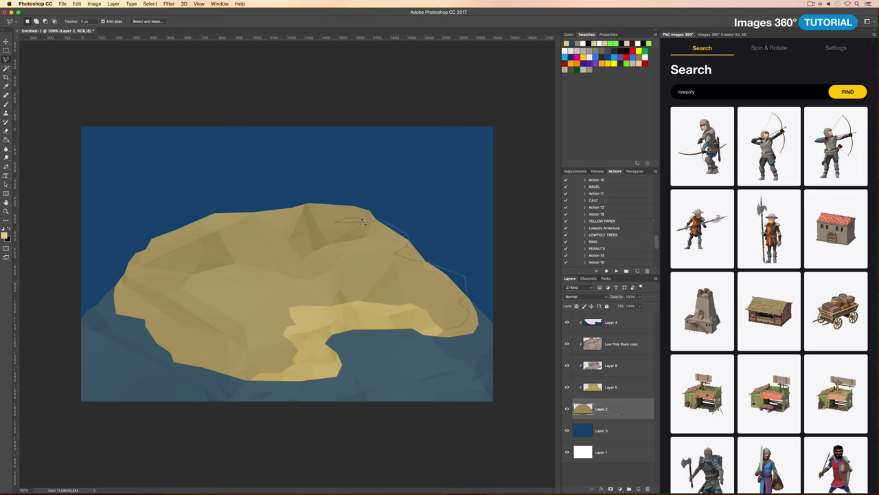
Step: Fill the island's grassy top green, then darken it to olive with Hue/Saturation
left_click_drag(173, 217, 140, 227)
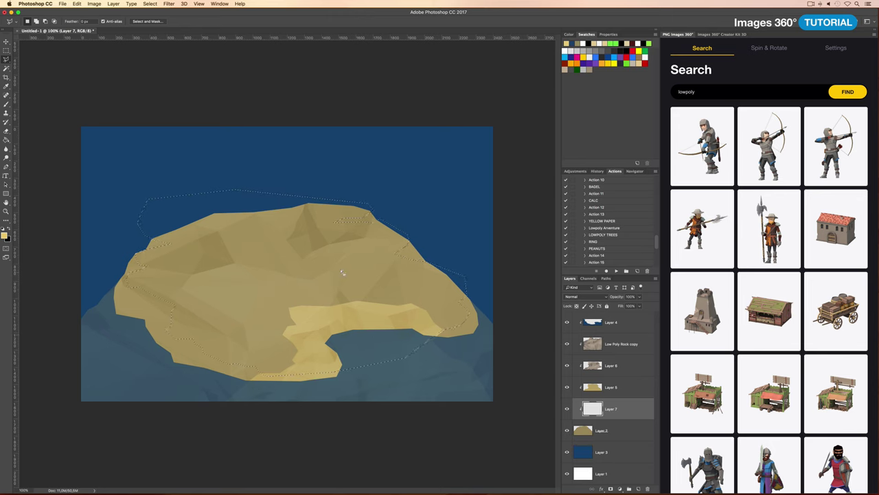
key("alt+BackSpace")
key("ctrl+d")
key("ctrl+u")
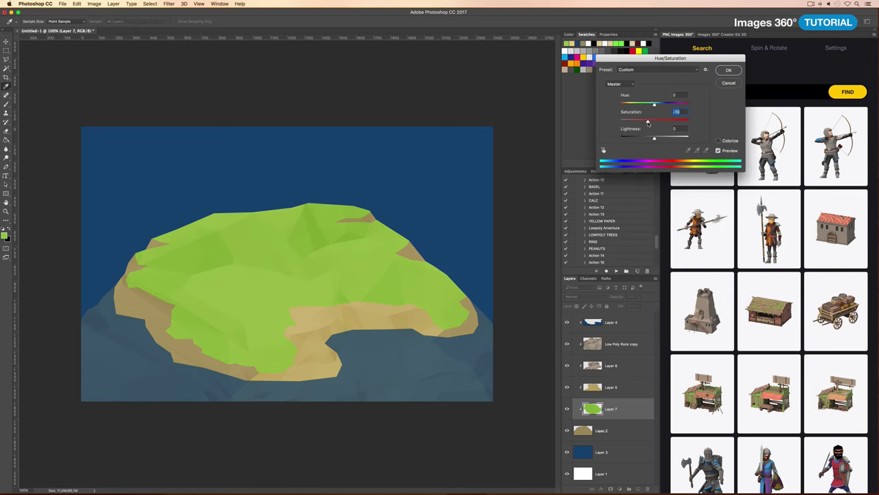
left_click_drag(687, 111, 660, 111)
key("Return")
Step: Nudge the island base layer up and marquee a band across the bottom water
left_click(611, 321, "shift")
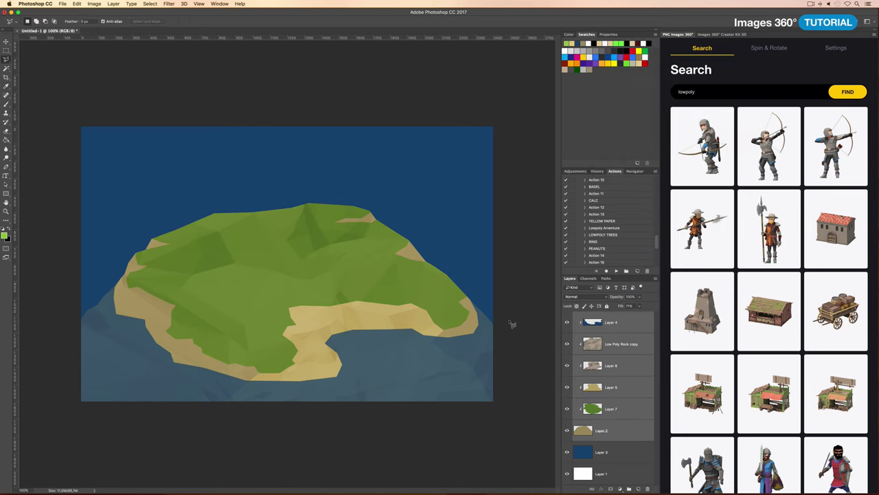
key("v")
key("shift+Up")
key("shift+Up")
key("shift+Up")
key("m")
mouse_move(426, 349)
left_mouse_down()
mouse_move(278, 375)
mouse_move(153, 378)
left_mouse_up()
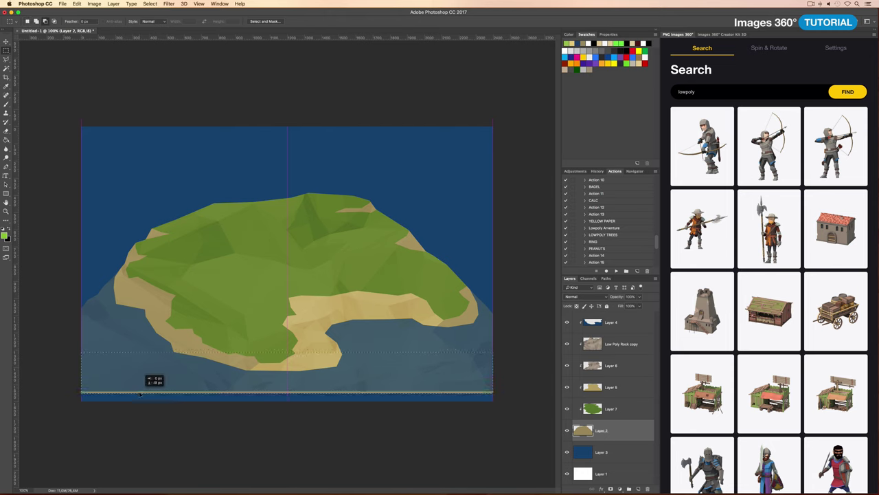
Step: Move the water selection 85 px down and re-transform the Low Poly Rock copy layer
key("alt+period")
left_click_drag(27, 371, 134, 397)
key("ctrl+d")
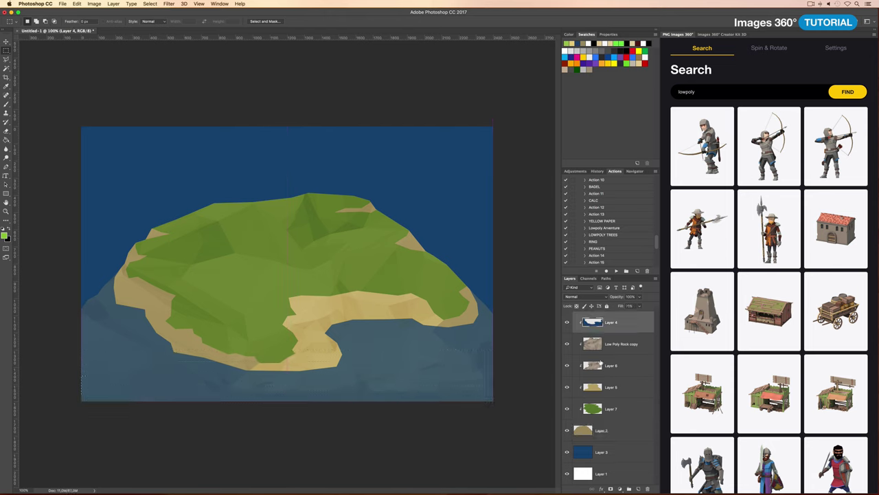
left_click(622, 344)
key("ctrl+t")
key("Return")
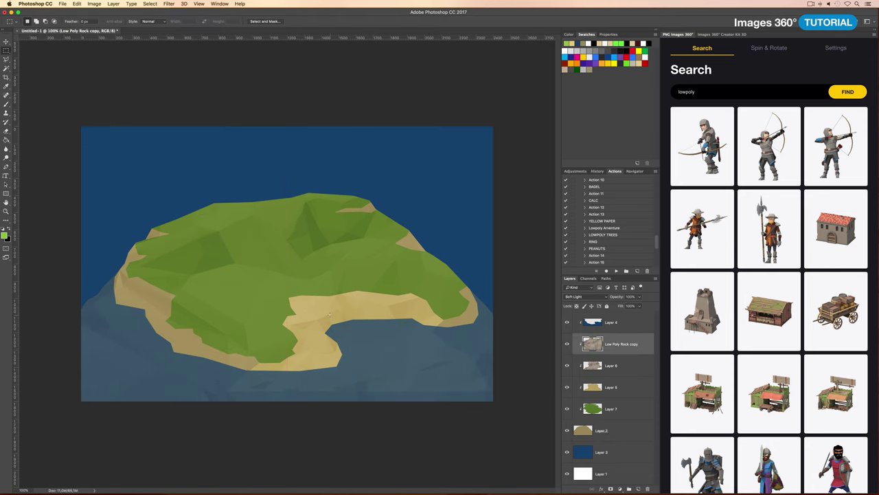
Step: Paint a soft cyan glow around the shoreline on a new layer, clearing it over the land
left_click(623, 323)
key("ctrl+shift+alt+n")
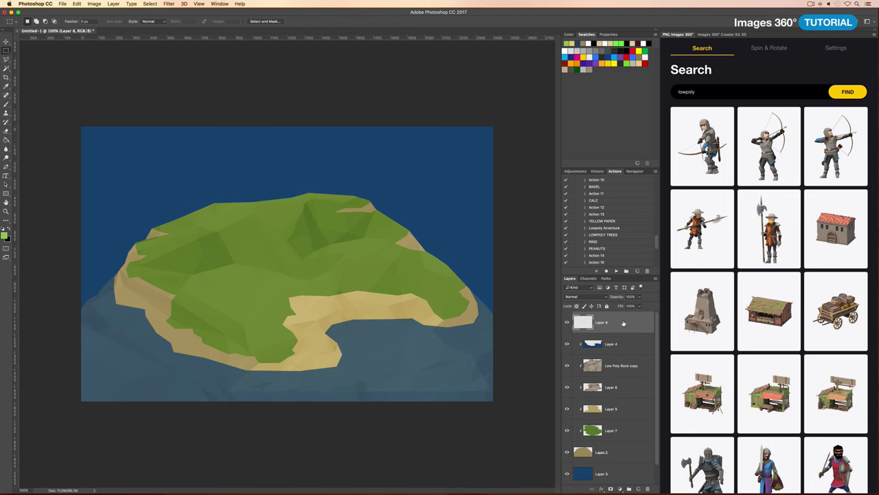
key("b")
right_click(299, 235)
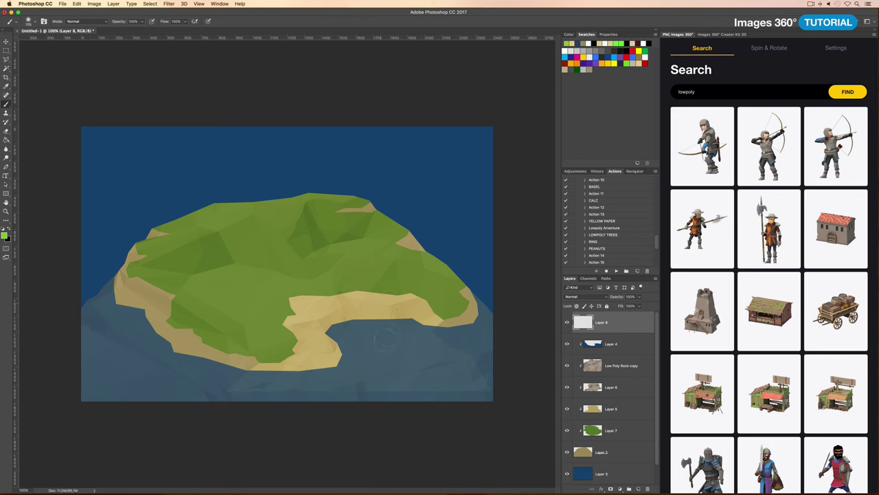
left_click(5, 234)
mouse_move(472, 320)
left_mouse_down()
mouse_move(350, 326)
mouse_move(340, 368)
mouse_move(380, 355)
left_mouse_up()
mouse_move(318, 375)
left_mouse_down()
mouse_move(182, 357)
mouse_move(144, 337)
mouse_move(100, 285)
mouse_move(165, 220)
left_mouse_up()
mouse_move(477, 312)
left_mouse_down()
mouse_move(447, 302)
mouse_move(412, 251)
mouse_move(366, 222)
left_mouse_up()
left_click_drag(100, 283, 198, 341)
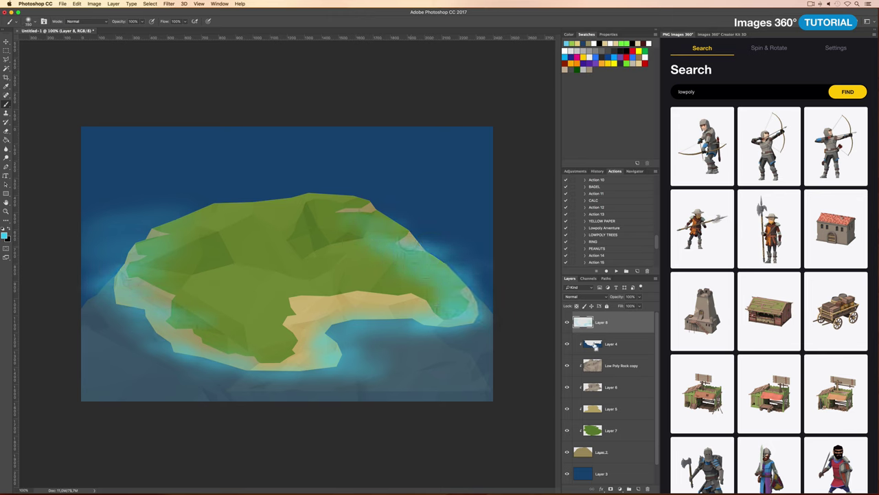
key("Delete")
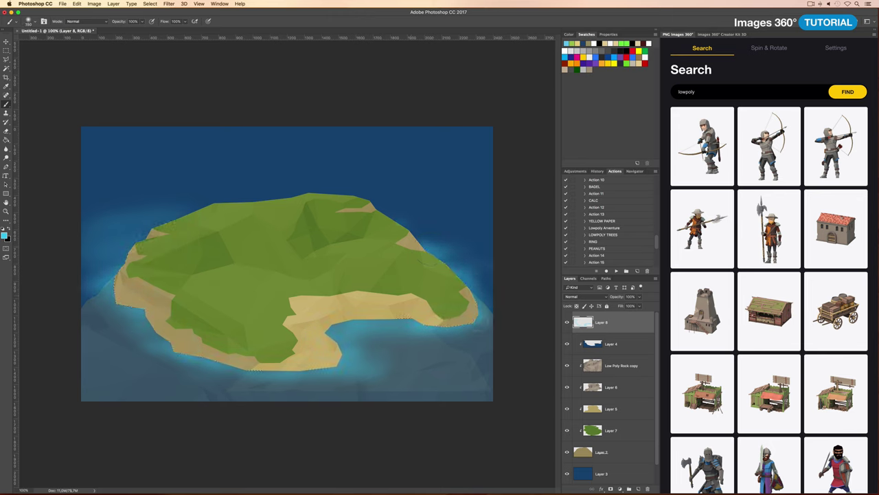
Step: Search Images 360° for cliff and insert the low-poly cliff rock into the document
scroll(761, 318, "down", 5)
scroll(761, 318, "down", 5)
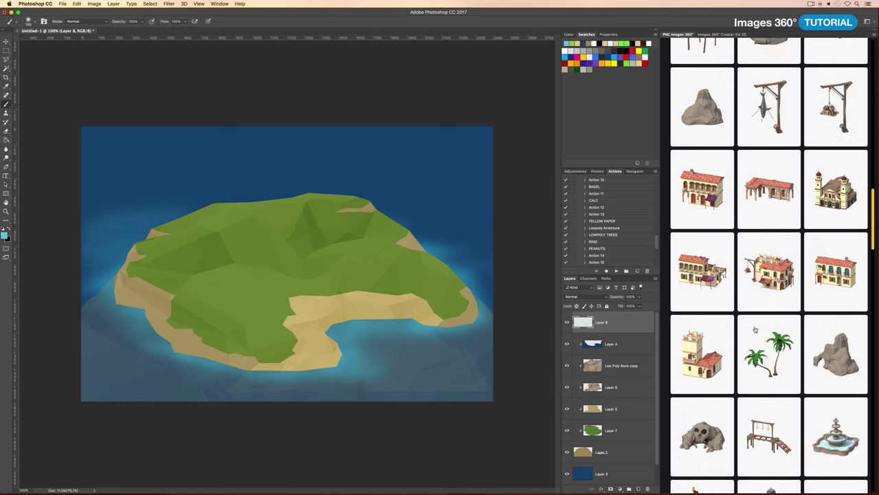
scroll(760, 319, "down", 5)
scroll(761, 317, "up", 10)
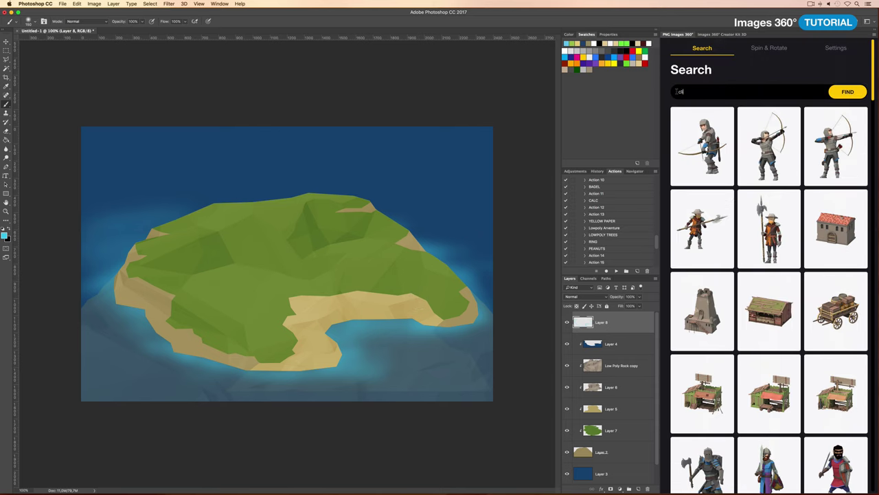
type("iff")
left_click(733, 149)
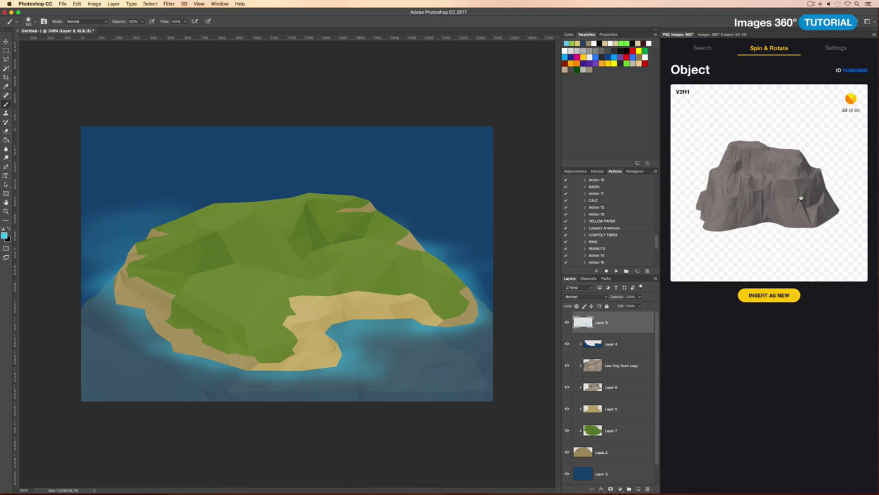
left_click(780, 297)
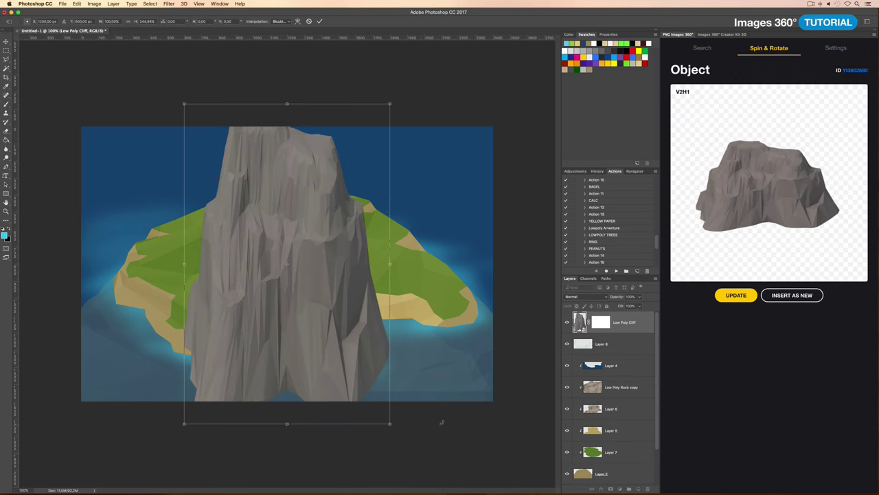
Step: Stretch the Low Poly Cliff texture wide, beyond the canvas edges
left_click_drag(491, 245, 510, 262)
key("super+minus")
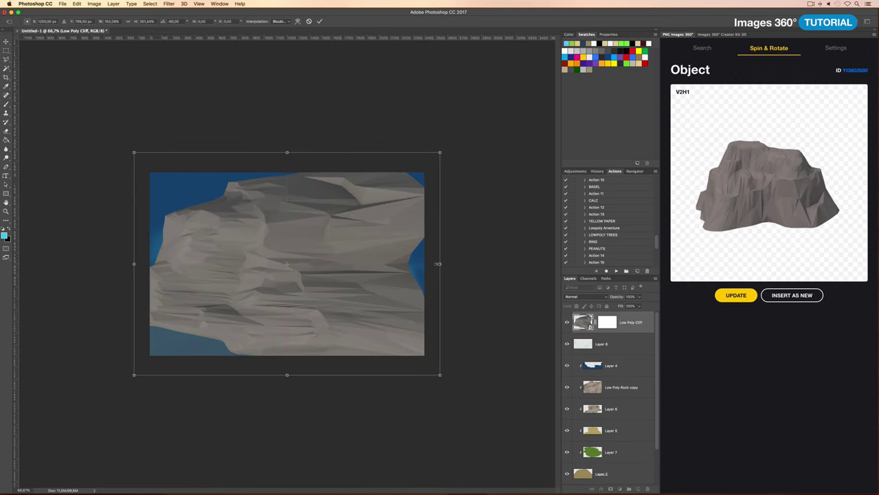
left_click_drag(422, 264, 502, 261)
key("Return")
Step: Delete the cliff layer's mask, then reposition and flip the cliff texture
key("b")
right_click(619, 331)
left_click(649, 206)
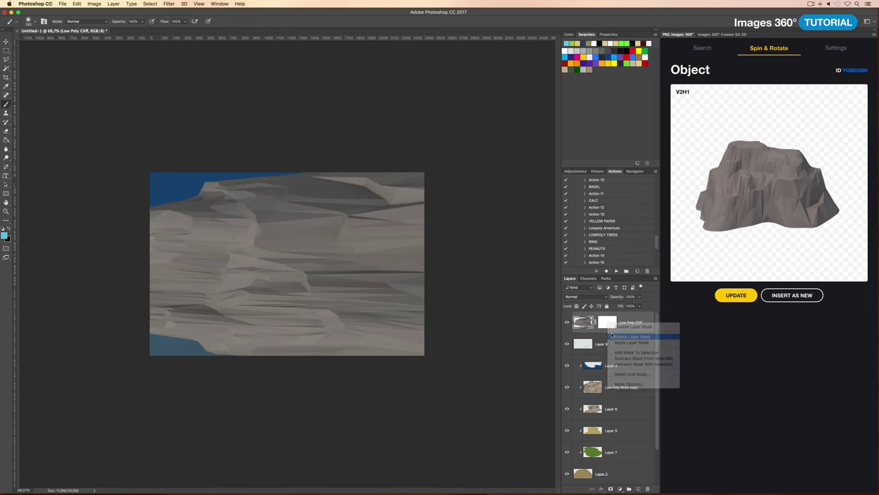
key("m")
left_click_drag(404, 275, 377, 348)
right_click(371, 292)
left_click(392, 355)
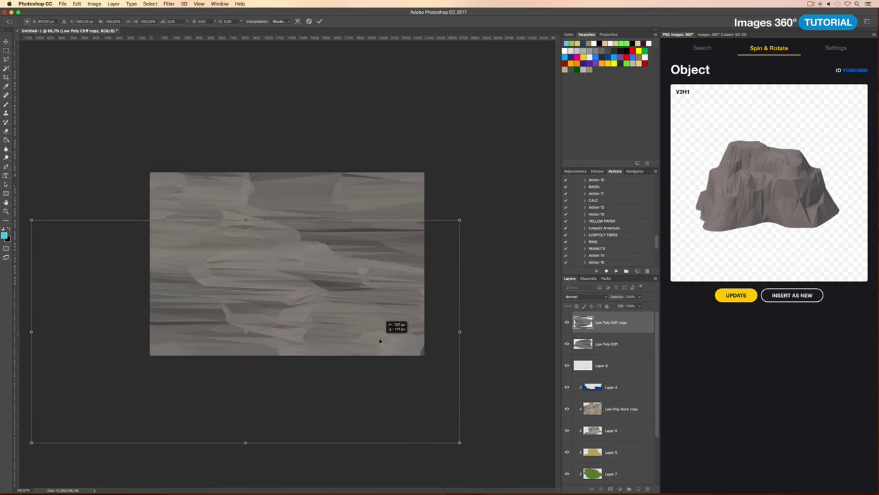
key("Return")
Step: Adjust the cliff texture's dark point and highlights with Levels
key("super+l")
left_click_drag(440, 143, 452, 142)
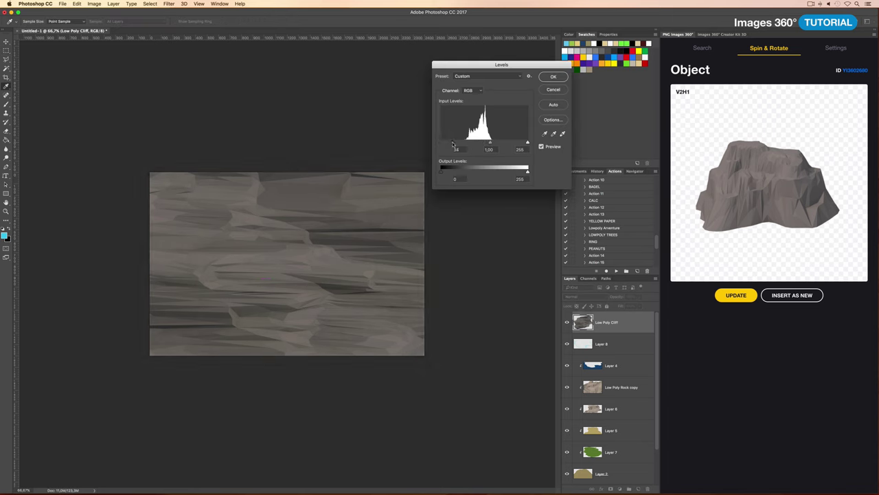
left_click_drag(527, 142, 481, 144)
left_click(542, 90)
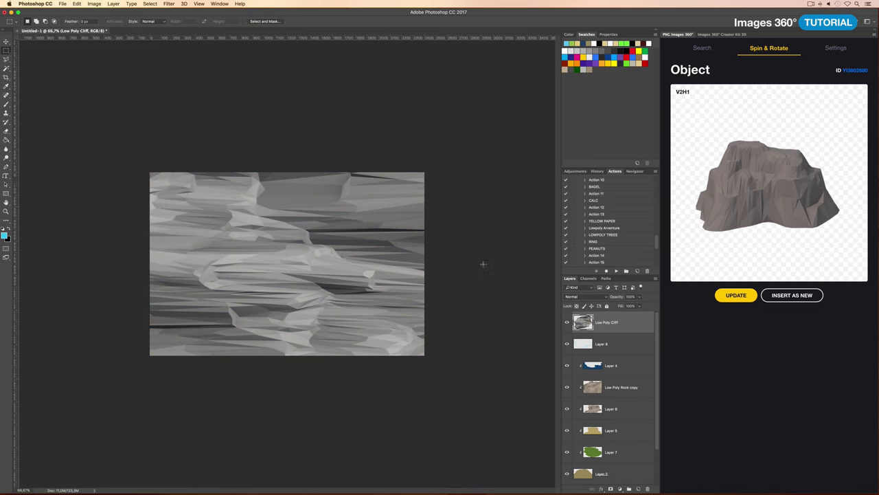
key("super+l")
left_click(543, 89)
Step: Blend the cliff texture in Overlay mode and mask it to the island shape
left_click(584, 296)
left_click(581, 358)
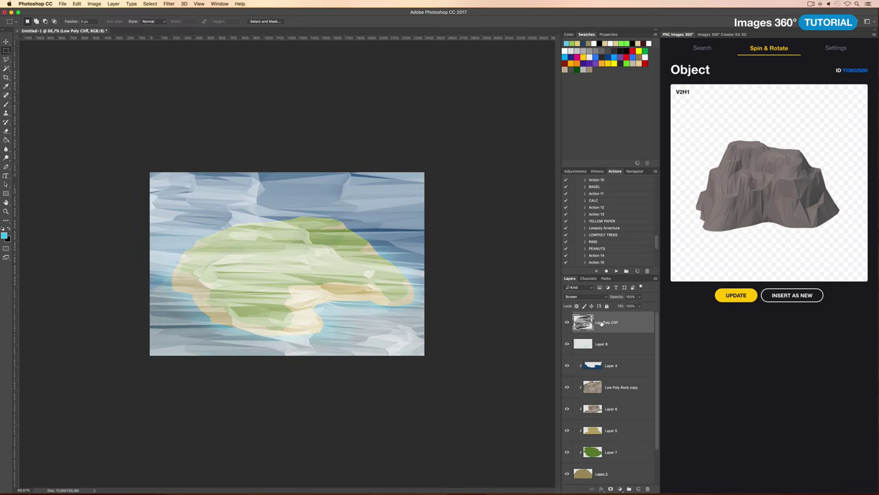
left_click(584, 296)
left_click(584, 337)
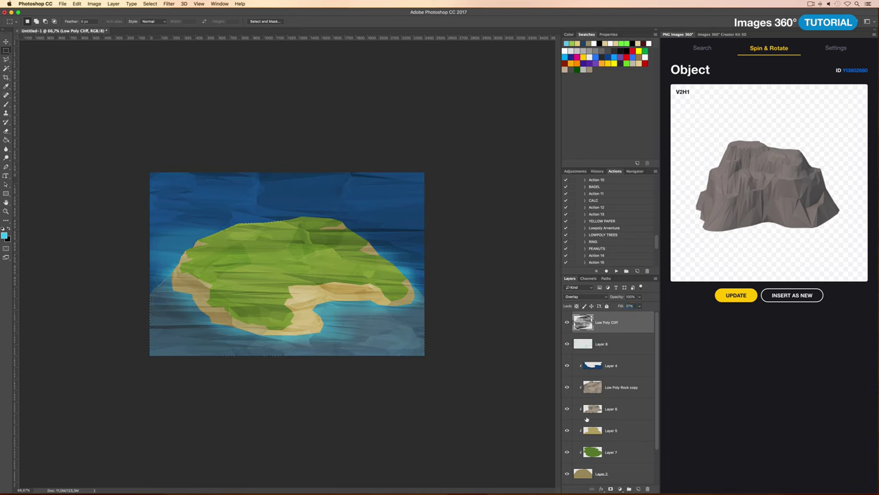
left_click(610, 488)
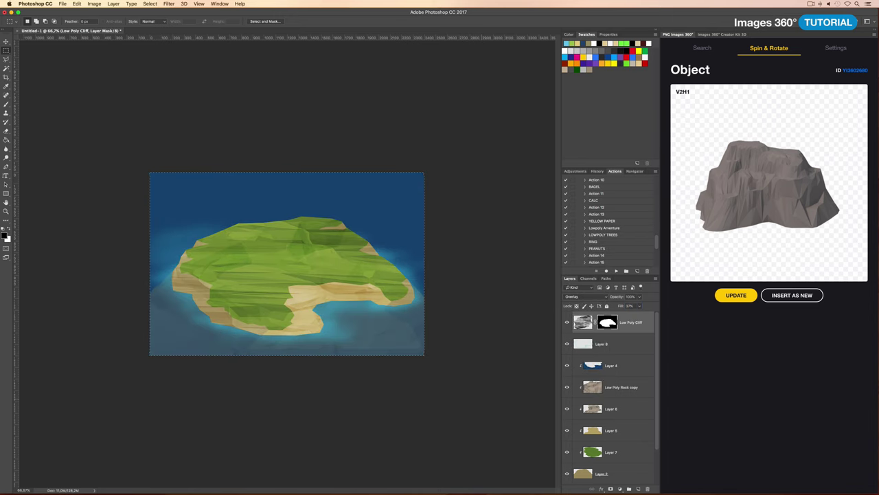
Step: Duplicate the cliff layer with an inverted mask and add a Levels adjustment above
key("super+j")
key("super+i")
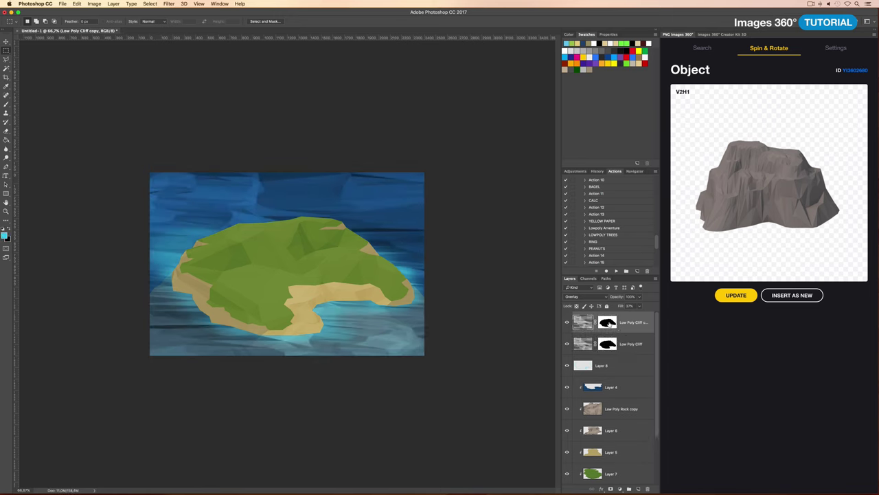
left_click(620, 489)
left_click(637, 393)
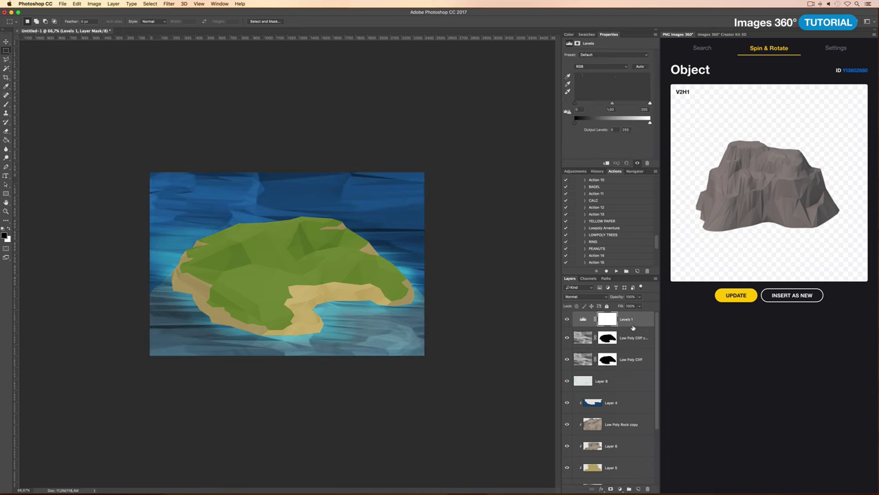
Step: Set the cliff copy's fill to 77%, gradient-fade its mask, and deepen the water with Levels
left_click(625, 337)
left_click(629, 306)
type("77")
left_click(607, 337)
key("g")
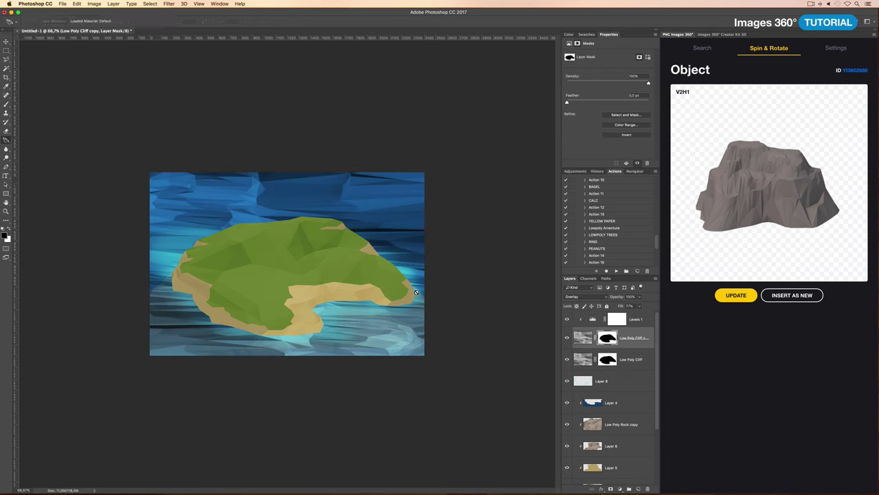
left_click_drag(287, 354, 418, 234)
left_click(585, 296)
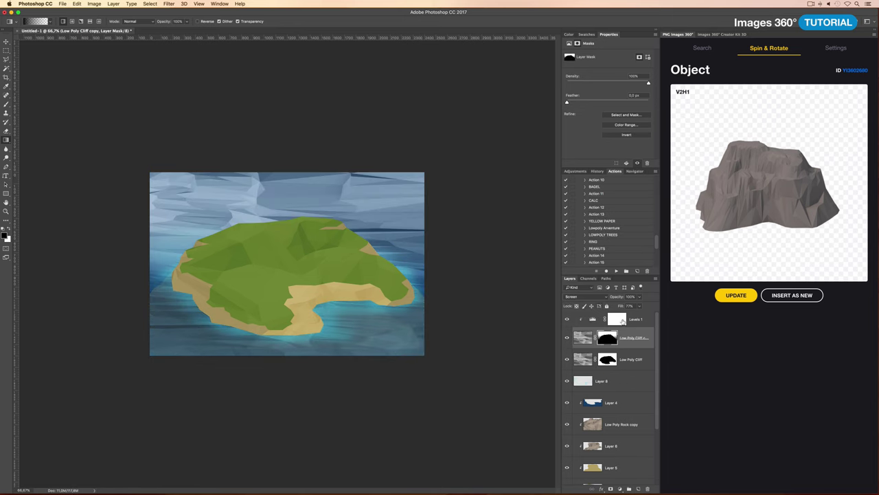
left_click(617, 319)
left_click_drag(649, 109, 633, 104)
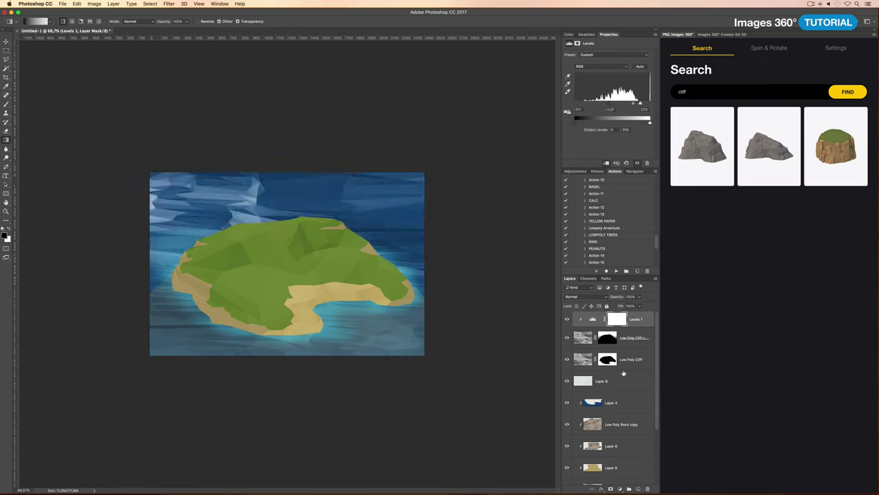
Step: Insert the second Images 360 rock, shrink it onto the island's back, and add Layer 9
left_click(626, 338)
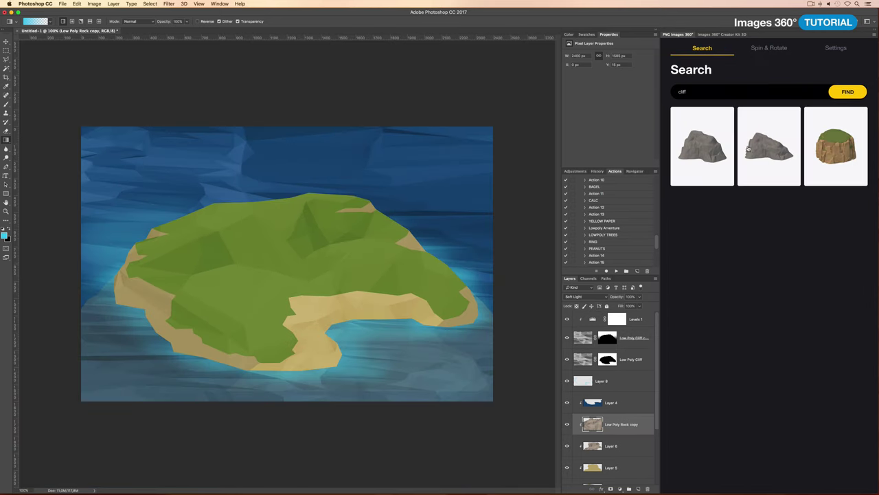
left_click(745, 143)
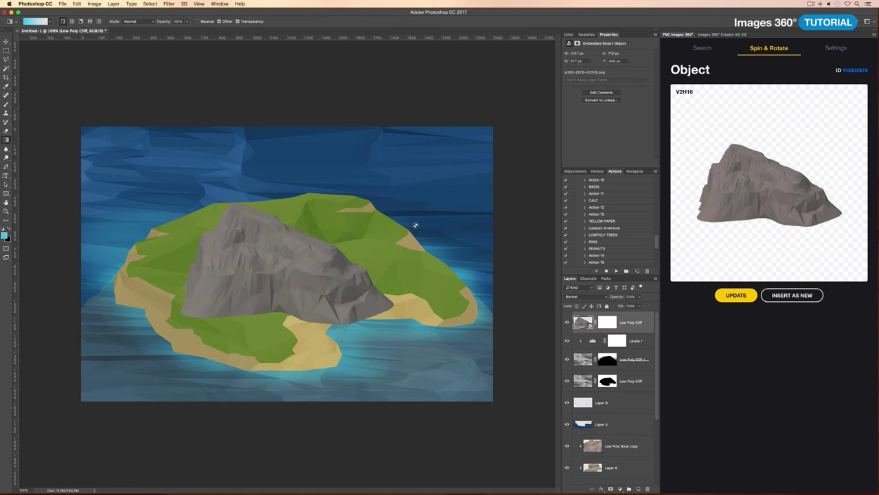
left_click_drag(412, 227, 389, 232)
key("ctrl+t")
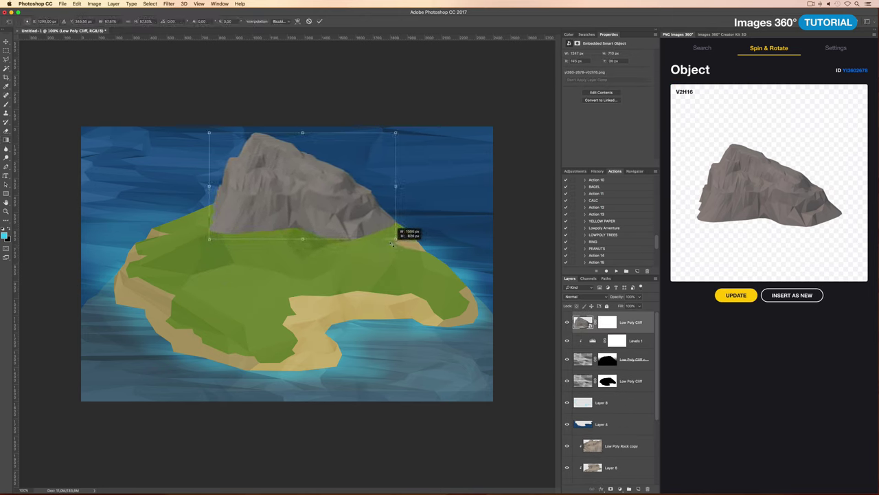
key("Return")
key("ctrl+shift+alt+n")
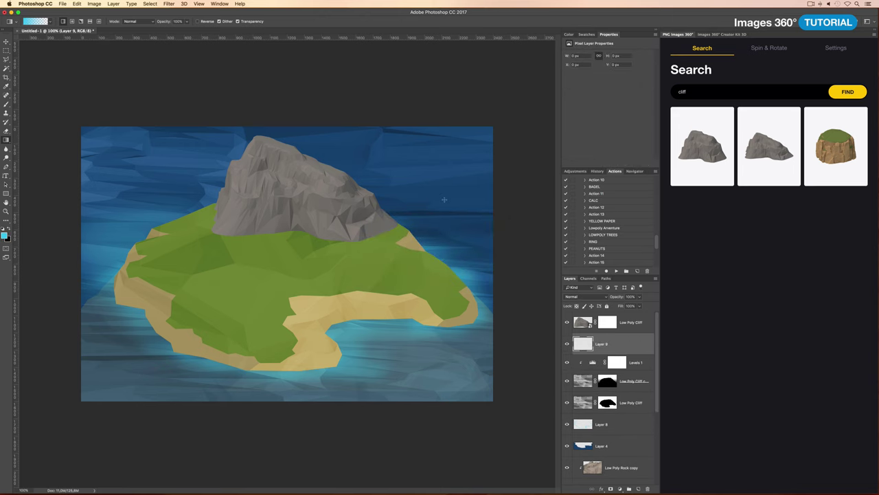
Step: Paint a pale yellow gradient on the new layer and lower its fill
left_click(4, 235)
left_click(726, 227)
left_click(788, 150)
key("g")
left_click_drag(287, 127, 287, 227)
left_click_drag(621, 305, 599, 309)
Step: Move the yellow gradient layer down the stack to sit just above the sea
left_click(629, 380)
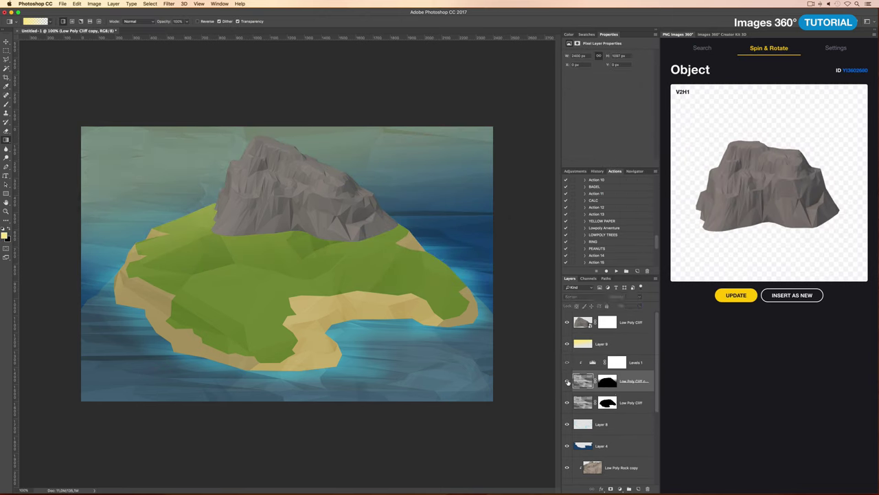
left_click(623, 402)
key("ctrl+l")
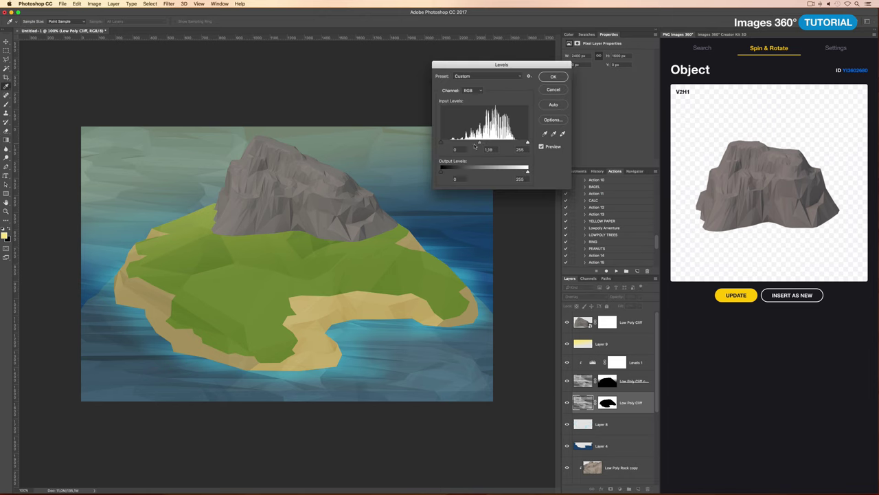
key("Escape")
left_click_drag(621, 343, 622, 428)
left_click_drag(621, 306, 613, 307)
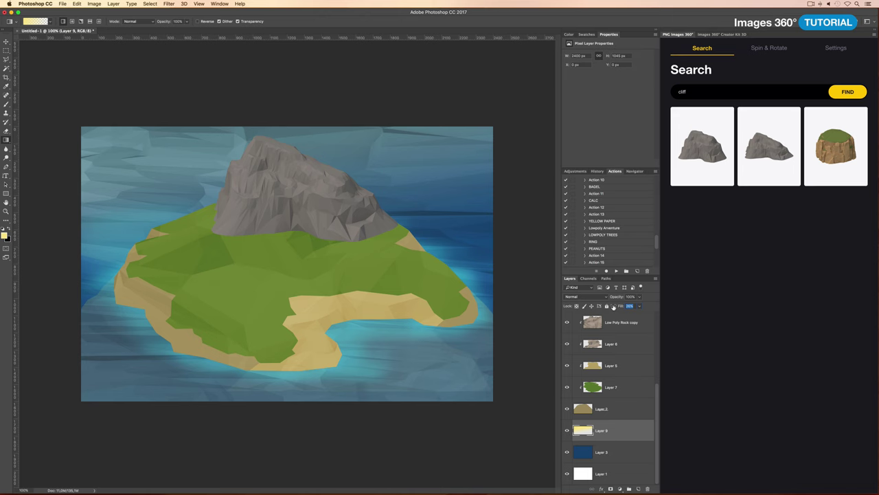
Step: Set Layer 9 to Overlay, brighten the rock's left faces, and open another Images 360 rock
scroll(605, 408, "up", 5)
left_click(569, 327)
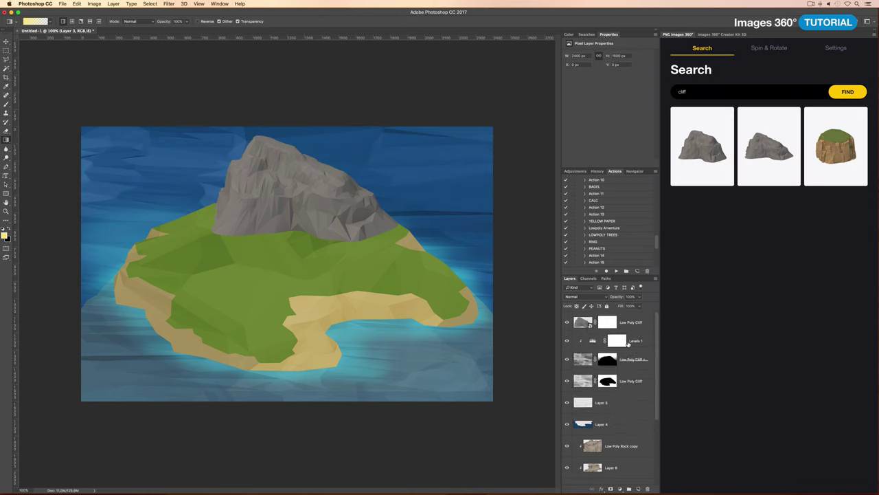
left_click(622, 323)
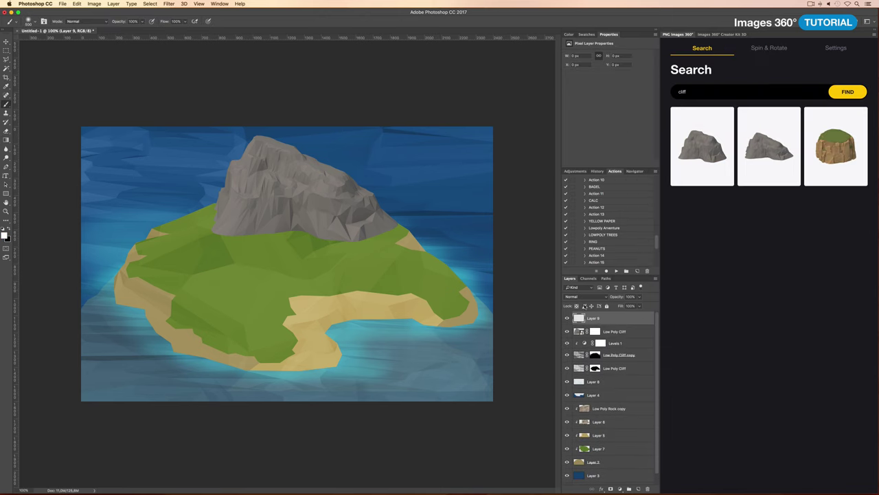
left_click(584, 297)
left_click_drag(237, 202, 306, 154)
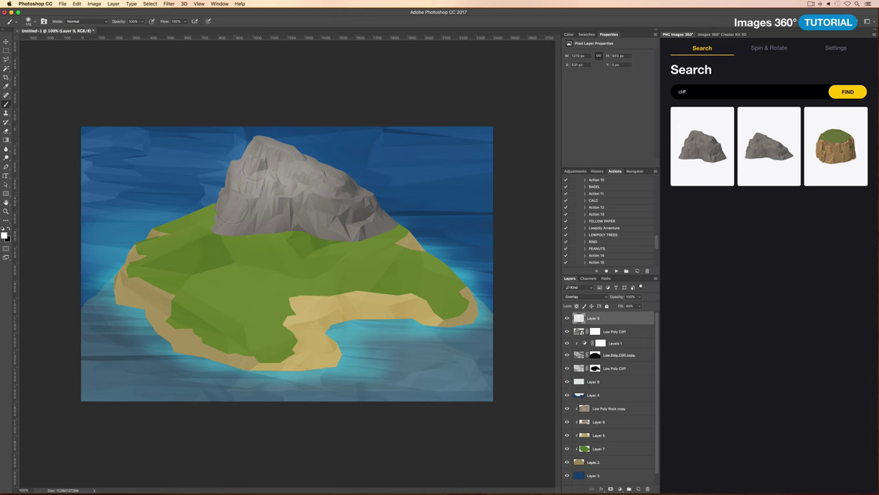
left_click_drag(234, 207, 329, 196)
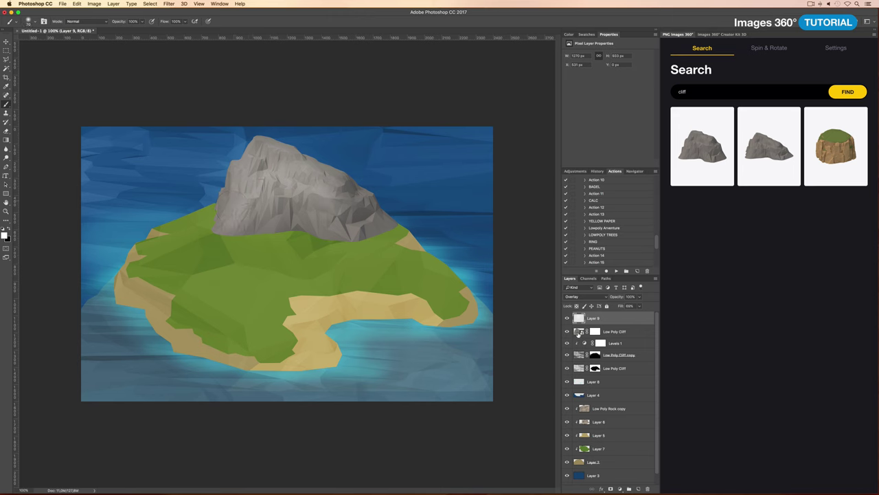
left_click(705, 171)
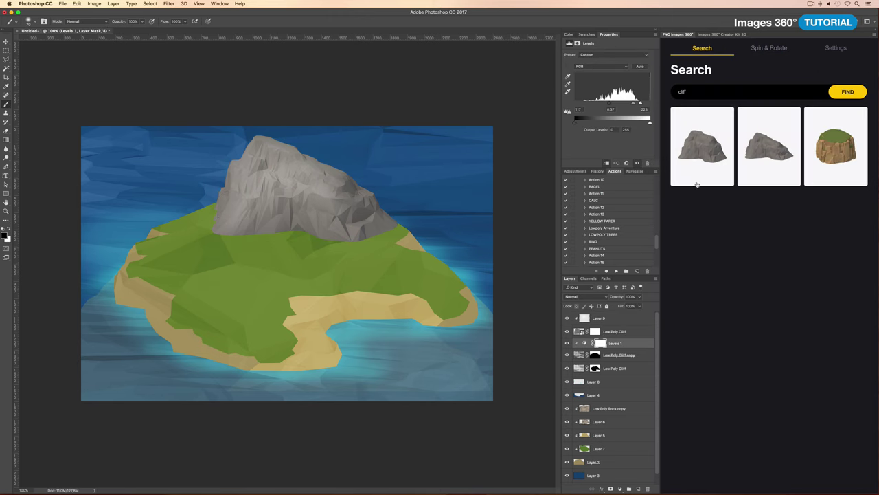
left_click(695, 179)
Step: Scale, skew and rotate the inserted rock so it stands upright on the island
left_click_drag(471, 381, 330, 253)
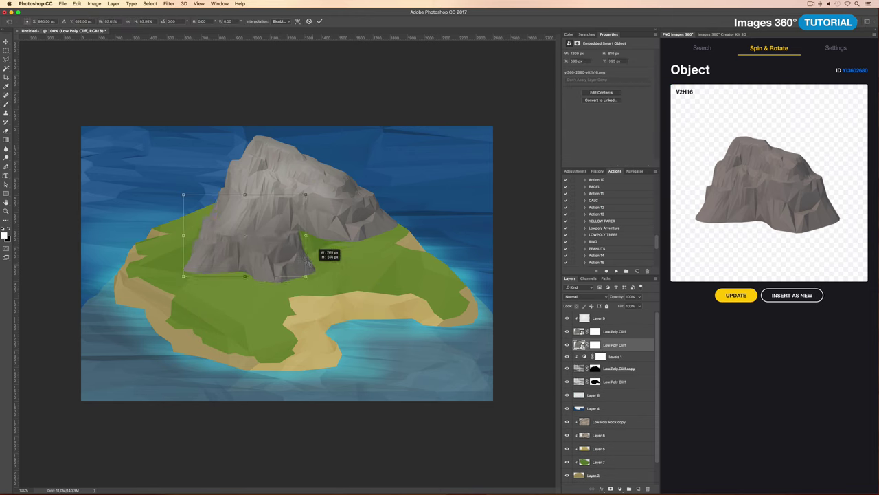
mouse_move(147, 242)
left_mouse_down()
mouse_move(166, 185)
mouse_move(306, 199)
left_mouse_up()
right_click(274, 214)
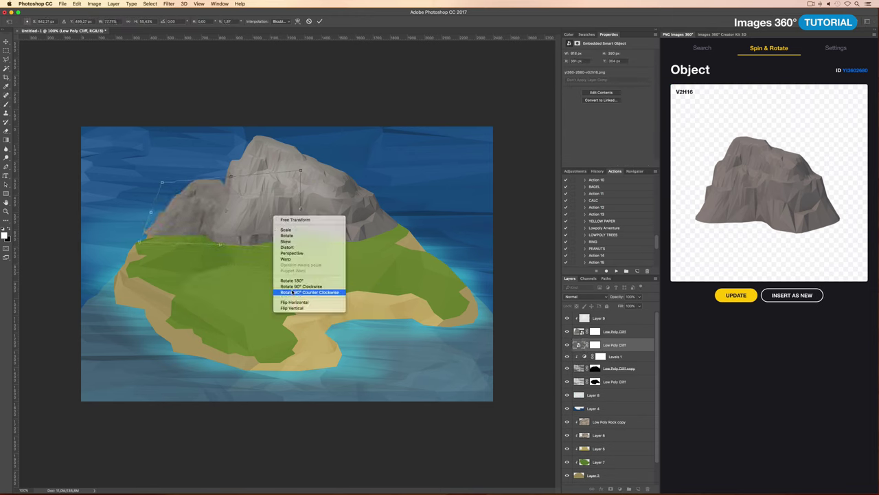
left_click(309, 302)
mouse_move(240, 202)
left_mouse_down()
mouse_move(149, 175)
mouse_move(313, 237)
left_mouse_up()
key("Return")
key("b")
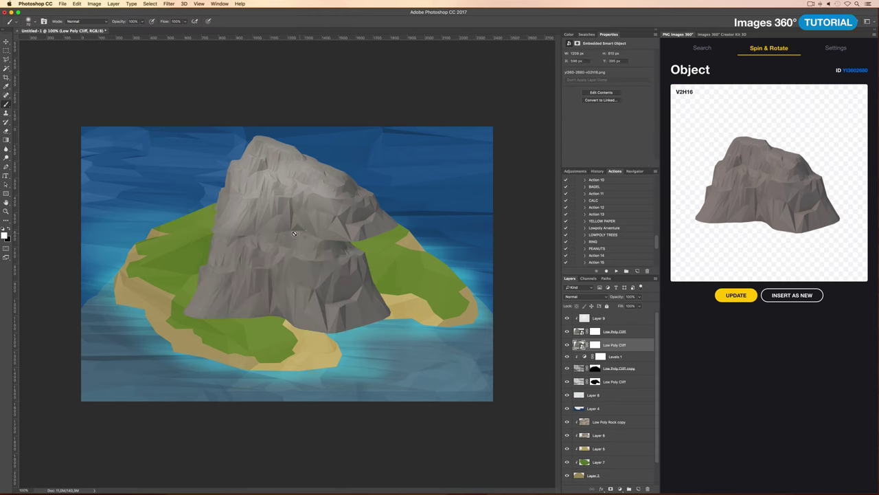
Step: Insert a rotated rock view as a new layer, shrunk and moved to the island's left
left_click_drag(756, 202, 776, 202)
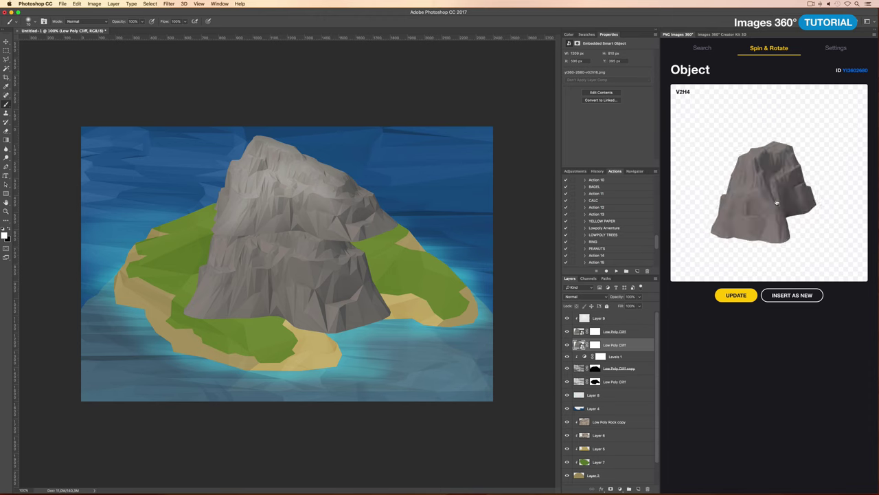
left_click(785, 296)
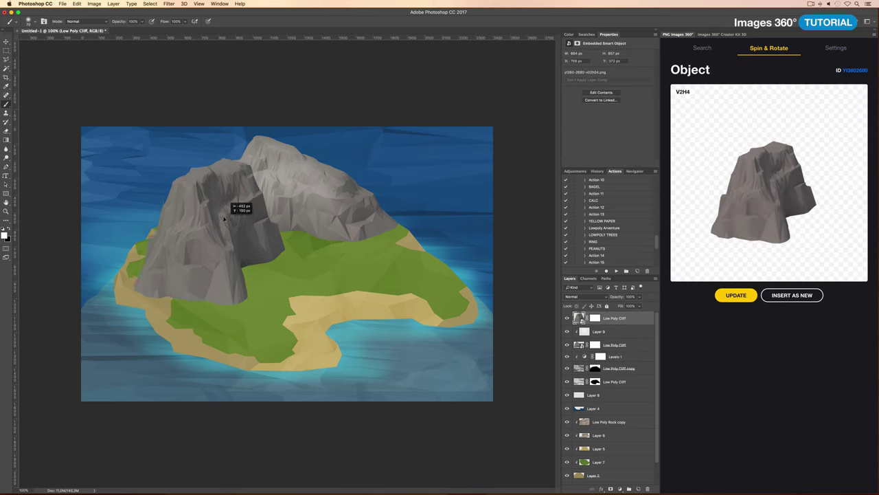
key("ctrl+t")
left_click_drag(224, 219, 224, 211)
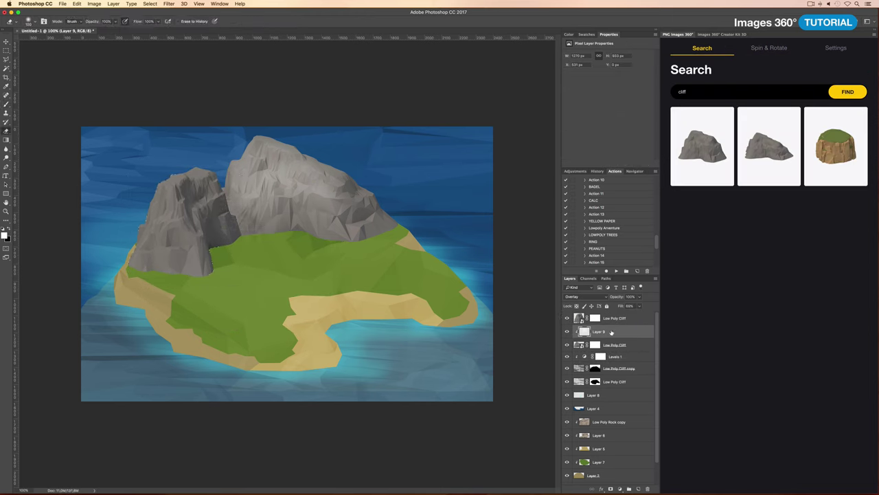
Step: Set the Layer 10 shadow to Soft Light with reduced fill
key("ctrl+d")
left_click(584, 296)
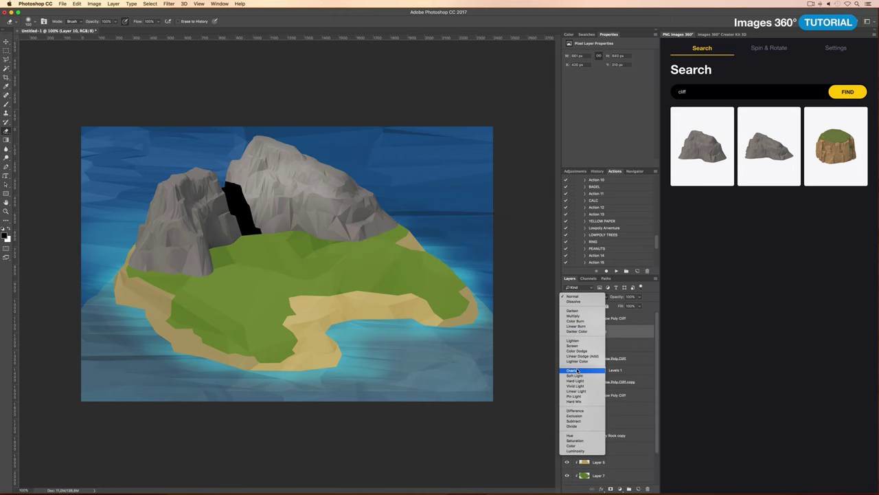
left_click(577, 304)
key("shift+8")
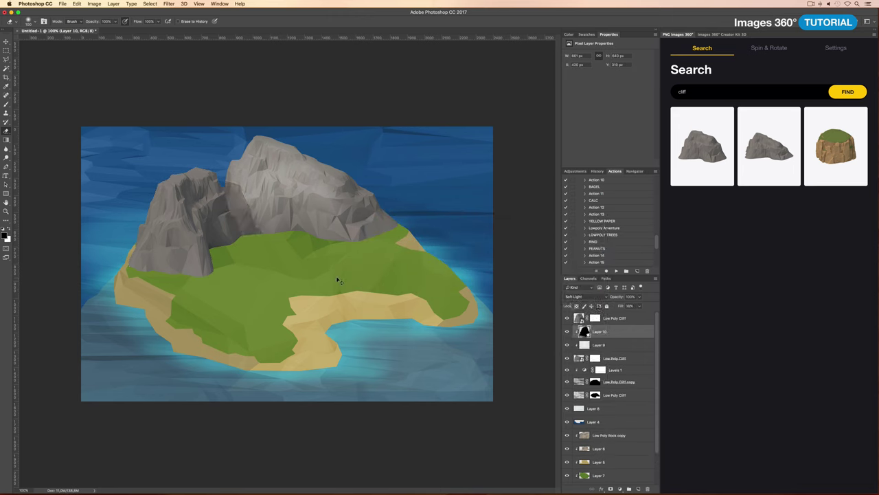
Step: Add Layer 11 below the top cliff with a black lasso shadow, Soft Light at 15% fill
left_click(614, 357)
left_click(629, 489, "ctrl")
key("b")
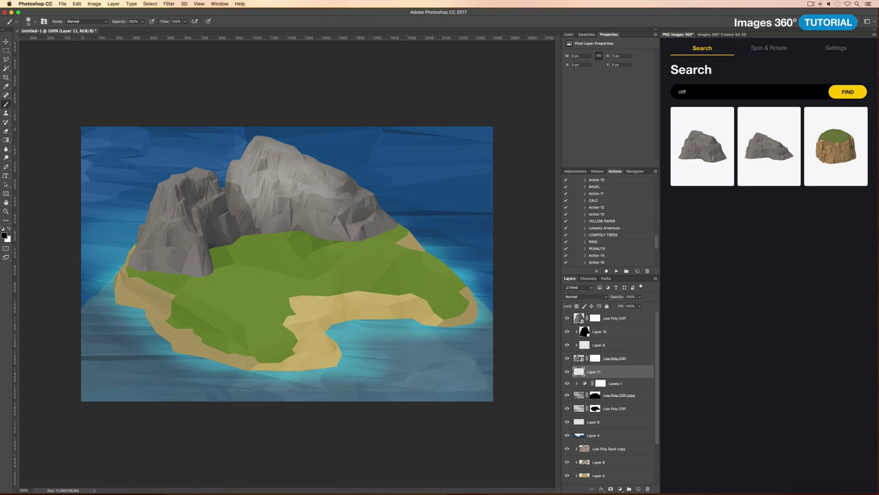
key("l")
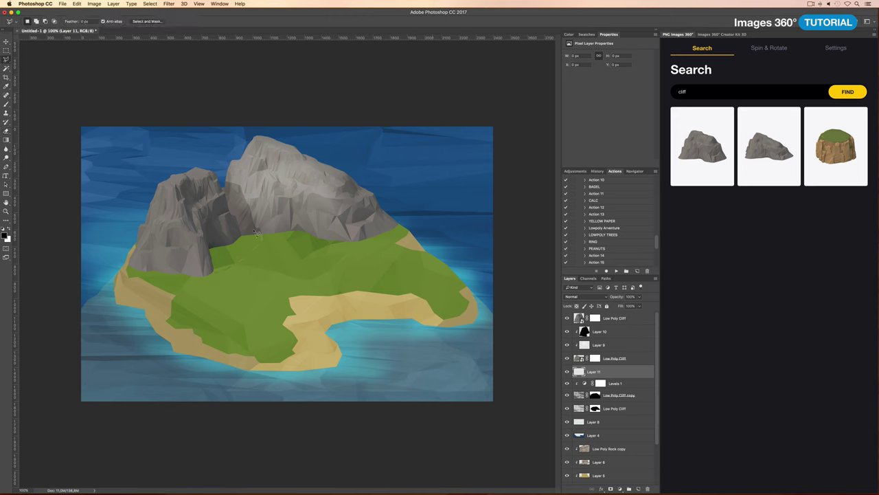
key("alt+BackSpace")
key("ctrl+d")
left_click(574, 297)
left_click(581, 378)
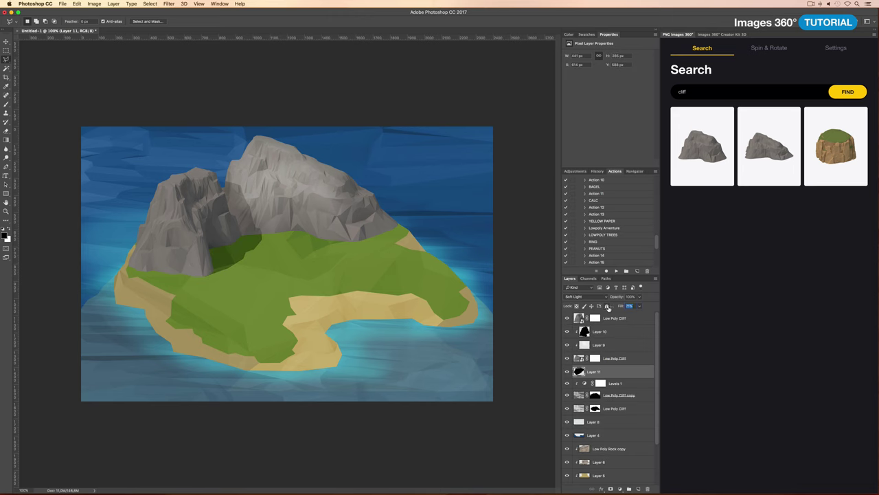
key("shift+1")
key("shift+5")
Step: Add Layer 12 in Overlay at 65% fill and brush highlights onto the left rock
left_click(614, 318)
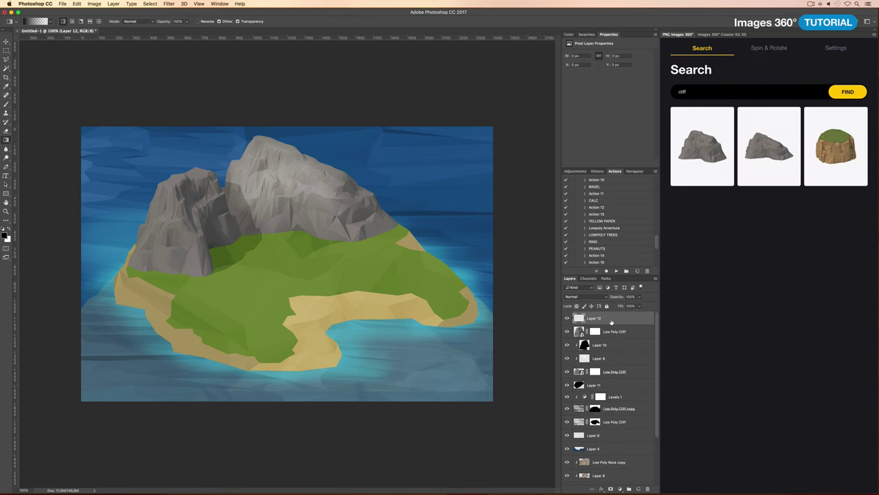
key("ctrl+shift+alt+n")
key("g")
left_click(575, 296)
left_click(581, 374)
key("shift+6")
key("shift+5")
key("b")
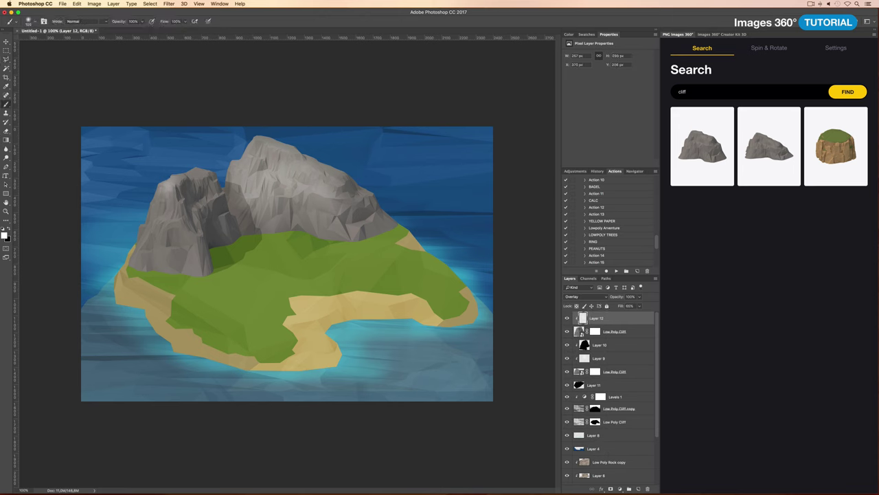
left_click_drag(159, 189, 144, 256)
left_click_drag(177, 212, 168, 260)
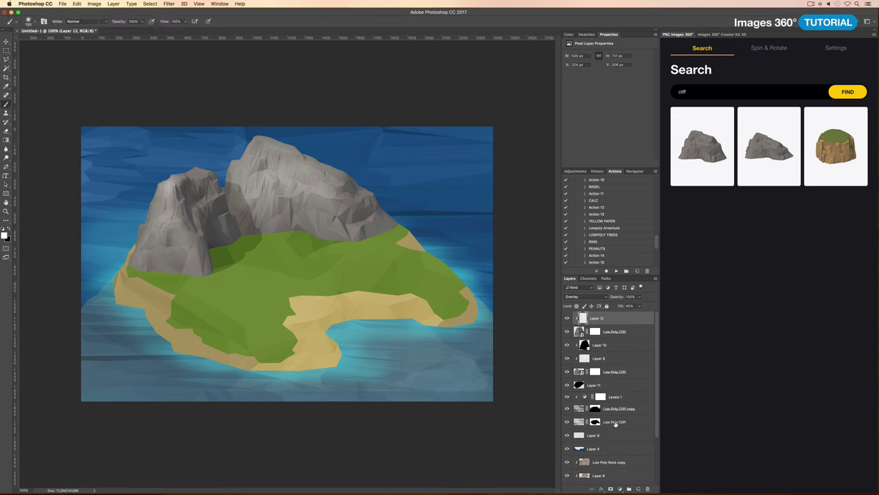
Step: Select Layer 5 and marquee strips of water along the canvas bottom
scroll(611, 385, "down", 1)
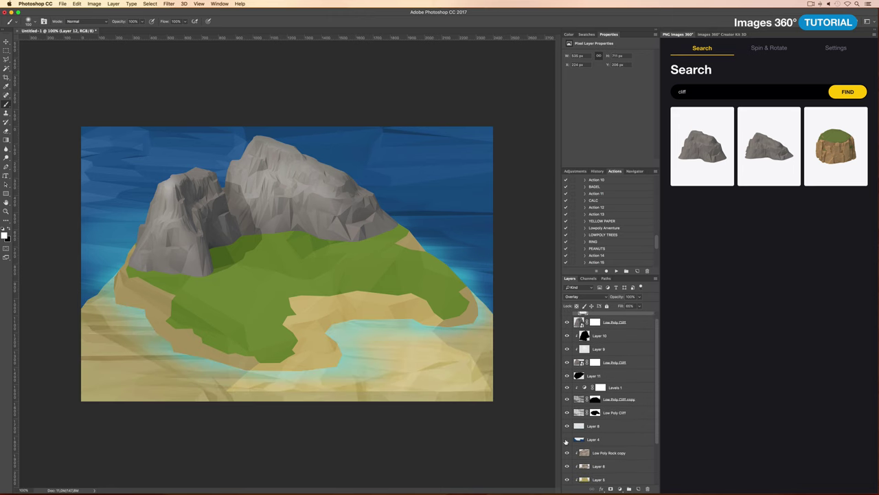
left_click(598, 467)
key("m")
left_click_drag(471, 386, 231, 390)
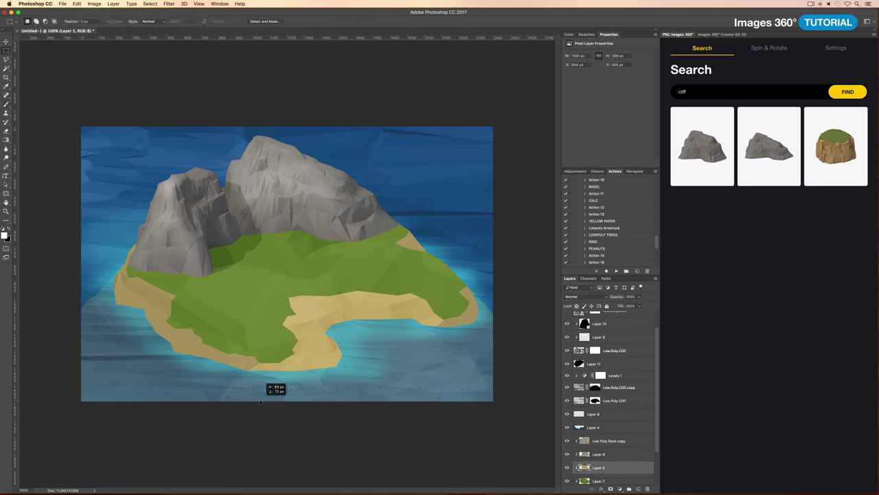
left_click_drag(415, 376, 466, 381)
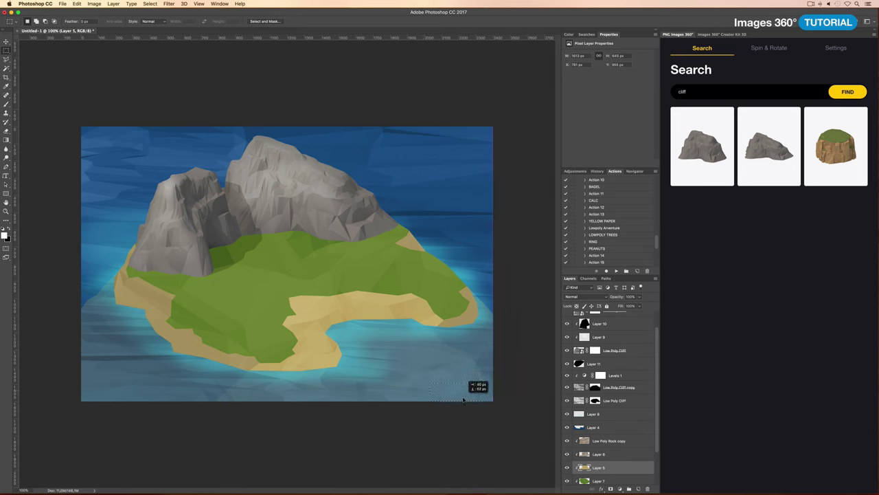
Step: Add a new layer and choose a deeper blue paint colour and soft brush
key("ctrl+shift+alt+n")
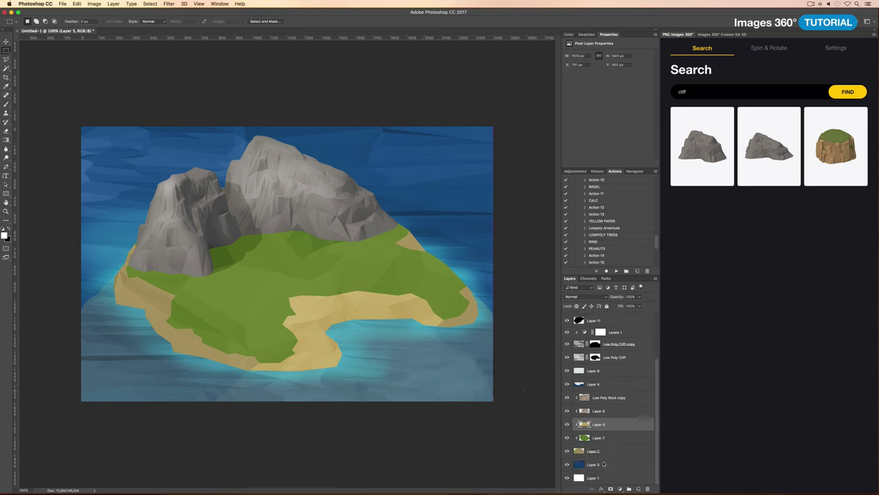
key("ctrl+[")
key("ctrl+[")
key("i")
left_click(4, 235)
left_click(677, 224)
left_click(788, 150)
key("b")
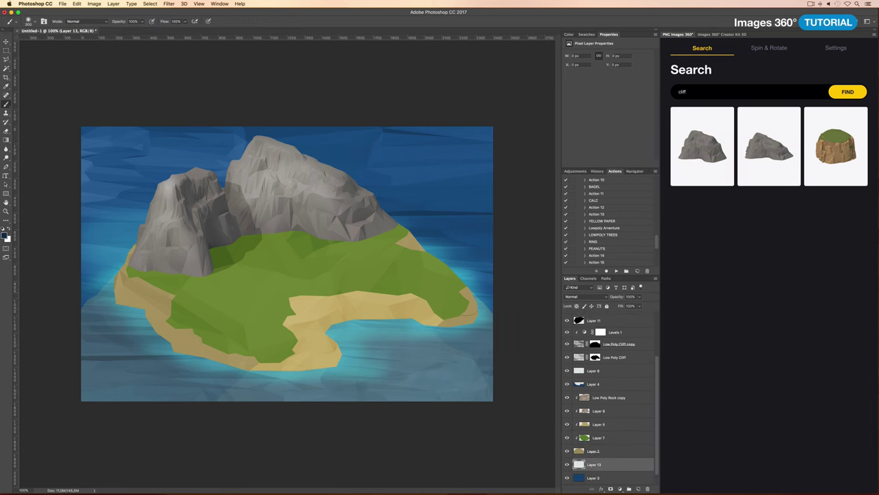
right_click(447, 265)
double_click(445, 266)
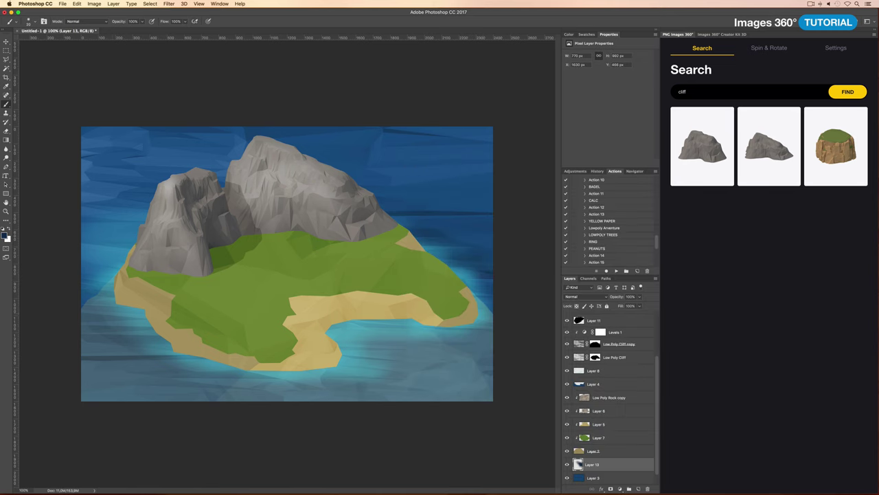
Step: Paint darker blue water on Layer 14 along the right side and bottom edge
key("alt+]")
key("alt+]")
key("alt+]")
key("ctrl+shift+alt+n")
left_click_drag(364, 275, 509, 227)
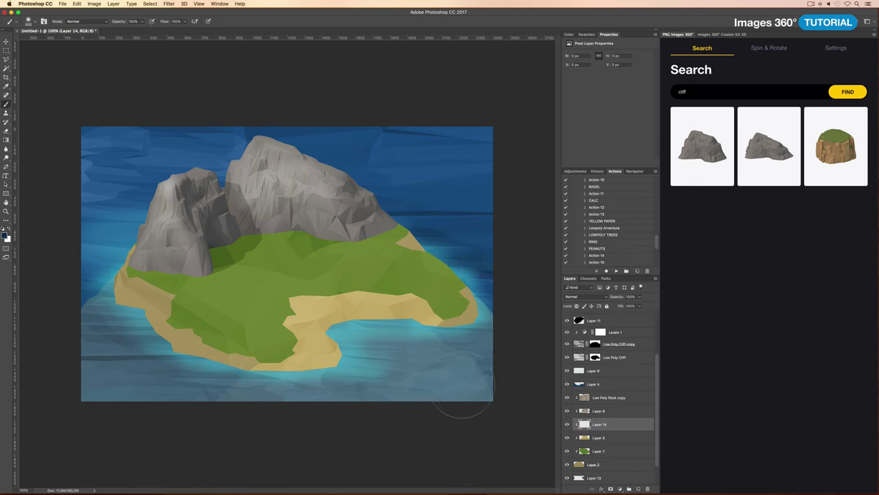
left_click_drag(371, 381, 514, 357)
mouse_move(412, 347)
left_mouse_down()
mouse_move(72, 331)
mouse_move(115, 404)
mouse_move(231, 391)
left_mouse_up()
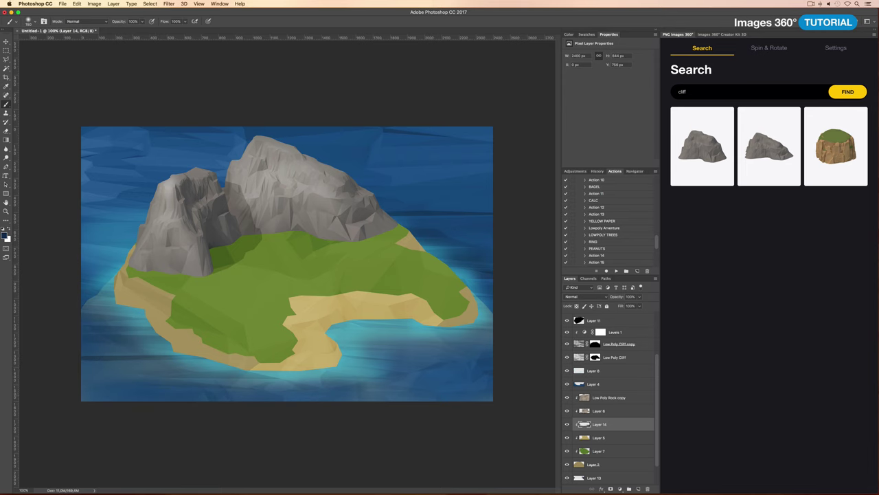
left_click(599, 373)
Step: Zoom into the cove and fill a lasso-traced foam shape along the shore with white
key("l")
key("ctrl+plus")
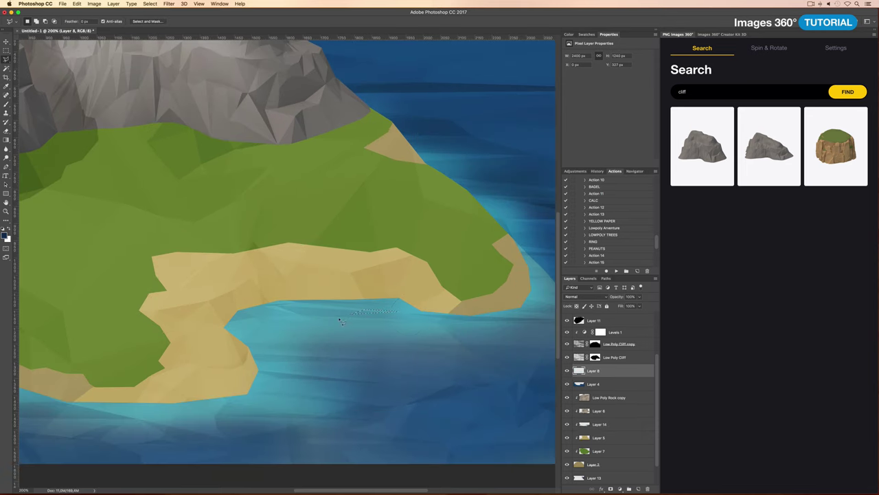
key("shift")
mouse_move(274, 331)
left_mouse_down()
mouse_move(288, 322)
mouse_move(267, 325)
left_mouse_up()
left_click_drag(272, 321, 268, 336)
key("ctrl+BackSpace")
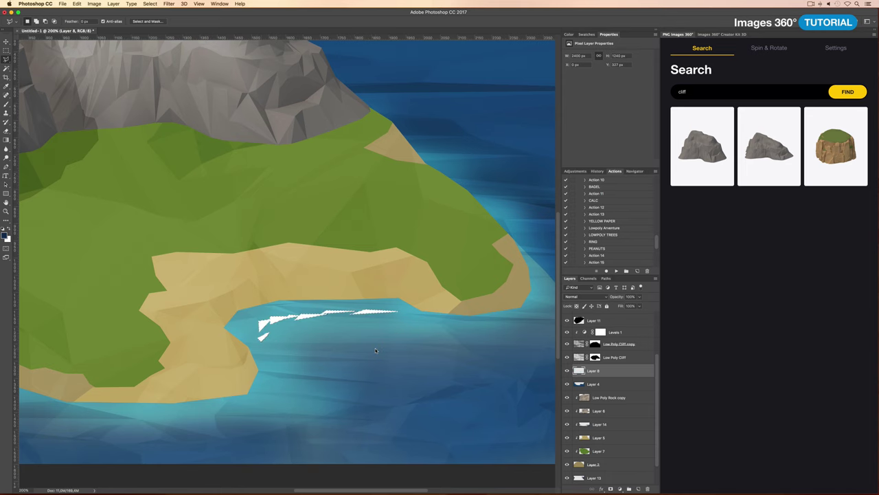
key("ctrl+d")
Step: Move the white foam onto new Layer 15 and fill another traced wave shape white
key("ctrl+alt+z")
key("ctrl+alt+z")
key("ctrl+alt+shift+n")
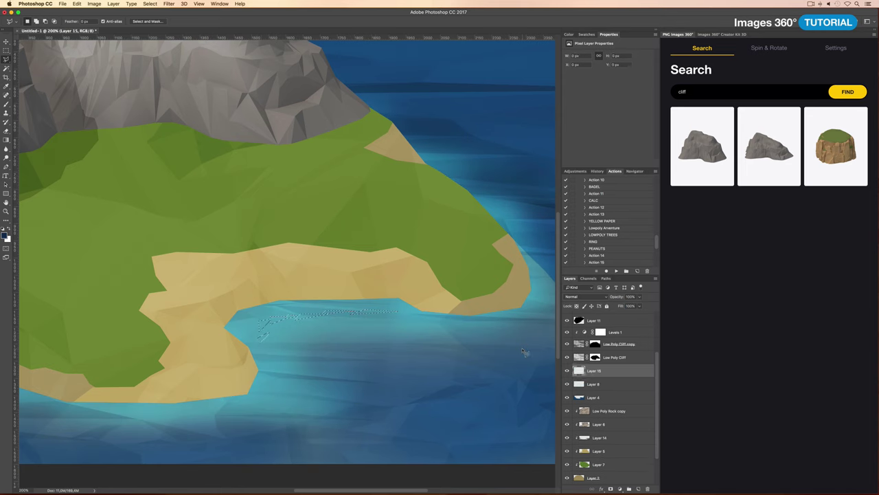
key("ctrl+BackSpace")
key("ctrl+d")
key("ctrl+plus")
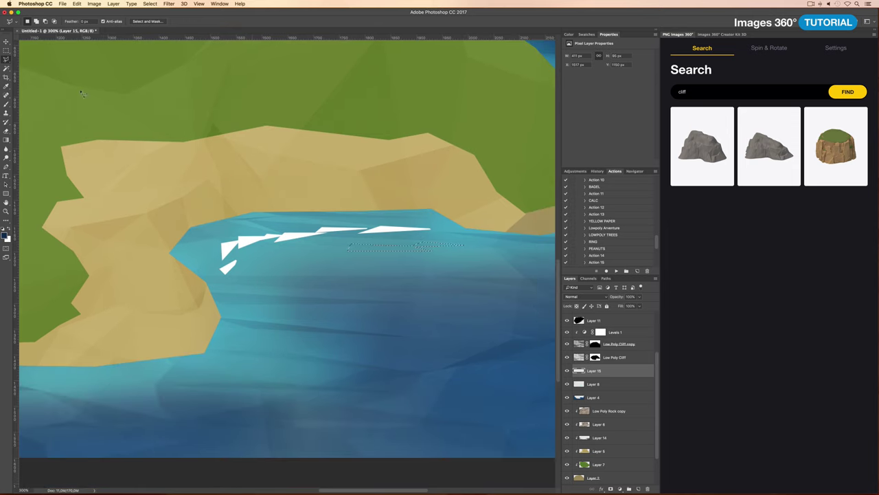
mouse_move(356, 251)
left_mouse_down()
mouse_move(328, 266)
mouse_move(255, 256)
left_mouse_up()
key("ctrl+BackSpace")
Step: Trace more thin wave streaks in the cove and fill them with white
key("ctrl+0")
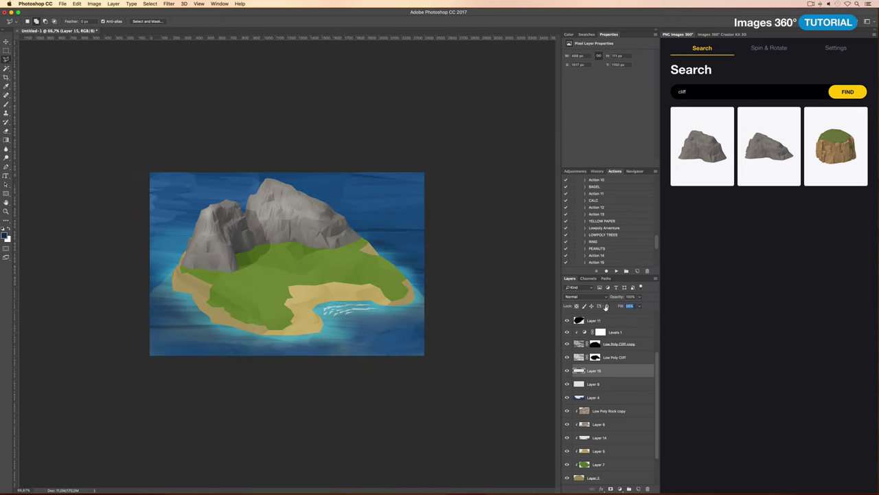
scroll(330, 322, "up", 5)
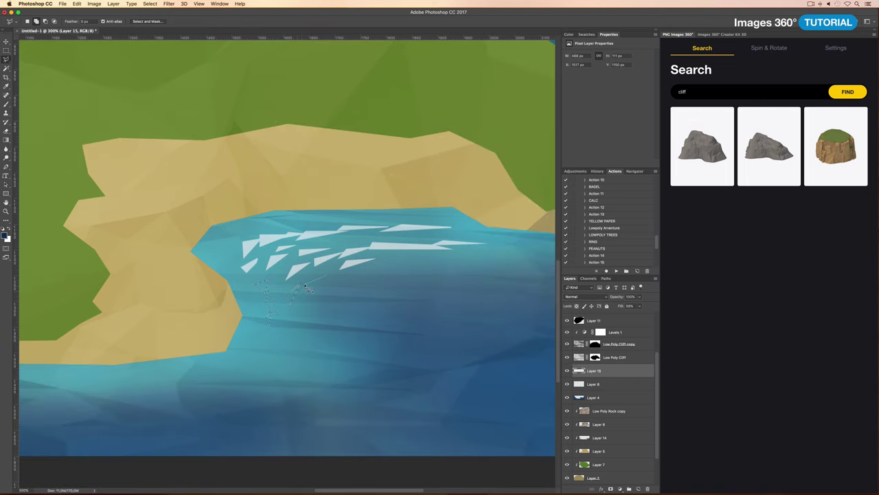
left_click_drag(314, 313, 311, 308)
mouse_move(352, 281)
left_mouse_down()
mouse_move(434, 261)
mouse_move(501, 258)
left_mouse_up()
key("ctrl+BackSpace")
key("ctrl+minus")
key("ctrl+minus")
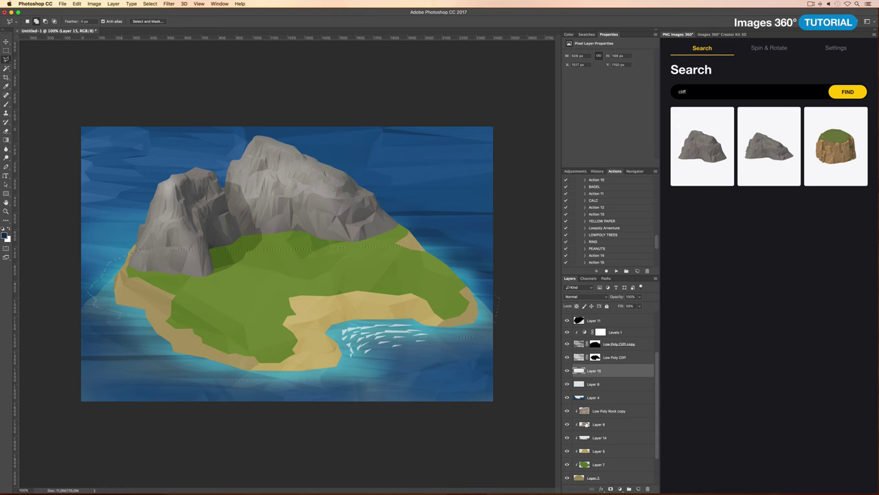
Step: Fill the selection on Layer 16 with bright cyan, then deselect
left_click(730, 165)
key("Return")
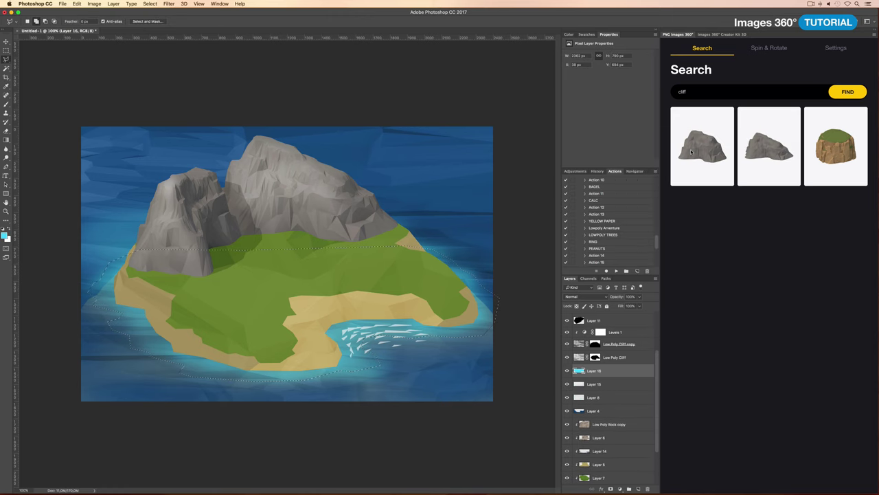
key("alt+BackSpace")
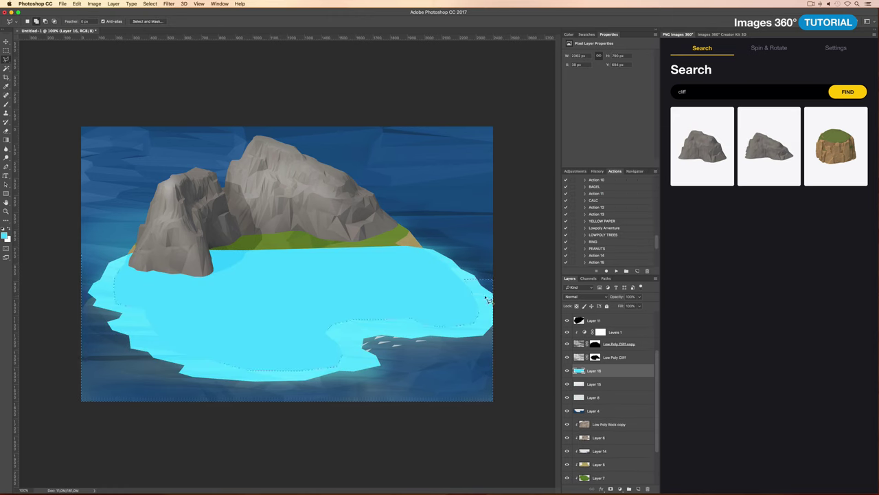
key("ctrl+d")
Step: Move the cyan layer below Layer 8, mask it to the island rim and lower its Fill
scroll(604, 371, "down", 2)
left_click_drag(605, 339, 611, 376)
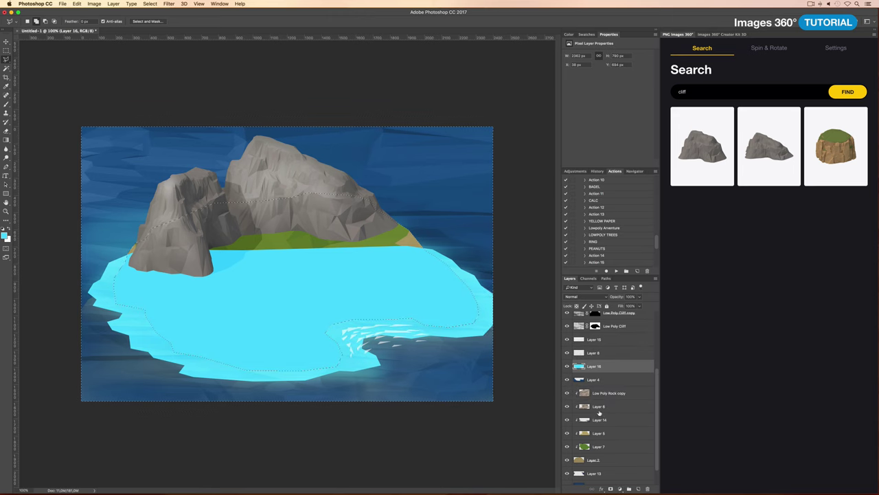
left_click(621, 488)
left_click_drag(621, 306, 595, 307)
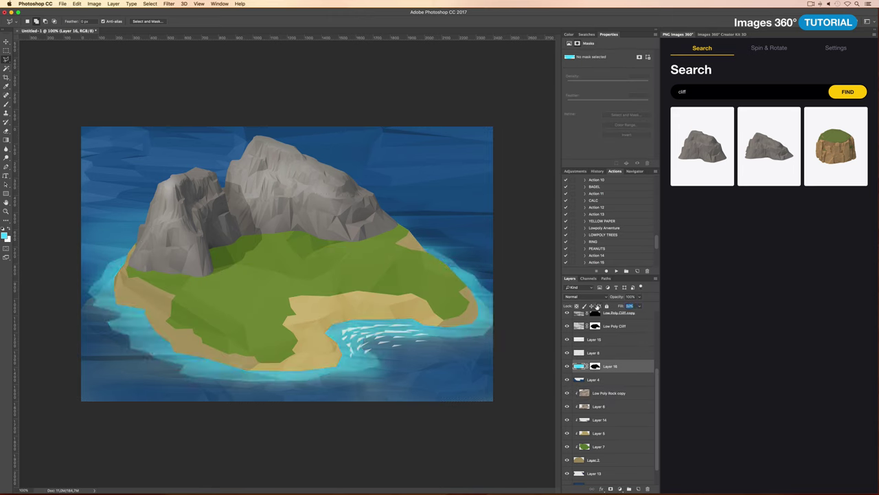
left_click(616, 327)
left_click(617, 315)
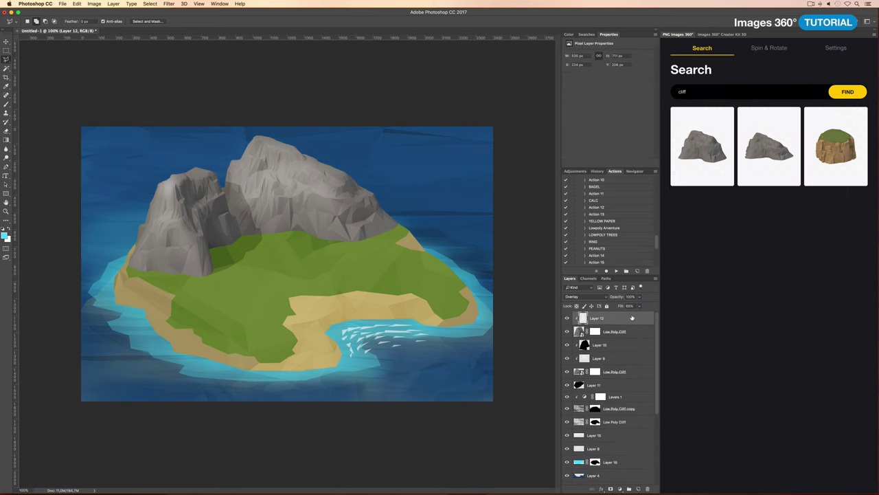
Step: Draw a yellow gradient on Layer 17, set it to Overlay, and copy the cliff mask onto it
left_click_drag(303, 133, 310, 160)
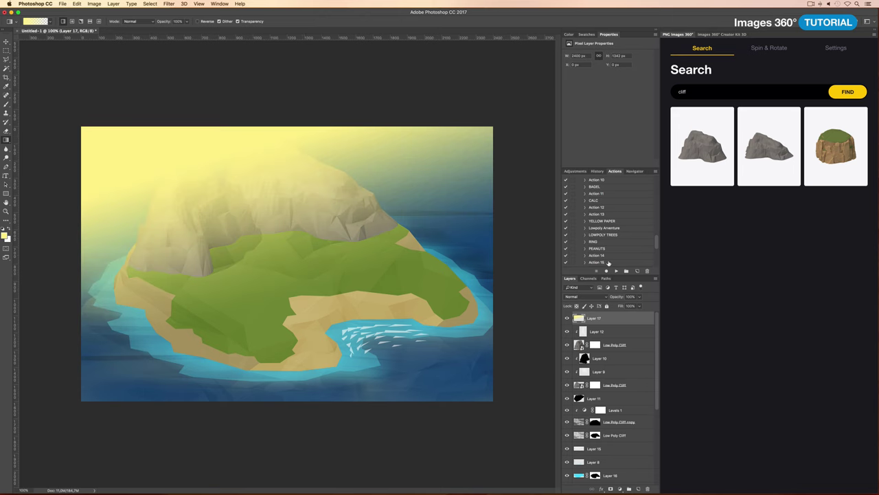
left_click(583, 296)
left_click(570, 376)
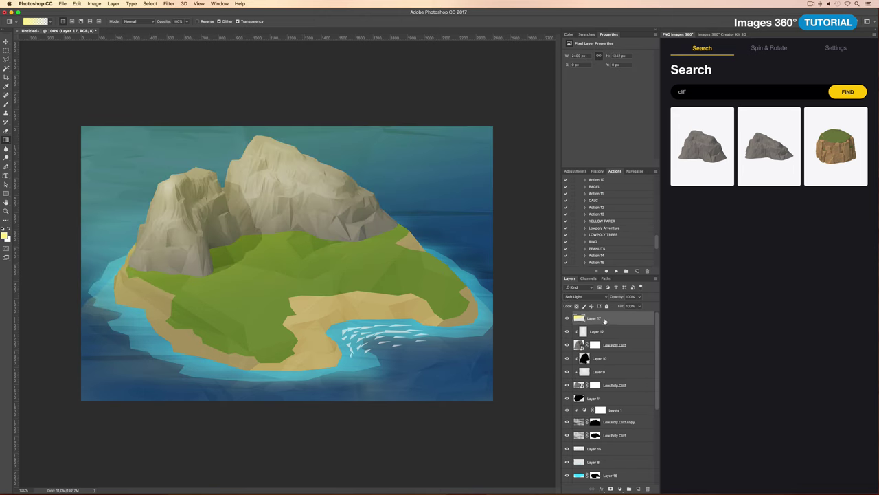
mouse_move(604, 321)
left_mouse_down()
mouse_move(601, 416)
mouse_move(597, 398)
left_mouse_up()
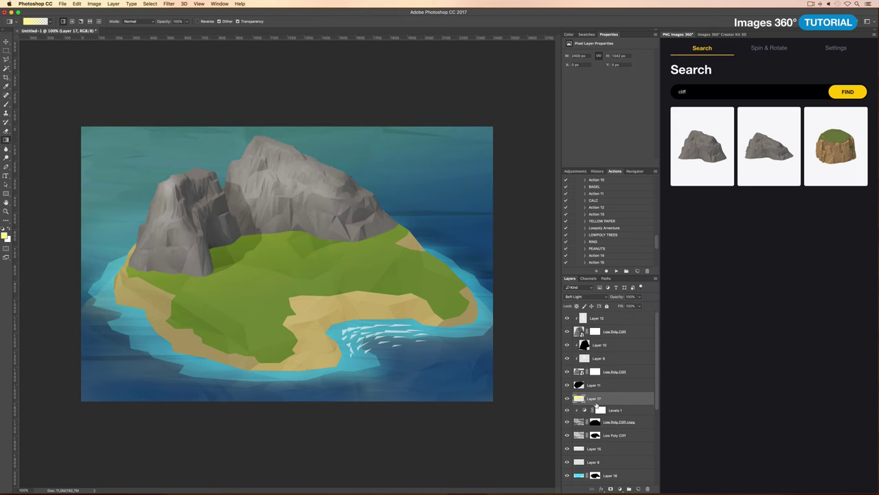
left_click(584, 296)
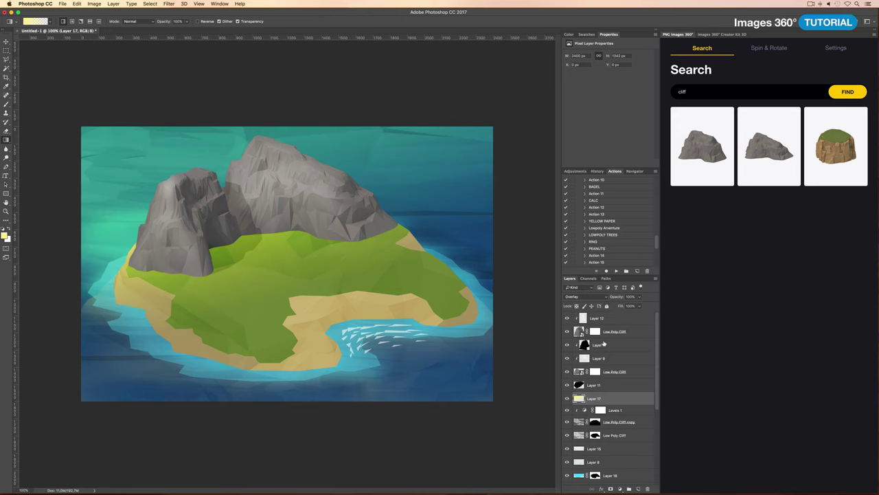
left_click_drag(596, 437, 595, 399, "alt")
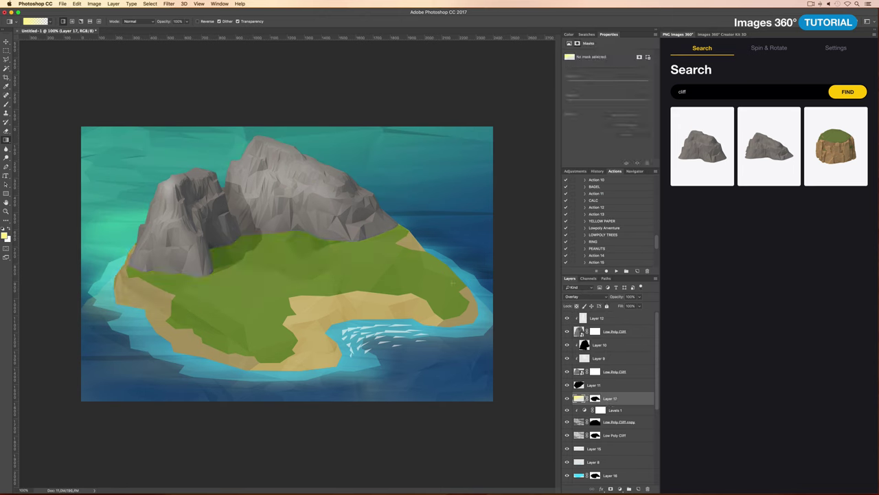
Step: Select a polygonal area of Layer 17's mask and lower its Levels output white to 204
key("l")
left_click(501, 211)
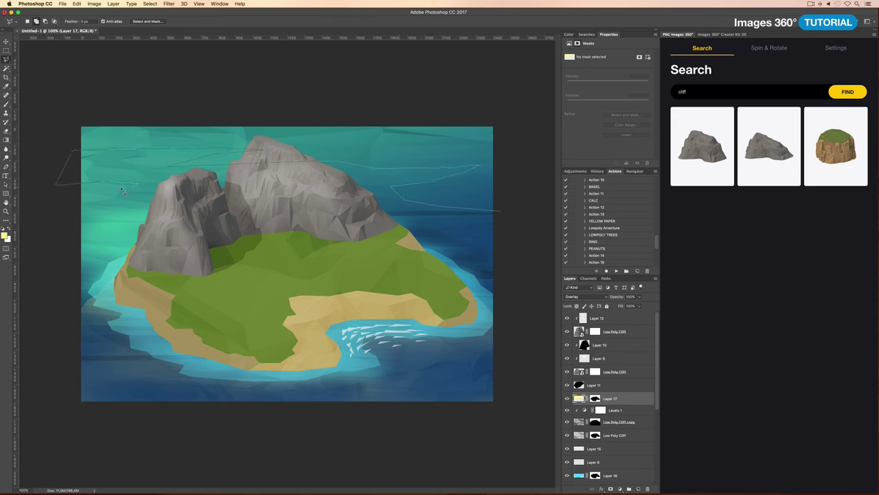
left_click(43, 421)
left_click(523, 421)
left_click(502, 211)
key("ctrl+l")
mouse_move(441, 171)
left_mouse_down()
mouse_move(469, 174)
mouse_move(441, 171)
left_mouse_up()
left_click_drag(528, 171, 510, 172)
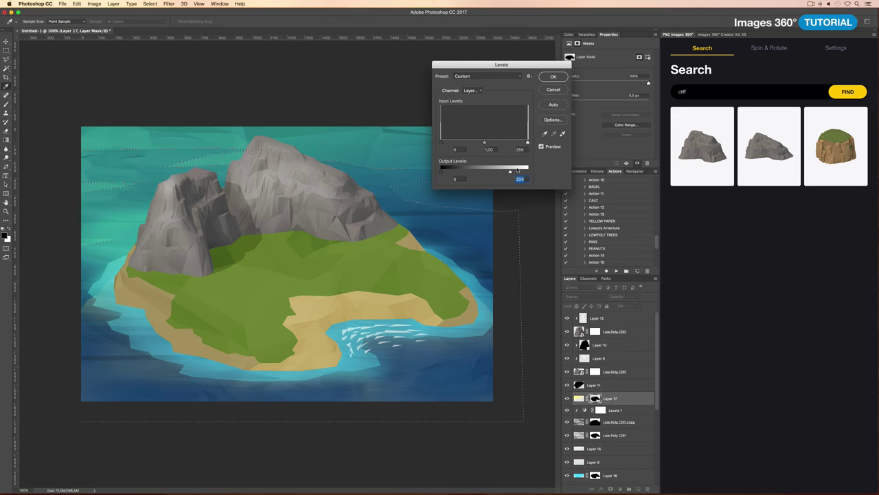
Step: Apply the mask Levels, then search Images 360 for 'ship' and insert the wrecked galleon
left_click(553, 76)
key("ctrl+d")
double_click(682, 91)
type("ship")
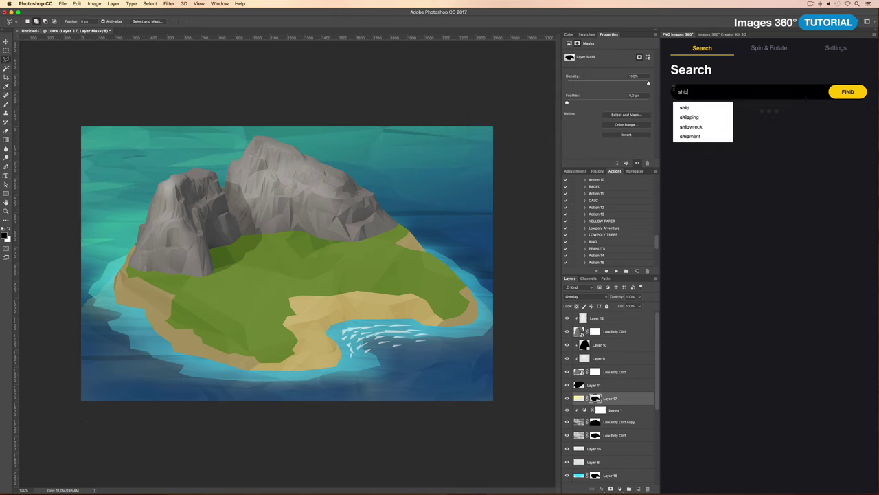
key("Return")
left_click(702, 393)
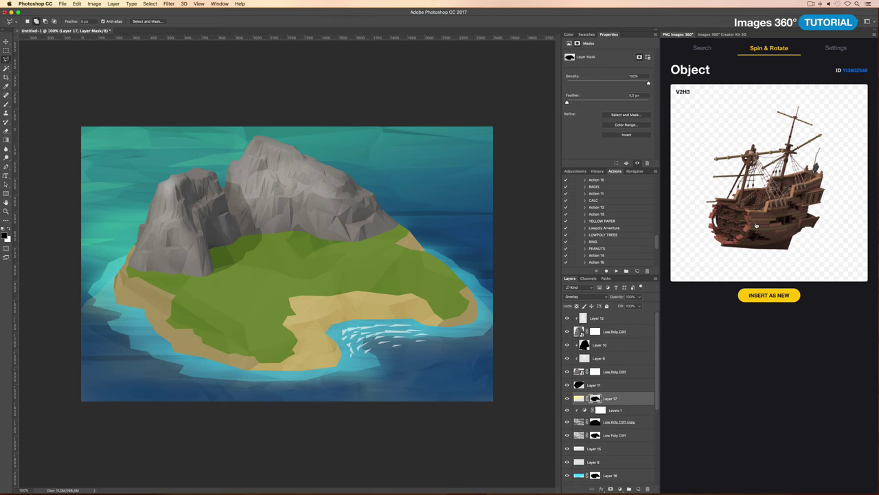
left_click(762, 296)
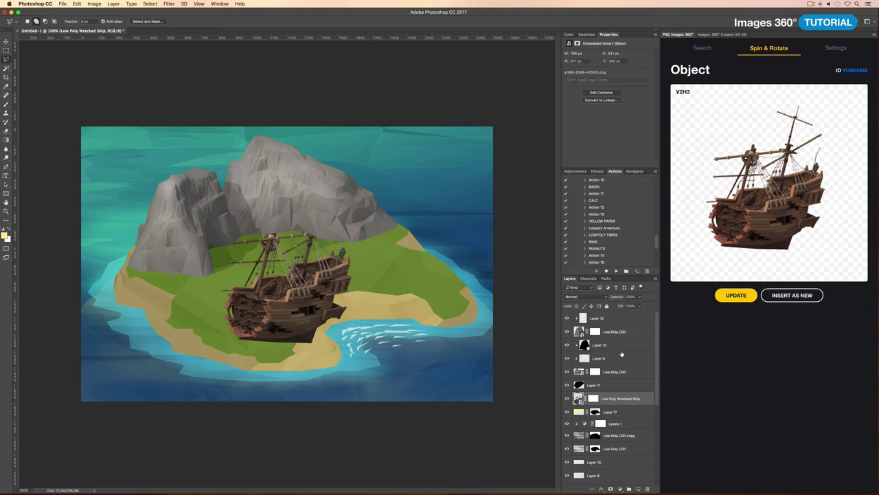
Step: Shrink the ship to the right, copy Layer 17's mask onto it and move its layer near the bottom
mouse_move(441, 122)
left_mouse_down()
mouse_move(412, 155)
mouse_move(421, 201)
mouse_move(429, 200)
left_mouse_up()
key("Return")
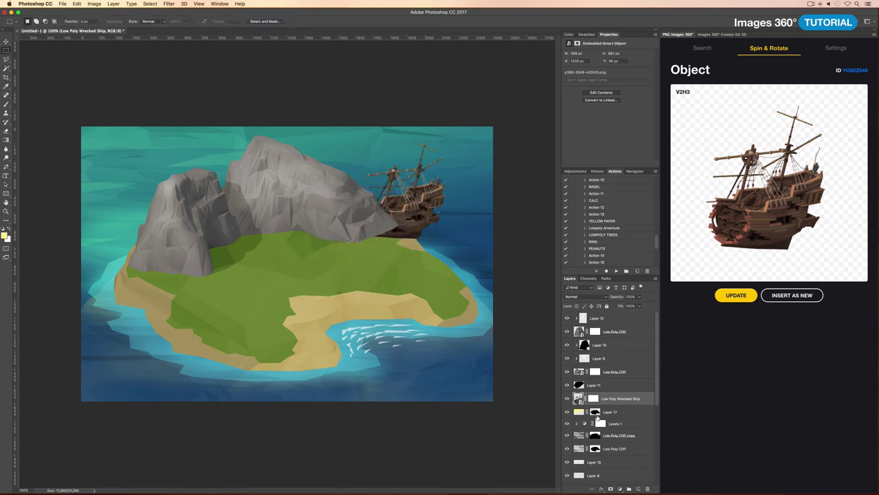
left_click_drag(595, 411, 595, 398)
scroll(614, 388, "down", 2)
left_click_drag(613, 370, 614, 432)
scroll(613, 433, "down", 3)
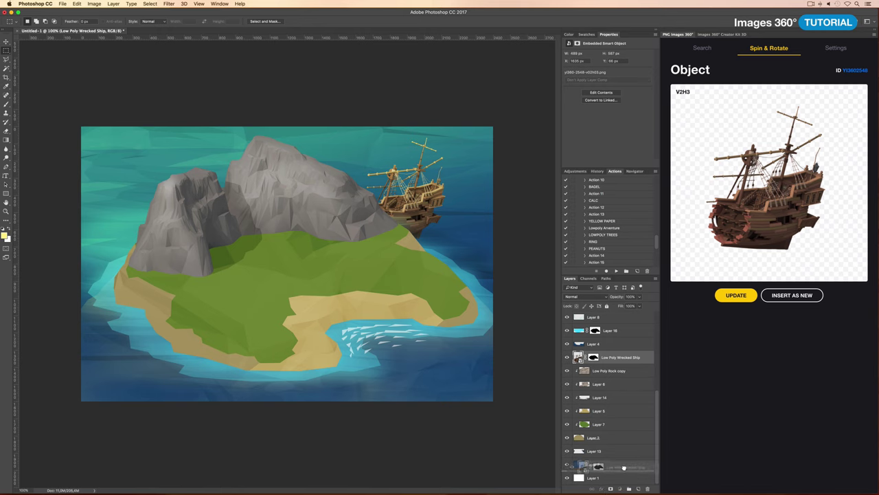
left_click_drag(614, 357, 613, 449)
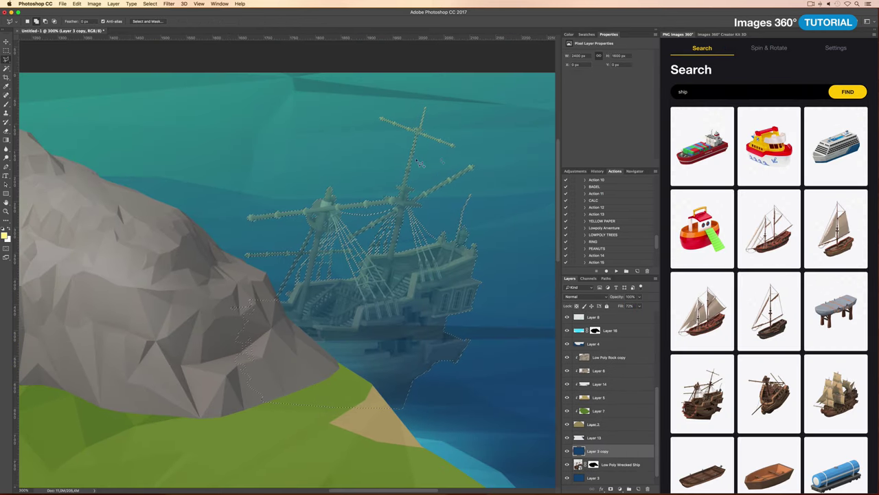
Step: Lasso around the ship's mast tops and add a mask to Layer 3 copy
left_click(394, 195)
left_click(345, 187)
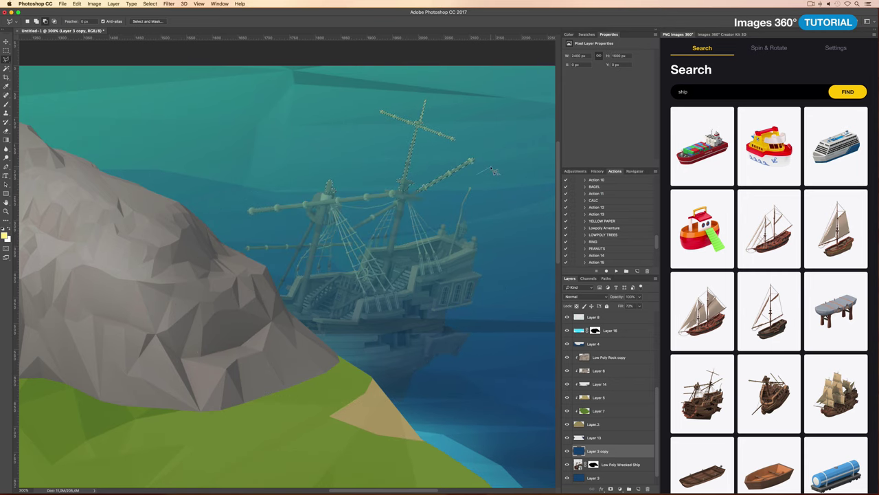
left_click(619, 489)
key("ctrl+1")
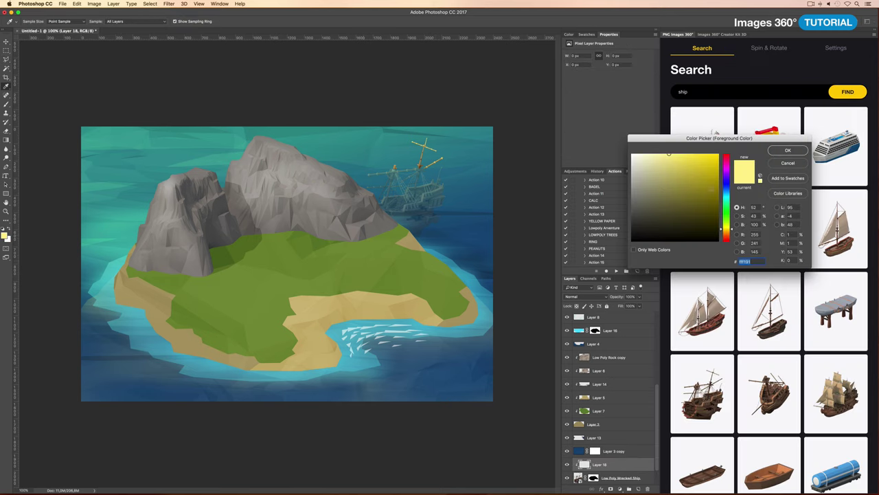
Step: Draw a dark blue gradient over the wrecked ship on Layer 18
left_click(787, 151)
key("g")
left_click_drag(434, 242, 465, 238)
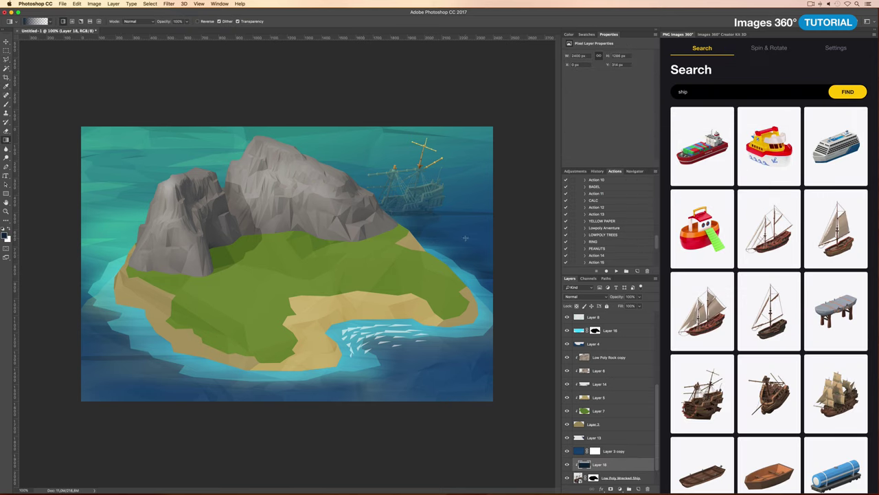
scroll(604, 422, "down", 2)
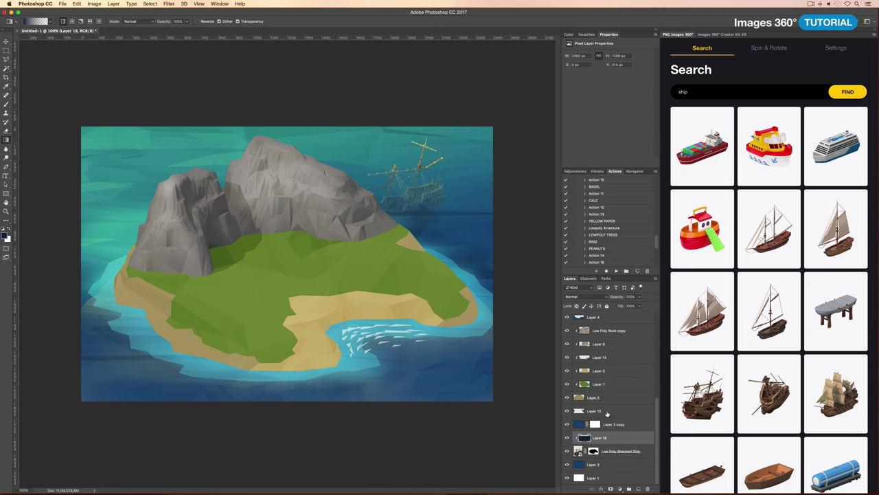
scroll(729, 372, "down", 3)
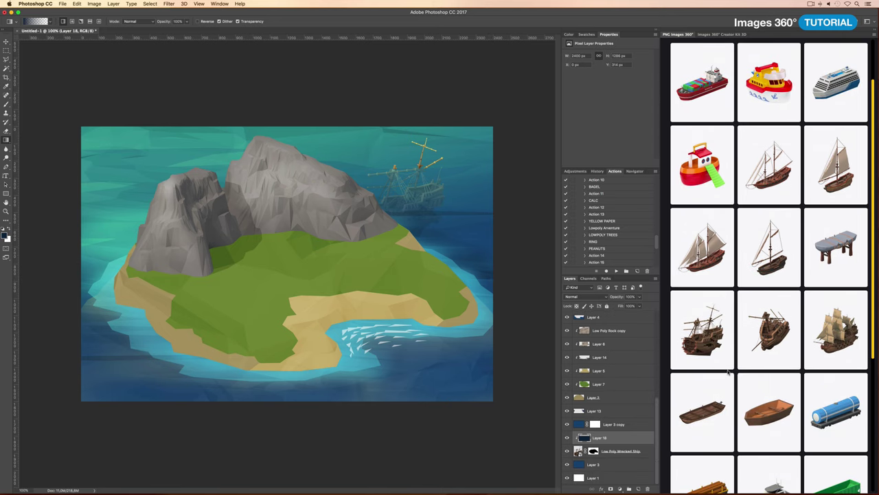
Step: Insert the two-masted Low Poly Sailing Ship and shrink it toward the top-left
left_click(826, 184)
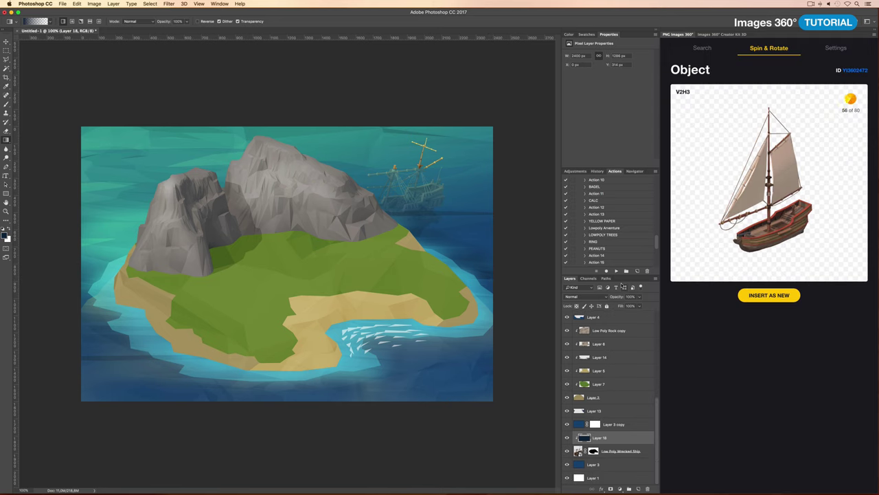
left_click(702, 48)
left_click(709, 308)
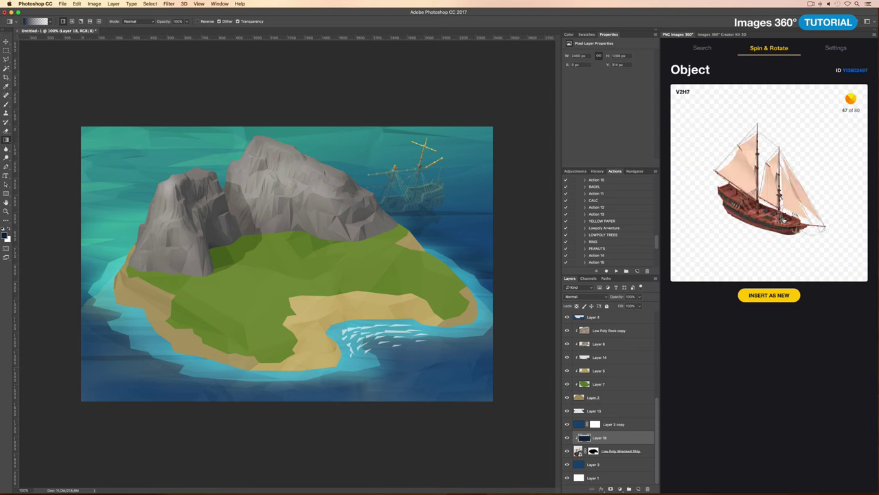
left_click(768, 295)
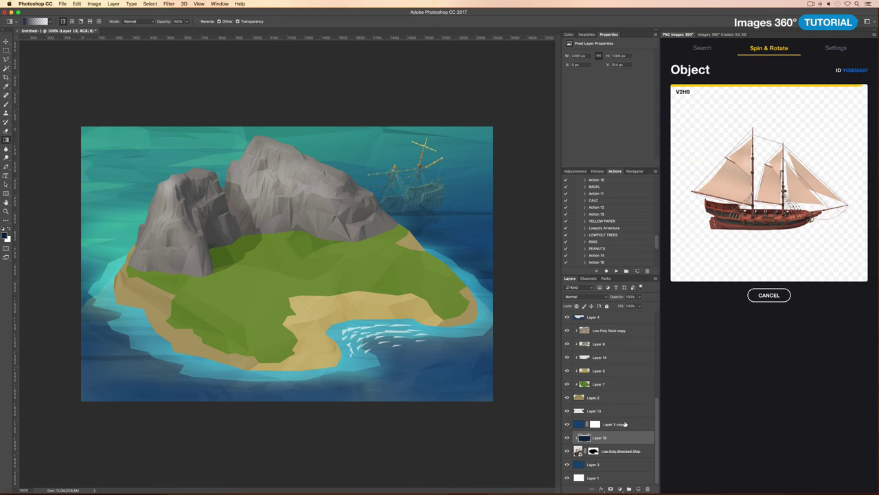
key("ctrl+t")
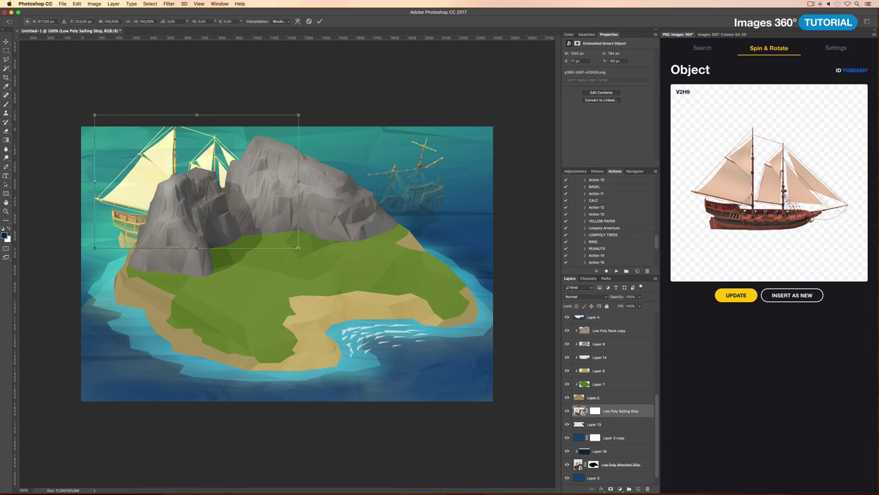
left_click_drag(300, 252, 221, 218)
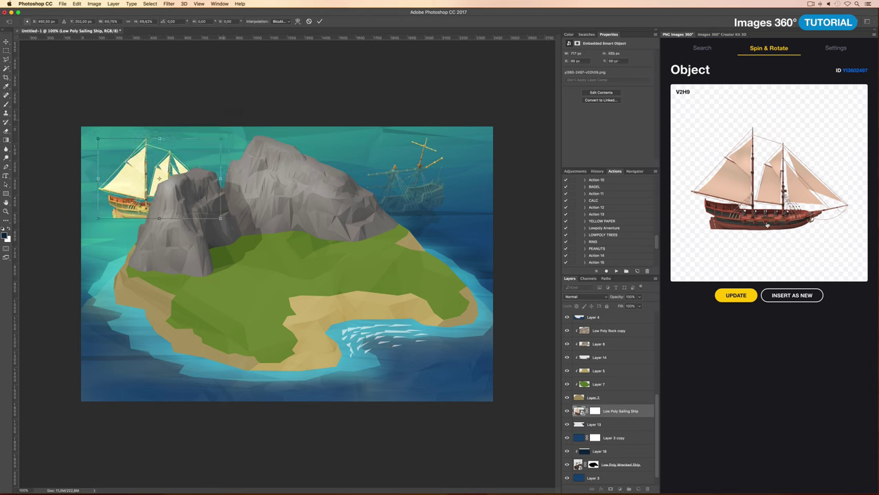
key("Return")
Step: Turn the ship to a new angle and move it behind the cliffs and further left
left_click_drag(768, 224, 736, 226)
left_click(749, 297)
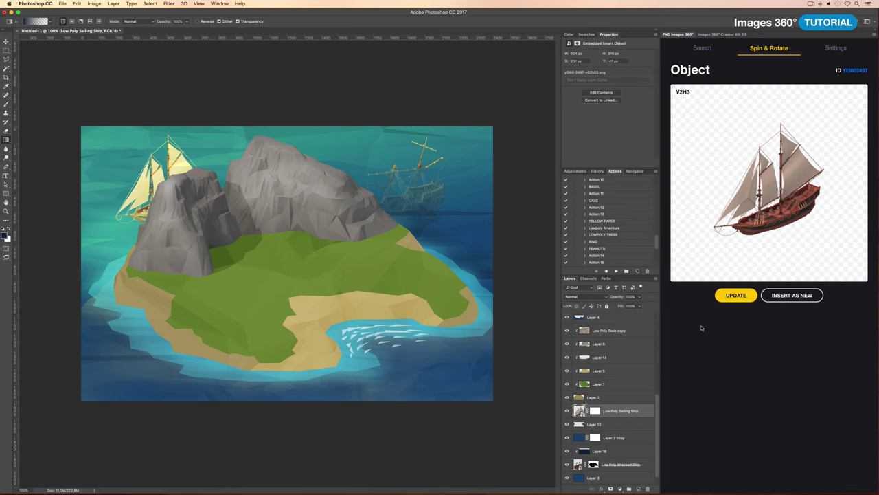
key("ctrl+bracketleft")
left_click_drag(254, 208, 194, 208)
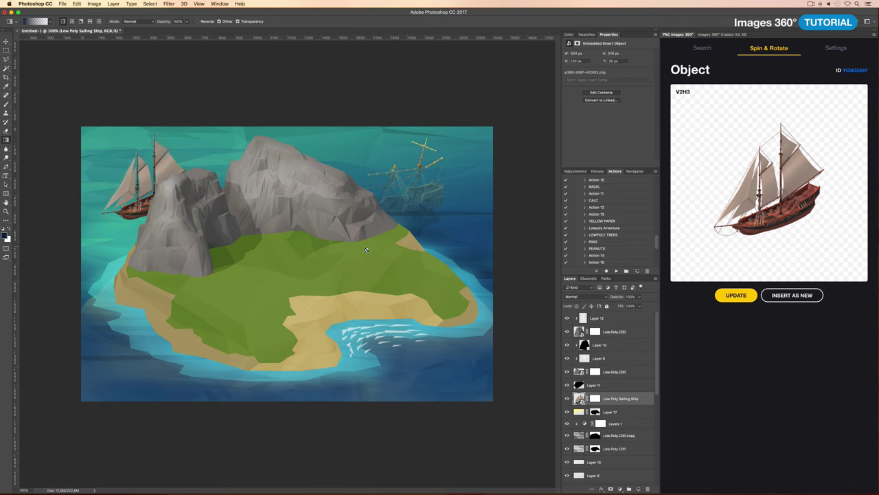
scroll(154, 219, "up", 5)
left_click_drag(147, 222, 310, 243)
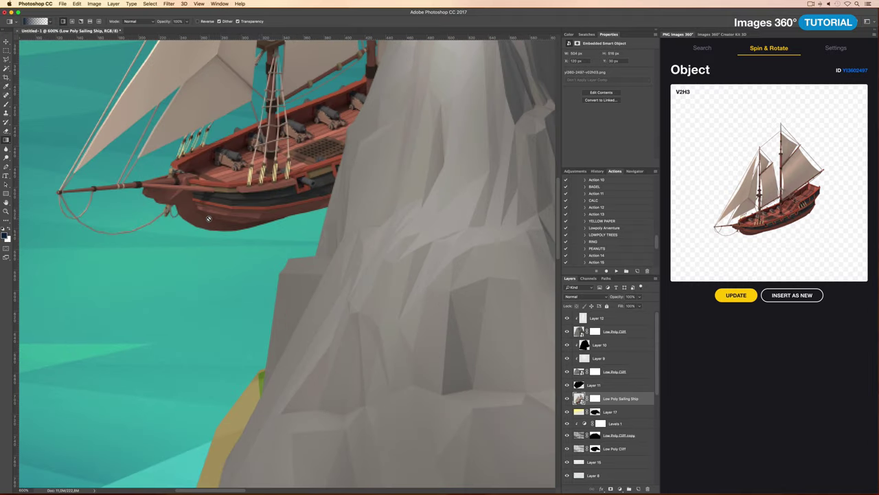
Step: Mask the ship's lower hull and raise the mask's Levels output black to 51
key("l")
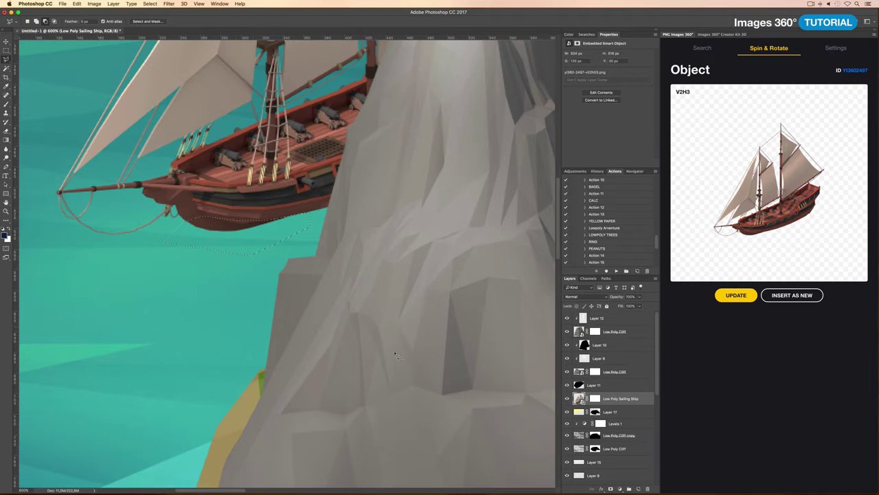
left_click(619, 489)
key("ctrl+l")
left_click_drag(440, 169, 458, 172)
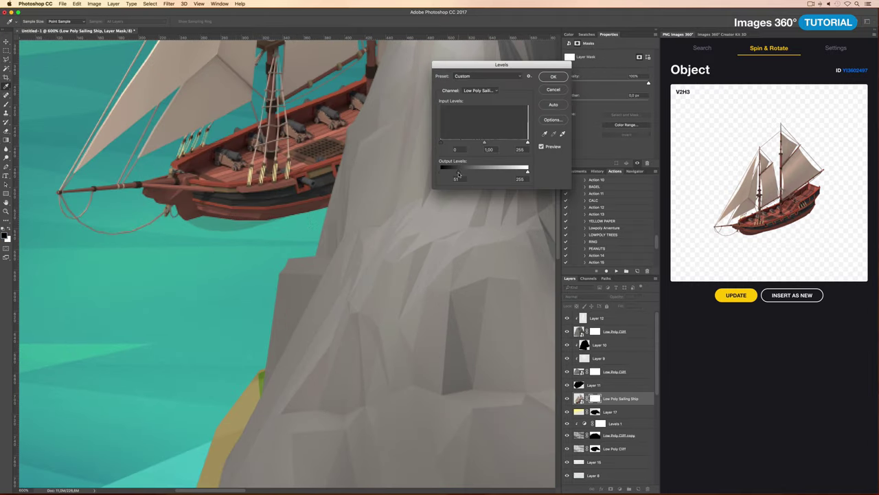
left_click(549, 78)
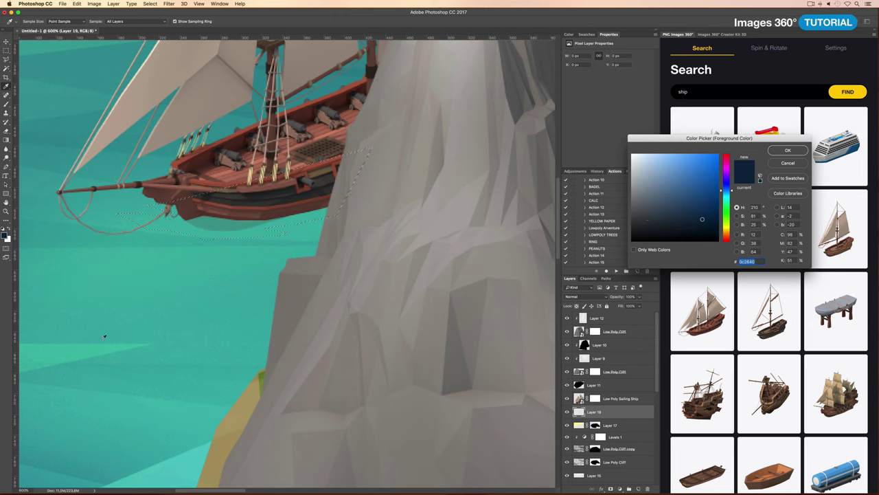
Step: Fill the area under the ship with teal and brighten it with Hue/Saturation
left_click(104, 336)
key("Return")
key("alt+BackSpace")
key("ctrl+u")
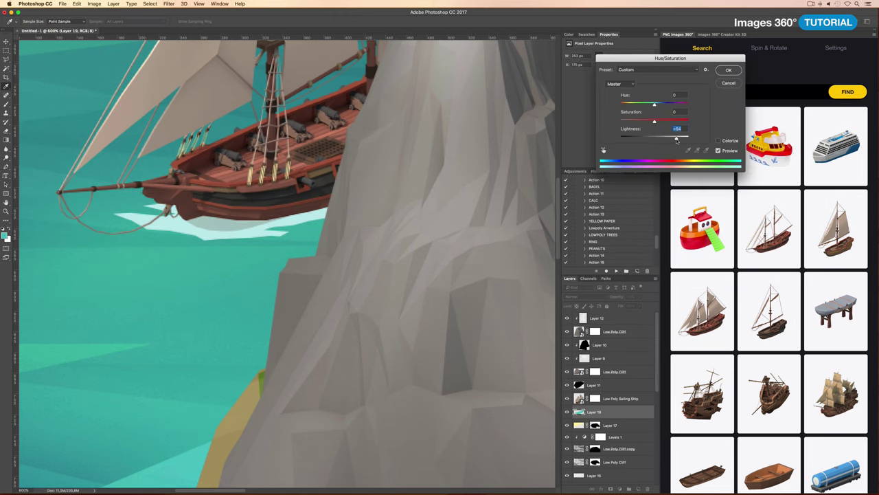
mouse_move(655, 121)
left_mouse_down()
mouse_move(668, 121)
mouse_move(663, 140)
left_mouse_up()
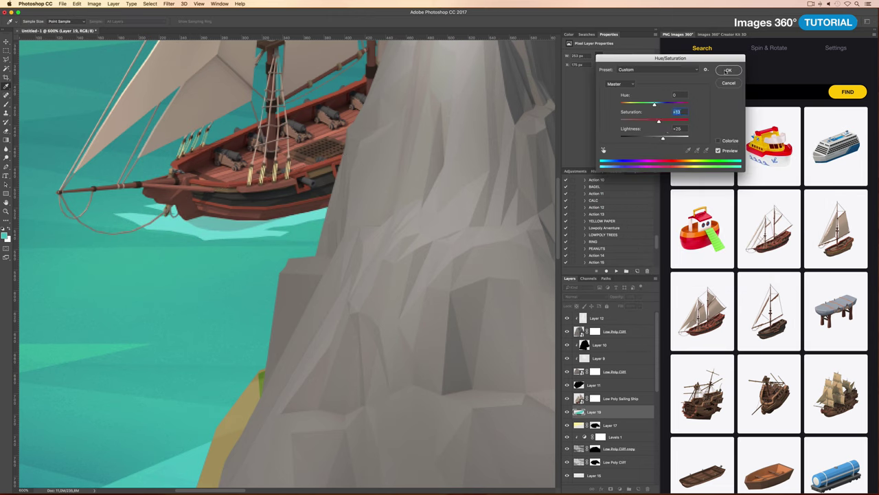
key("Return")
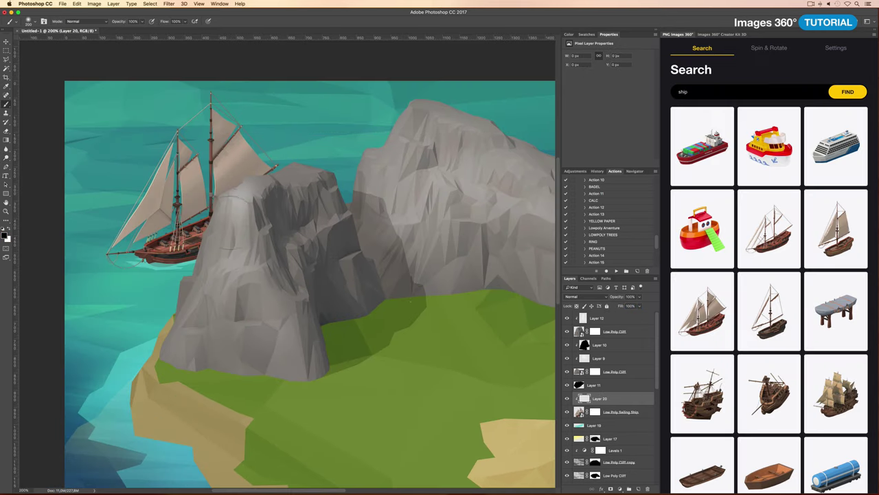
Step: Paint light onto the sails on a Soft Light Layer 20 and an Overlay Layer 21
left_click(584, 296)
left_click(584, 367)
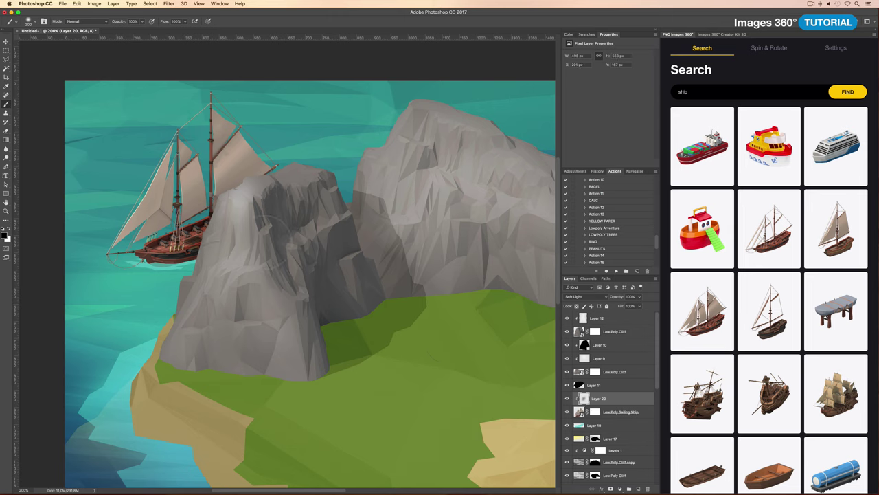
key("bracketleft")
left_click_drag(189, 183, 227, 148)
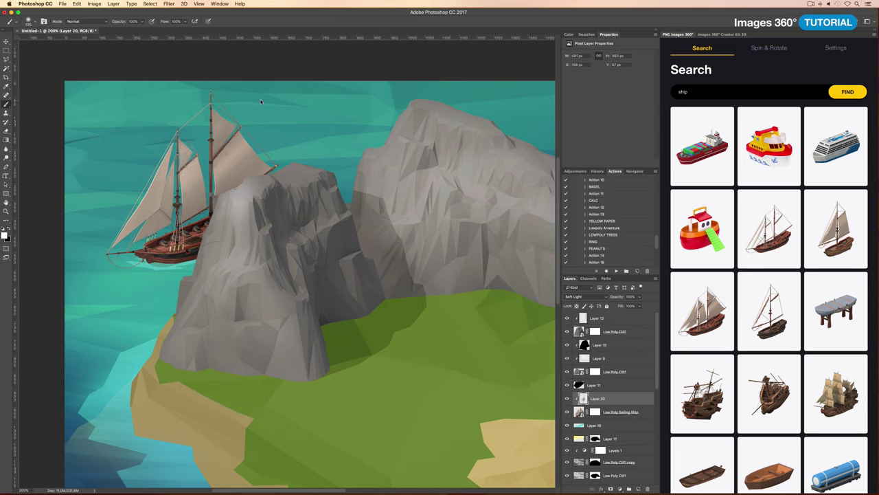
left_click(638, 488)
left_click(584, 296)
left_click(573, 358)
left_click_drag(175, 172, 227, 161)
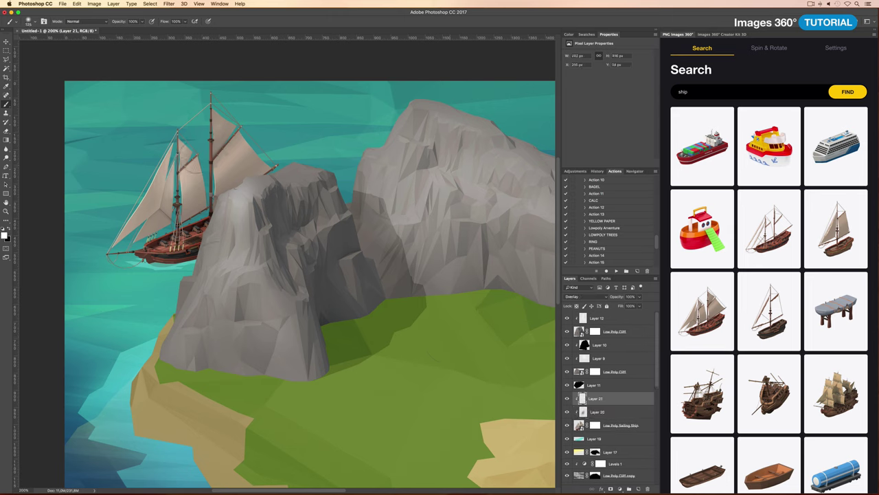
Step: Add a clipped Levels (22/230) to Low Poly Cliff and copy it onto the other two cliffs
scroll(192, 199, "down", 4)
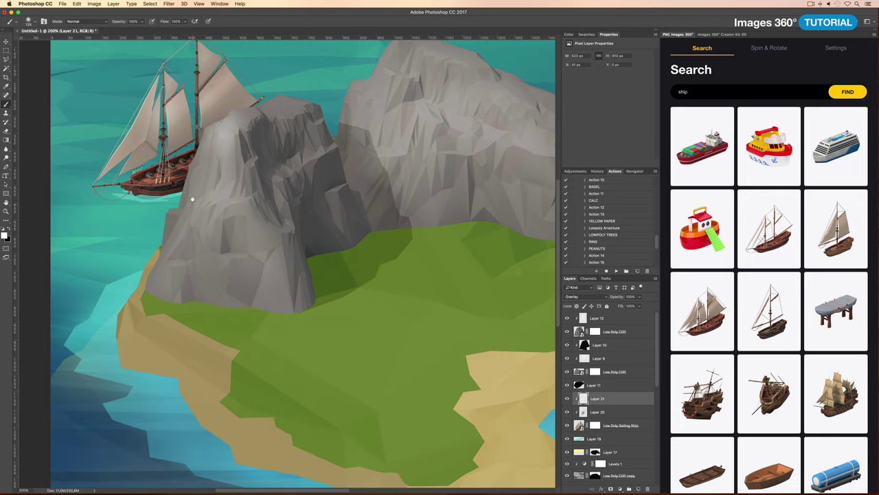
key("ctrl+1")
left_click(615, 331)
left_click(619, 489)
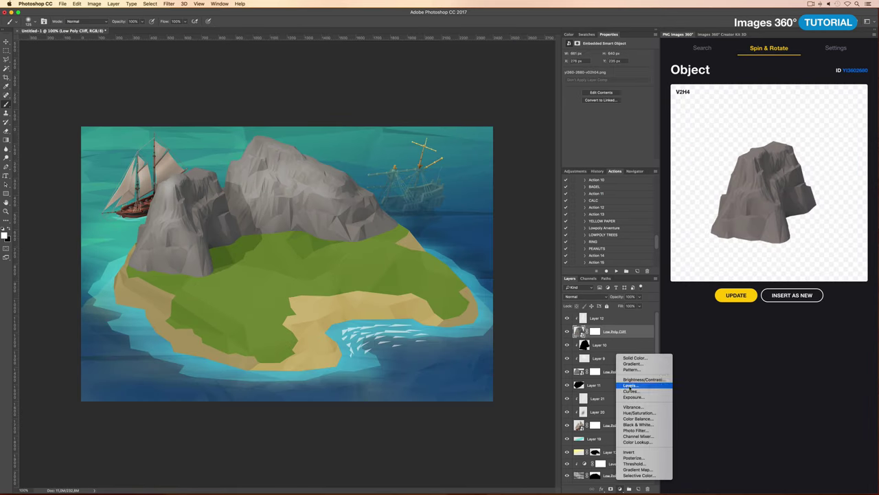
left_click(636, 390)
left_click_drag(582, 102, 580, 103)
left_click_drag(615, 330, 618, 376)
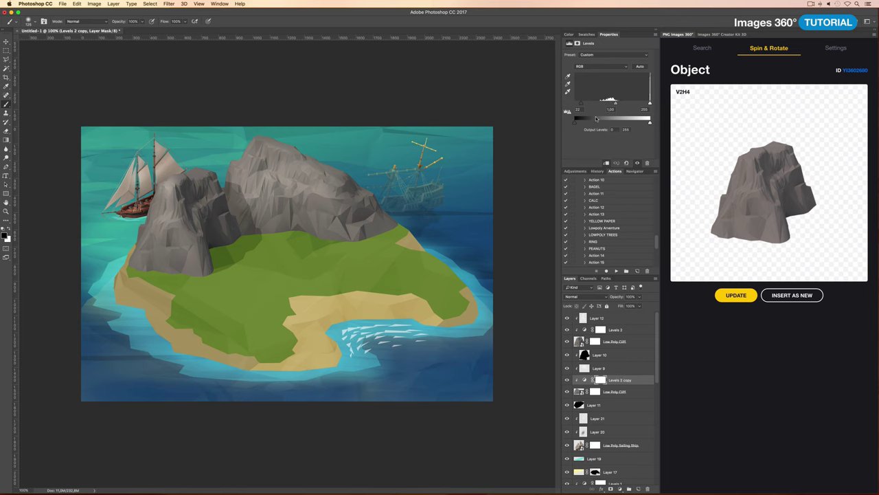
left_click_drag(649, 103, 645, 104)
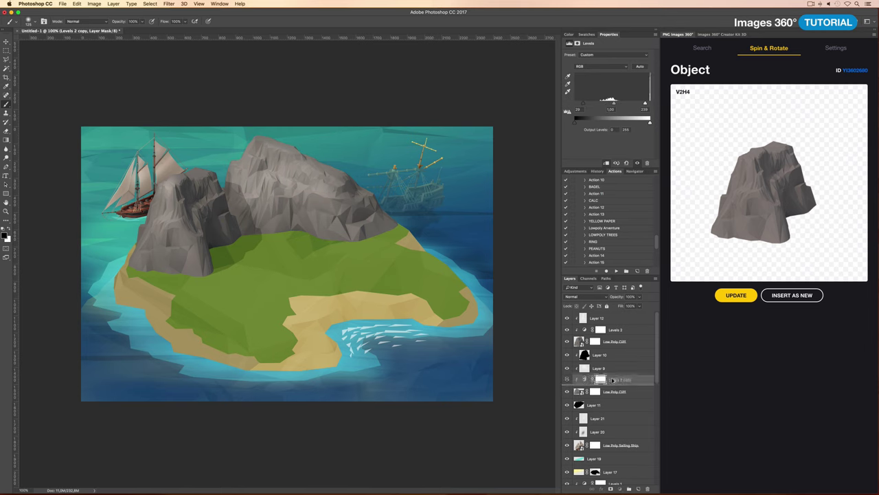
left_click_drag(605, 379, 616, 335)
Step: Search the Images 360 library for 'pirate' assets
key("ctrl+plus")
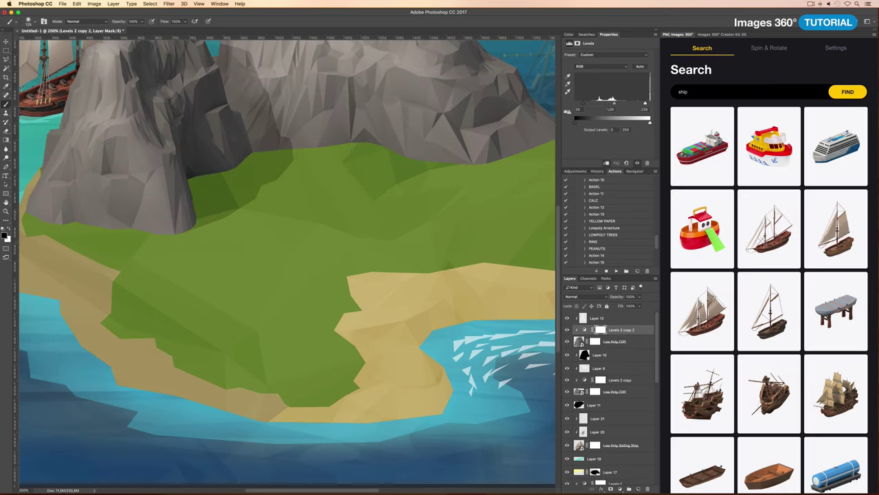
left_click(749, 92)
type("pirate")
key("Return")
scroll(790, 291, "down", 3)
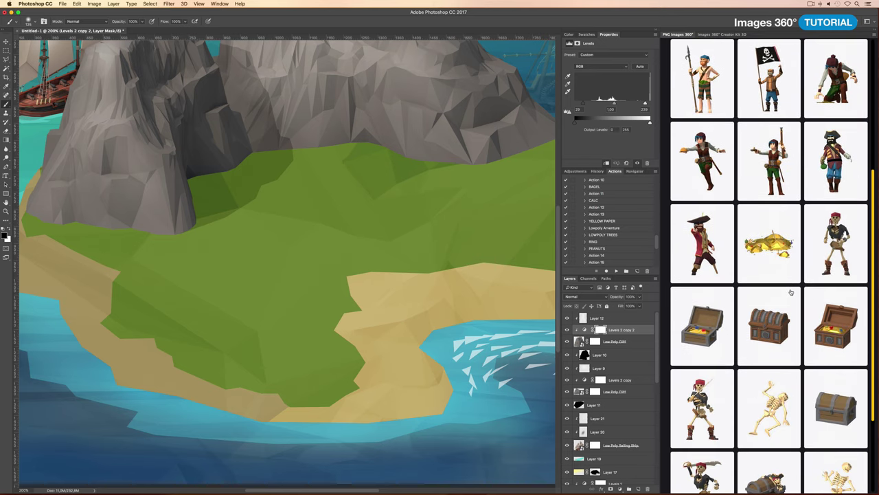
scroll(790, 292, "up", 10)
Step: Search for 'rock lowpoly' and open the skull-shaped rock asset
double_click(687, 91)
type("rock lowpoly")
key("Return")
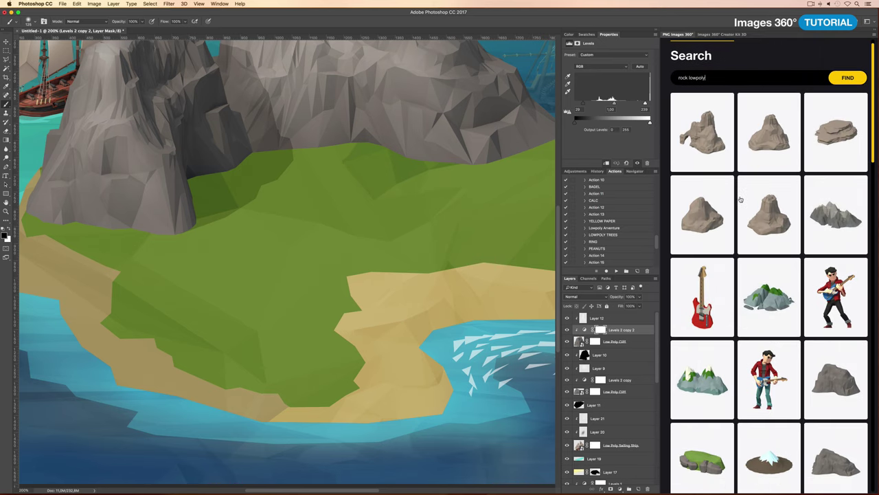
scroll(762, 309, "down", 3)
left_click(763, 364)
Step: Rotate the skull rock, shrink it and place it on the island's left side
mouse_move(744, 217)
left_mouse_down()
mouse_move(755, 228)
mouse_move(504, 288)
left_mouse_up()
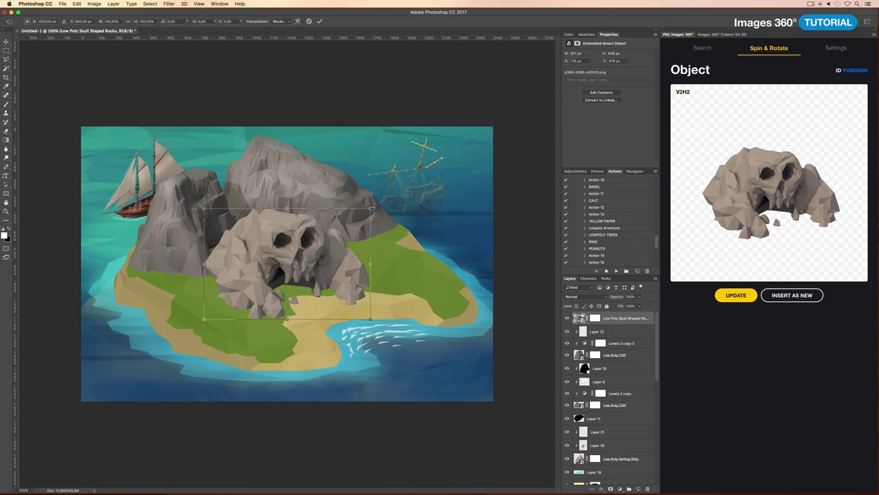
left_click_drag(383, 275, 240, 267)
key("Return")
key("b")
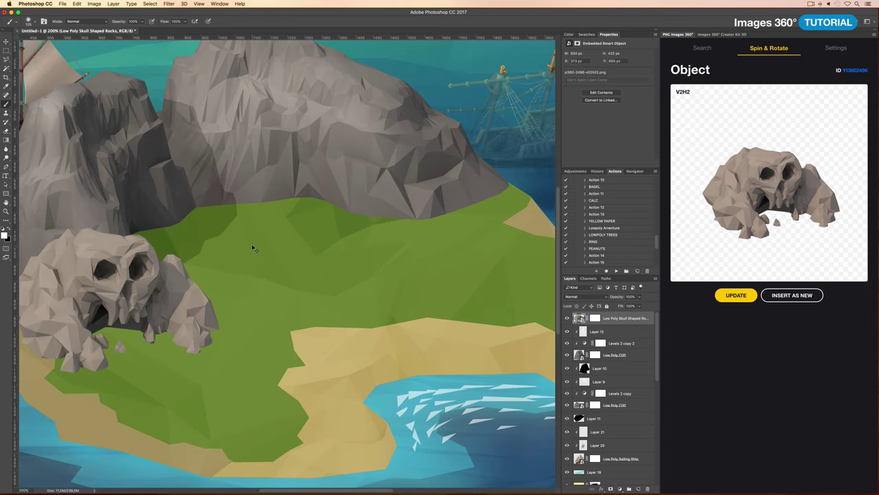
key("ctrl+plus")
scroll(600, 337, "up", 3)
left_click(605, 376)
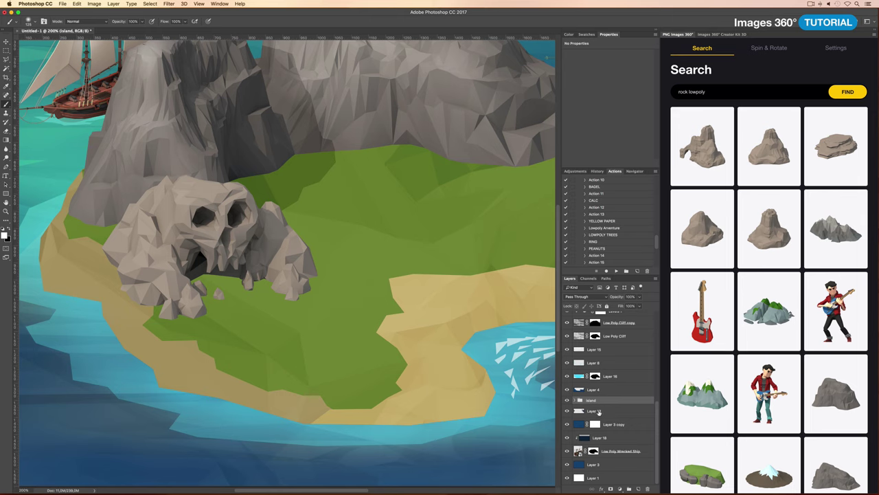
Step: Group and rename the island layers, group Layer 17 through Layer 4, and move Layer 22 into the island group
key("ctrl+g")
double_click(592, 467)
left_click(594, 448)
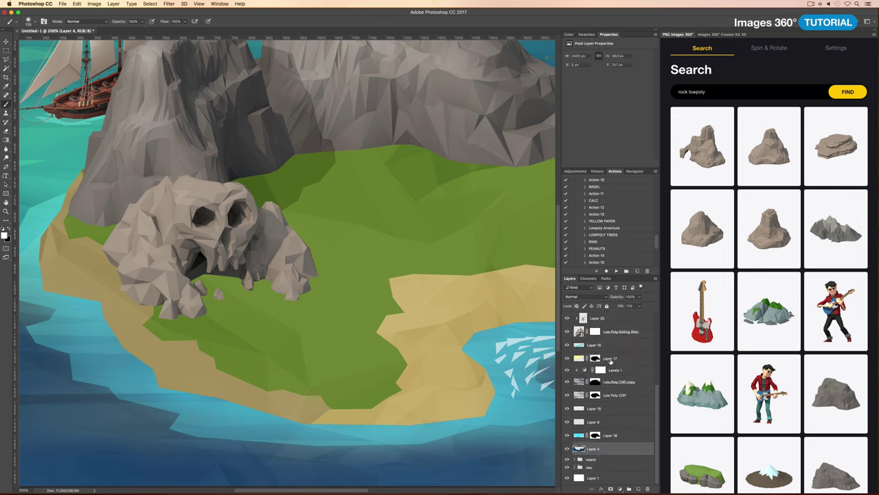
left_click(610, 358, "shift")
key("ctrl+g")
type("sea top")
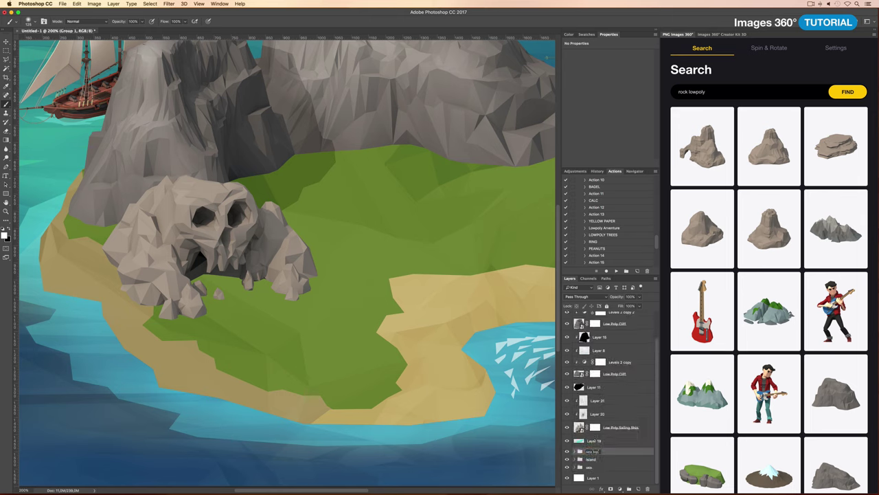
left_click_drag(599, 443, 566, 404)
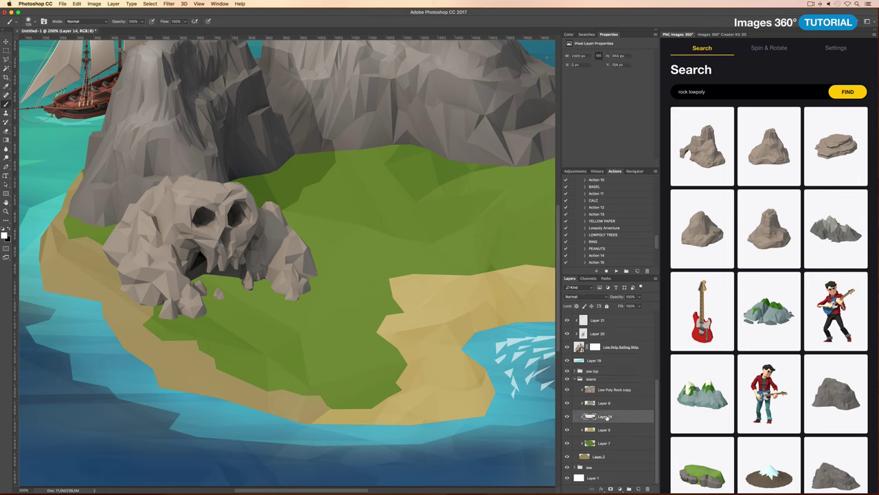
Step: Lasso a beach area, fill it with sand colour and darken it with Hue/Saturation
key("l")
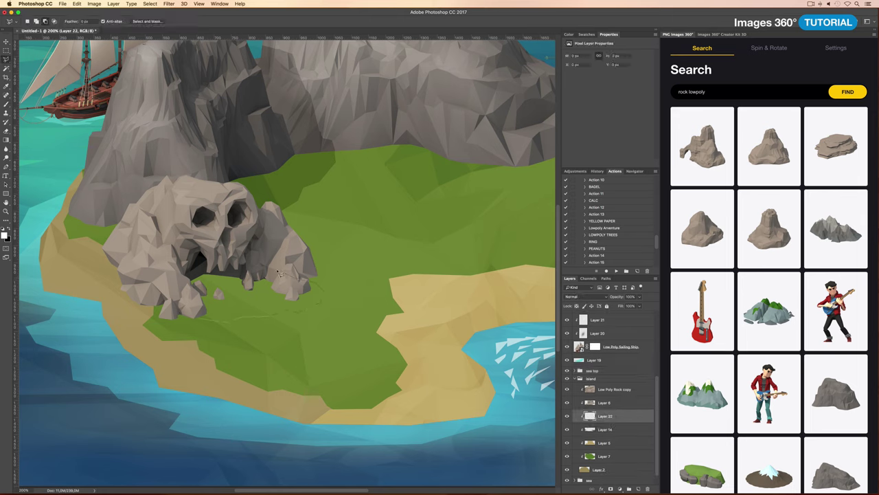
left_click(420, 329)
key("Return")
key("alt+BackSpace")
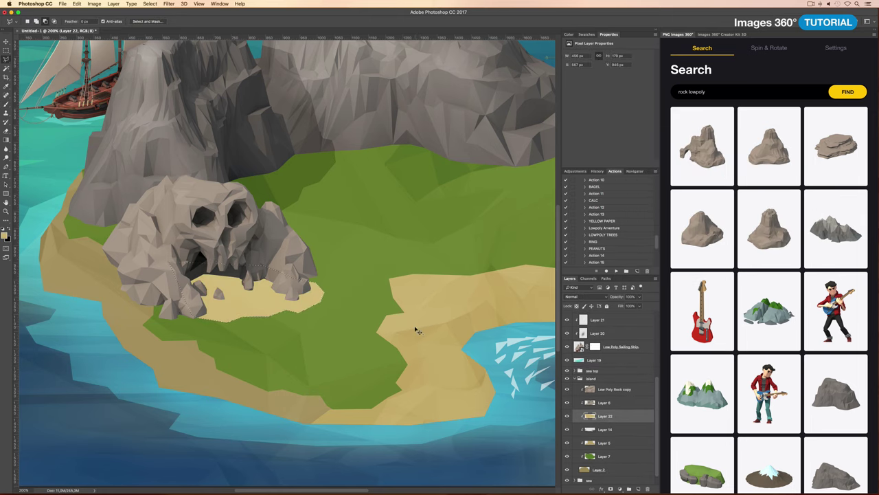
key("ctrl+u")
key("Return")
key("ctrl+d")
Step: Scroll through the Images 360 panel and zoom out to review the whole island
scroll(348, 343, "up", 2)
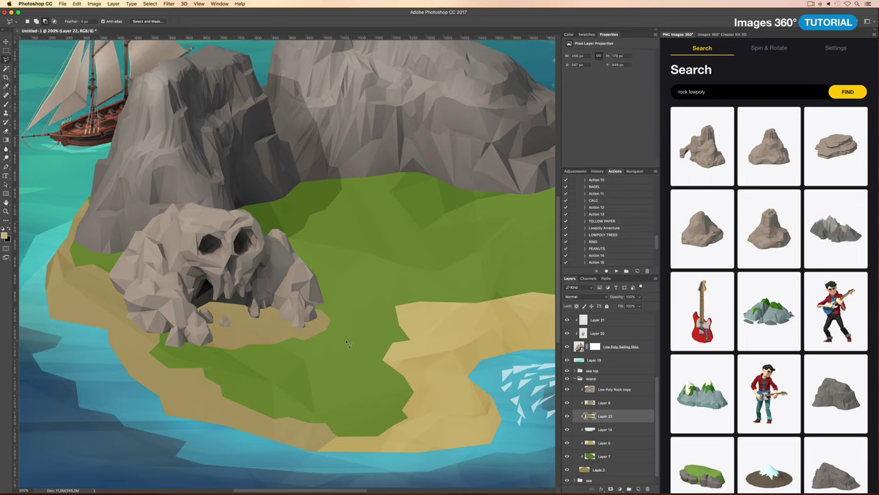
scroll(349, 344, "left", 2)
scroll(769, 234, "down", 1)
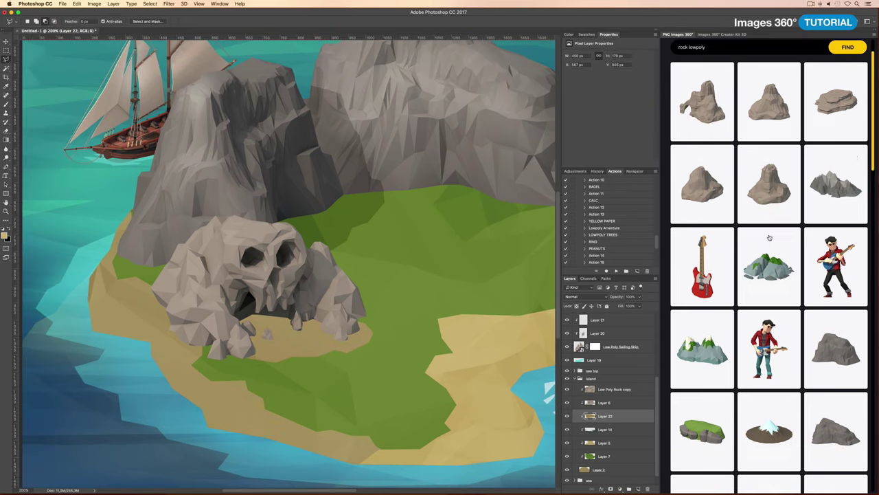
scroll(769, 235, "down", 3)
scroll(769, 236, "down", 1)
scroll(769, 238, "down", 2)
scroll(768, 238, "up", 7)
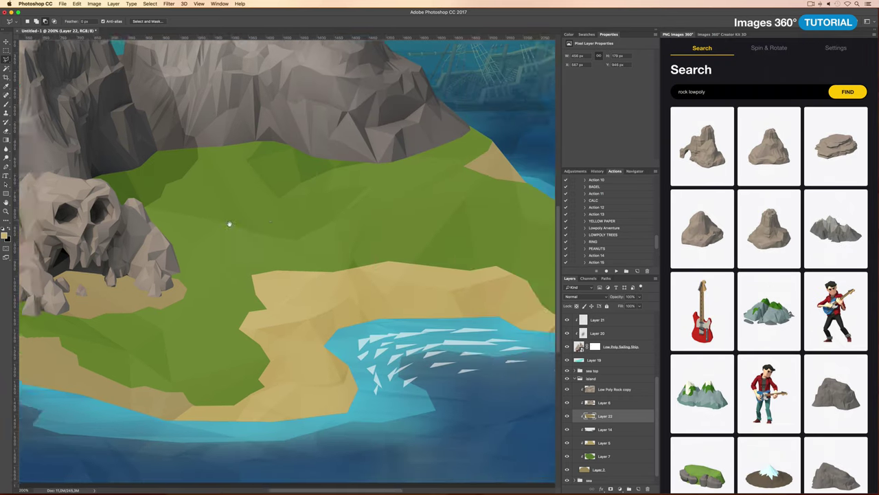
scroll(230, 226, "right", 5)
scroll(670, 89, "down", 5)
scroll(670, 89, "down", 2)
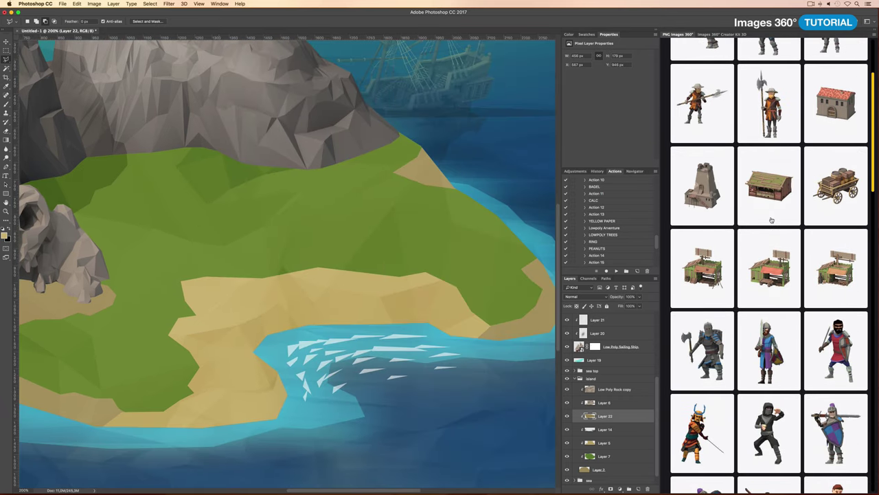
scroll(670, 90, "down", 2)
scroll(670, 89, "down", 2)
scroll(771, 224, "down", 5)
scroll(771, 223, "down", 2)
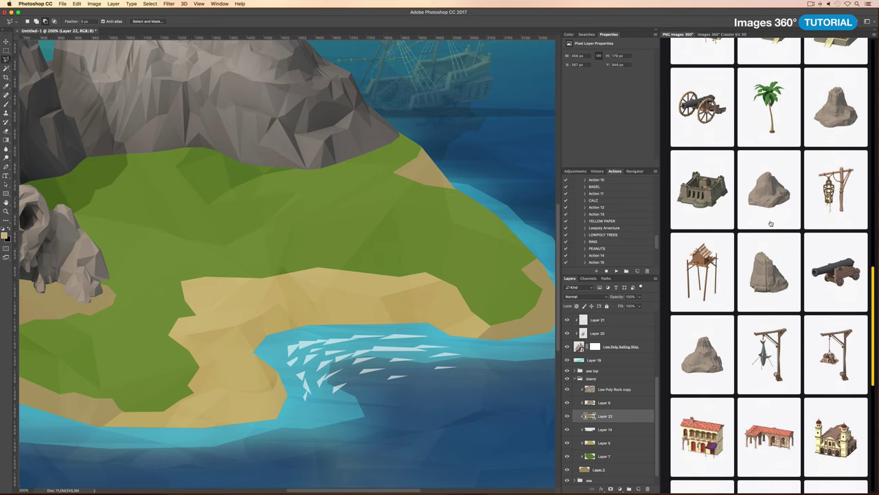
scroll(771, 223, "down", 1)
scroll(771, 223, "up", 3)
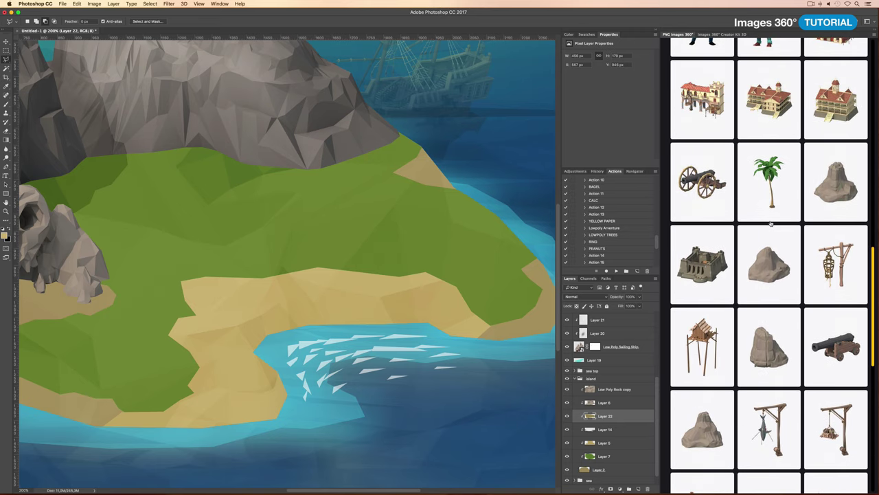
scroll(771, 223, "up", 2)
scroll(771, 224, "up", 2)
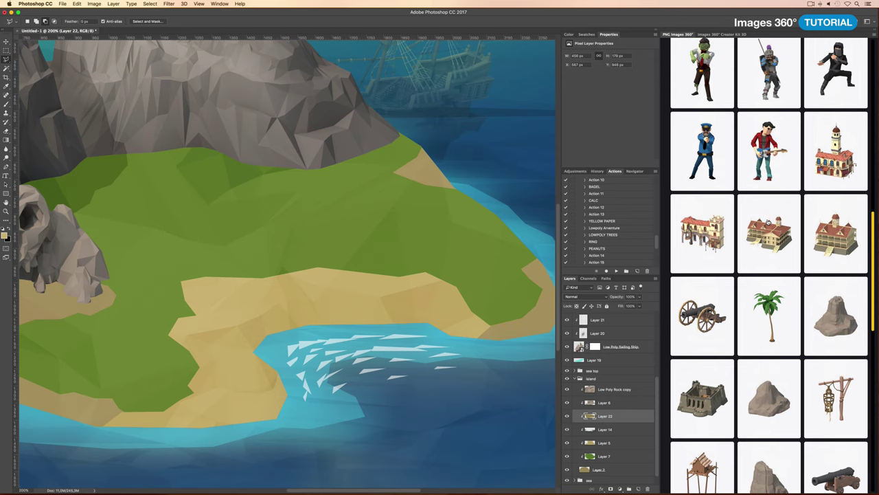
key("ctrl+minus")
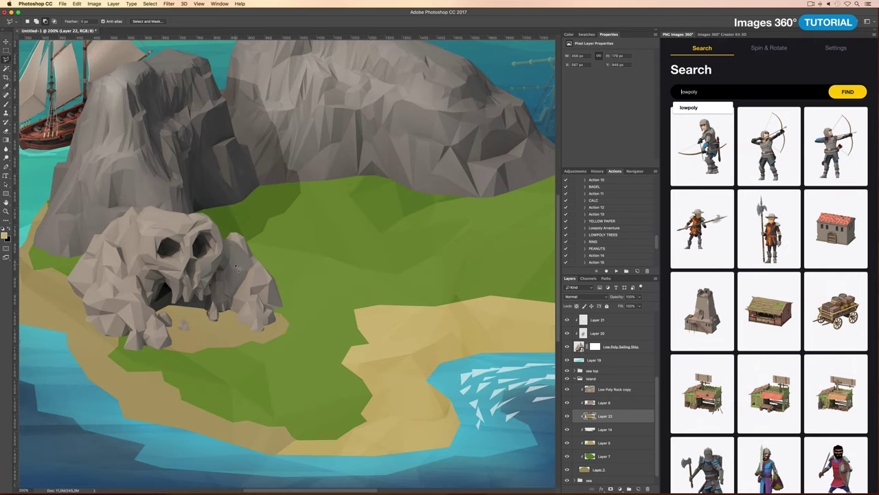
Step: Search Images 360 for 'pirate' and insert the spear-holding pirate model at a better angle
type("hut")
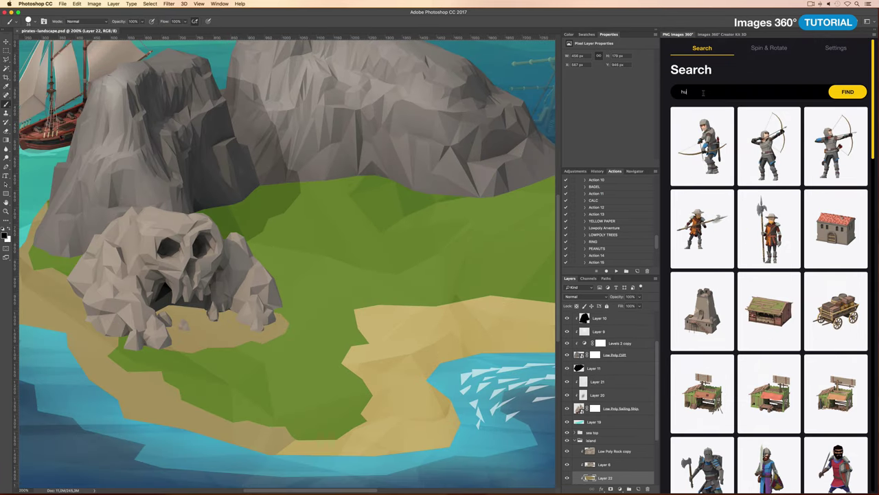
key("Return")
left_click(731, 260)
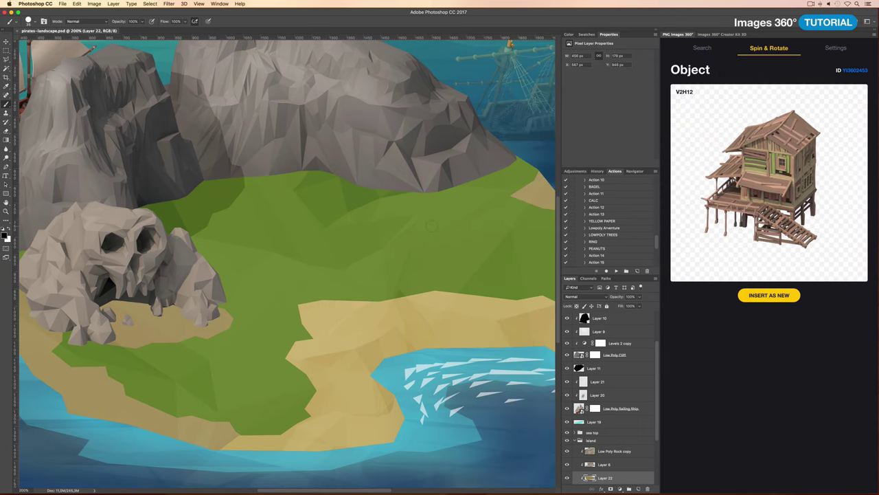
type("pirate")
key("Return")
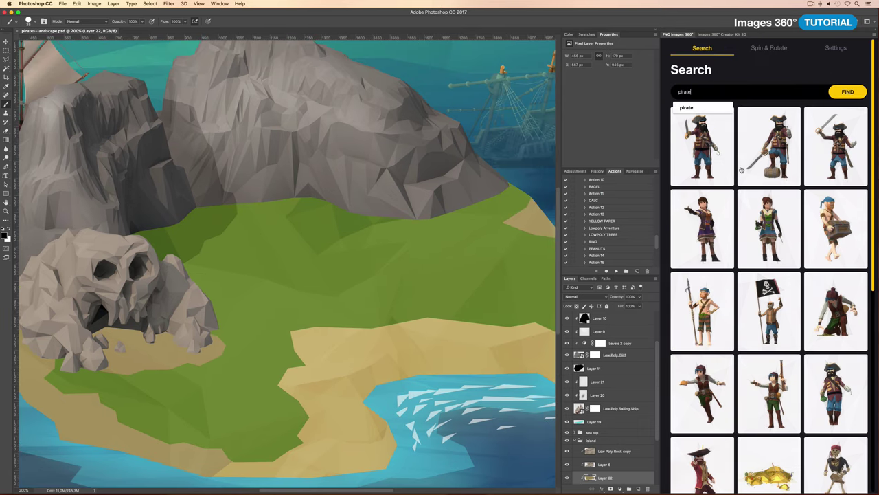
left_click(687, 295)
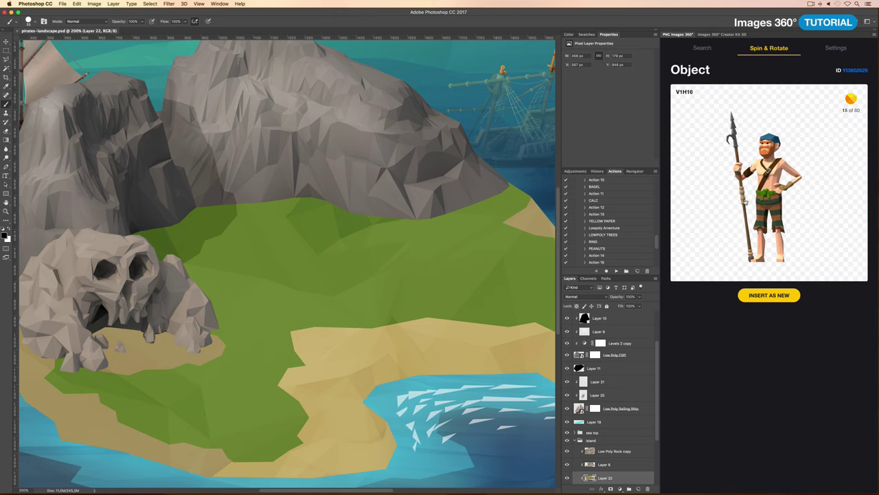
left_click_drag(760, 206, 768, 200)
left_click(757, 292)
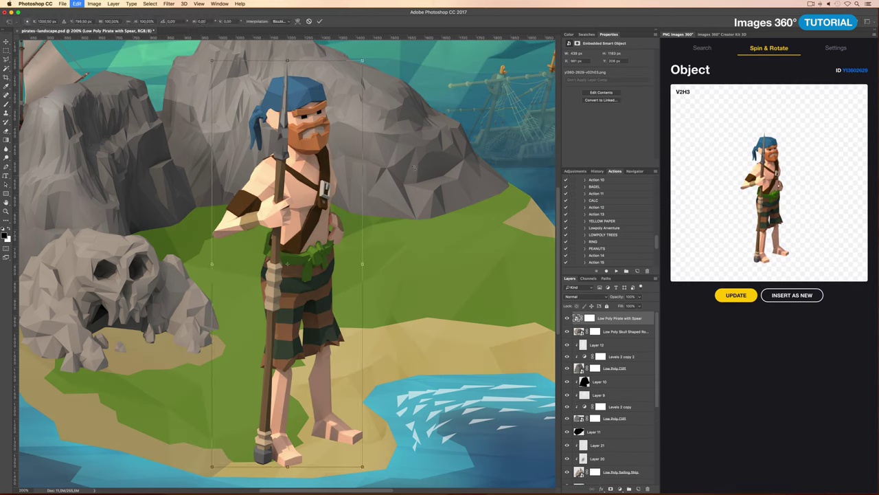
Step: Shrink the pirate to a small figure standing on the beach
left_click_drag(363, 68, 298, 215)
left_click_drag(285, 254, 372, 366)
key("Return")
key("m")
scroll(288, 261, "down", 3)
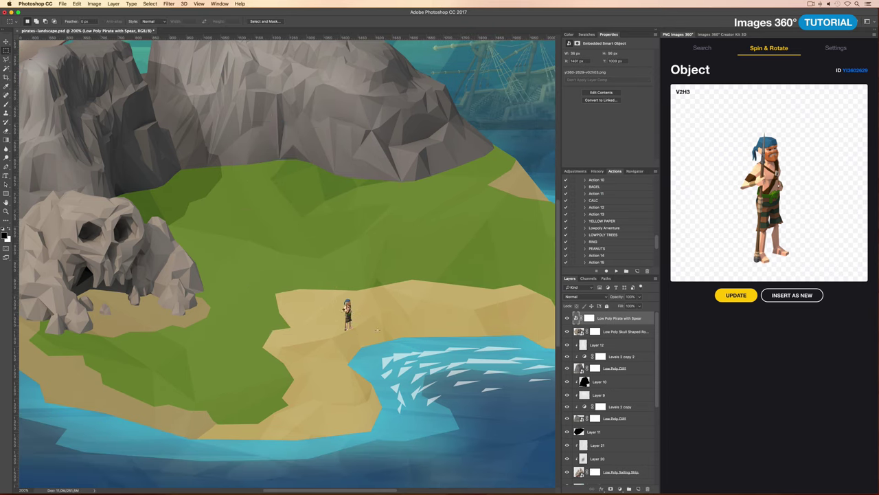
Step: Paint a small shadow under the pirate on a new Linear Burn layer
key("ctrl+shift+alt+n")
key("b")
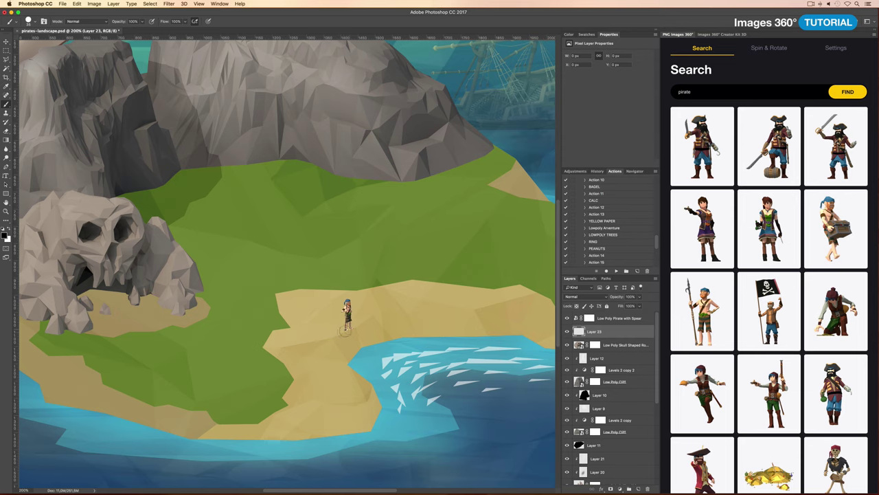
right_click(346, 330)
key("Return")
left_click_drag(344, 329, 352, 329)
key("shift+alt+a")
Step: Search Images 360 for 'ship' and browse the results
key("ctrl+minus")
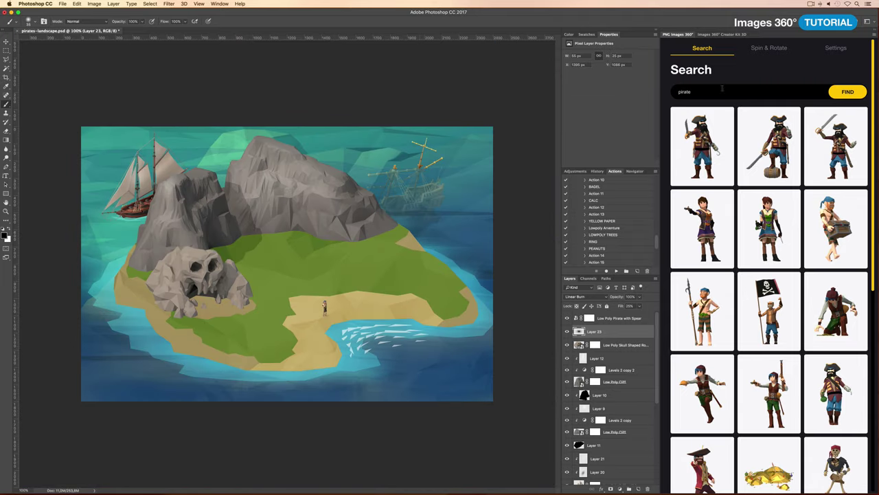
key("ctrl+plus")
double_click(684, 91)
type("ip")
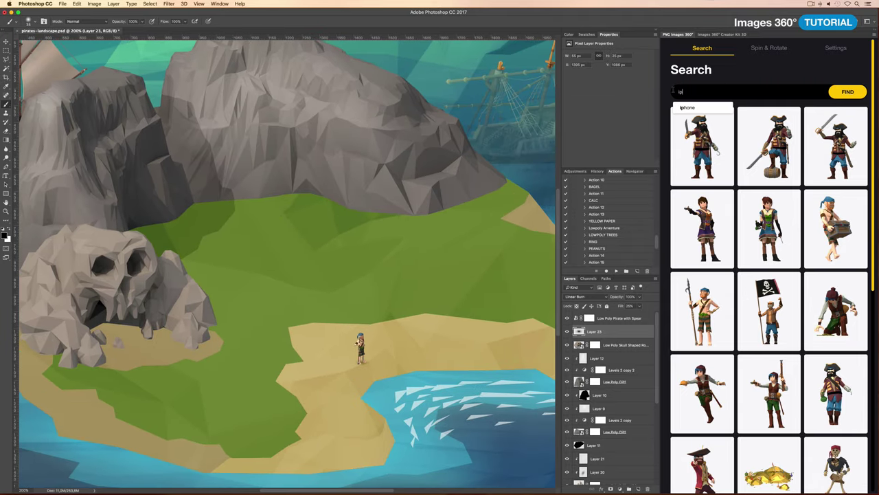
key("BackSpace")
key("BackSpace")
type("ship")
scroll(796, 259, "down", 3)
scroll(796, 259, "down", 3)
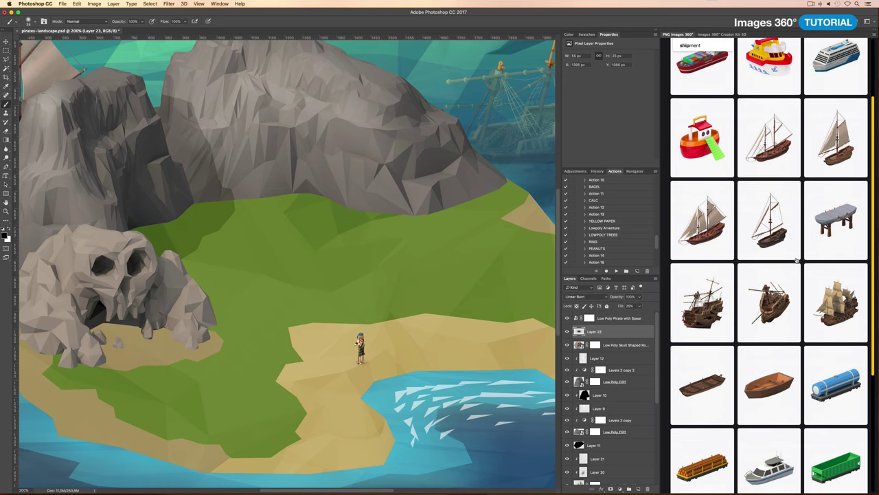
Step: Insert the single-mast sailboat at a new angle and move it into the lower-right bay
left_click(769, 238)
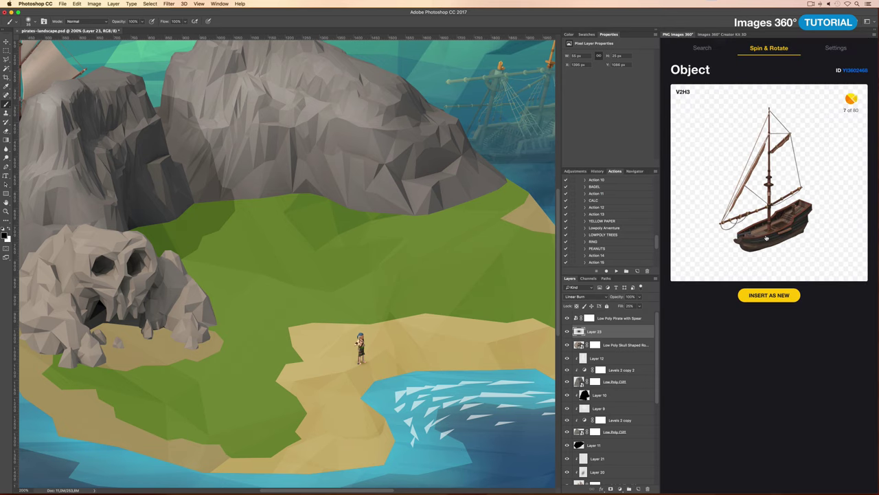
left_click_drag(815, 238, 750, 238)
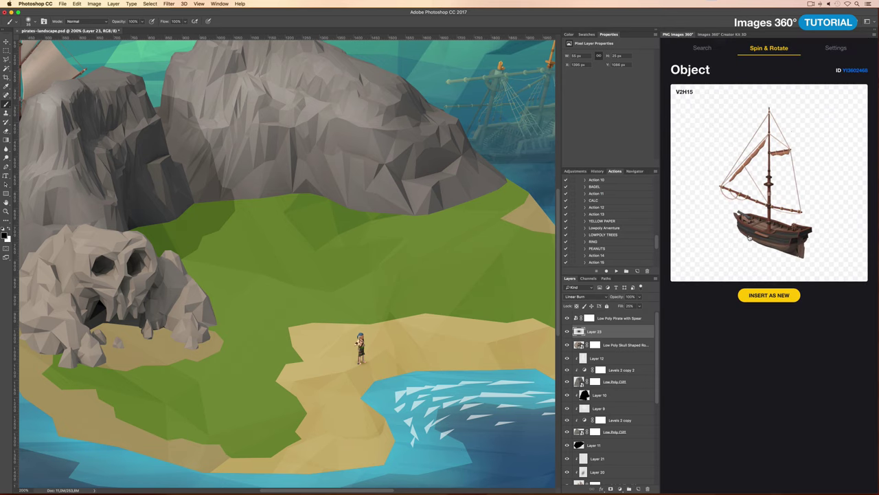
key("ctrl+minus")
left_click(769, 296)
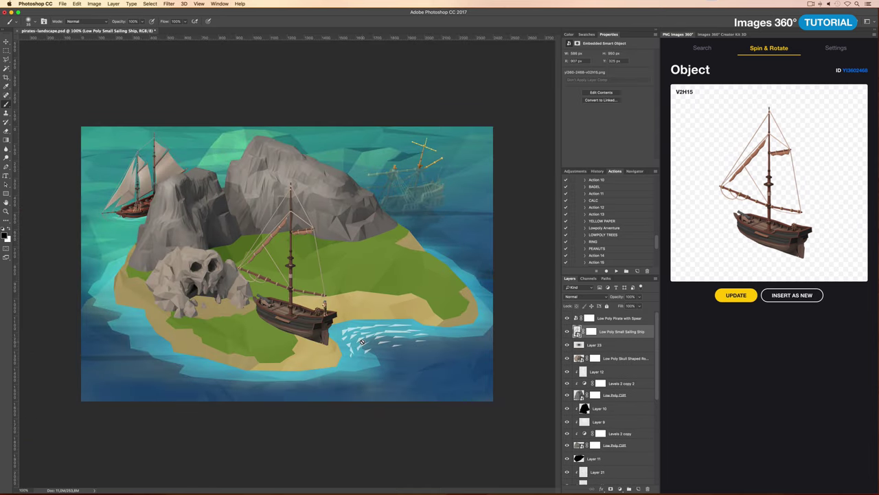
left_click_drag(323, 309, 446, 347)
scroll(440, 344, "up", 5)
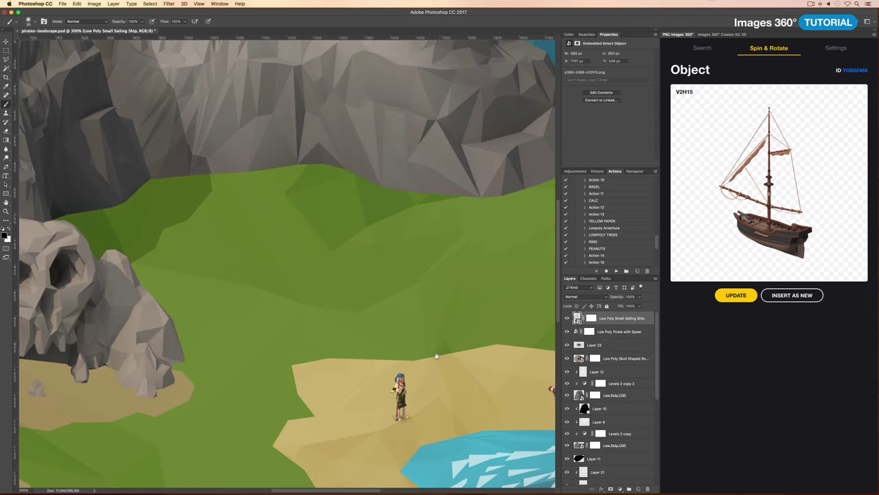
Step: Mask out the ship's lower hull, raising the mask's Levels output black to 32
key("l")
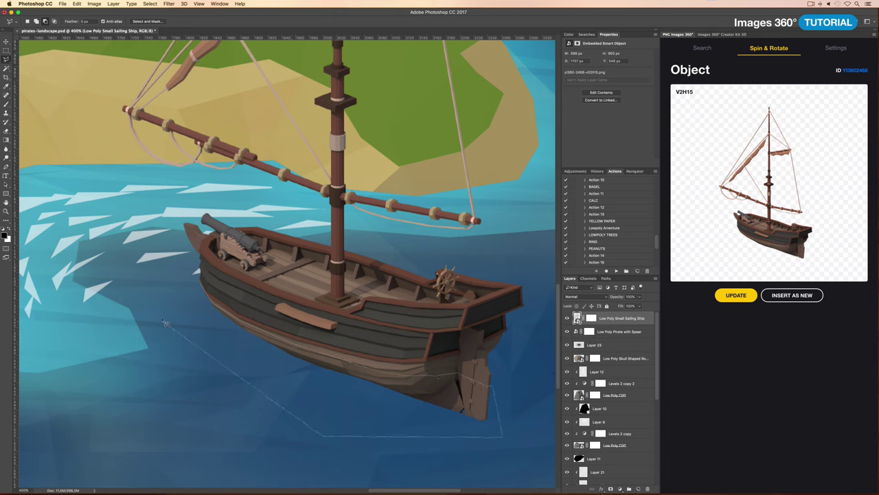
left_click_drag(399, 376, 169, 309)
left_click(610, 489, "alt")
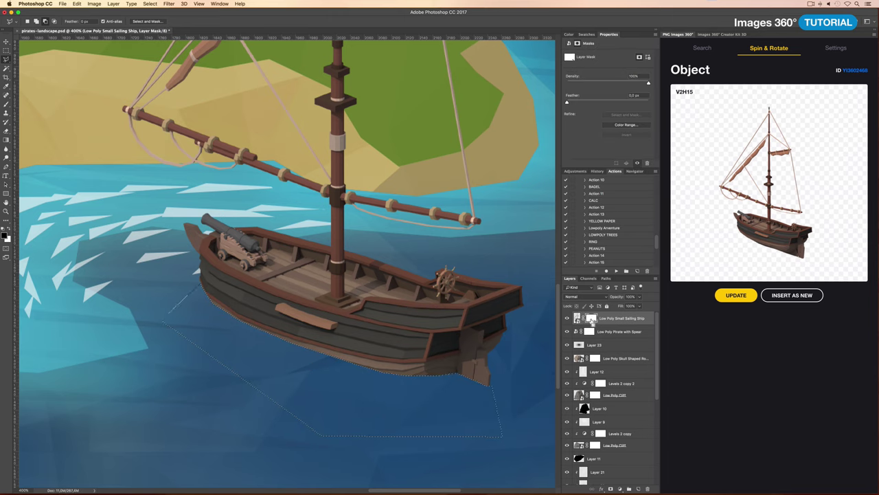
key("ctrl+l")
left_click_drag(442, 170, 452, 173)
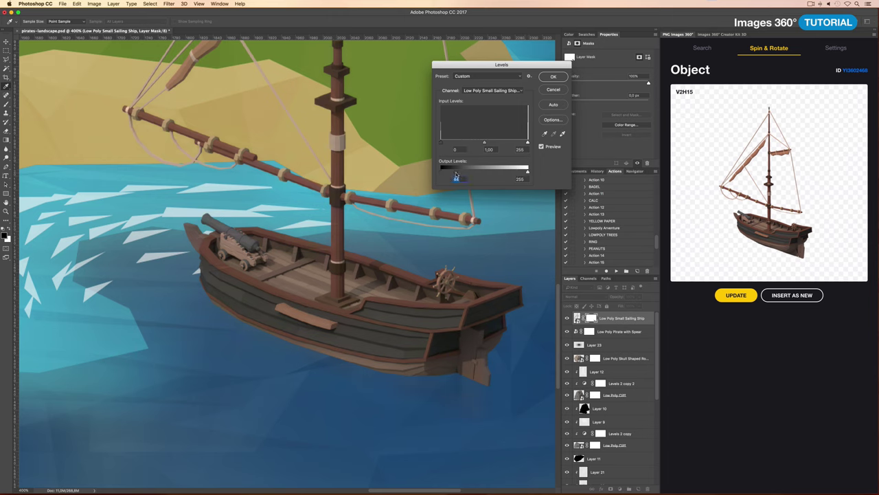
key("Return")
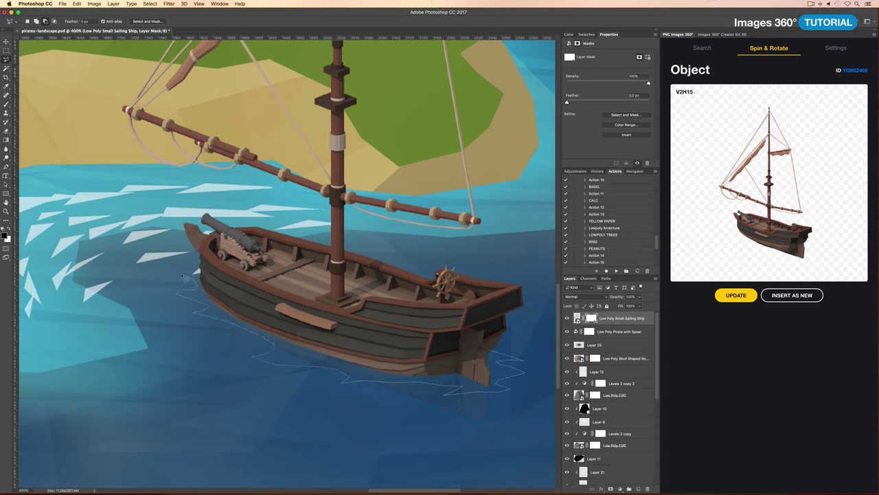
Step: Fill a light-blue waterline around the hull on a new layer
left_click_drag(184, 278, 184, 277)
key("ctrl+shift+n")
key("Return")
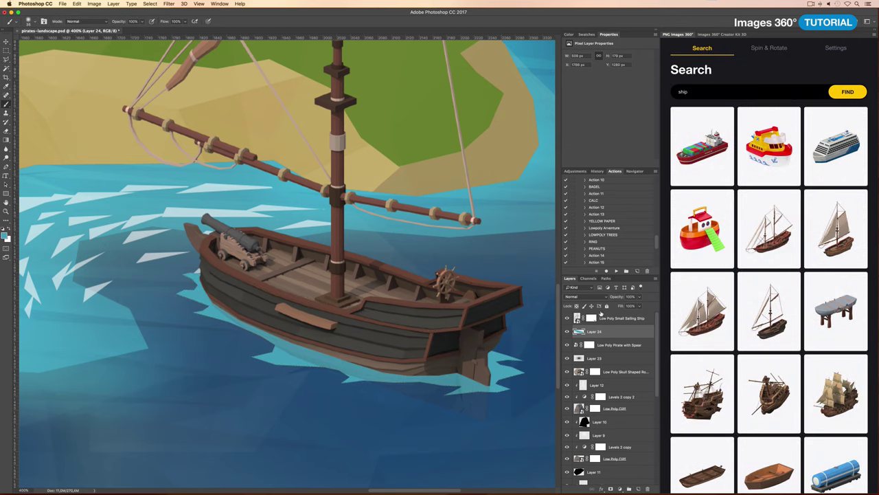
Step: Lower Layer 24's fill to 37% and copy Layer 16's island mask onto Layer 25
left_click_drag(606, 307, 598, 308)
key("super+minus")
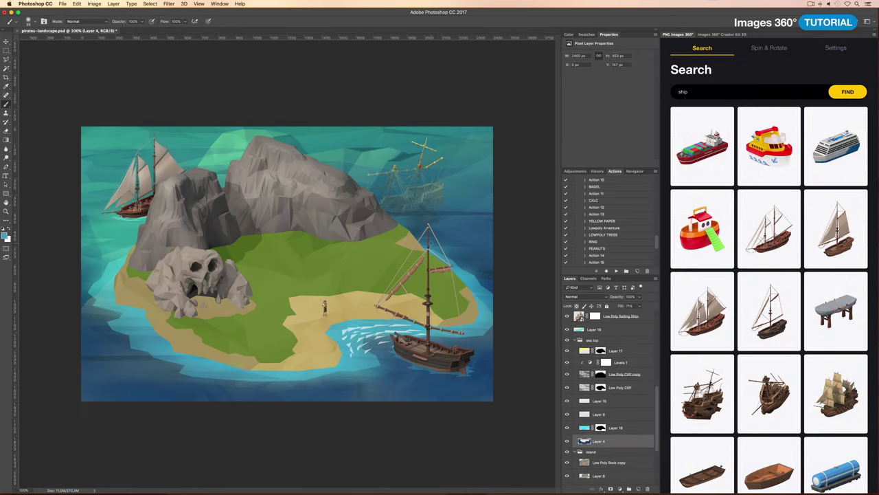
key("l")
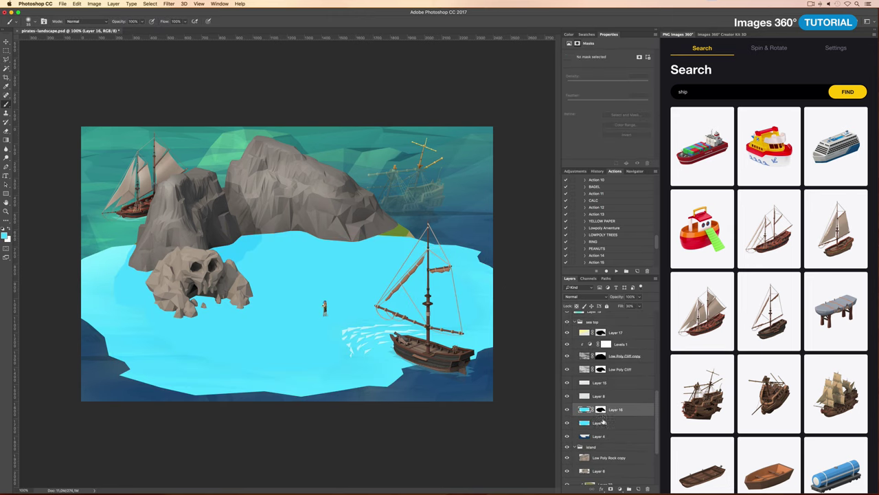
left_click_drag(600, 411, 611, 424)
left_click(584, 423)
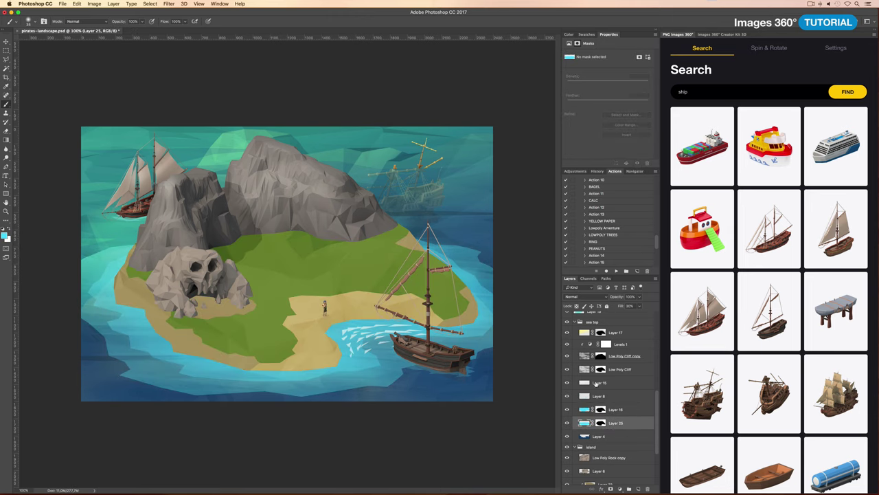
left_click(598, 410, "shift")
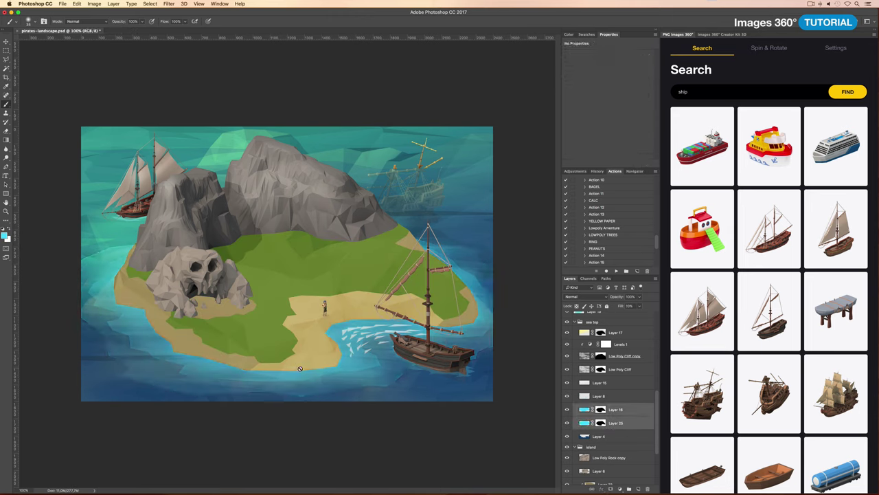
left_click(615, 409)
Step: Insert the rowboat model at a new angle, shrink it and place it on the beach
scroll(437, 341, "up", 3)
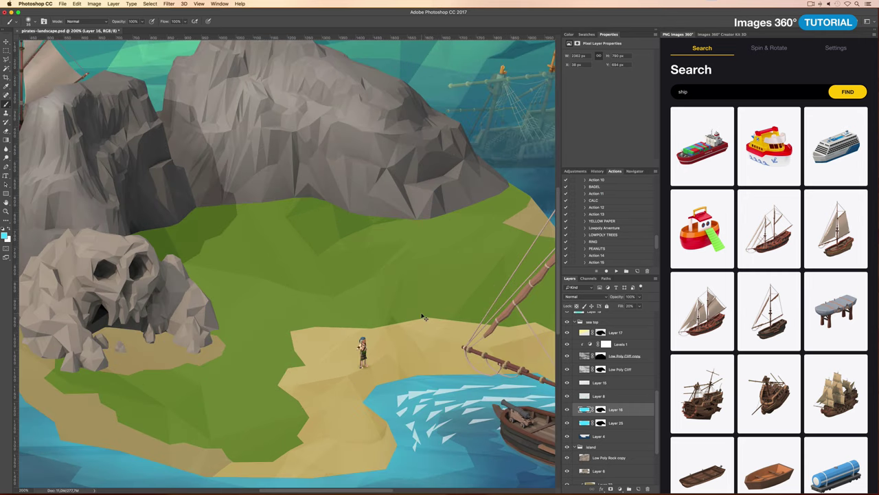
scroll(440, 330, "right", 3)
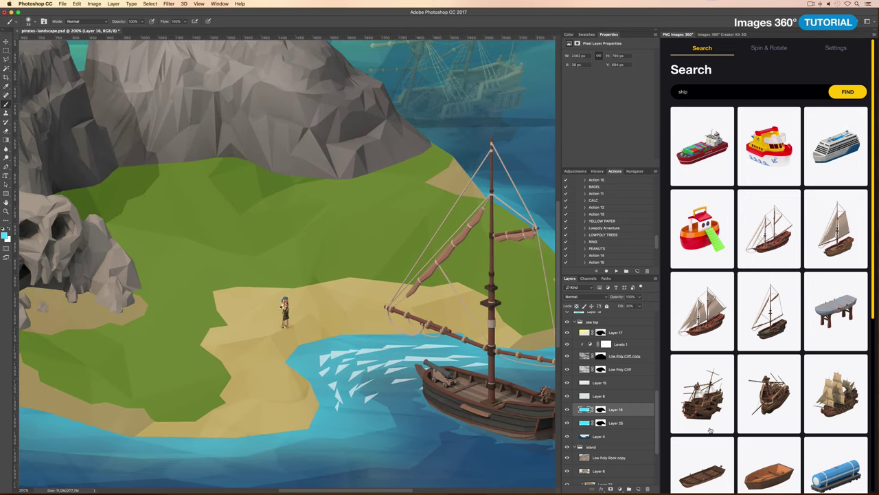
left_click(709, 441)
mouse_move(775, 249)
left_mouse_down()
mouse_move(740, 201)
mouse_move(795, 201)
mouse_move(750, 219)
left_mouse_up()
left_click(765, 294)
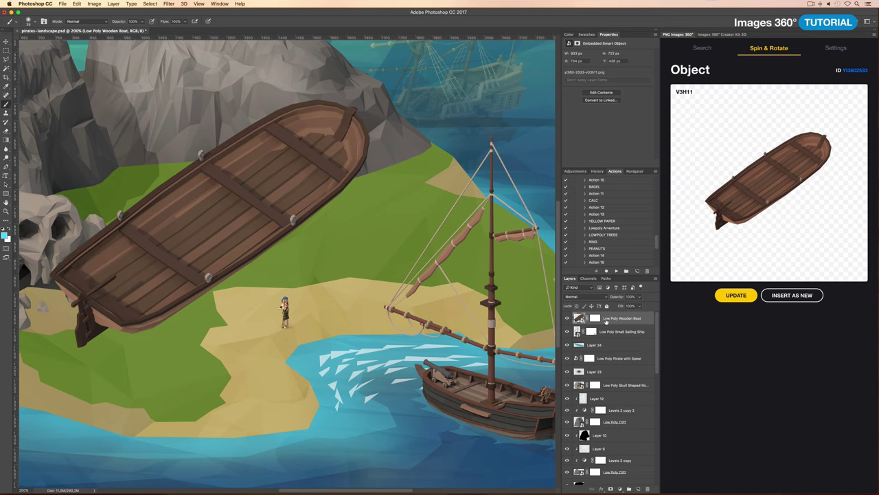
left_click_drag(347, 149, 252, 201)
mouse_move(210, 223)
left_mouse_down()
mouse_move(388, 307)
mouse_move(421, 281)
left_mouse_up()
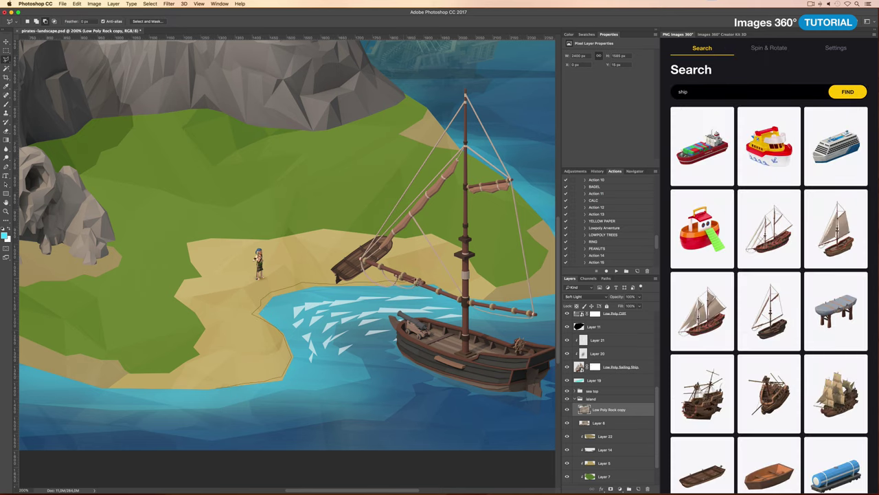
Step: Add a faded, masked white fill along the bay shoreline
double_click(203, 410)
key("ctrl+shift+alt+n")
left_click_drag(620, 306, 604, 308)
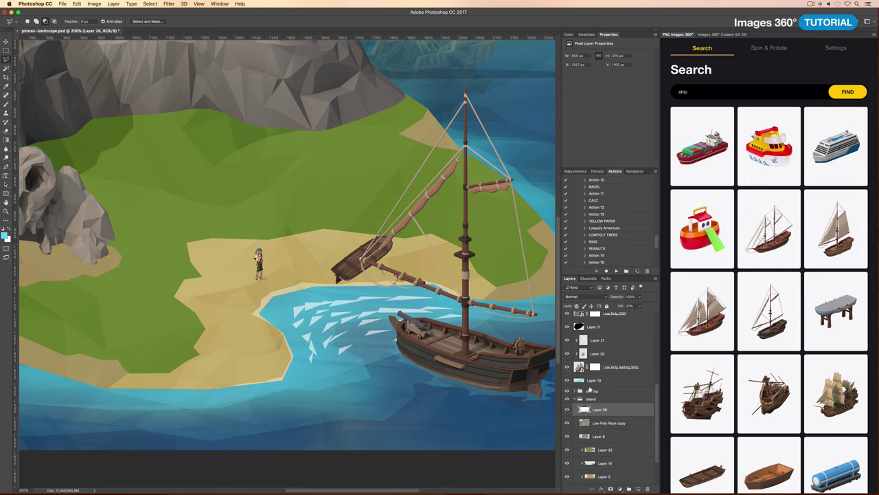
left_click(582, 390)
left_click(611, 488)
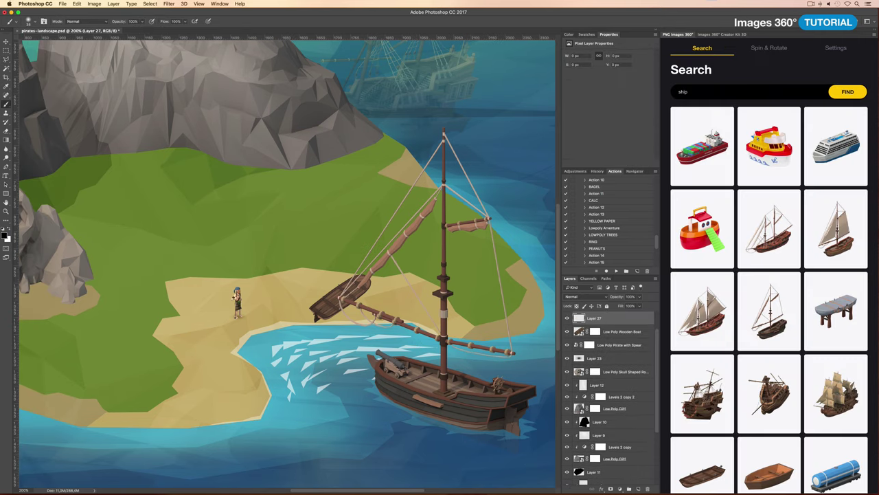
Step: Move Layer 27 below the wooden boat and paint Overlay highlights on the ship's spar and mast
key("ctrl+bracketleft")
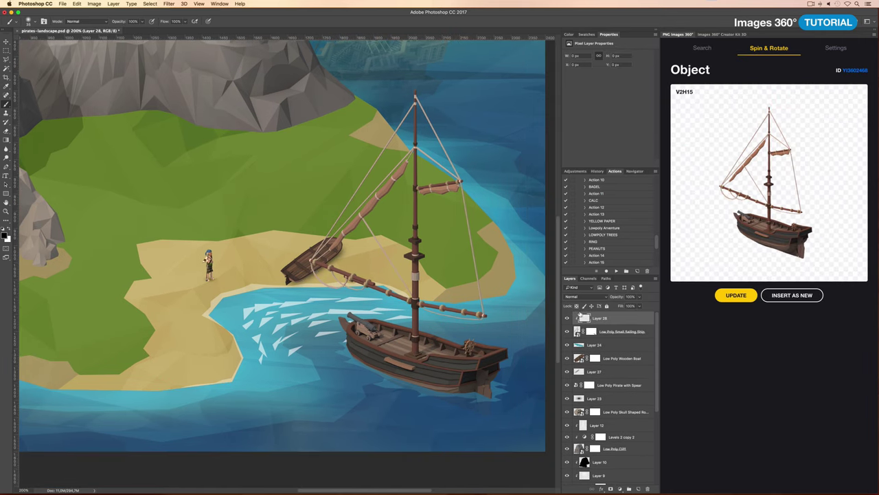
key("alt+shift+o")
left_click_drag(397, 167, 316, 255)
mouse_move(415, 90)
left_mouse_down()
mouse_move(416, 360)
mouse_move(453, 375)
left_mouse_up()
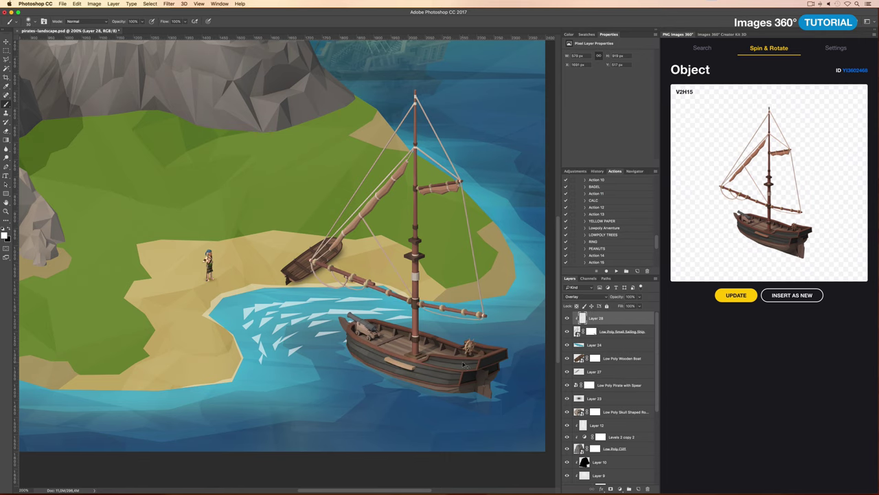
scroll(464, 365, "up", 5)
scroll(464, 364, "up", 3)
scroll(463, 364, "up", 5)
scroll(463, 364, "up", 3)
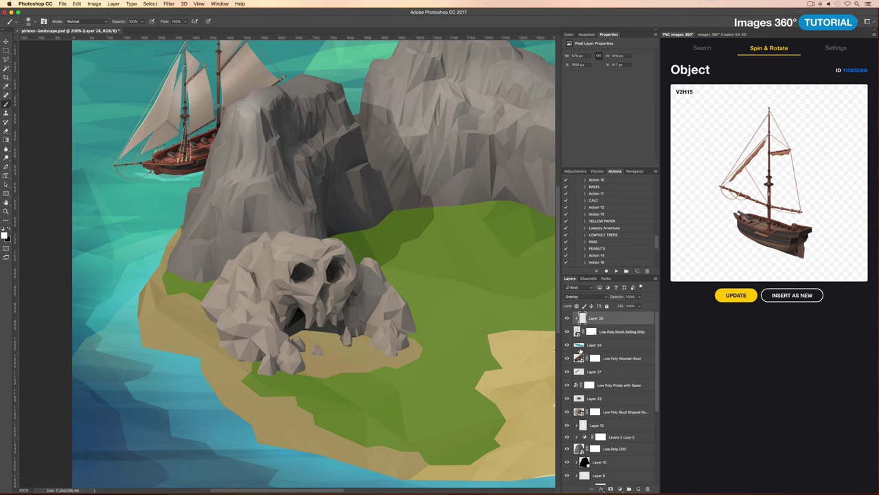
Step: Insert the green stilt hut from a 'hut' search, scale it, and layer it behind the skull rock
scroll(375, 324, "right", 10)
left_click(702, 47)
type("hu")
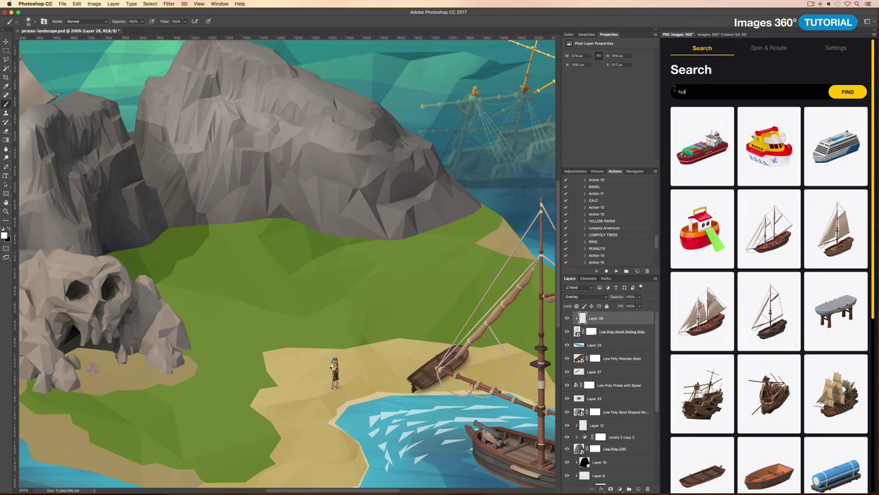
type("t")
key("Return")
left_click(781, 297)
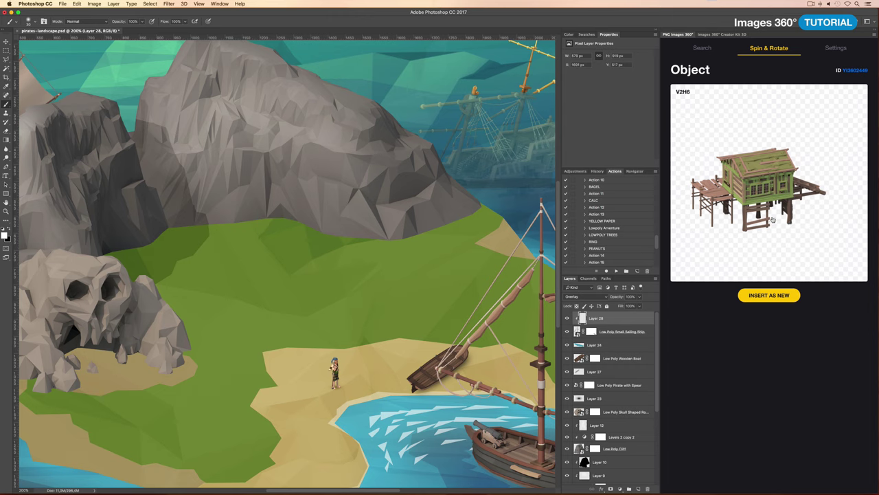
left_click(769, 295)
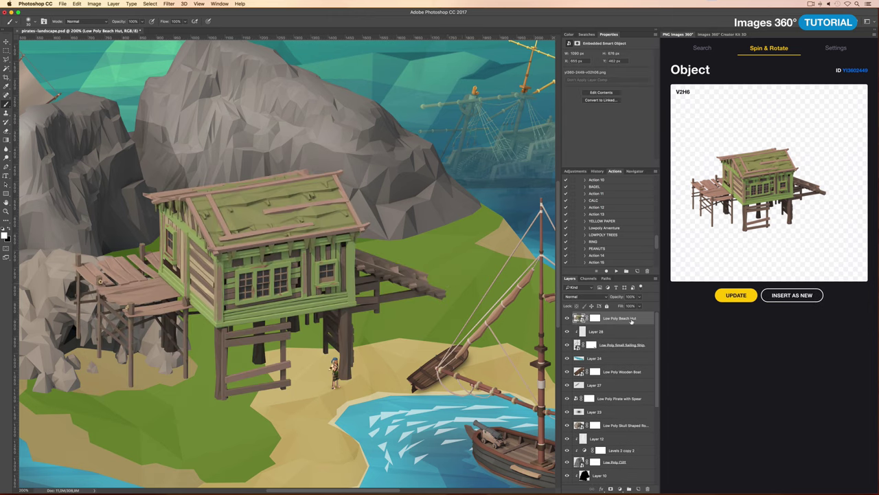
mouse_move(445, 169)
left_mouse_down()
mouse_move(357, 219)
mouse_move(357, 254)
left_mouse_up()
key("Return")
left_click_drag(598, 439, 612, 439)
left_click_drag(298, 324, 294, 319)
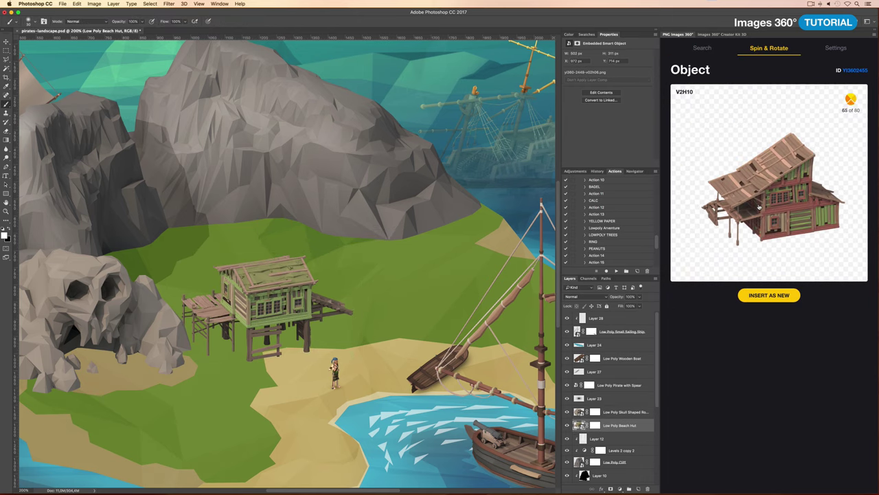
Step: Scale the red-green hut, place it behind the green hut, and add empty Layer 29
key("ctrl+t")
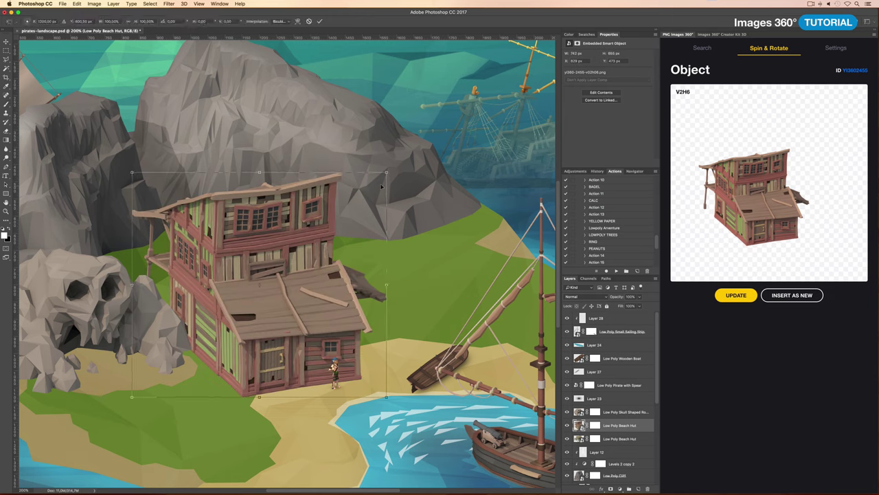
mouse_move(382, 178)
left_mouse_down()
mouse_move(334, 231)
mouse_move(347, 261)
left_mouse_up()
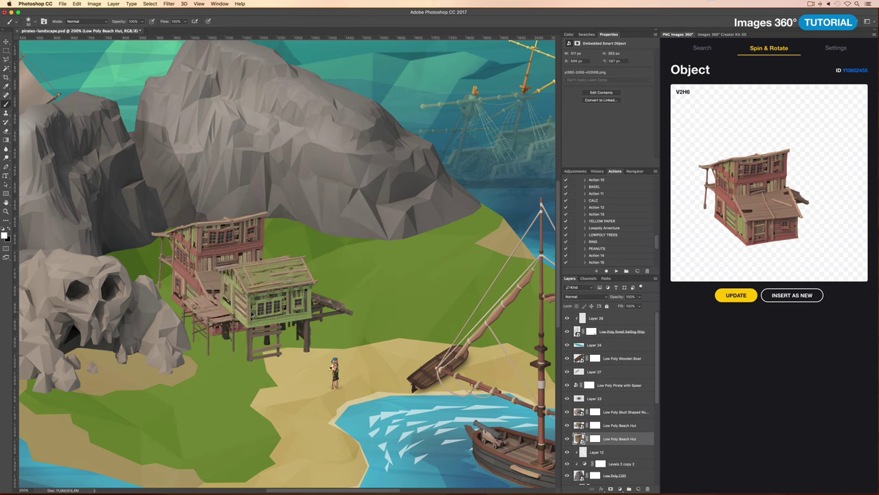
left_click_drag(180, 253, 230, 292)
key("ctrl+shift+n")
key("Return")
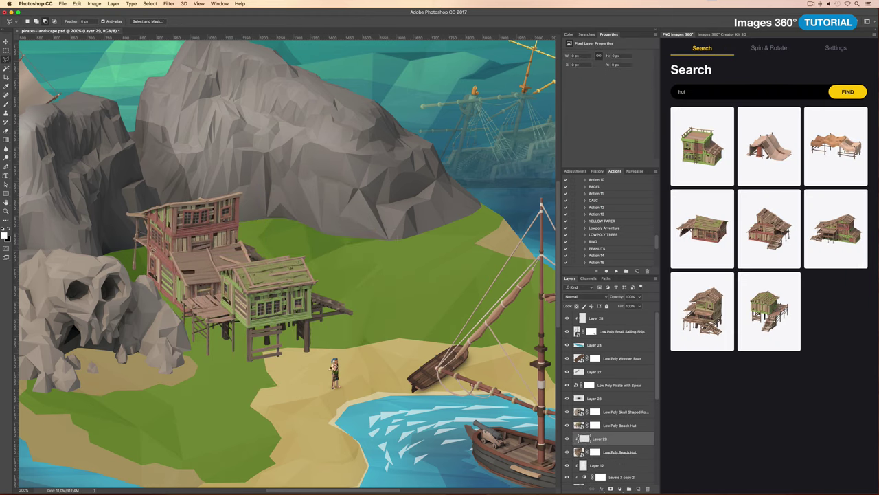
Step: Fill the shadow area black on Layer 29, set to Soft Light at 16% fill
key("alt+BackSpace")
left_click(584, 297)
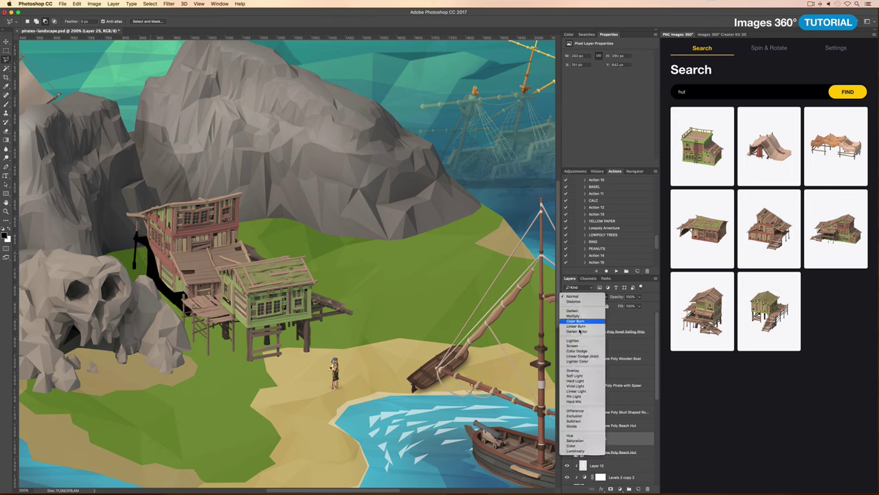
left_click(580, 372)
left_click_drag(621, 306, 593, 311)
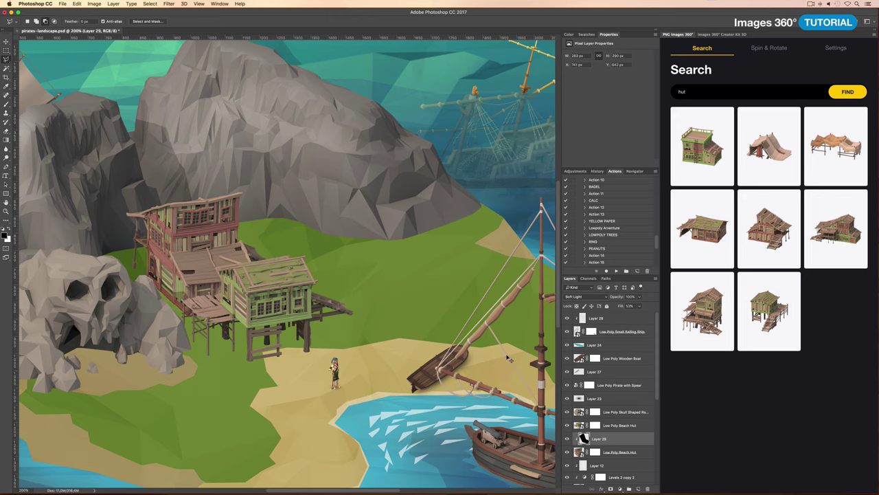
Step: Add Layer 30 in Soft Light mode for brush shading
key("ctrl+shift+alt+n")
key("b")
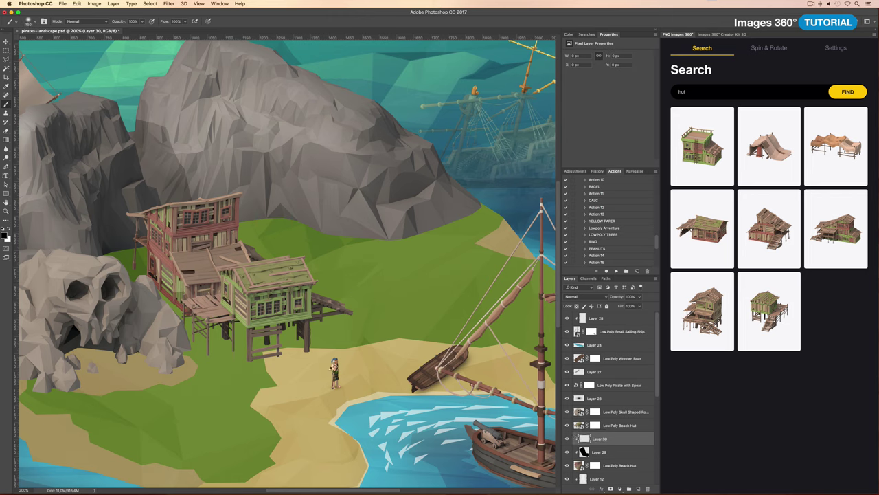
left_click(584, 296)
left_click(581, 376)
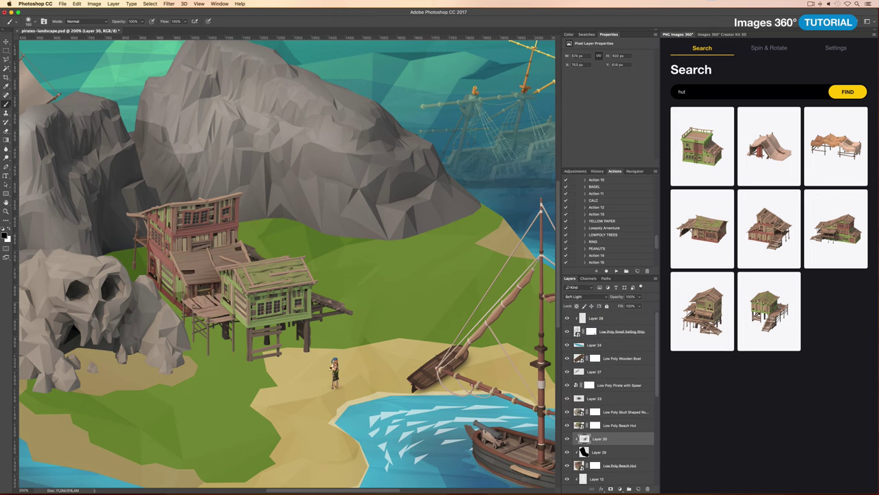
Step: Add shading Layers 31 and 32, setting Overlay and Soft Light blend modes
left_click(769, 310)
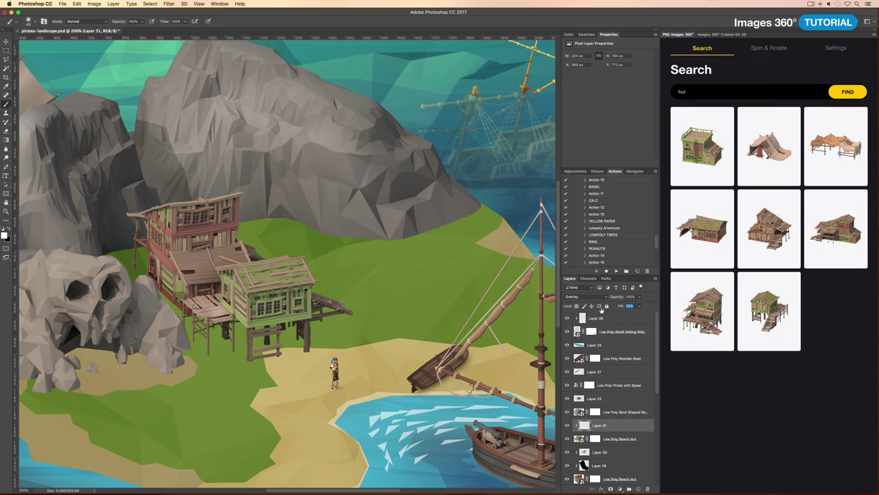
left_click(597, 451)
key("ctrl+shift+alt+n")
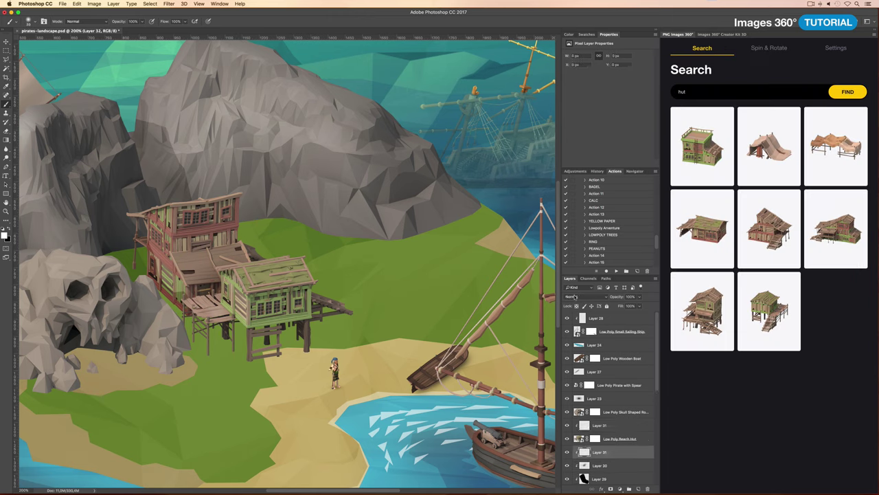
left_click(584, 296)
left_click(588, 385)
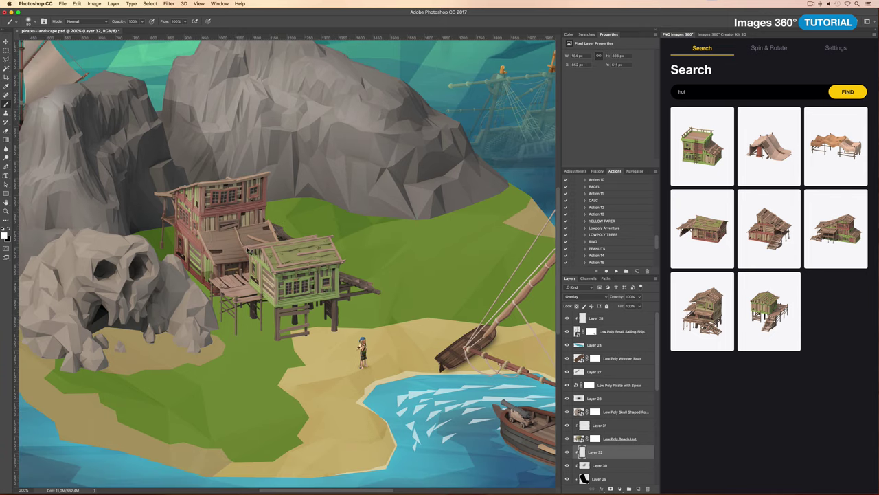
left_click(594, 297)
left_click(589, 344)
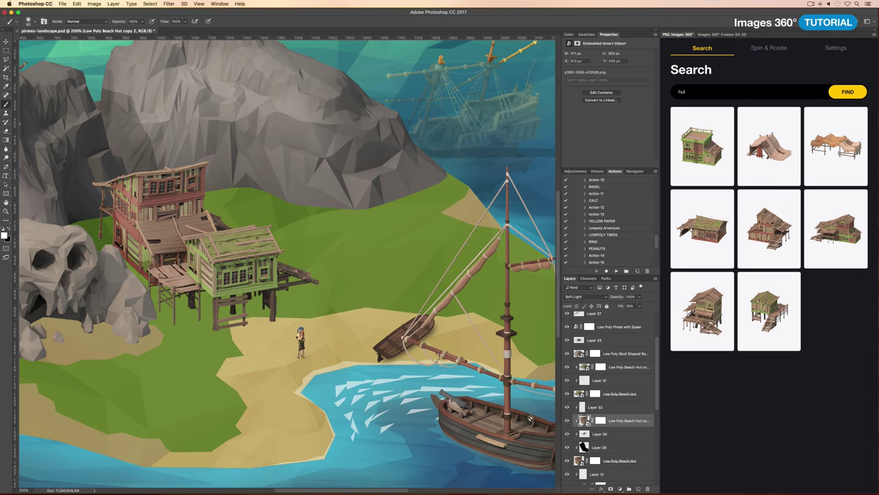
Step: Paint a shadow beneath the stilt hut on Layer 33
left_click(611, 390)
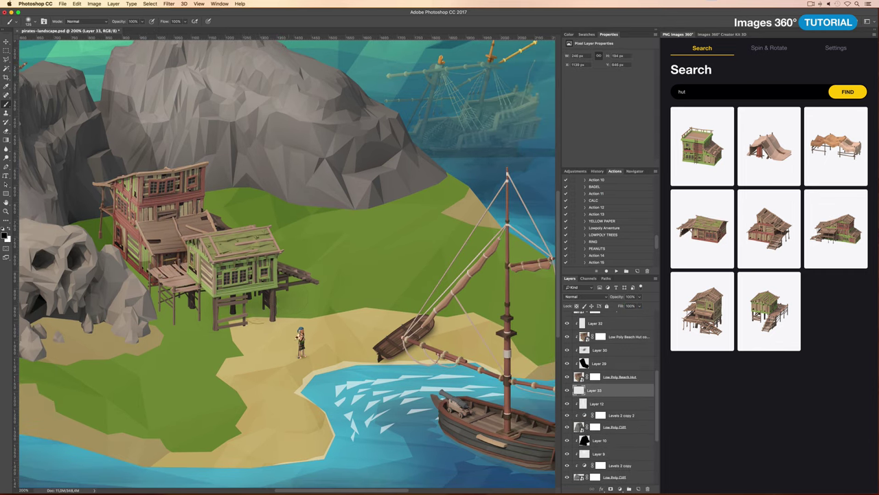
left_click_drag(275, 306, 175, 313)
left_click_drag(248, 303, 313, 289)
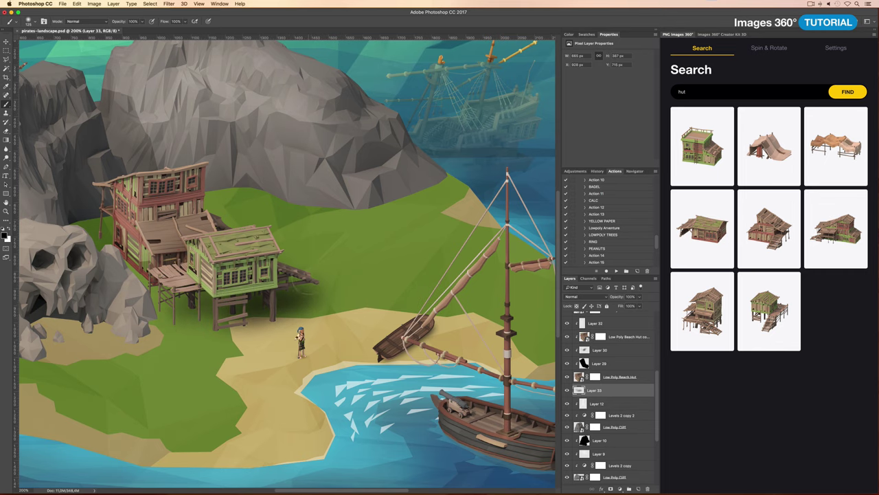
Step: Make a polygonal beach shadow on its own layer at about 80% fill
key("l")
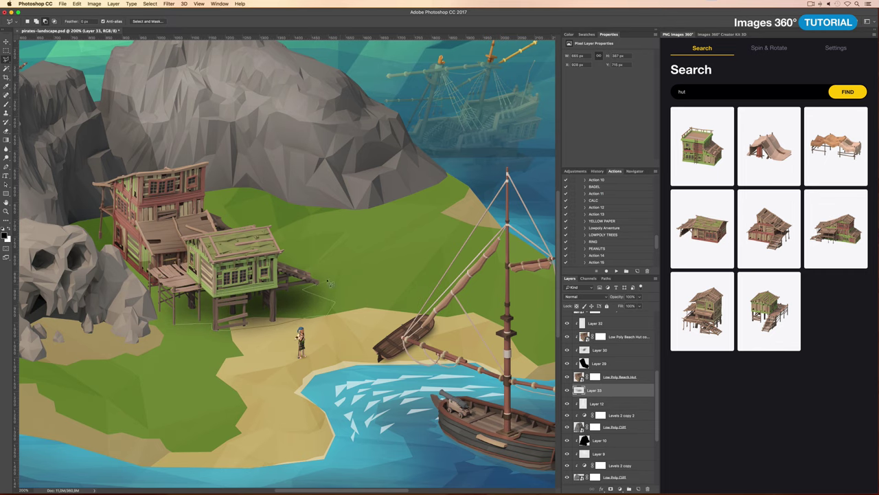
left_click(140, 307)
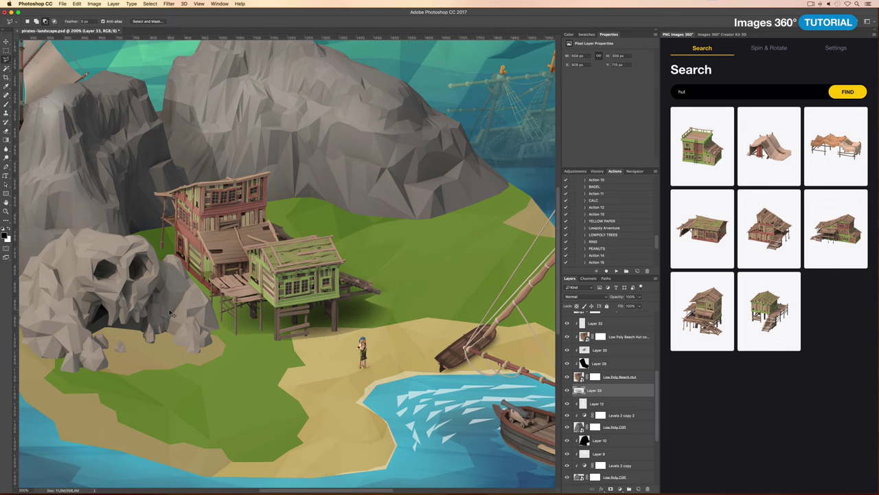
scroll(606, 430, "down", 3)
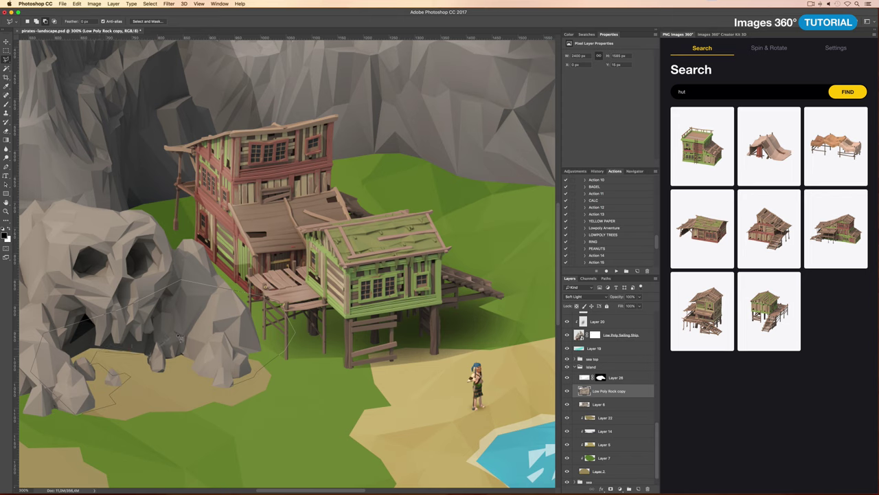
key("ctrl+j")
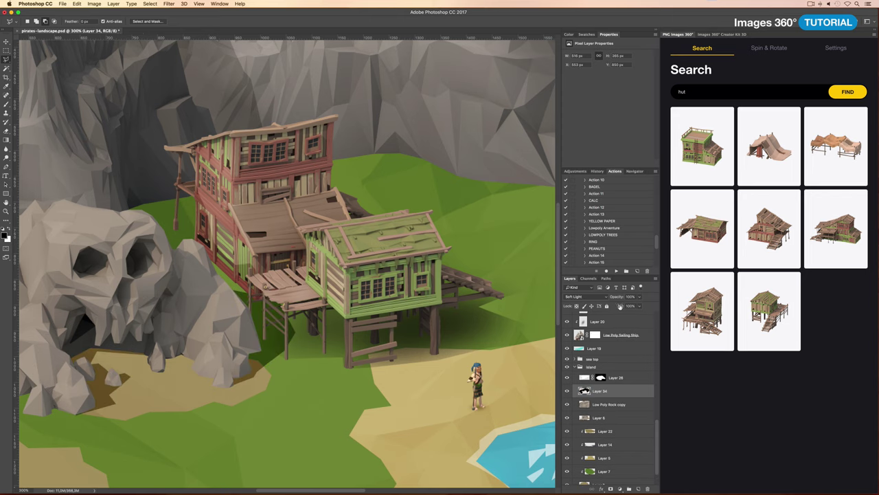
left_click_drag(620, 307, 616, 307)
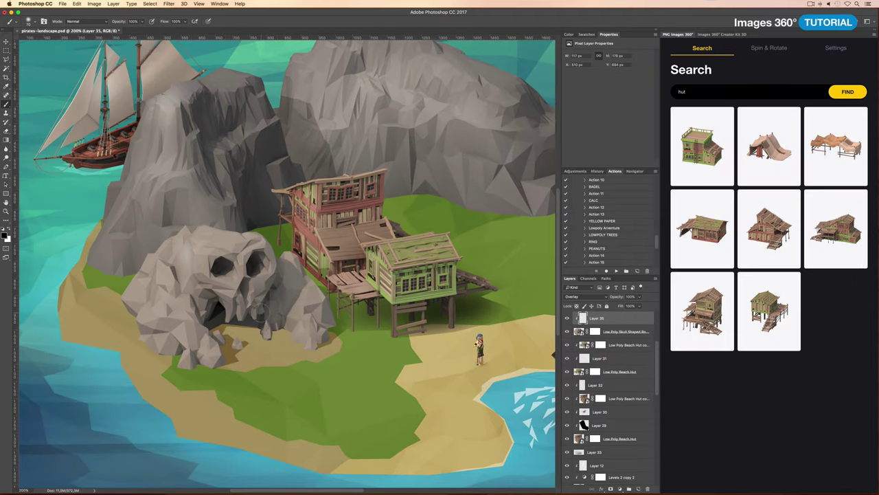
Step: Paint a faint white highlight over the skull rock by lowering its fill
mouse_move(234, 247)
left_mouse_down()
mouse_move(151, 302)
mouse_move(137, 330)
left_mouse_up()
left_click_drag(620, 306, 599, 308)
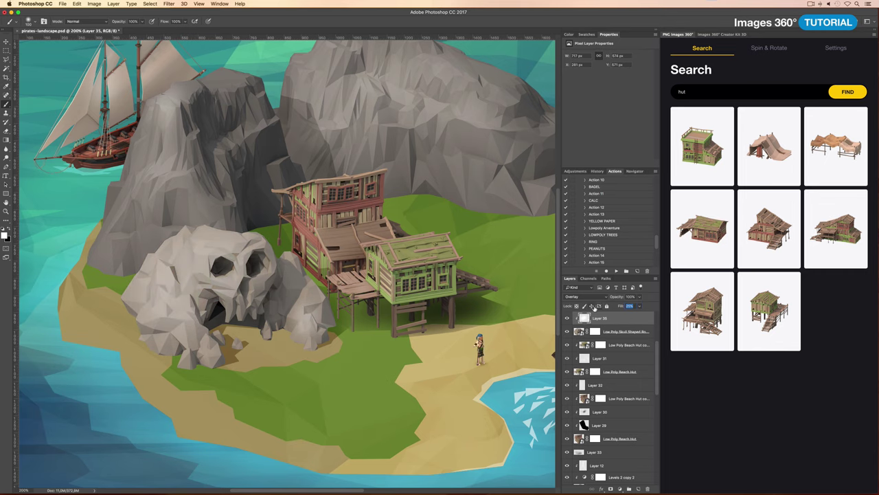
scroll(326, 328, "right", 10)
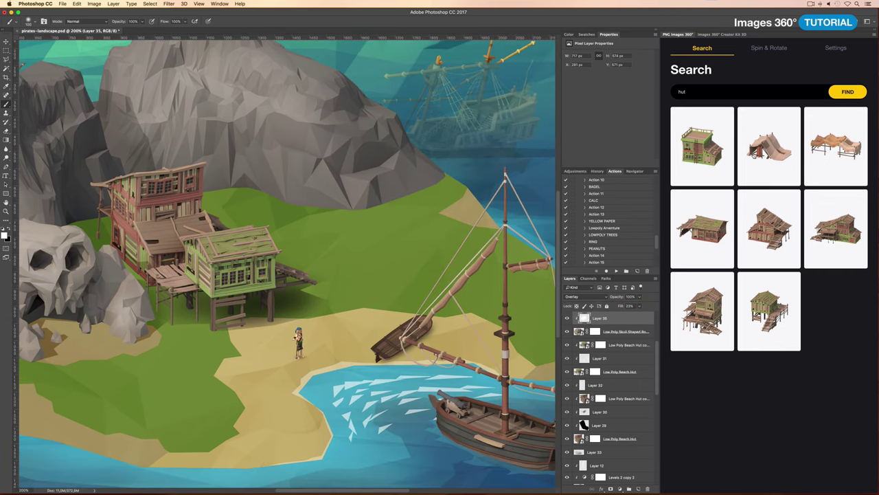
Step: Insert a third, larger hut model at a new angle and scale it mid-island
left_click(708, 298)
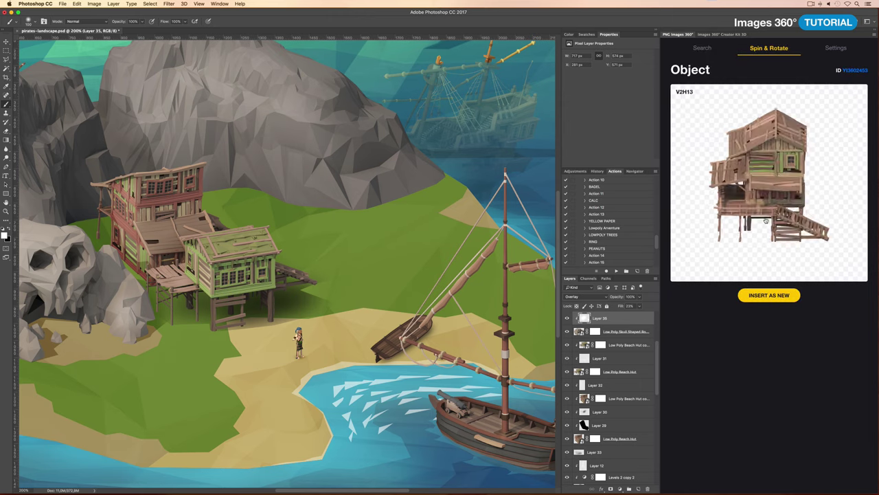
left_click(702, 48)
left_click(750, 206)
left_click_drag(762, 204, 770, 201)
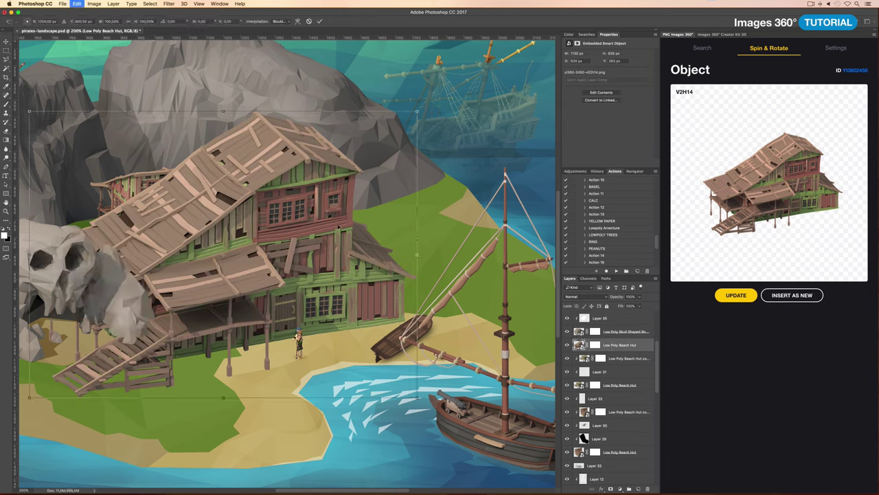
mouse_move(385, 153)
left_mouse_down()
mouse_move(381, 198)
mouse_move(470, 264)
left_mouse_up()
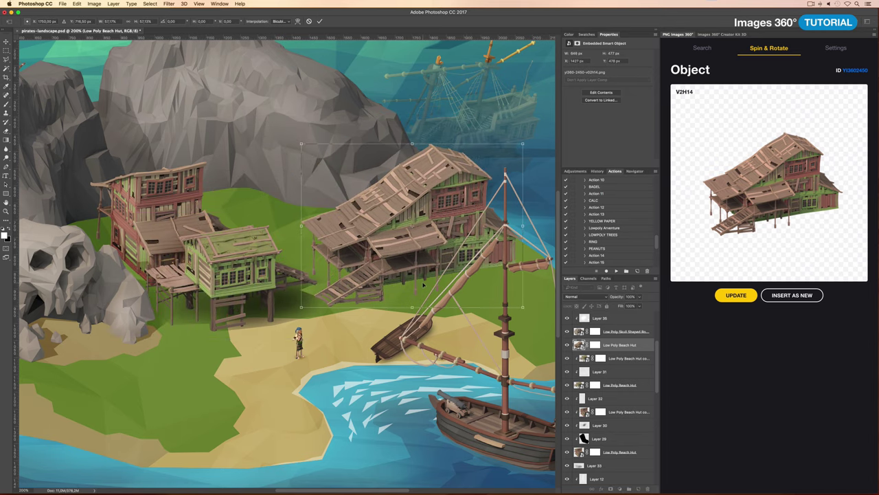
key("Return")
Step: Reorder the new hut's layer and add Layer 36 in Overlay mode
left_click_drag(618, 345, 598, 358)
left_click(573, 296)
key("Escape")
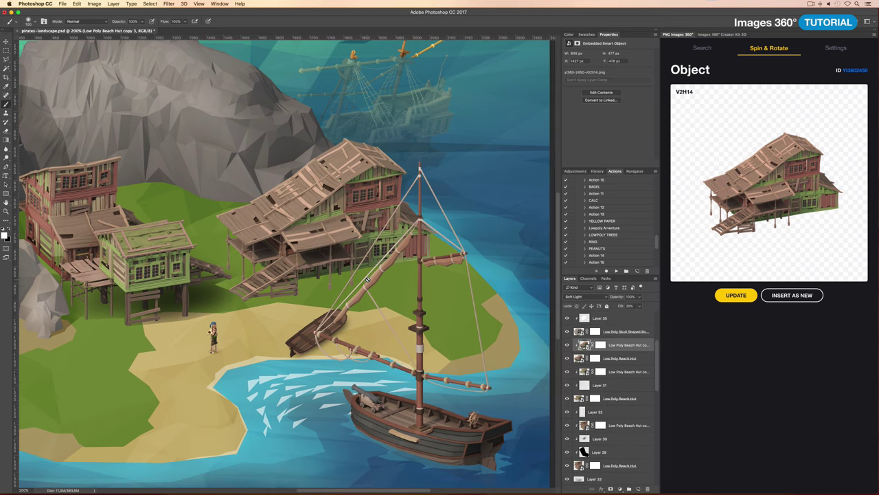
key("ctrl+shift+n")
key("Return")
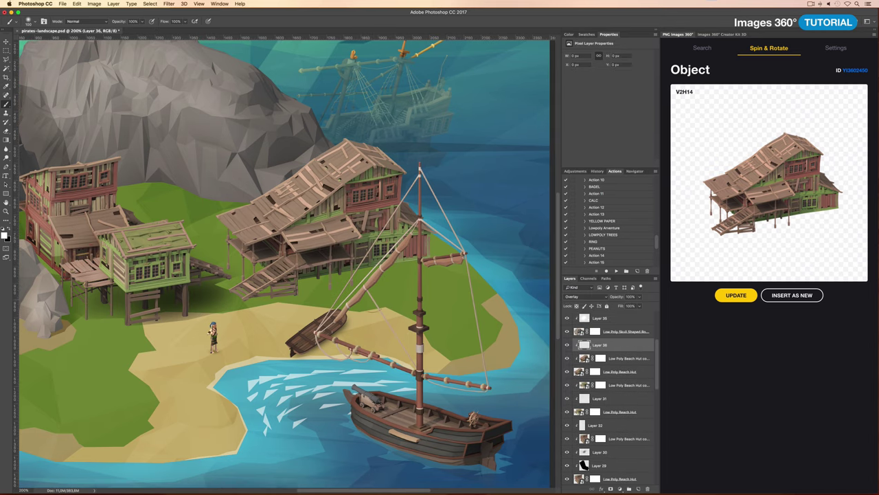
key("shift+plus")
key("shift+plus")
key("shift+plus")
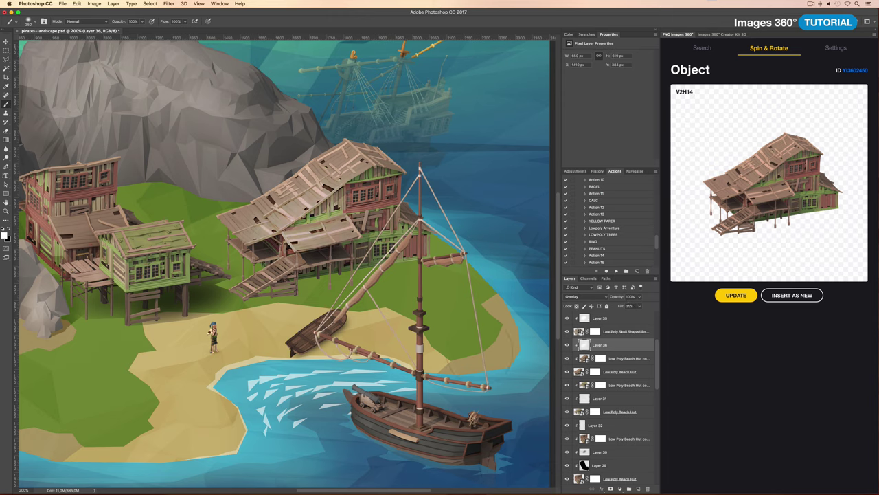
Step: Add empty Layer 37 and pick the Lasso tool
key("ctrl+shift+n")
key("Return")
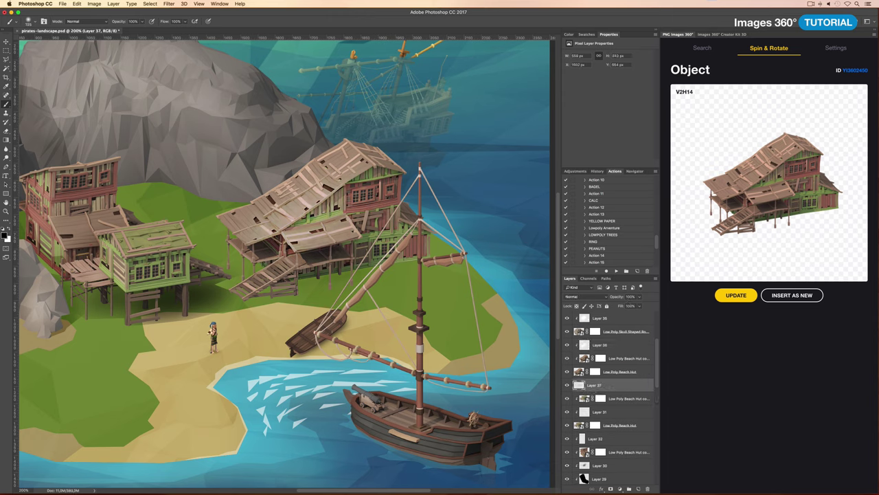
key("l")
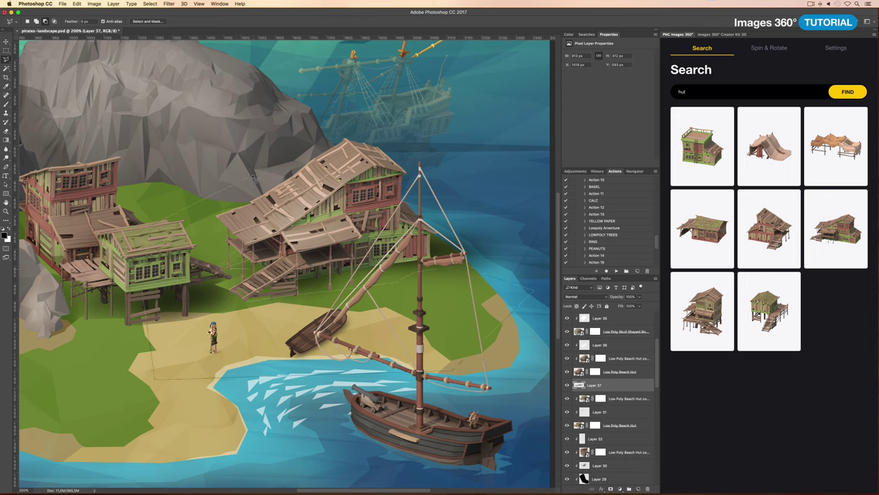
Step: Search 'lowpoly palm', insert the first palm tree result and shrink it small
scroll(605, 399, "down", 10)
left_click(585, 468, "ctrl")
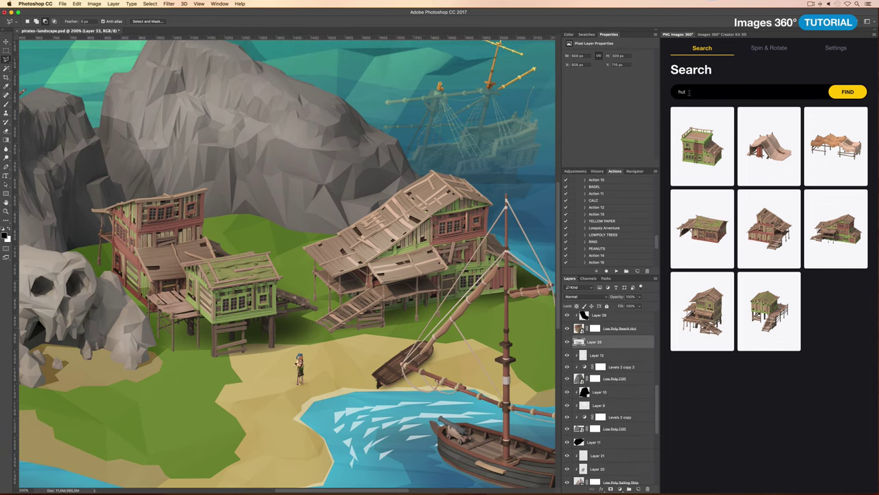
key("Return")
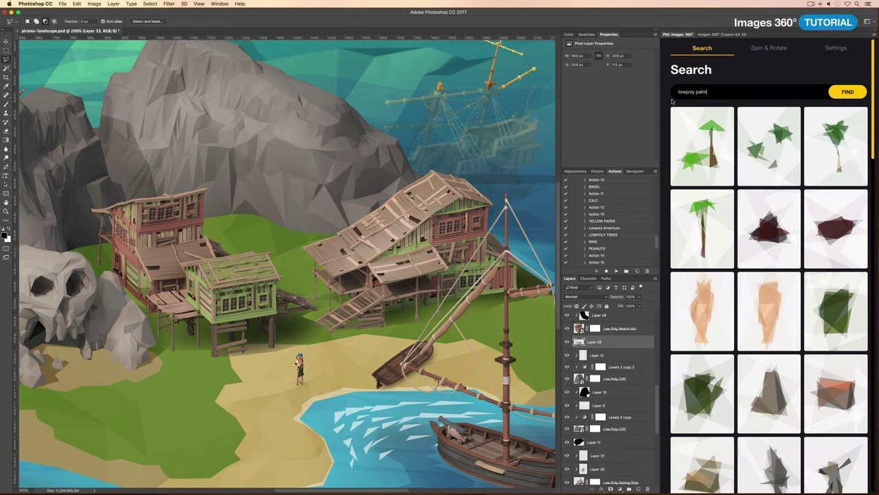
left_click(702, 146)
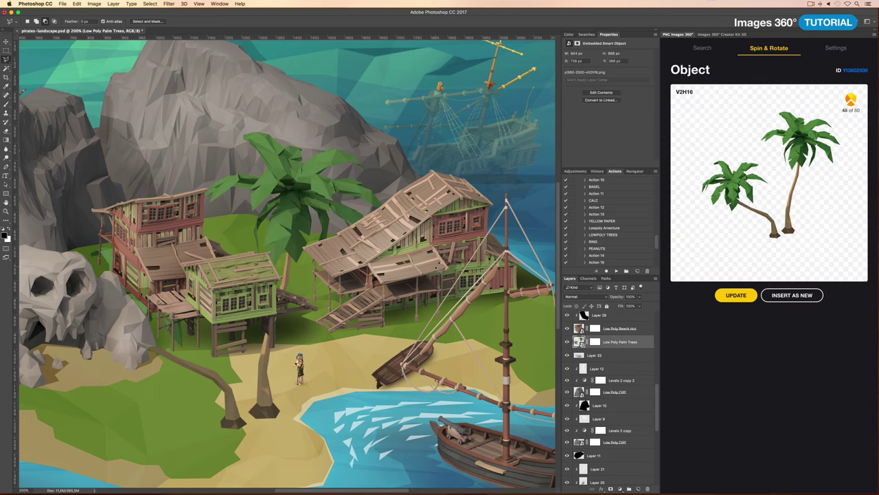
left_click_drag(384, 117, 233, 125)
key("Return")
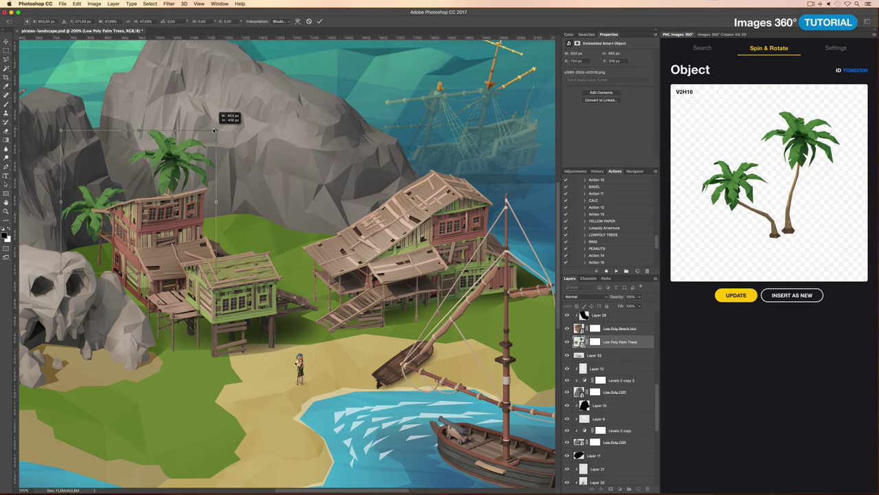
Step: Place a palm copy farther right on the hill and insert another palm at a new angle
left_click_drag(186, 172, 378, 235)
left_click_drag(728, 197, 761, 197)
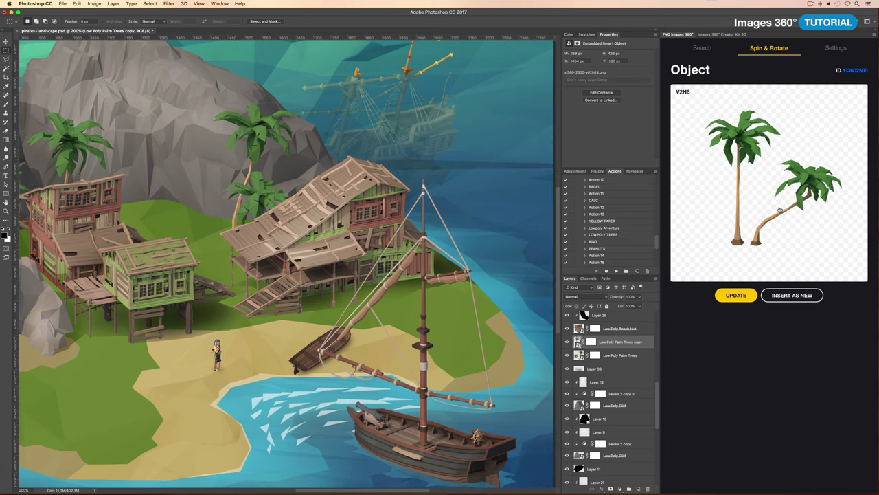
left_click(793, 295)
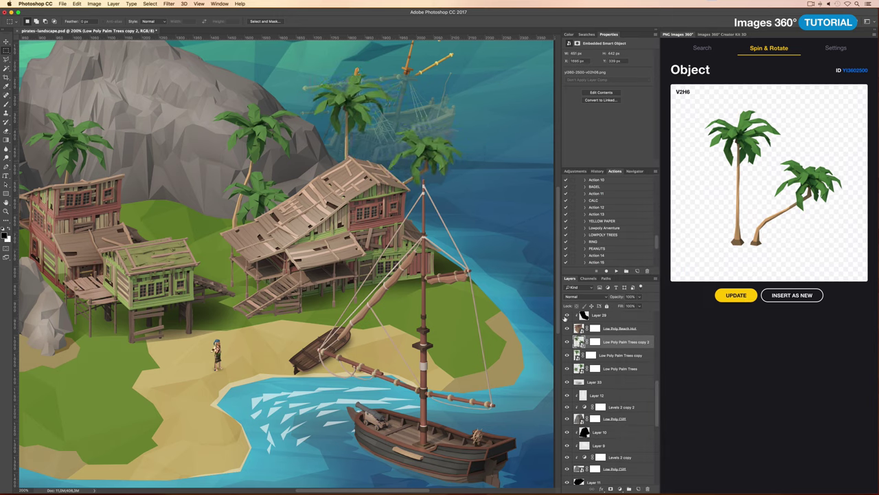
Step: Set Layer 38 to Overlay and clip it to the palm trees for leaf highlights
key("b")
left_click(573, 297)
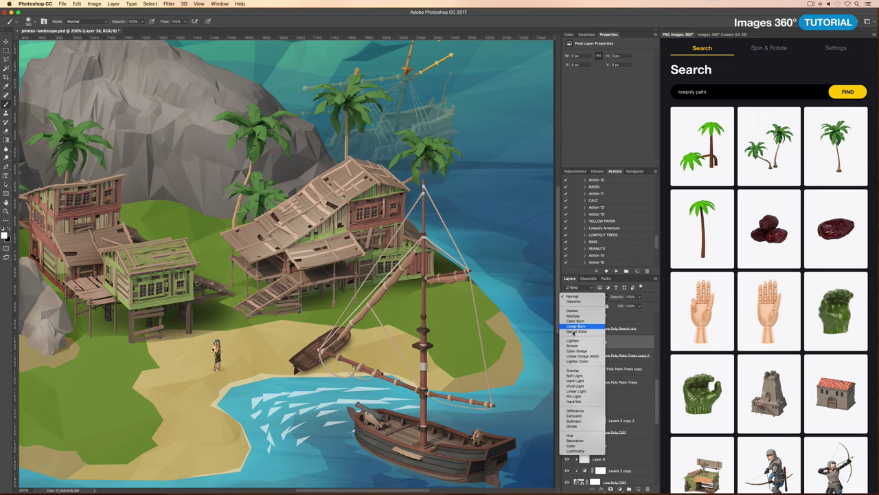
left_click(582, 331)
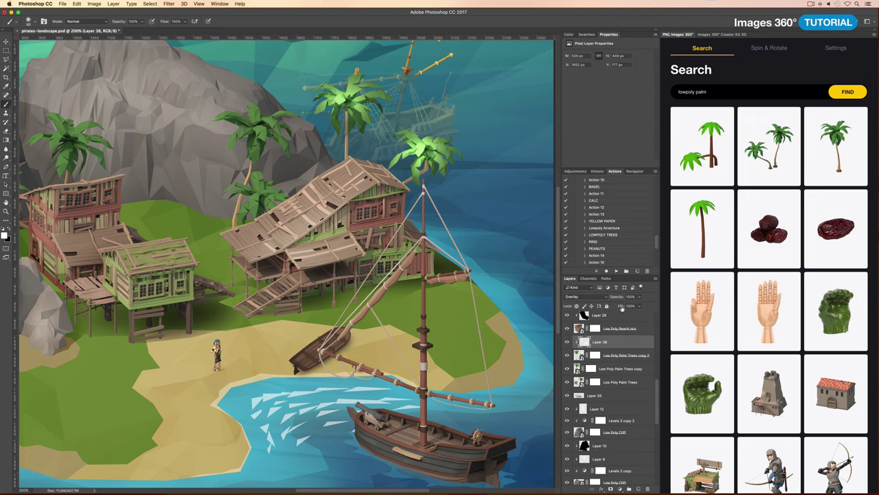
right_click(609, 368)
left_click(652, 302)
Step: Rotate the palm model and place the new palms on the left hillside, two layers lower
left_click_drag(272, 206, 177, 205)
left_click_drag(758, 206, 718, 206)
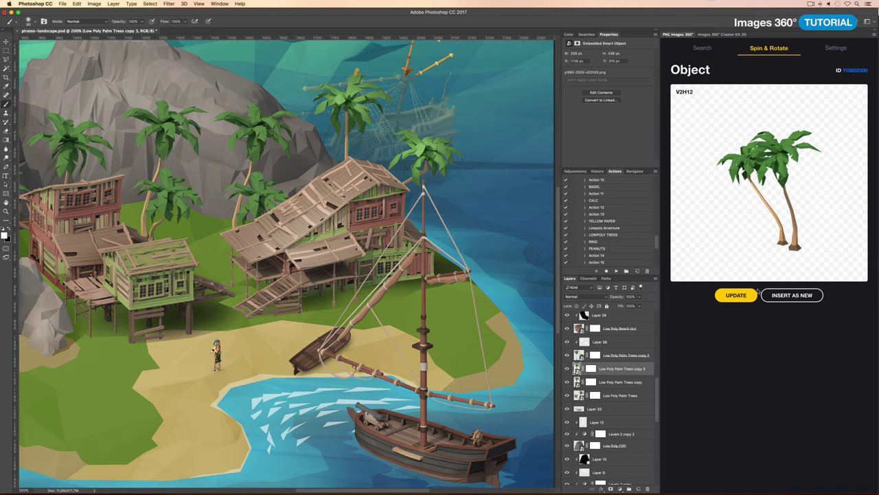
key("Return")
scroll(357, 231, "left", 5)
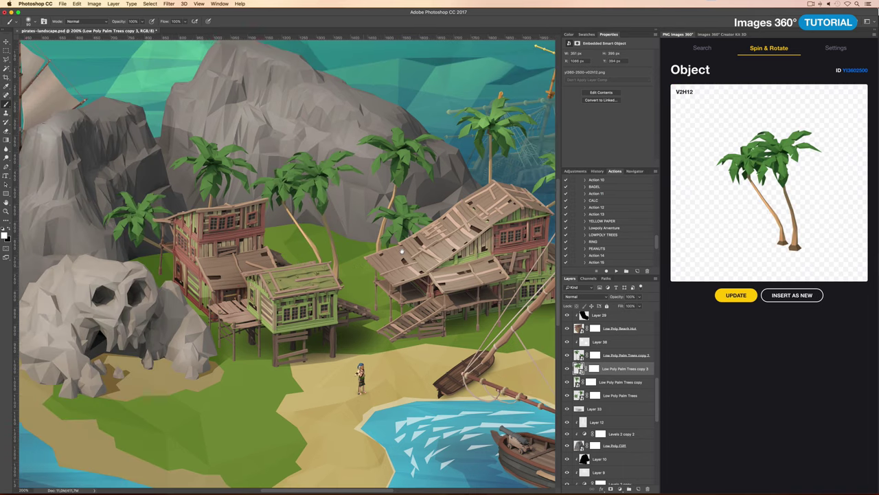
key("ctrl+bracketleft")
key("ctrl+bracketleft")
Step: Make an independent palm copy via New Smart Object via Copy, rotate it, and update it
right_click(624, 395)
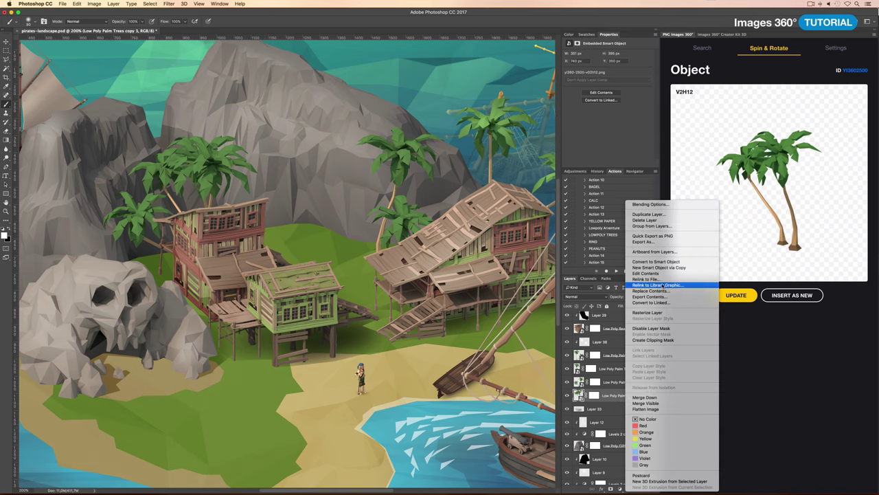
left_click(653, 281)
left_click_drag(742, 206, 769, 229)
left_click(736, 295)
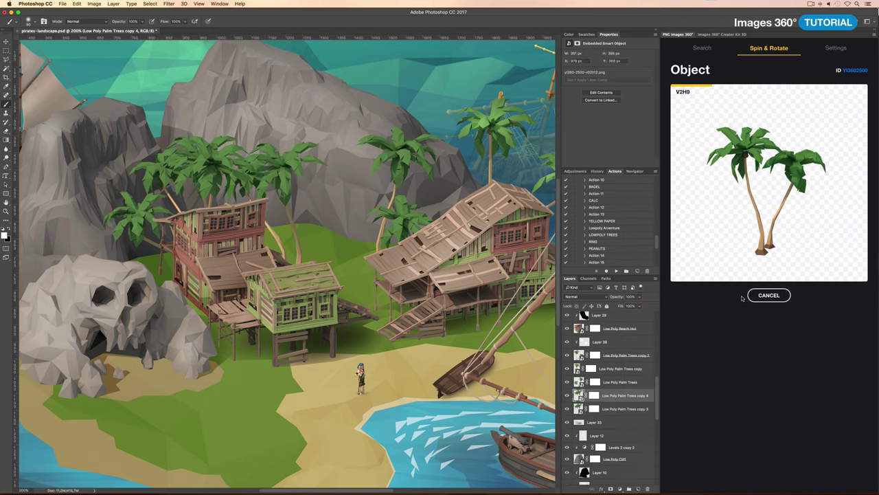
key("ctrl+bracketright")
key("ctrl+bracketright")
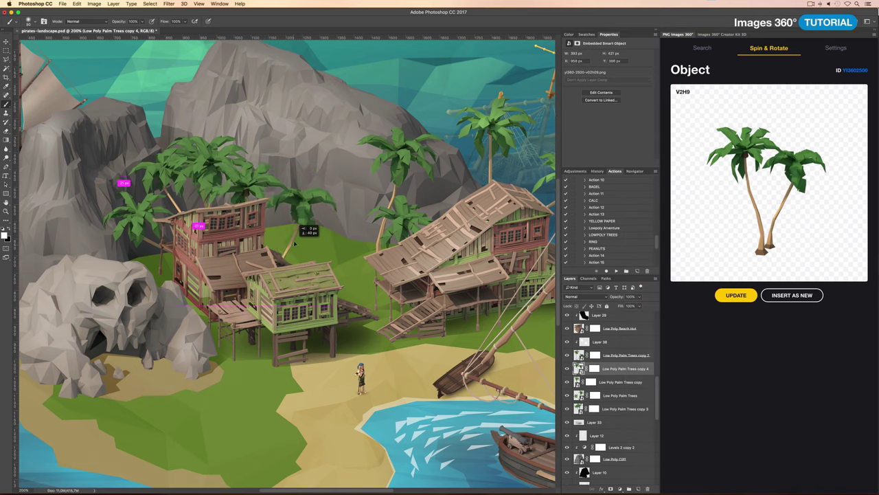
scroll(412, 264, "down", 3)
left_click_drag(742, 237, 761, 232)
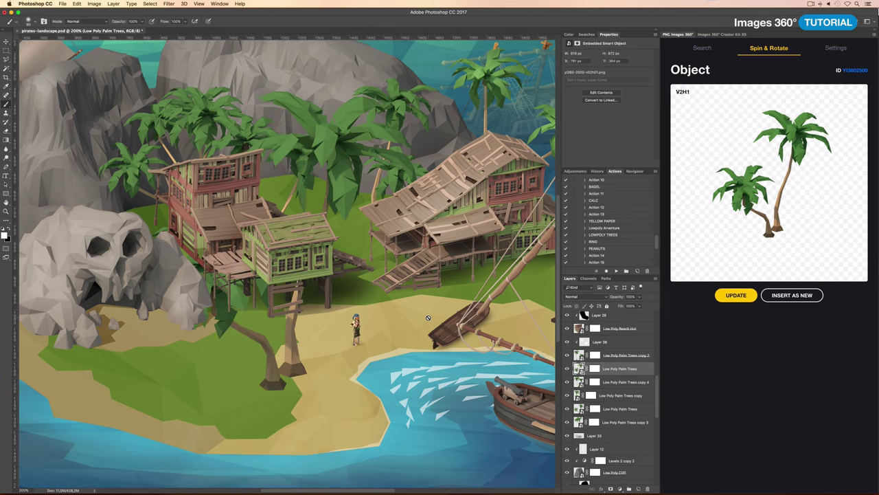
Step: Bring the palm layer to the top and scale it onto the beach below the skull rock
key("ctrl+shift+bracketright")
key("ctrl+t")
scroll(344, 261, "down", 2)
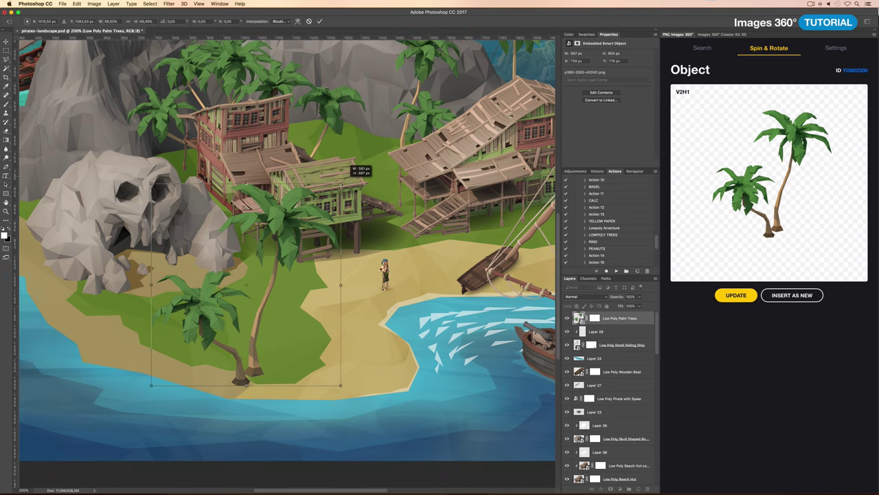
left_click_drag(313, 212, 329, 196)
key("Return")
Step: Brighten both palms' leaves on clipped Overlay Layer 39, lower its fill, and duplicate the palm layer
key("ctrl+alt+shift+n")
key("ctrl+alt+g")
left_click(583, 296)
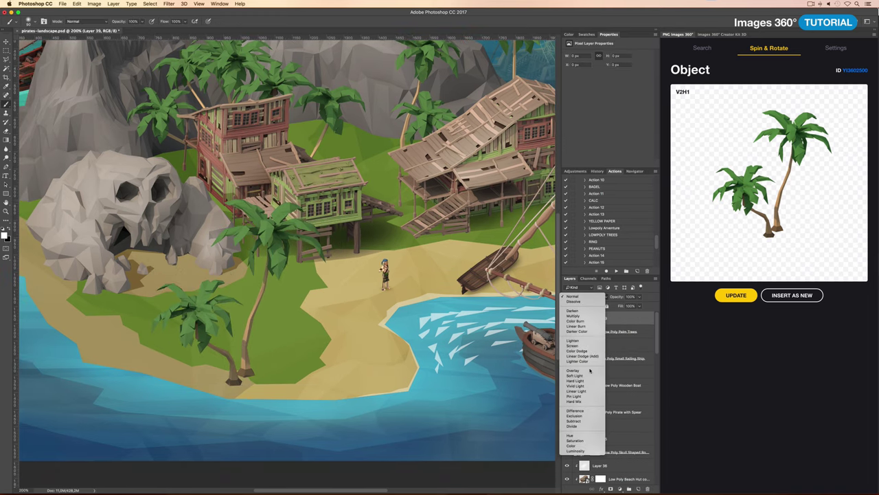
left_click(584, 367)
left_click_drag(274, 234, 240, 206)
left_click_drag(203, 292, 172, 333)
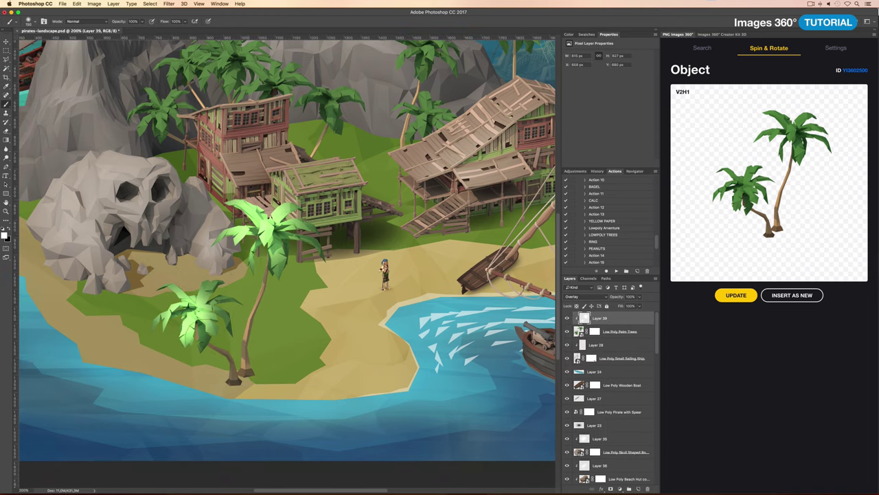
left_click_drag(607, 307, 601, 307)
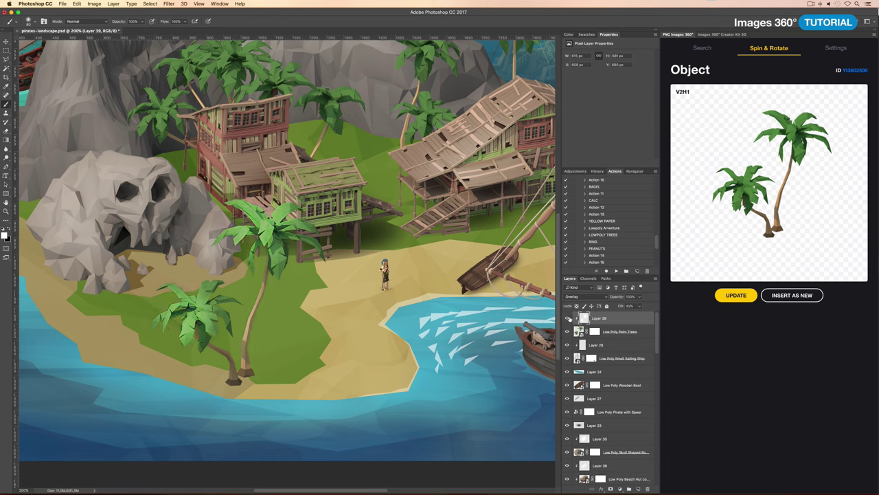
left_click(641, 333)
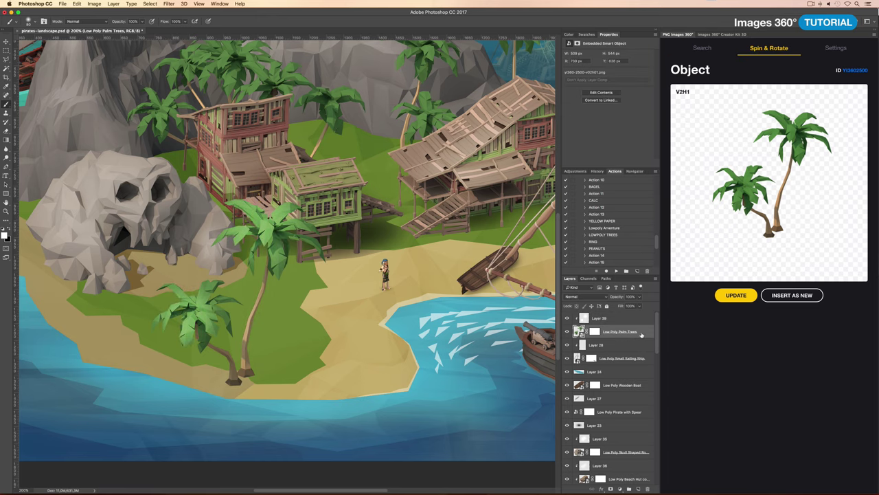
left_click_drag(641, 336, 641, 328)
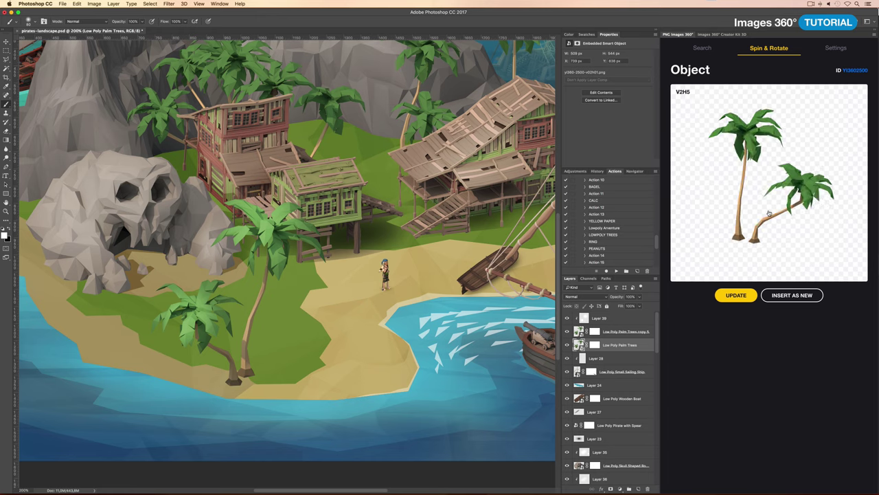
Step: Skew the palm copy flat across the sand, rasterize it, and set it to Soft Light
key("ctrl+t")
mouse_move(326, 373)
left_mouse_down()
mouse_move(335, 410)
mouse_move(430, 378)
left_mouse_up()
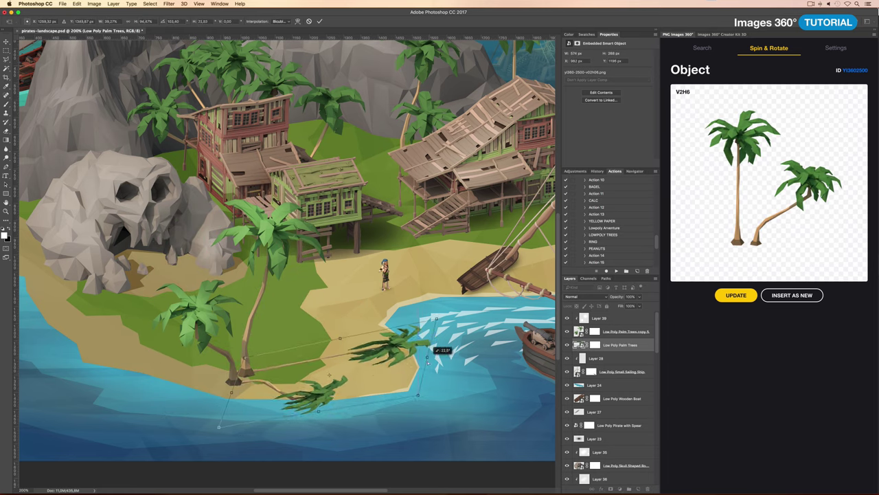
key("b")
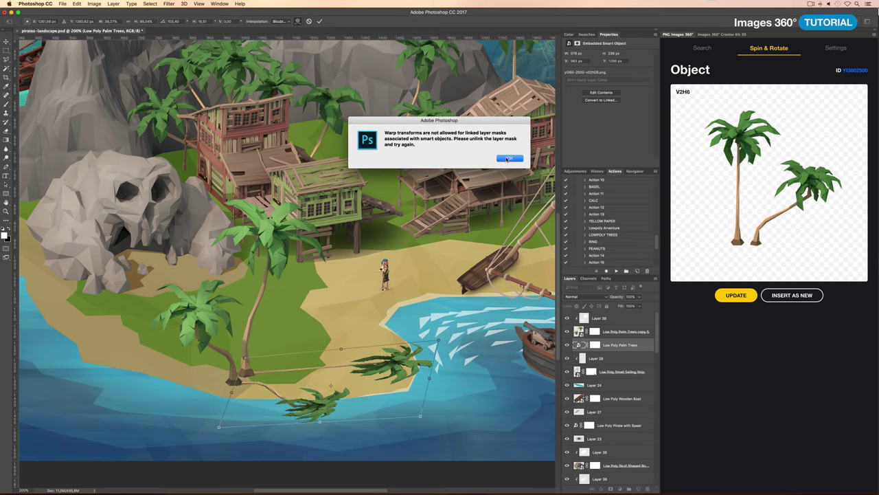
left_click(506, 161)
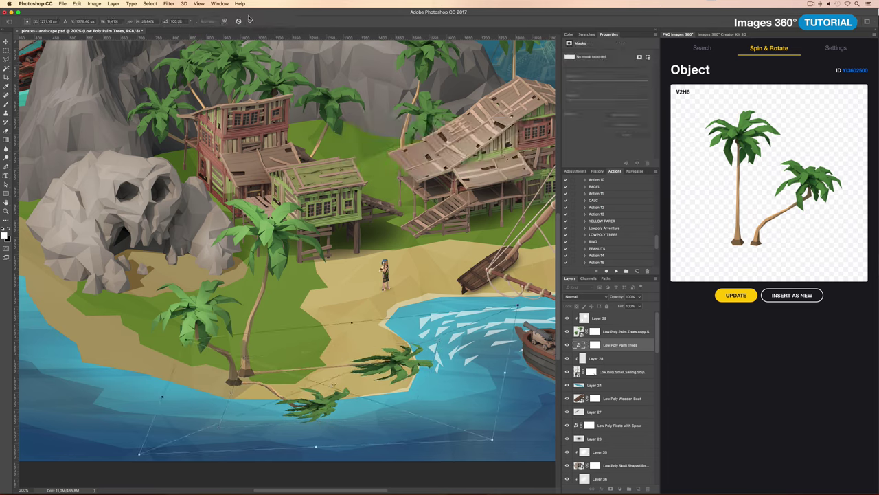
right_click(610, 344)
left_click(631, 313)
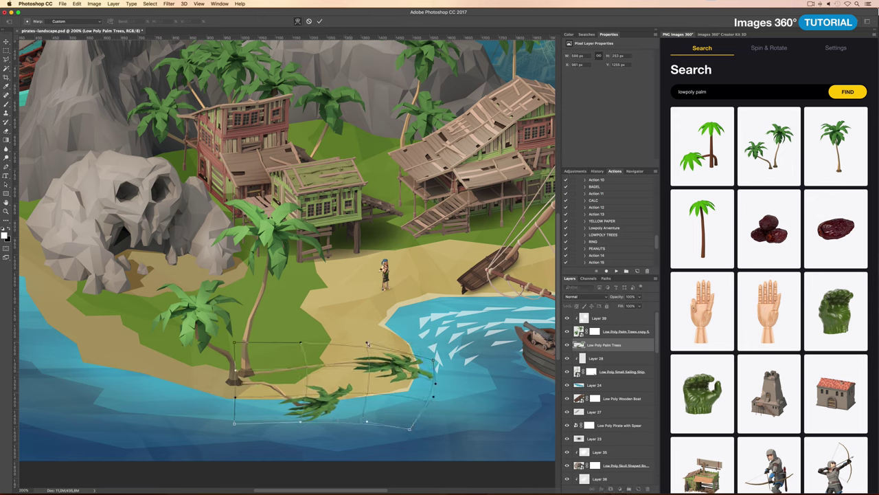
left_click(590, 296)
left_click(584, 387)
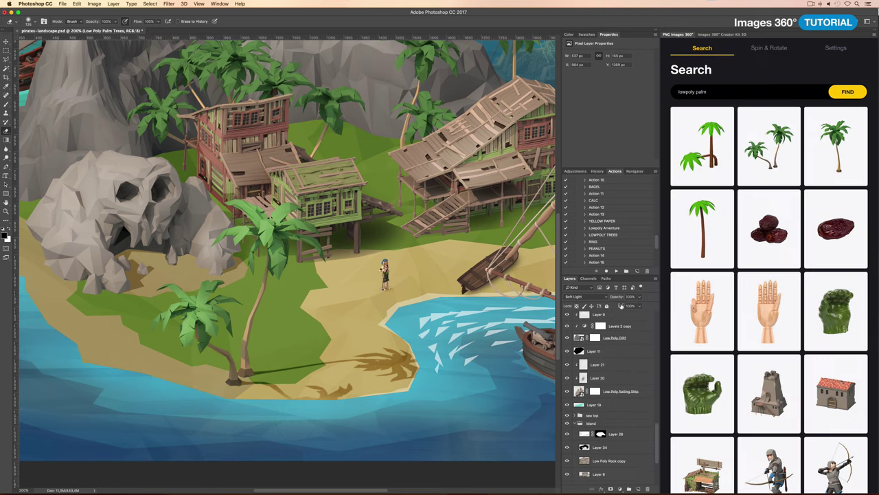
Step: Select Layer 26 and lasso-trace the sandy left shoreline below the skull rock
key("ctrl+0")
scroll(290, 286, "up", 5)
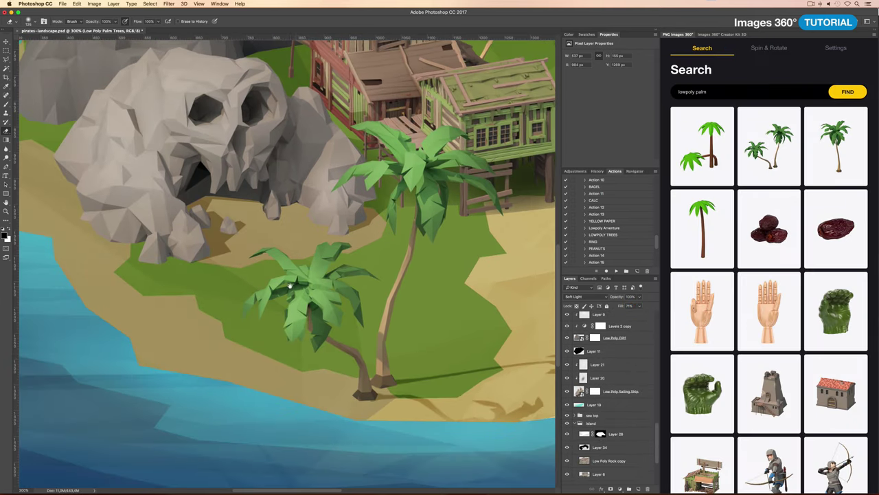
scroll(290, 286, "down", 3)
left_click(584, 450)
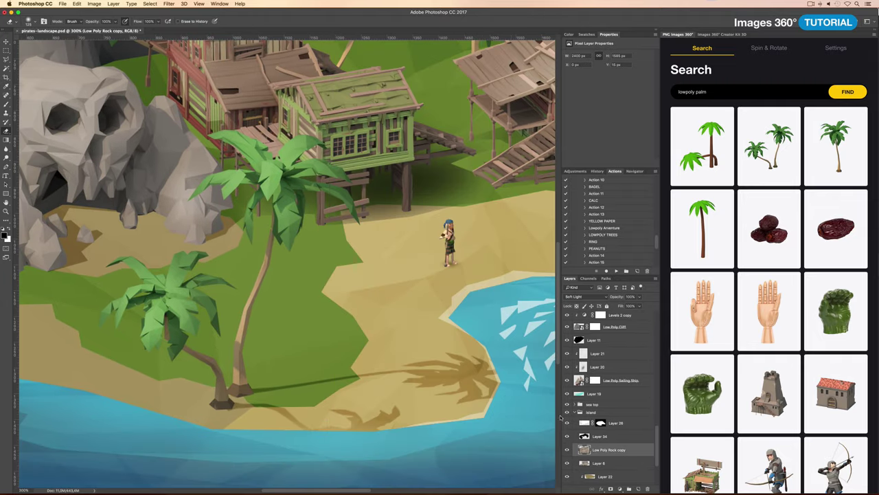
left_click(584, 423)
left_click_drag(226, 374, 391, 364)
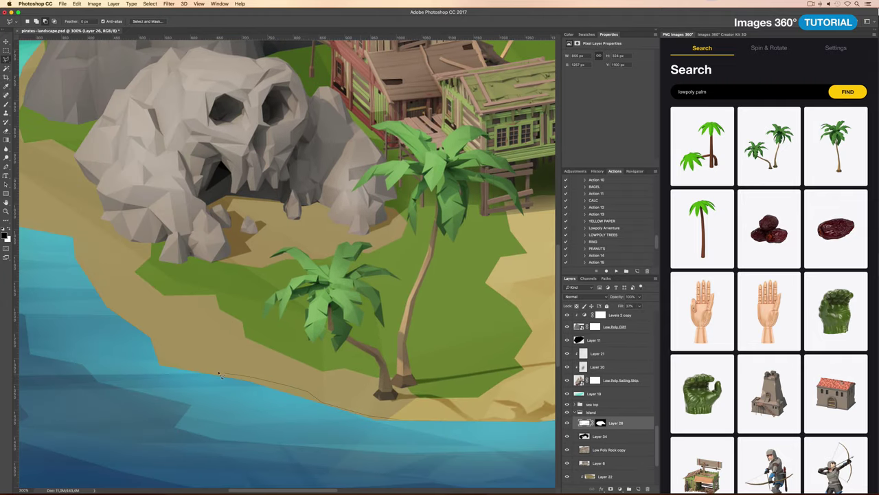
left_click_drag(81, 246, 211, 278)
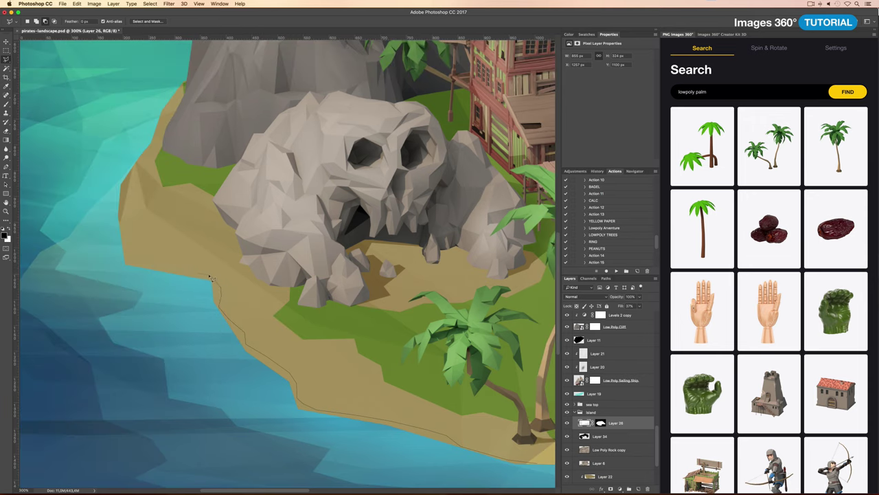
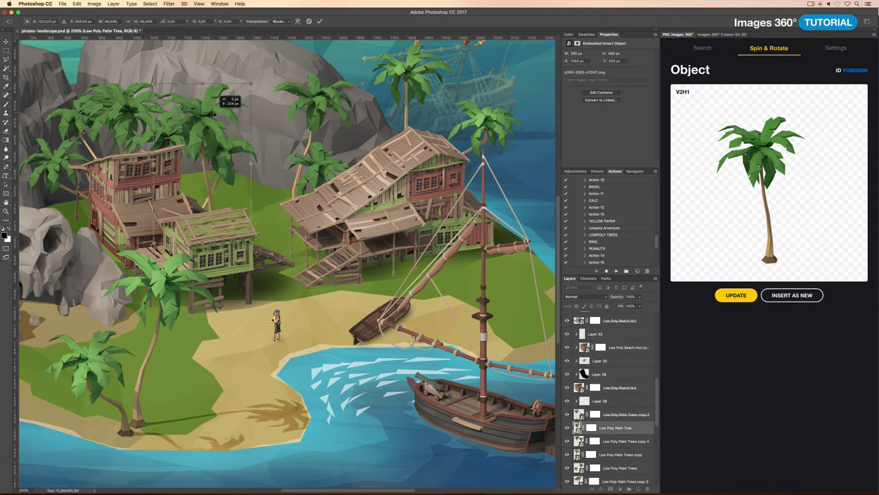
Step: Place the palm tree beside the mast, raise its layer, and duplicate it
mouse_move(223, 88)
left_mouse_down()
mouse_move(279, 171)
mouse_move(413, 76)
mouse_move(357, 103)
left_mouse_up()
key("Return")
key("l")
key("ctrl+bracketright")
key("ctrl+j")
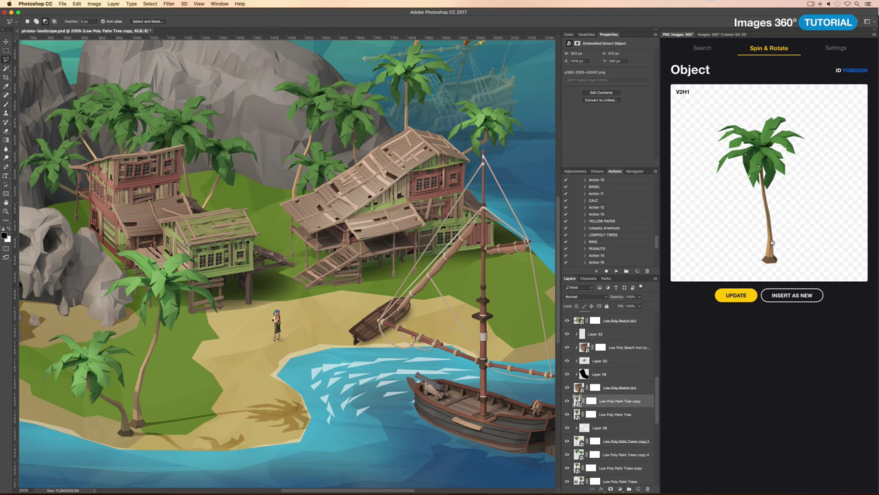
Step: Make an independent smart-object palm copy, spin it to a new angle, and move it beside the mast
left_click(719, 294)
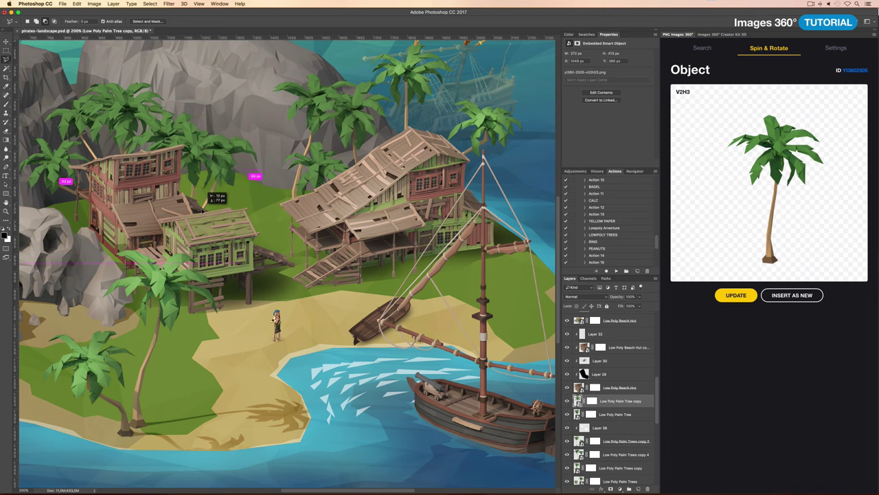
scroll(283, 229, "right", 3)
right_click(608, 401)
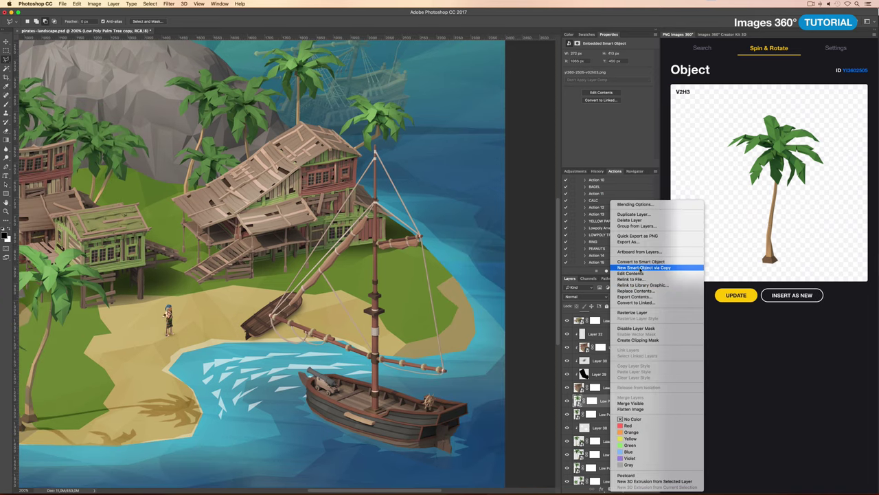
left_click(645, 302)
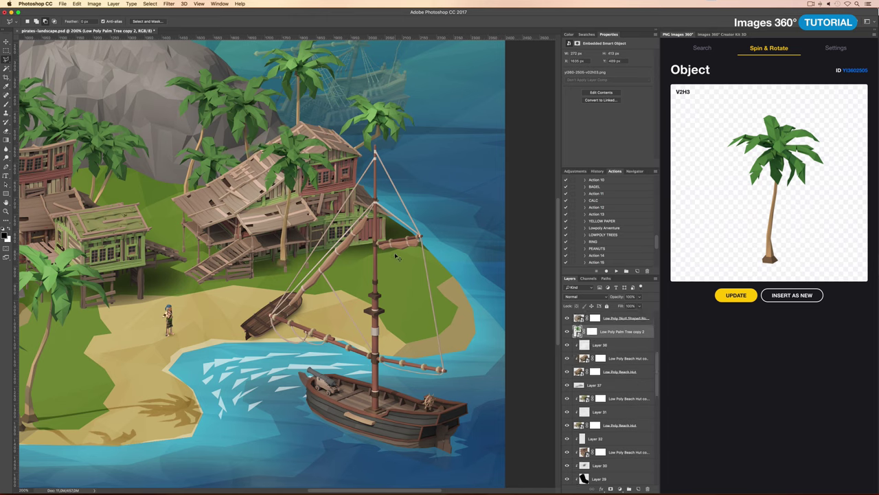
left_click_drag(749, 227, 778, 229)
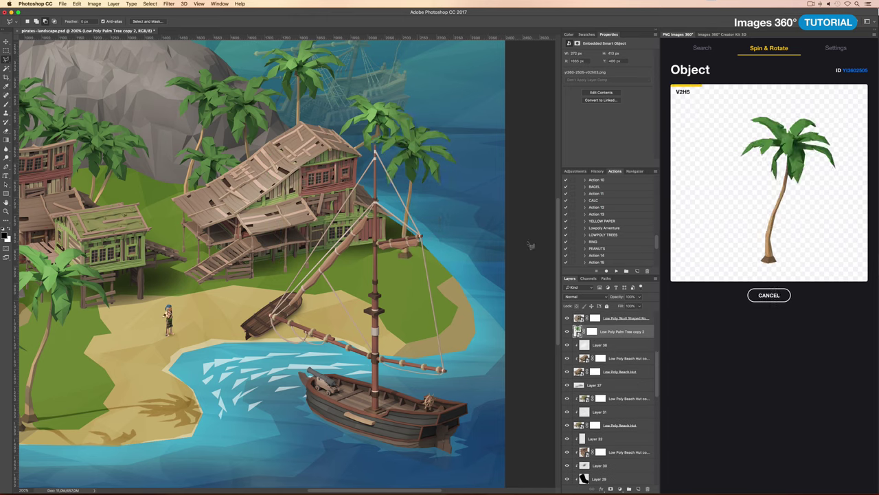
left_click_drag(421, 244, 410, 249)
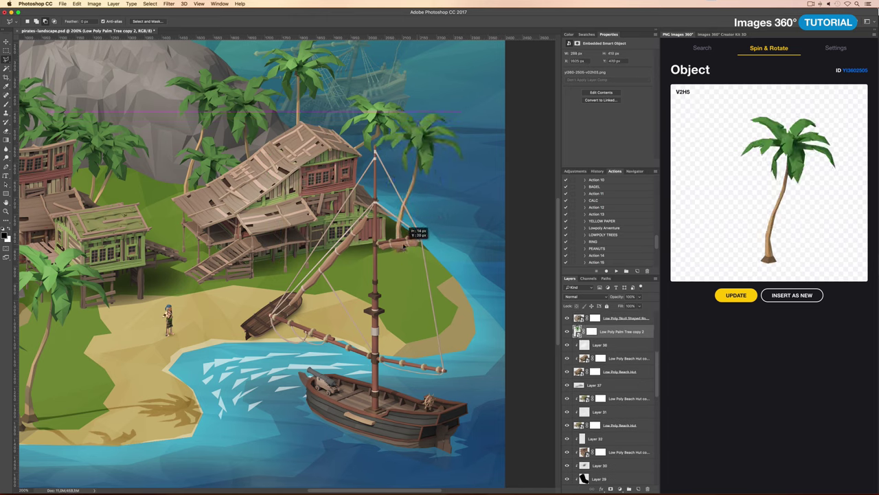
key("super+minus")
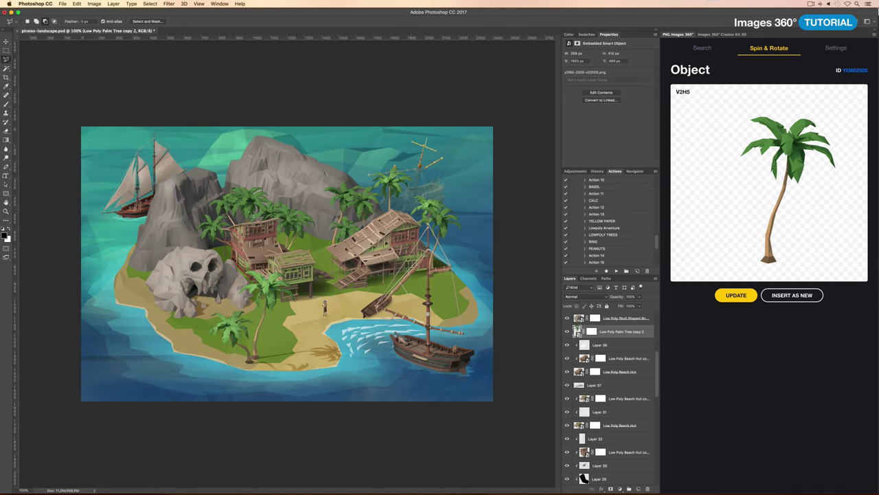
Step: Set Layer 40 in the island group to Overlay blending, after first trying Soft Light
scroll(623, 350, "down", 5)
scroll(623, 350, "down", 3)
scroll(623, 350, "down", 3)
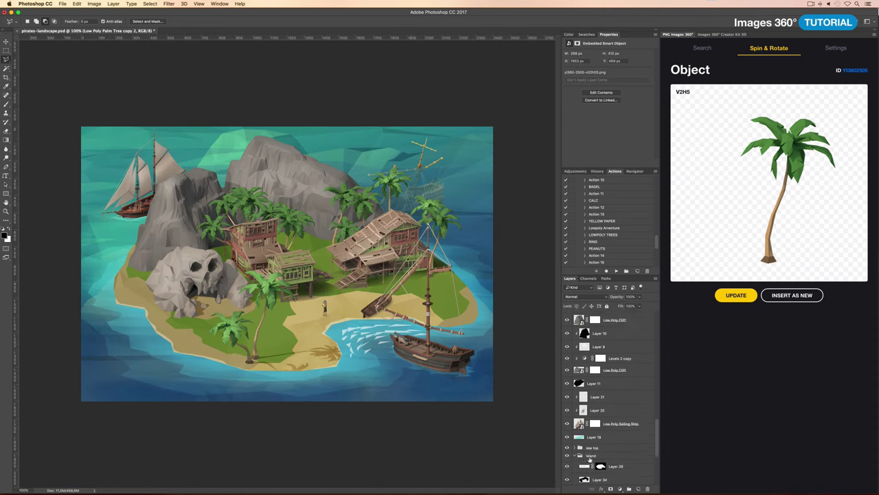
scroll(623, 350, "down", 3)
key("b")
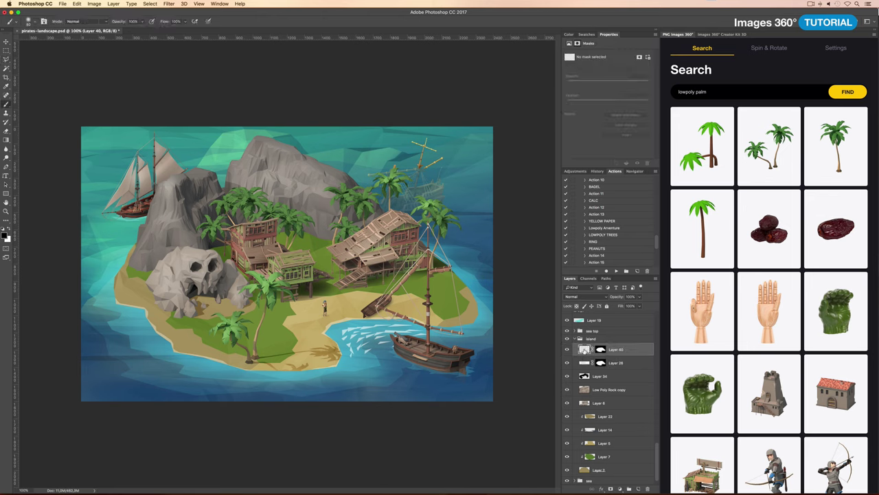
left_click(580, 296)
left_click(574, 375)
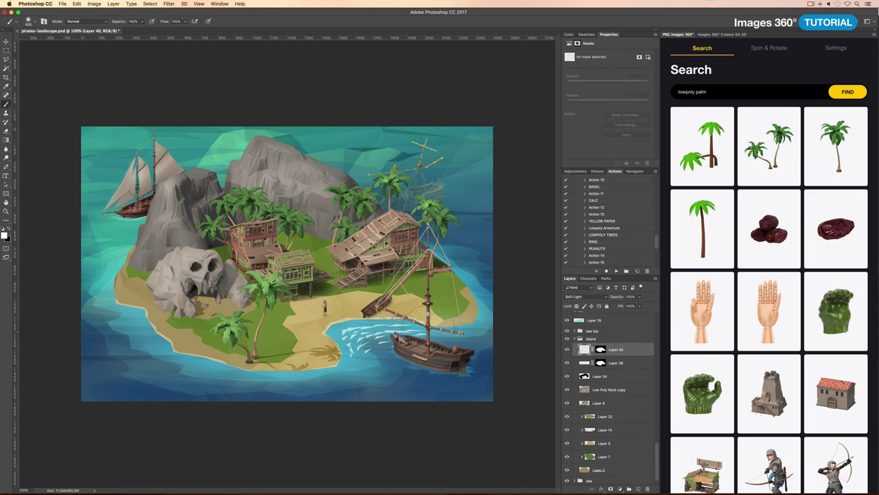
left_click(580, 296)
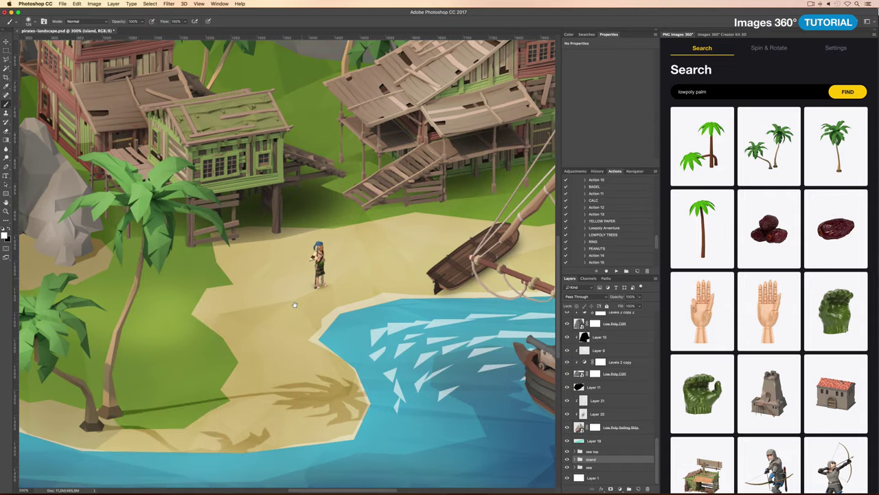
Step: Search Images 360 for 'bush' and place a low-poly bush and a duplicate behind the houses
type("bush")
key("Return")
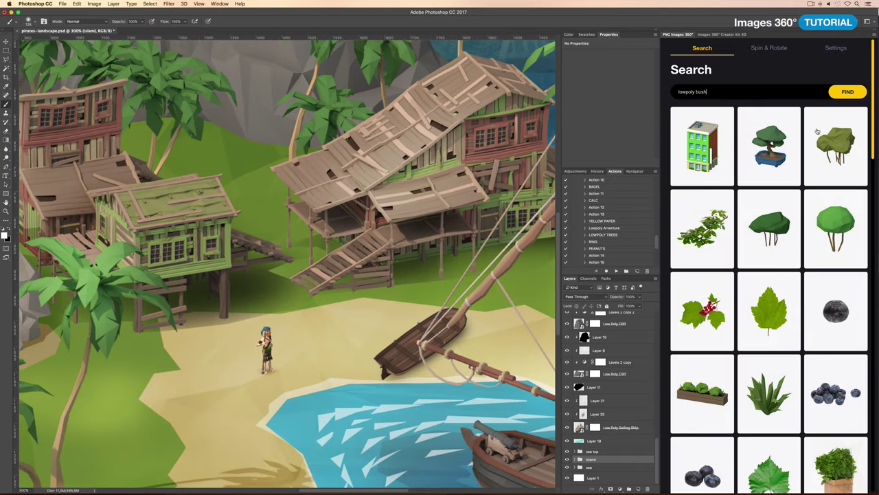
left_click(779, 215)
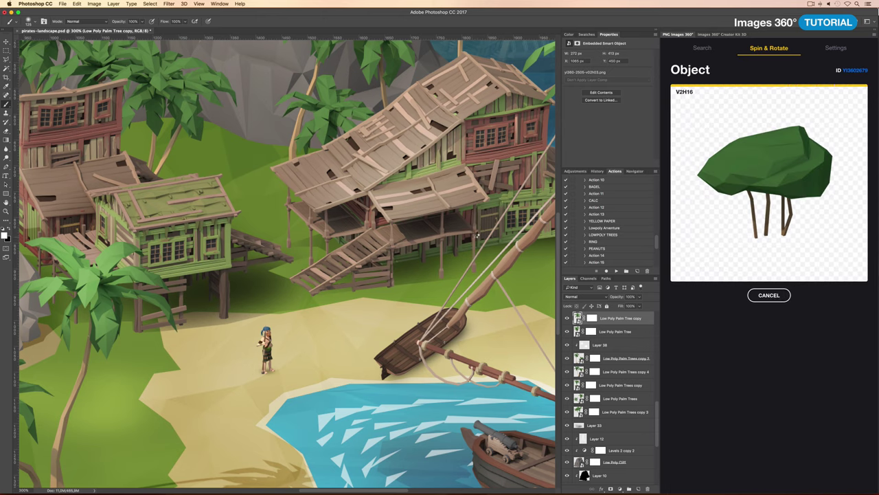
mouse_move(256, 251)
left_mouse_down()
mouse_move(285, 165)
mouse_move(281, 209)
mouse_move(258, 196)
left_mouse_up()
left_click_drag(749, 199, 764, 199)
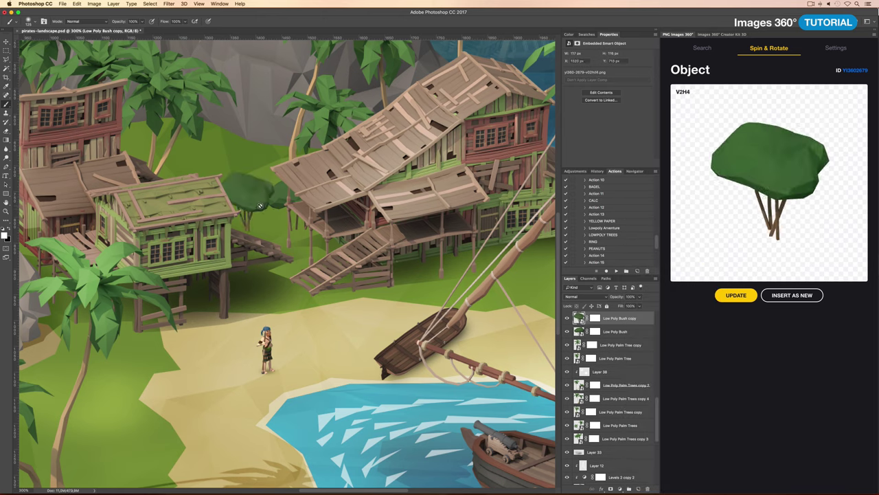
left_click_drag(276, 216, 247, 180)
key("ctrl+bracketleft")
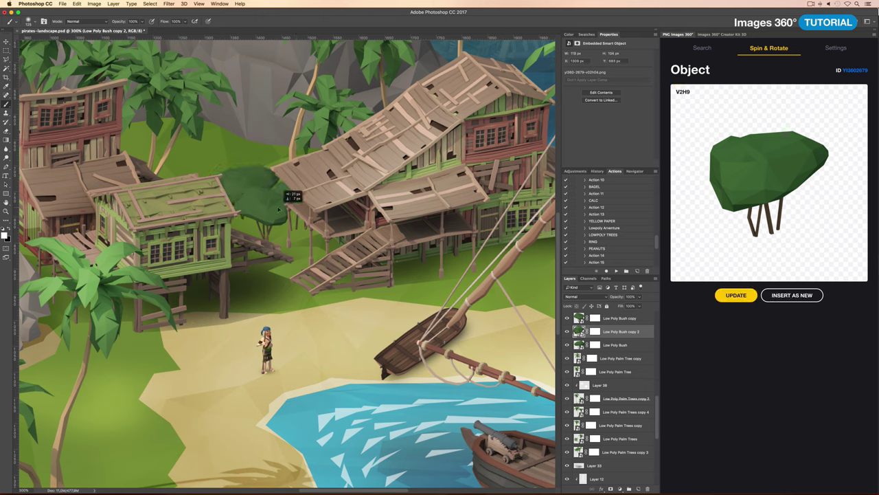
Step: Swap in the olive-coloured bush, scale it down, and place a duplicate
left_click(702, 47)
left_click(838, 141)
left_click(736, 294)
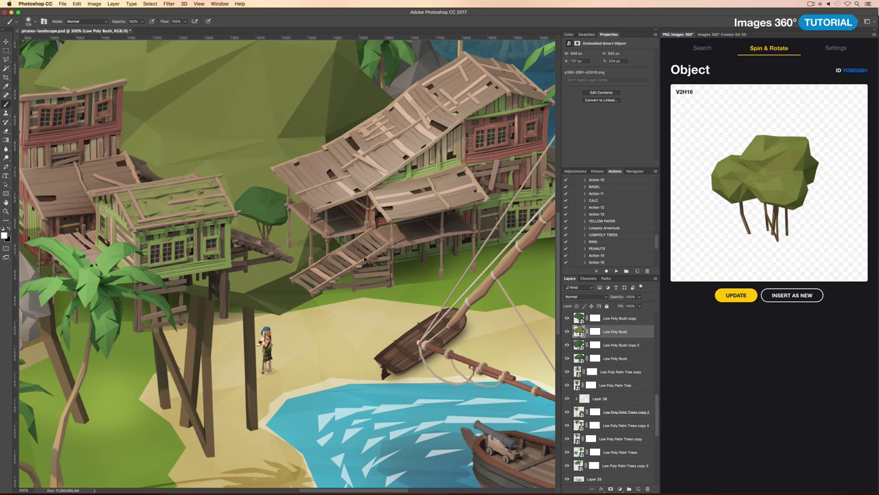
key("ctrl+t")
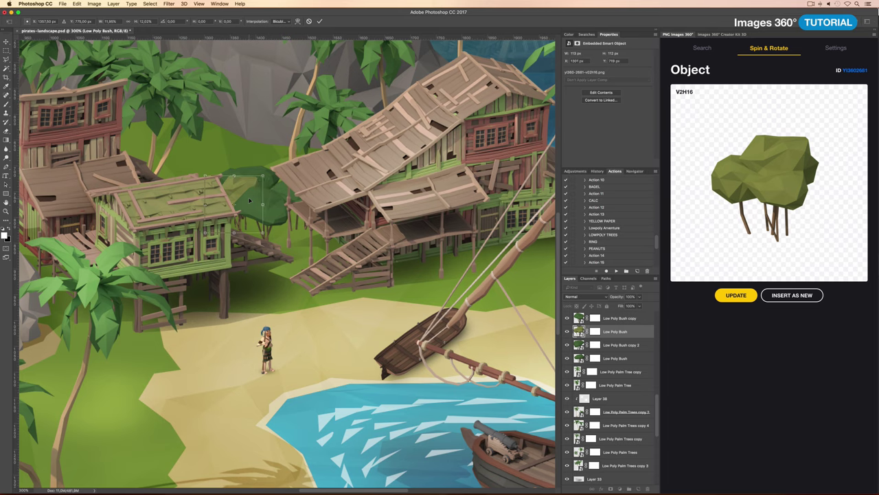
key("Return")
left_click_drag(237, 199, 193, 194)
Step: Rotate bush copies to new angles and place Low Poly Bush copy 6 below copy 5
left_click_drag(811, 207, 737, 275)
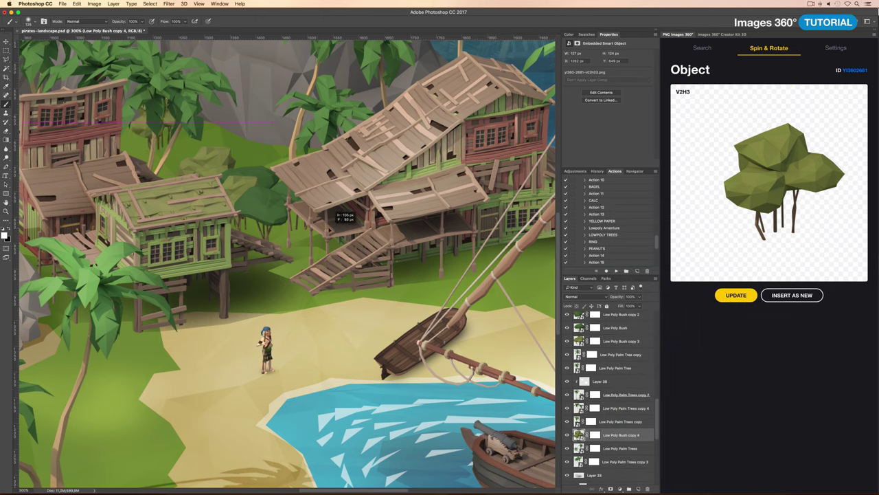
left_click_drag(753, 198, 299, 215)
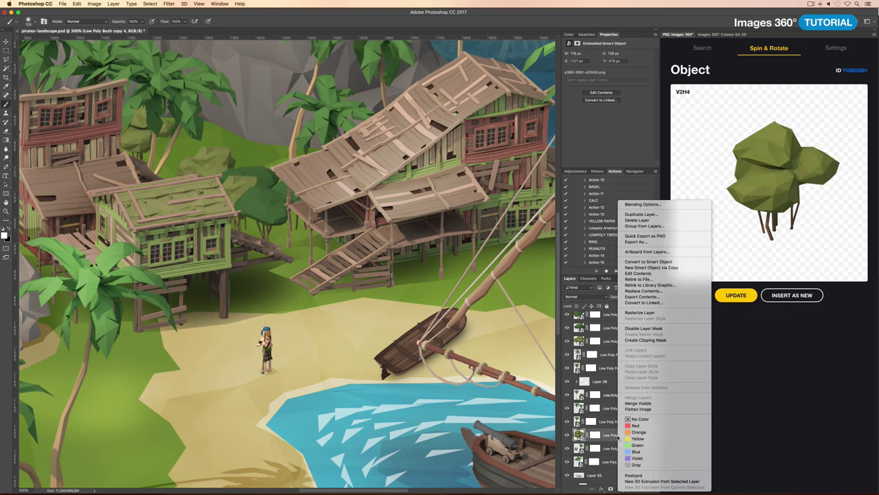
left_click_drag(748, 192, 776, 187)
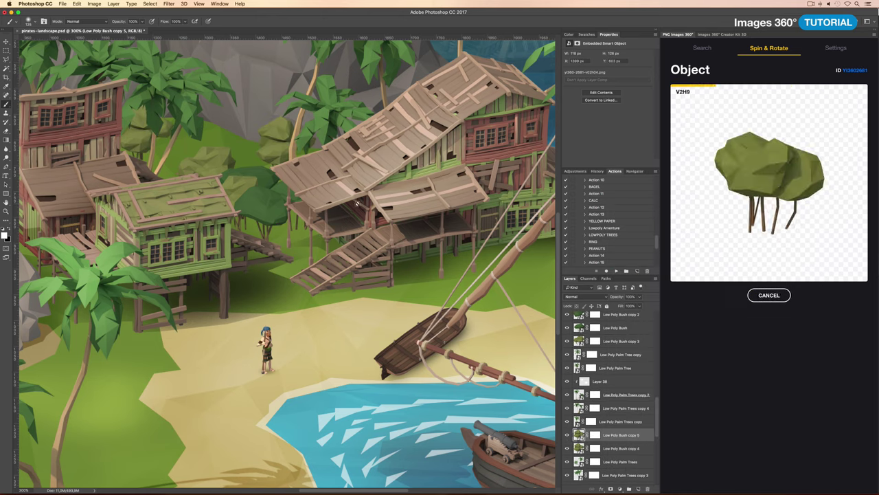
right_click(614, 331)
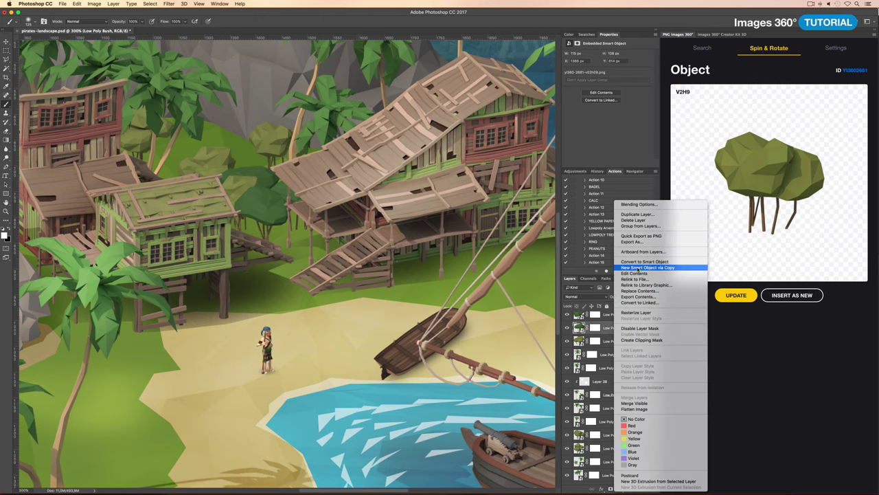
left_click(649, 266)
left_click_drag(620, 329, 619, 455)
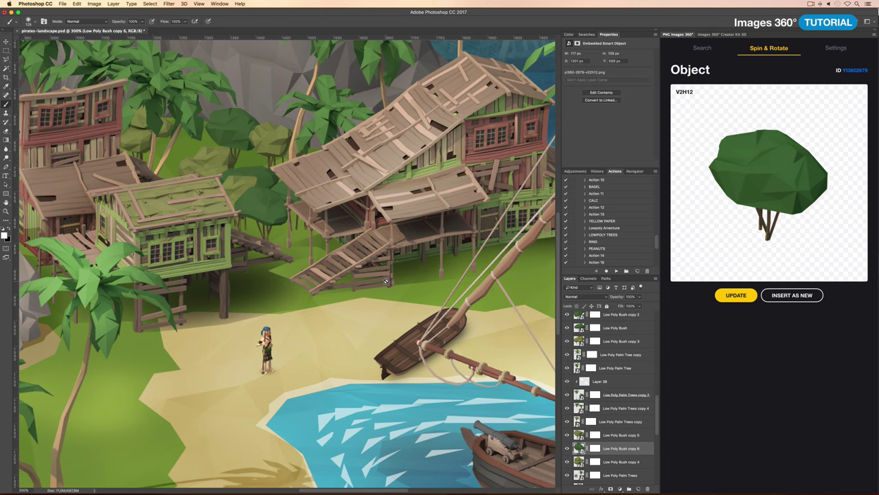
Step: Duplicate another bush behind the houses and update it to a new rotated view
left_click_drag(242, 150, 250, 160)
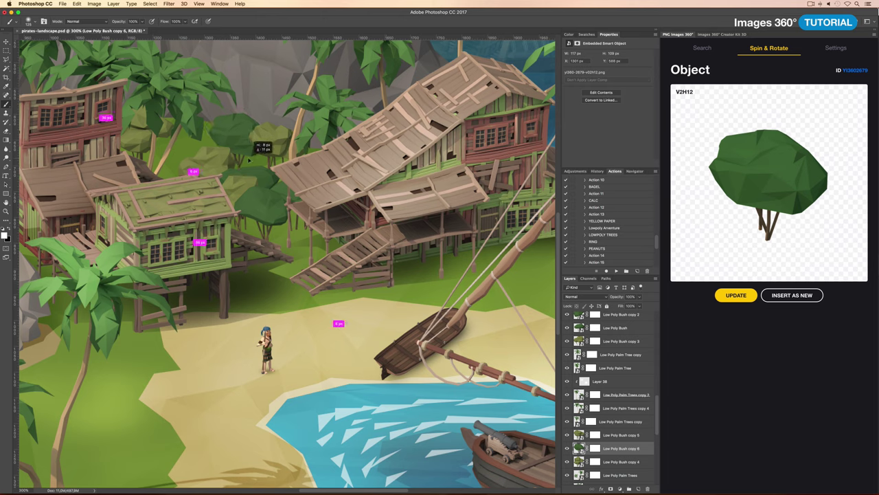
key("ctrl+j")
left_click_drag(749, 186, 776, 186)
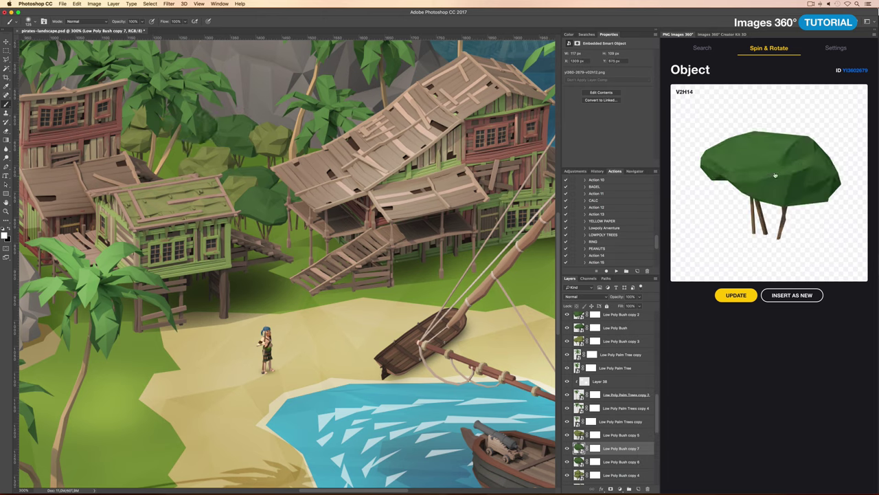
left_click(729, 295)
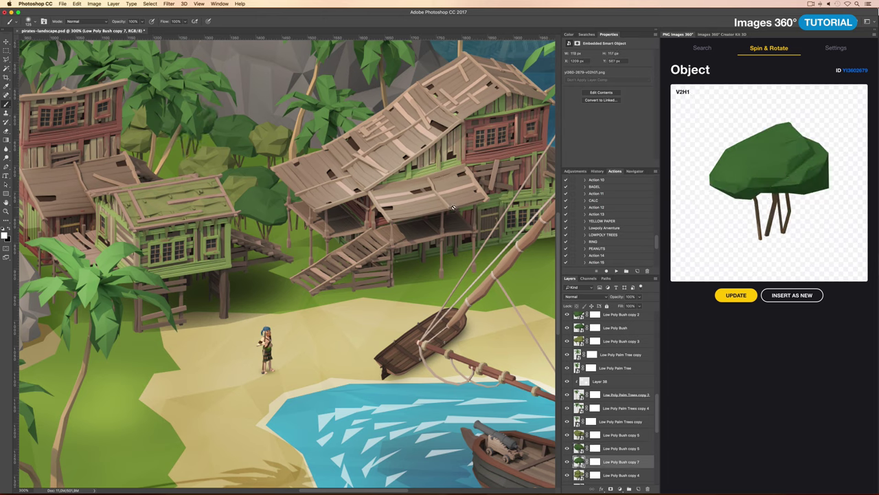
Step: Paint dark shading over the trees behind the house on a new Soft Light layer
scroll(611, 424, "down", 3)
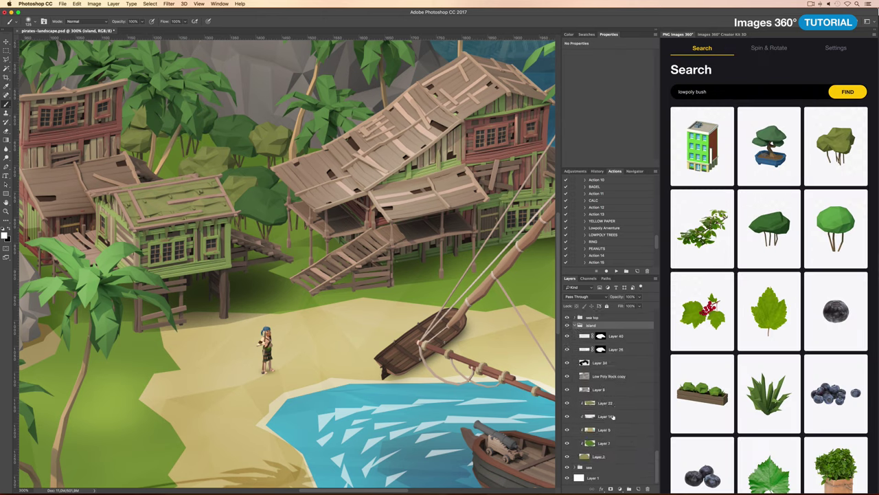
left_click(614, 404)
left_click_drag(182, 154, 254, 151)
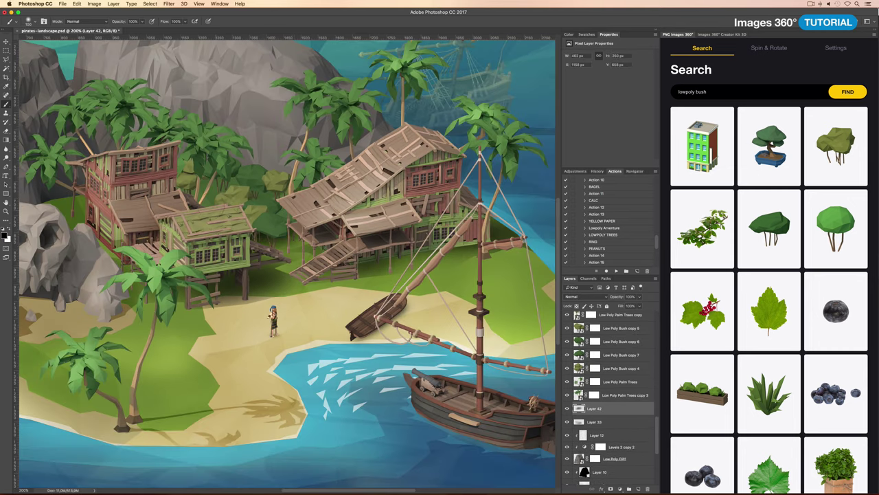
left_click(580, 296)
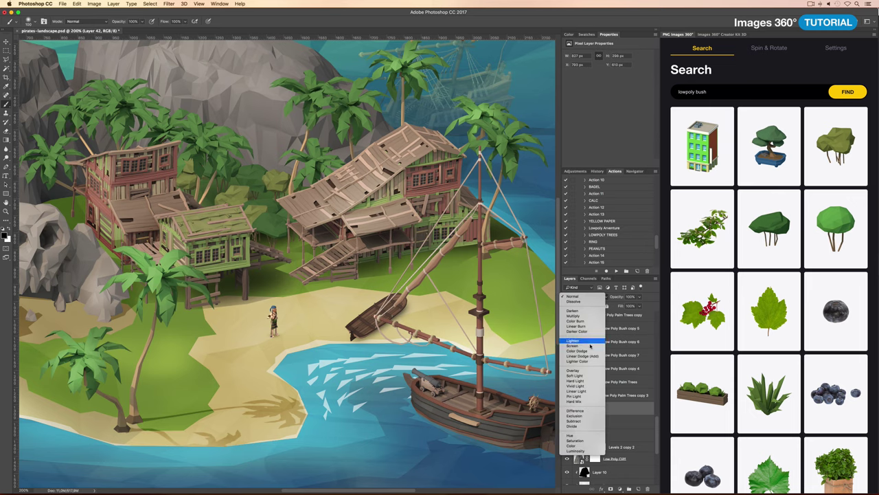
left_click(598, 355)
double_click(702, 92)
type("tree")
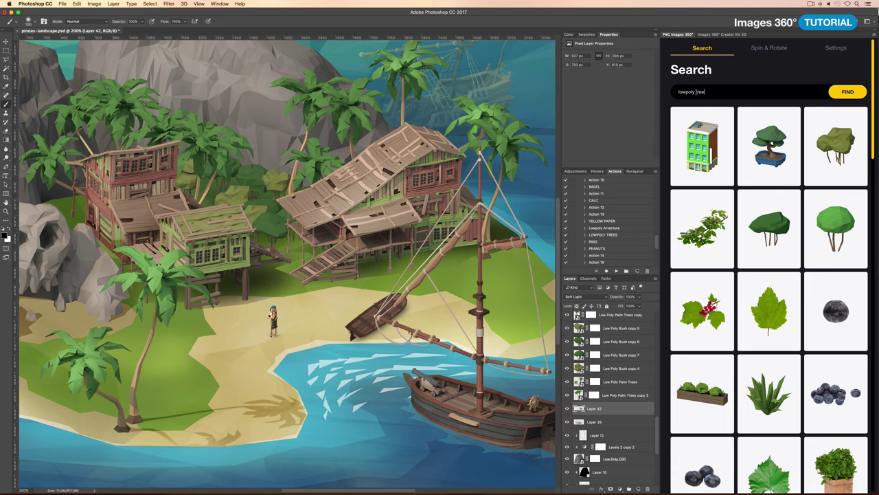
Step: Insert the low-poly liana tree from the 'lowpoly tree' results behind the houses and raise its layer
key("Return")
scroll(813, 265, "down", 5)
scroll(812, 265, "down", 5)
scroll(812, 265, "down", 5)
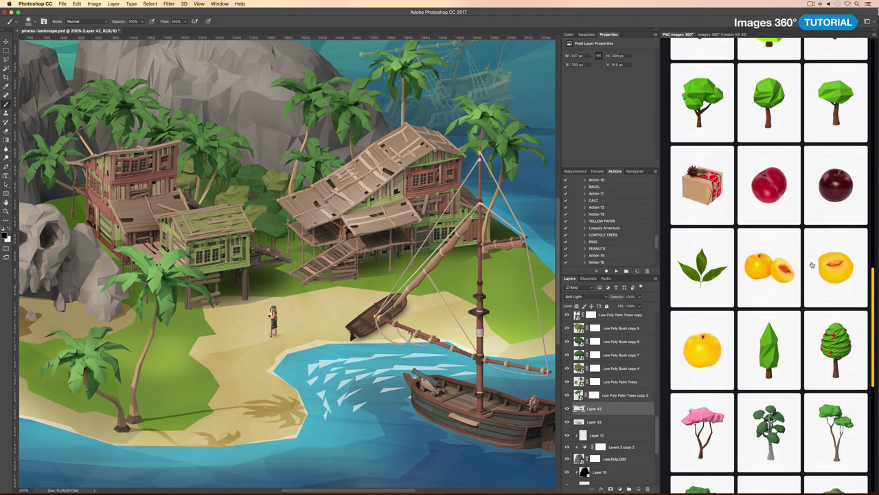
scroll(812, 264, "down", 5)
left_click(833, 288)
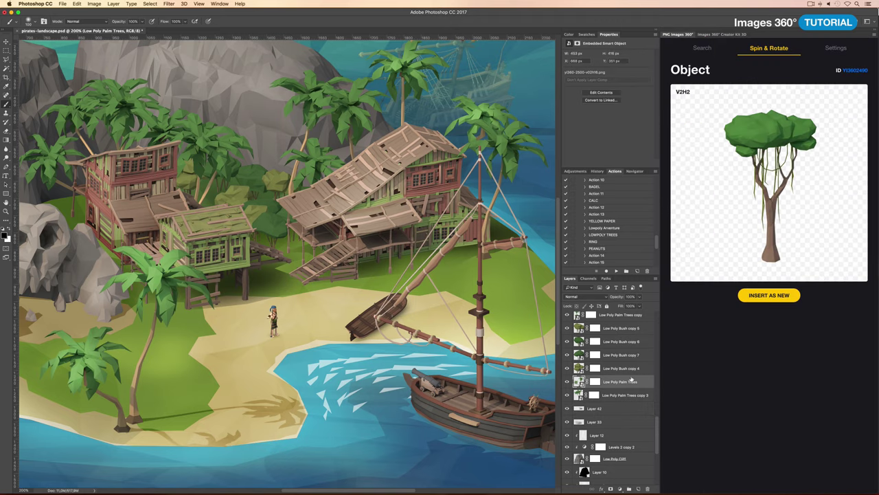
scroll(749, 360, "down", 10)
scroll(749, 361, "down", 5)
scroll(749, 360, "down", 2)
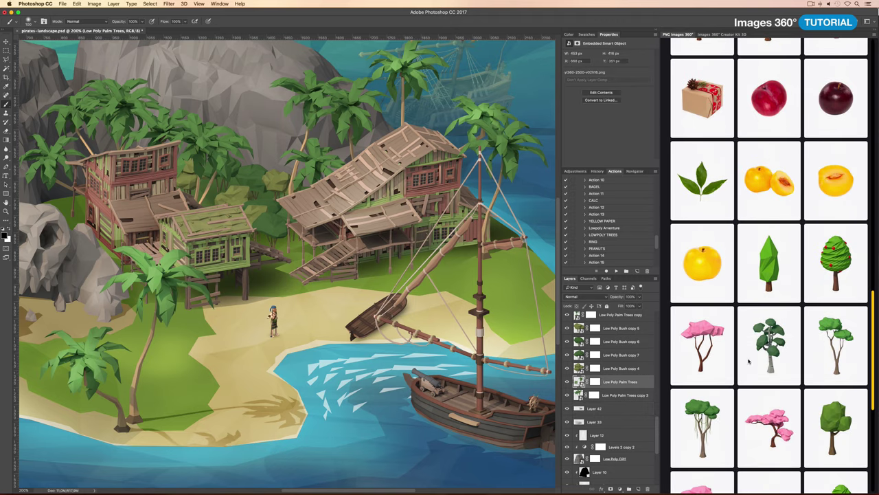
left_click(748, 360)
left_click(792, 294)
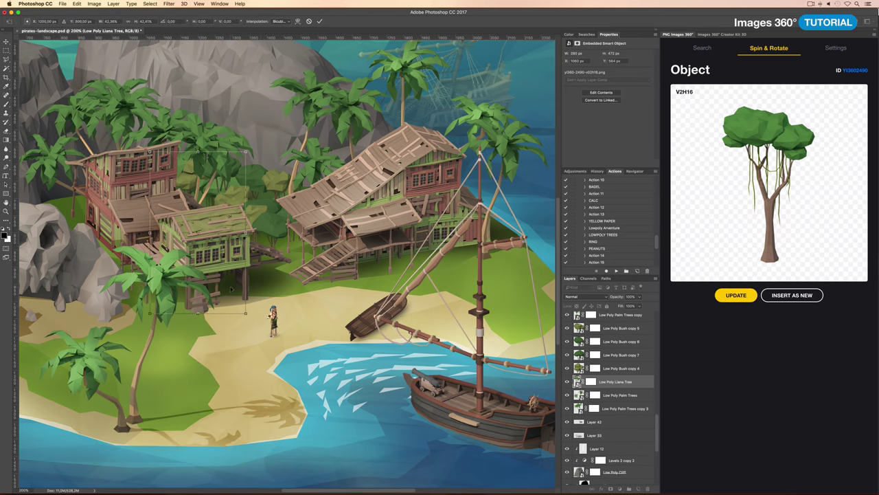
left_click_drag(231, 288, 232, 200)
key("Return")
key("ctrl+bracketright")
key("ctrl+bracketright")
key("ctrl+bracketright")
key("ctrl+bracketright")
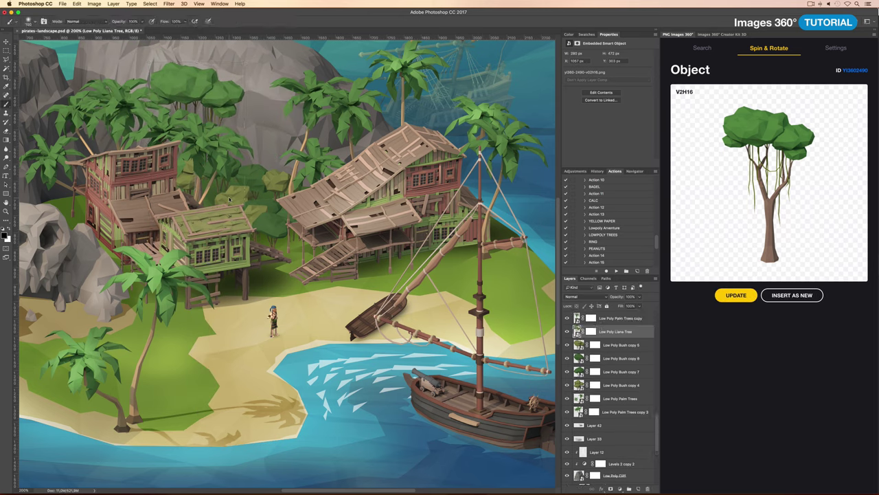
Step: Add independent liana tree copies further right in the jungle, each updated to a different rotation
key("ctrl+j")
left_click_drag(288, 158, 347, 200)
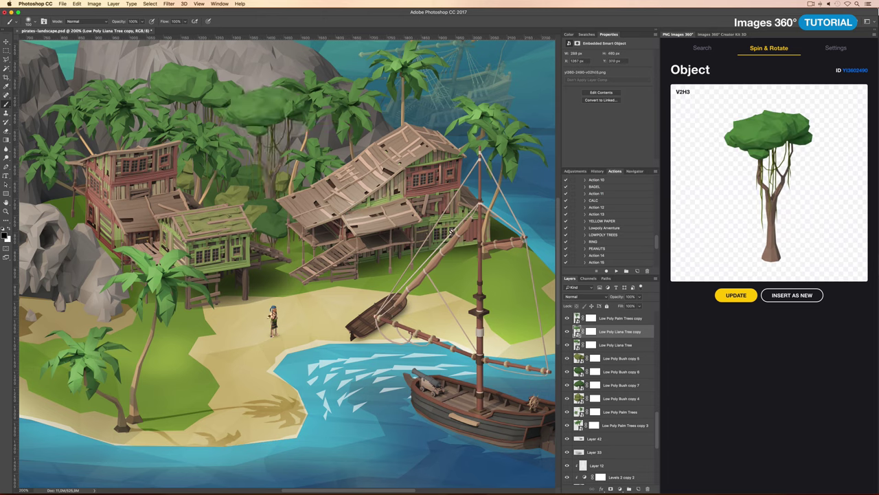
right_click(619, 363)
left_click(660, 276)
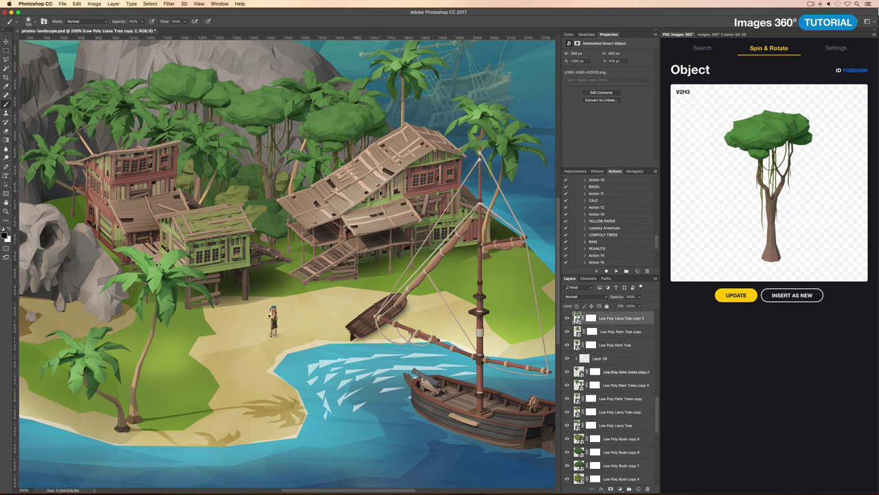
left_click_drag(368, 131, 386, 121)
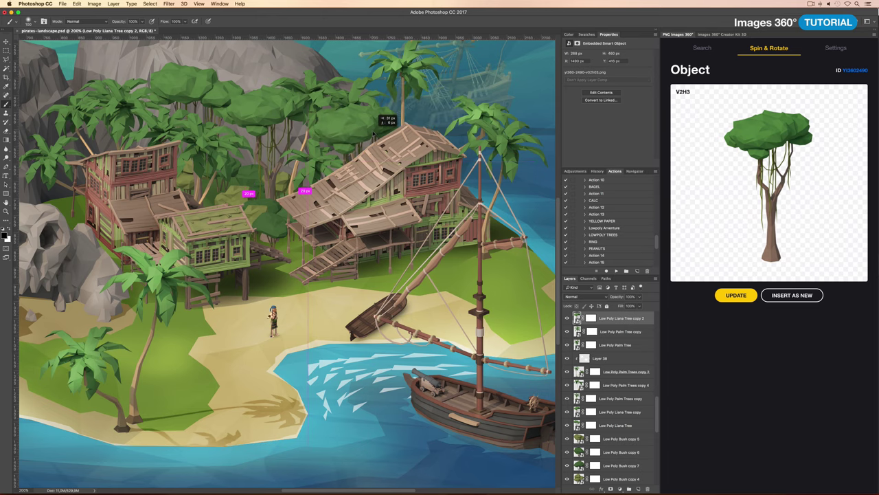
left_click(736, 295)
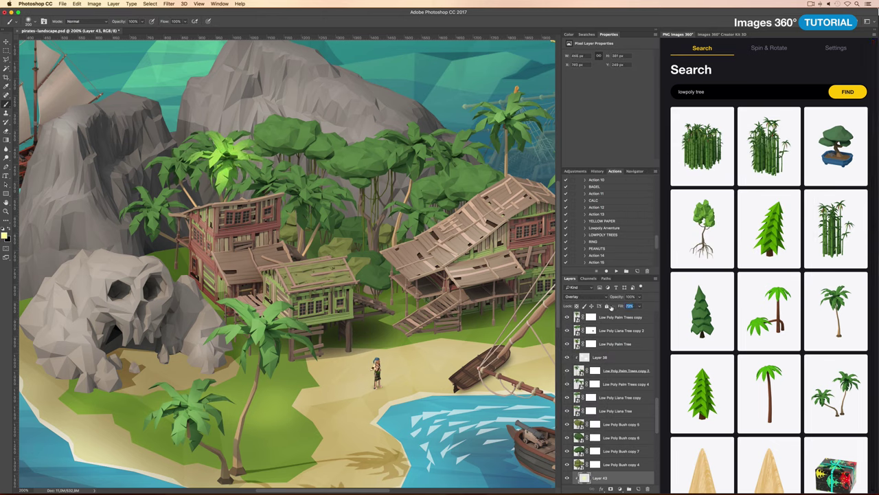
Step: Set the new paint layers, Layer 45 through Layer 48, to Overlay blending
left_click(576, 296)
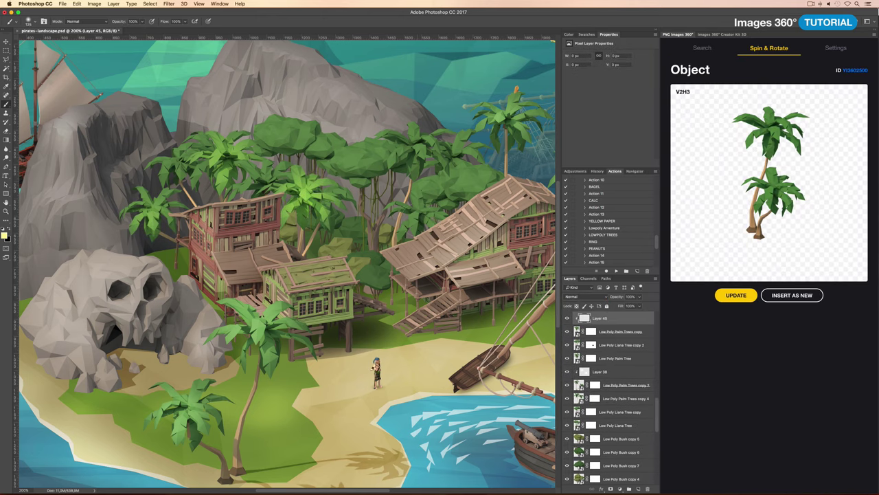
left_click(575, 296)
left_click(584, 369)
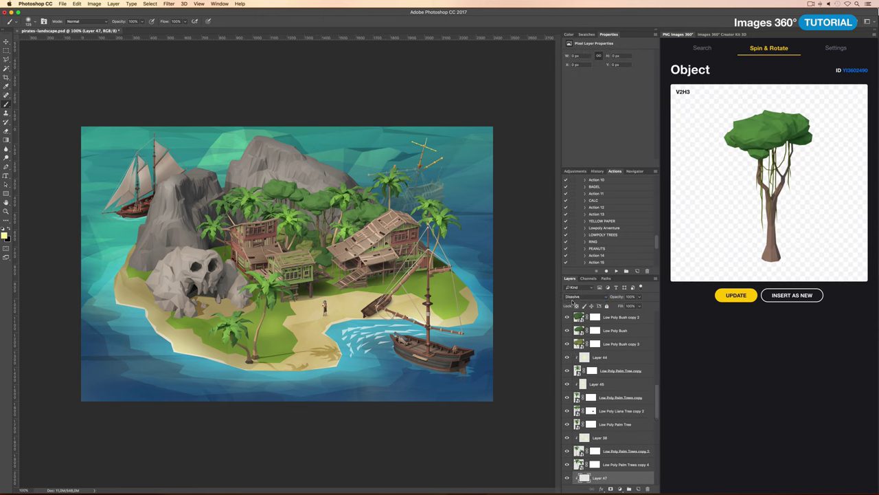
left_click(581, 296)
left_click(581, 363)
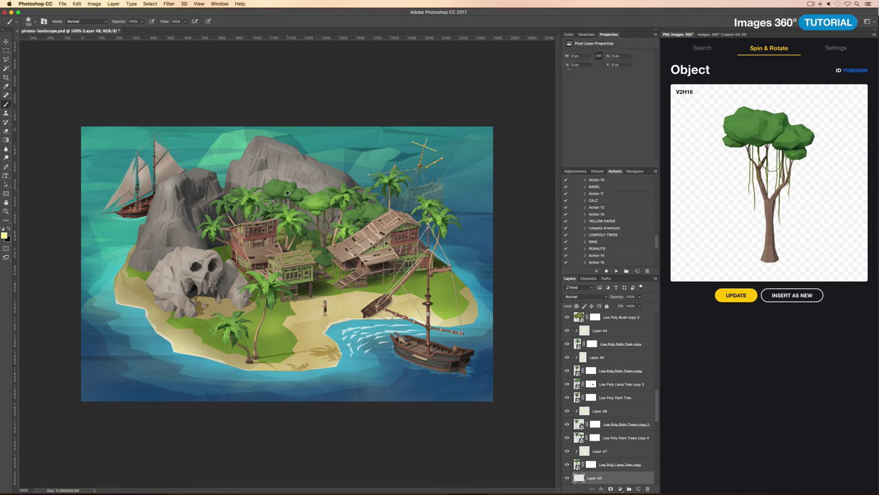
left_click(580, 296)
left_click(581, 395)
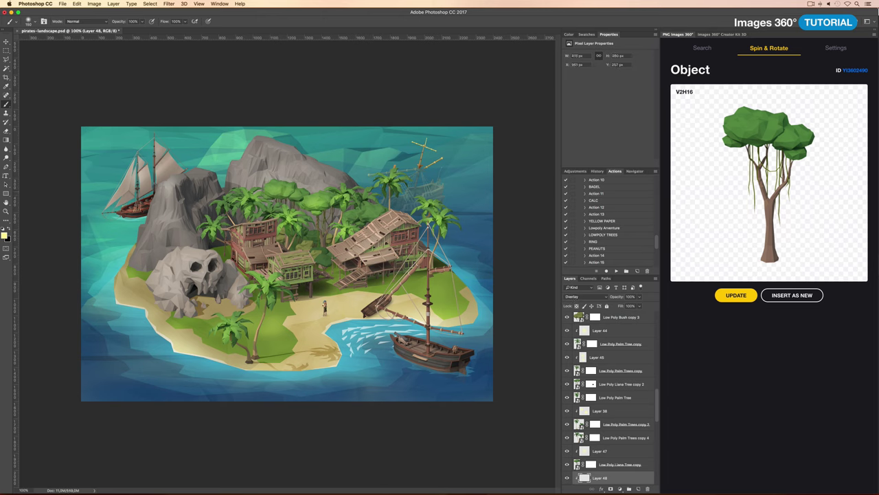
Step: Set Layer 49 to Overlay and Layer 50 to Linear Burn blending
left_click(580, 296)
left_click(581, 395)
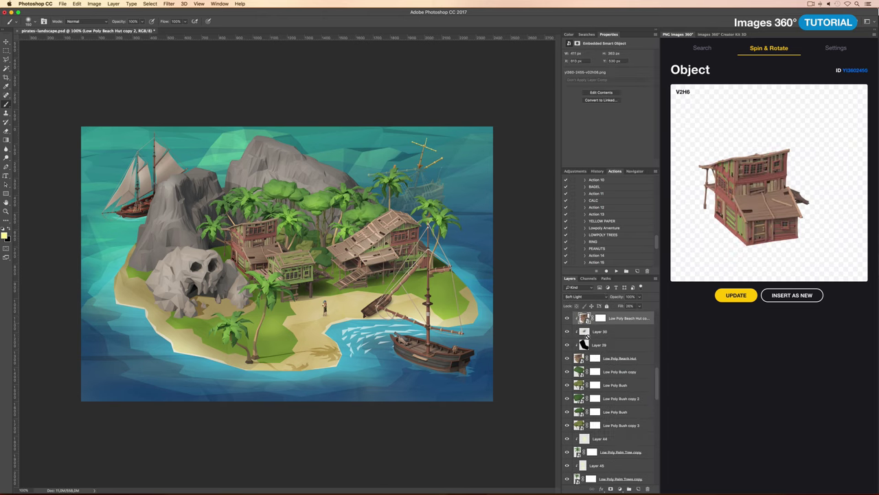
left_click(581, 296)
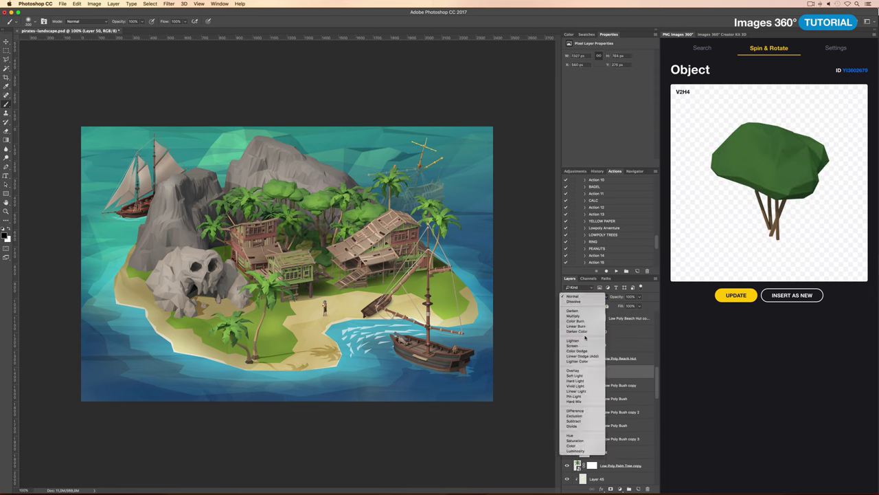
left_click(581, 330)
left_click_drag(620, 306, 592, 306)
scroll(610, 375, "down", 2)
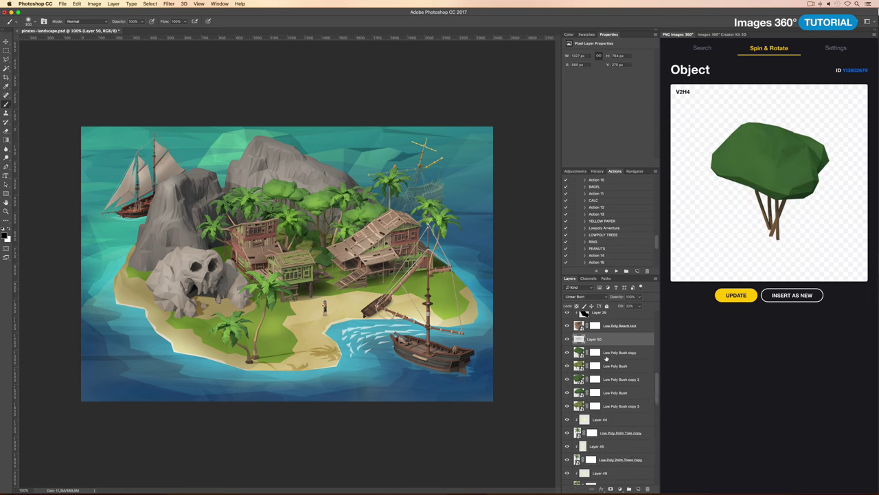
Step: Make two independent bush copies and send the new one down behind other layers
right_click(606, 358)
left_click(653, 296)
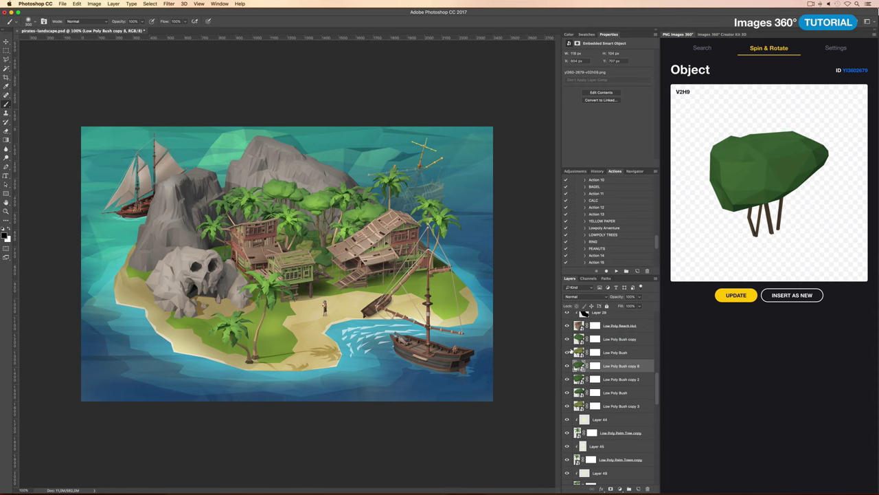
right_click(589, 365)
left_click(649, 269)
left_click_drag(245, 287, 245, 288)
key("ctrl+bracketleft")
key("ctrl+bracketleft")
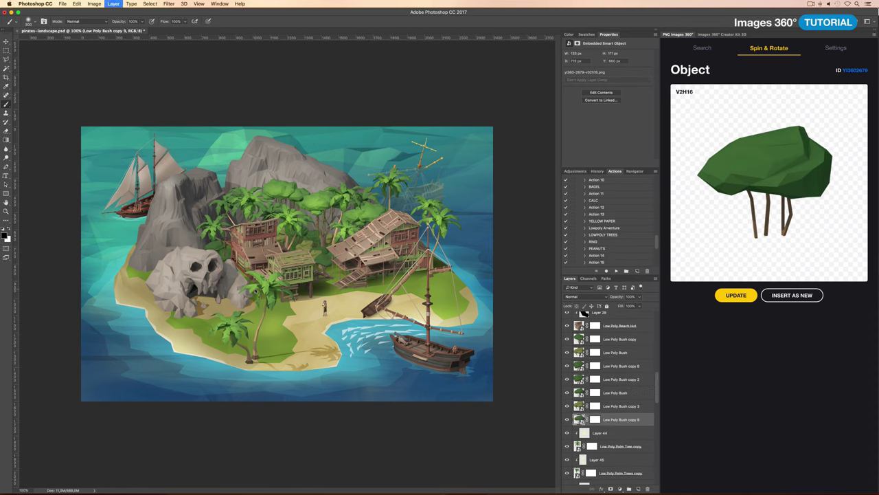
key("ctrl+bracketleft")
key("ctrl+bracketleft")
key("ctrl+bracketleft")
key("ctrl+bracketleft")
key("ctrl+bracketleft")
key("ctrl+bracketleft")
key("ctrl+bracketleft")
key("ctrl+bracketleft")
key("ctrl+bracketleft")
scroll(256, 291, "up", 3)
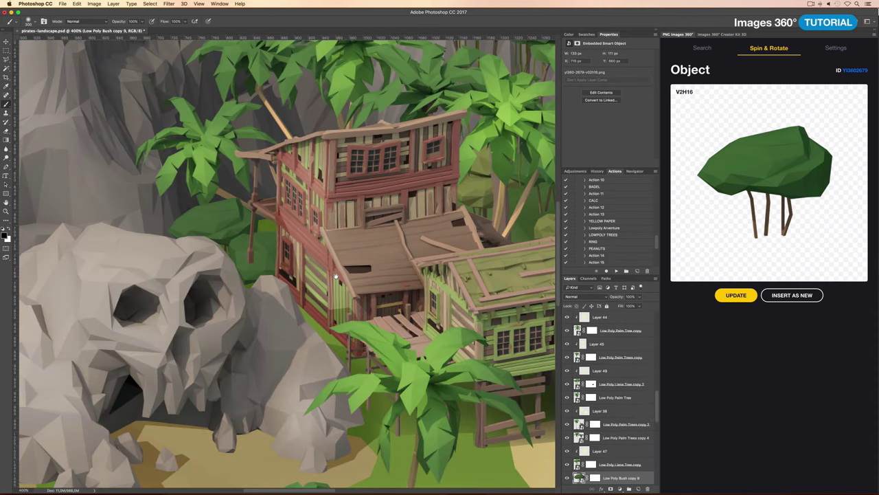
key("ctrl+bracketleft")
key("ctrl+bracketleft")
key("ctrl+bracketleft")
key("ctrl+bracketleft")
key("ctrl+bracketleft")
Step: Make another independent bush copy, then view the whole island and zoom back to the beach
right_click(604, 464)
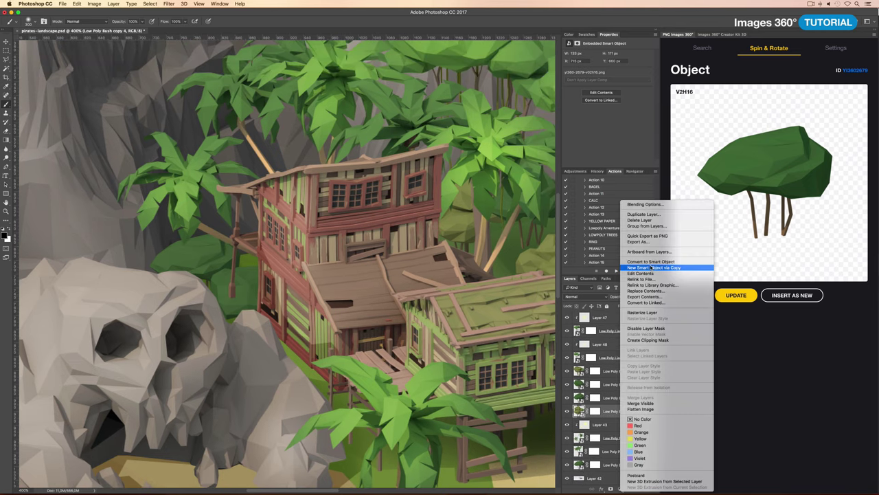
left_click(659, 267)
key("ctrl+0")
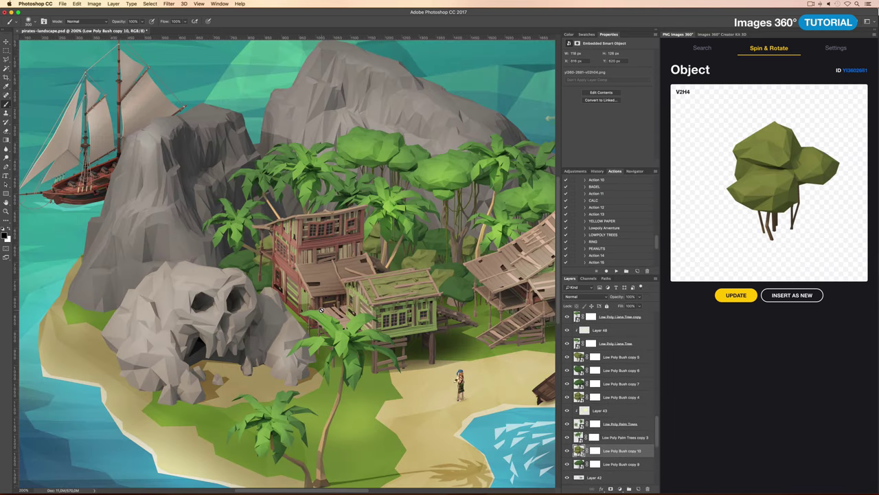
key("ctrl+plus")
key("ctrl+plus")
scroll(604, 453, "down", 5)
Step: Darken the sand on Layer 5 with a Hue/Saturation lightness reduction
left_click(503, 347, "ctrl")
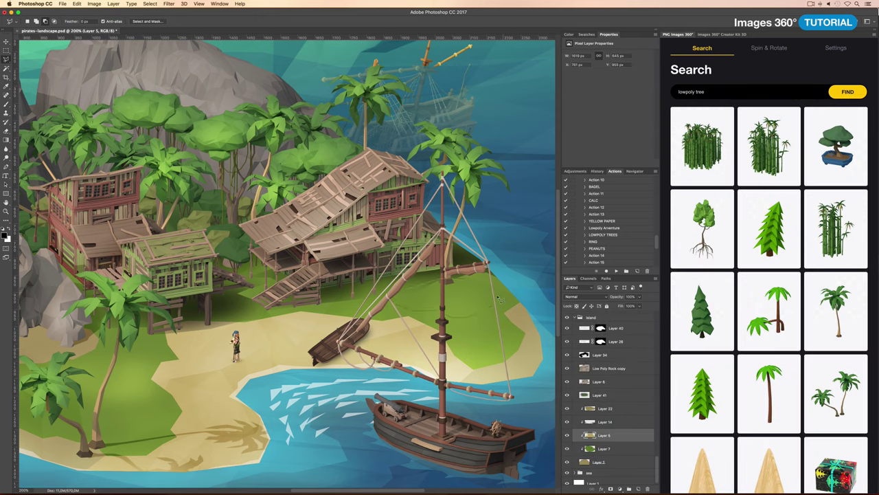
key("Return")
key("alt+BackSpace")
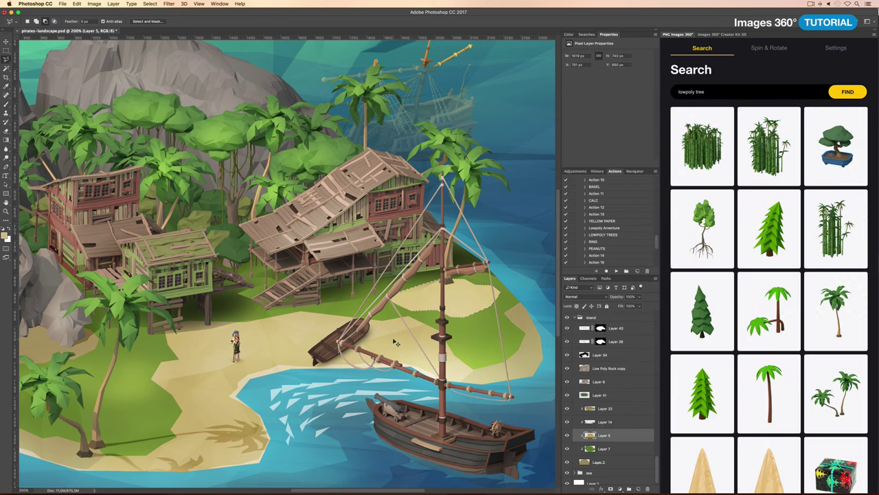
key("ctrl+u")
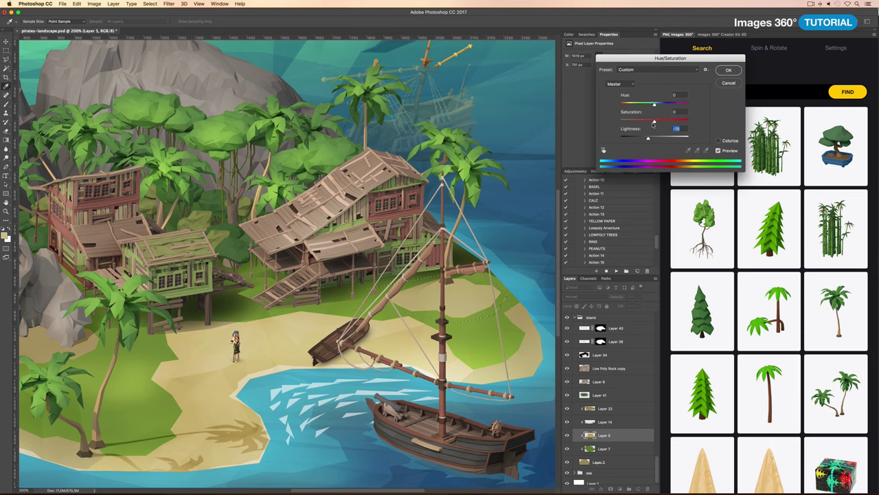
key("Return")
left_click_drag(457, 303, 381, 244)
Step: Change the Images 360 search from 'lowpoly tree' to 'lowpoly cannon'
double_click(710, 93)
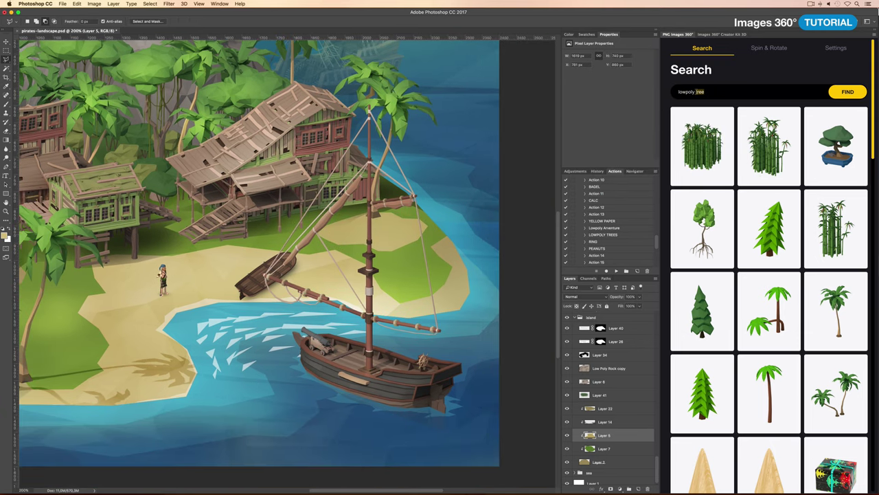
type("nnon")
key("Return")
Step: Place a side-on, scaled-down low-poly cannon on the sand near the mast
left_click(702, 146)
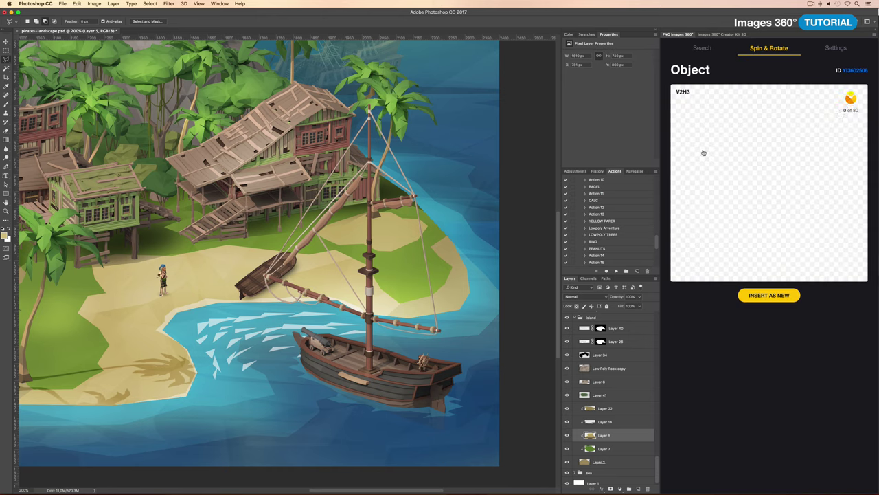
left_click_drag(747, 184, 777, 187)
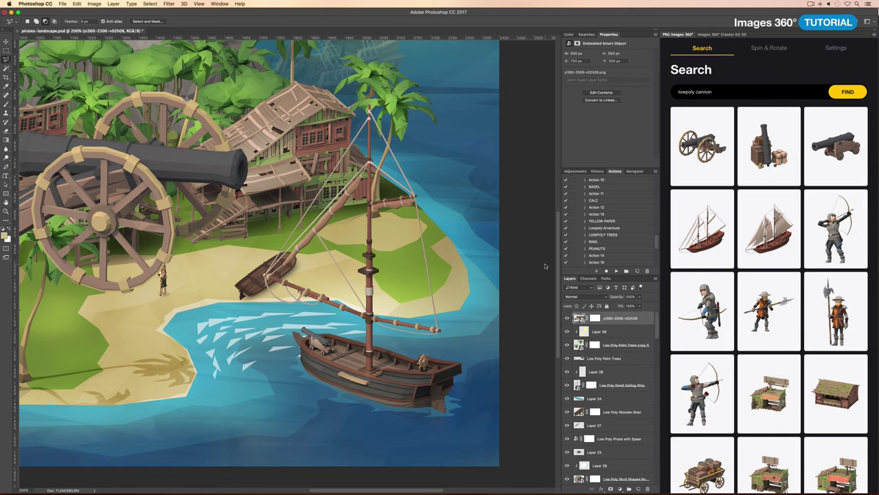
mouse_move(247, 91)
left_mouse_down()
mouse_move(134, 172)
mouse_move(426, 199)
left_mouse_up()
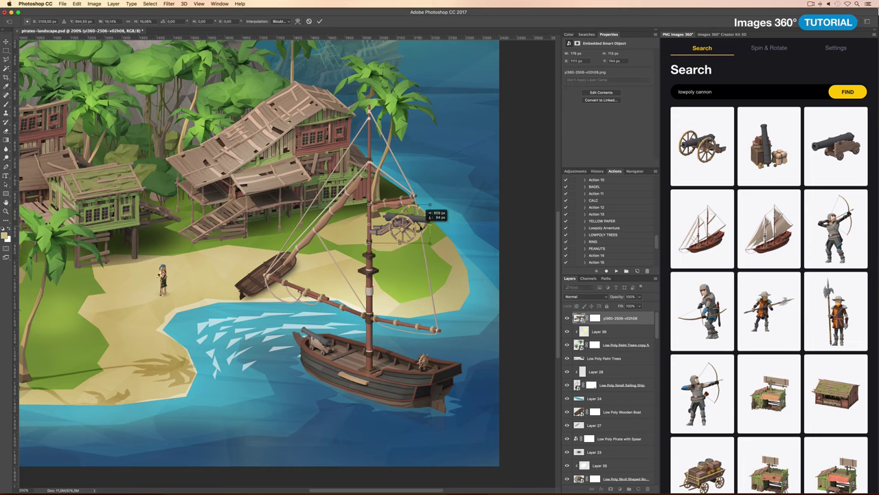
key("Return")
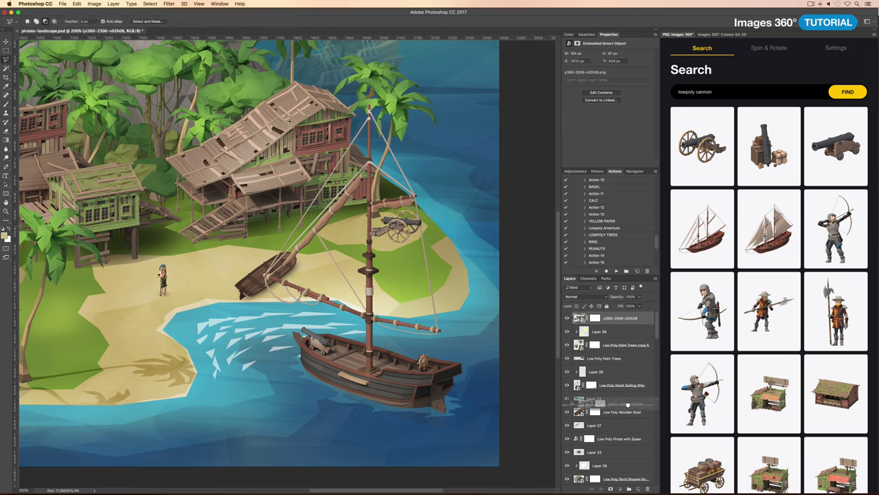
Step: Lower the cannon layer and place a second cannon beside the first
left_click_drag(613, 321, 614, 422)
left_click(756, 49)
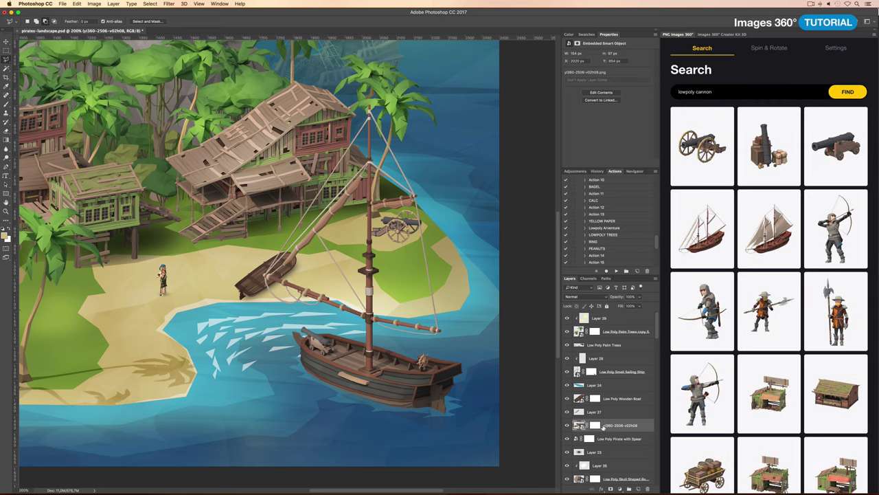
left_click(605, 425)
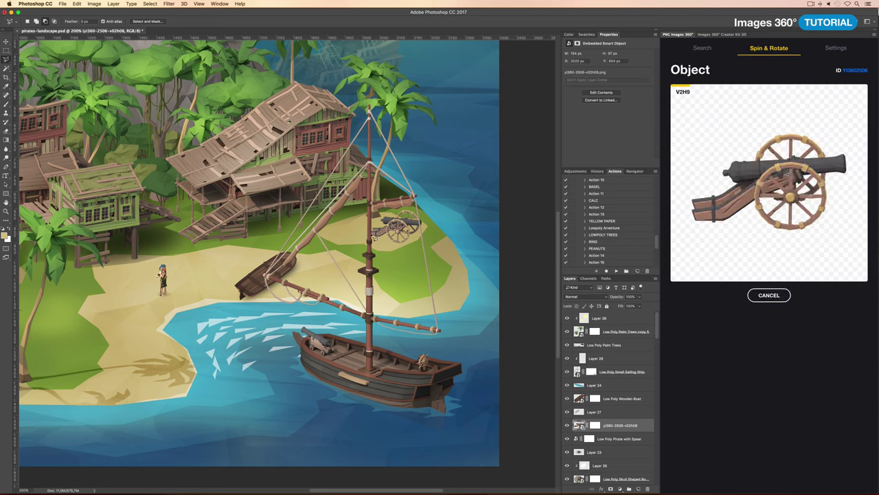
left_click_drag(442, 191, 416, 200)
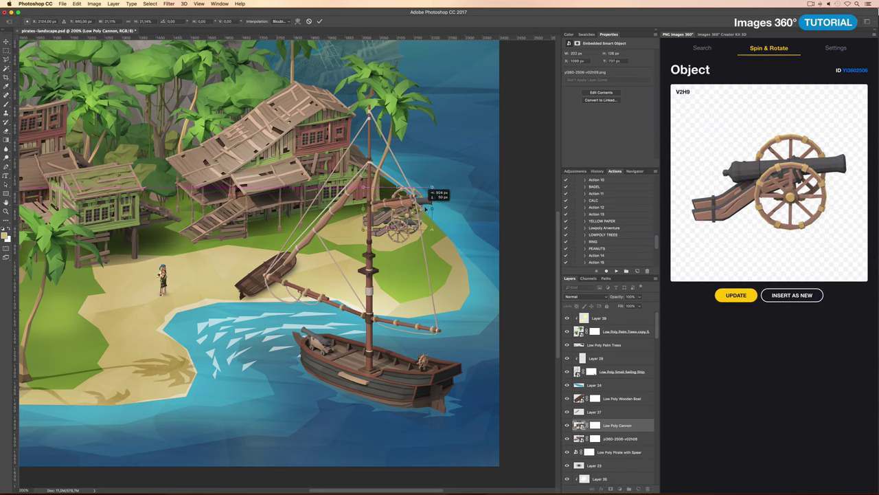
key("Return")
Step: Paint a soft shadow under the lower cannon on a new layer above the pirate with spear
left_click(613, 452)
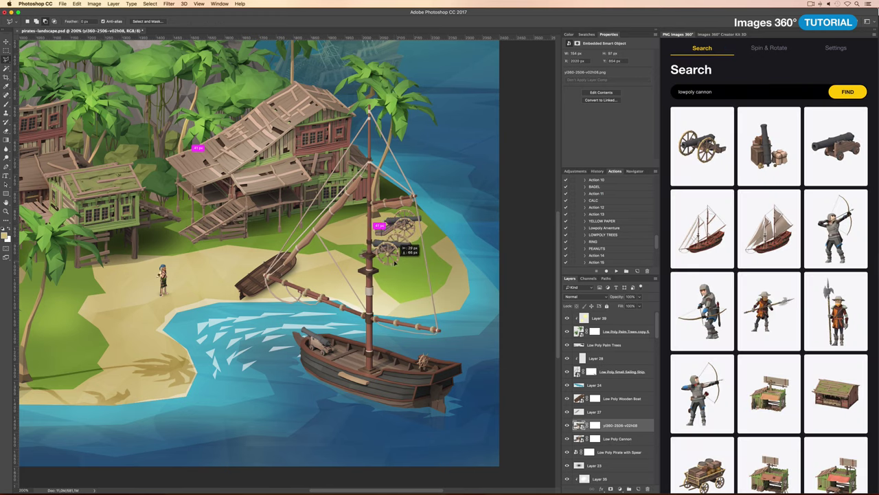
key("ctrl+shift+n")
key("Return")
key("b")
scroll(395, 254, "up", 3)
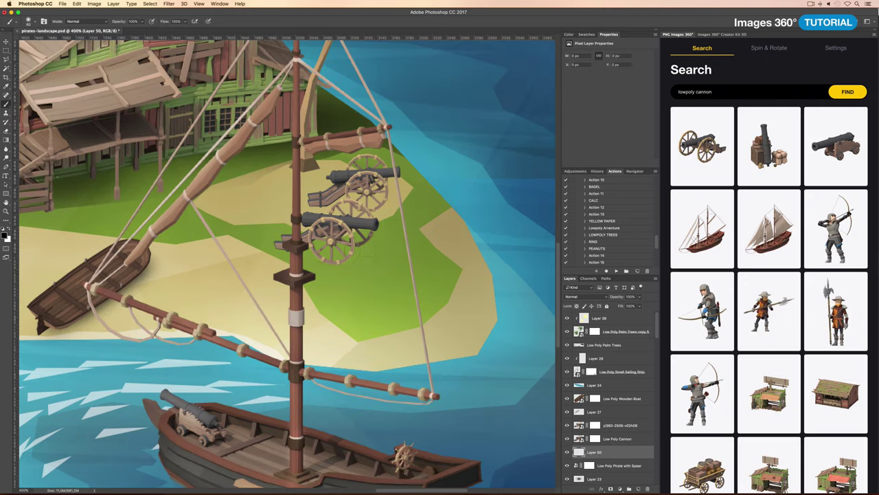
left_click_drag(341, 253, 386, 237)
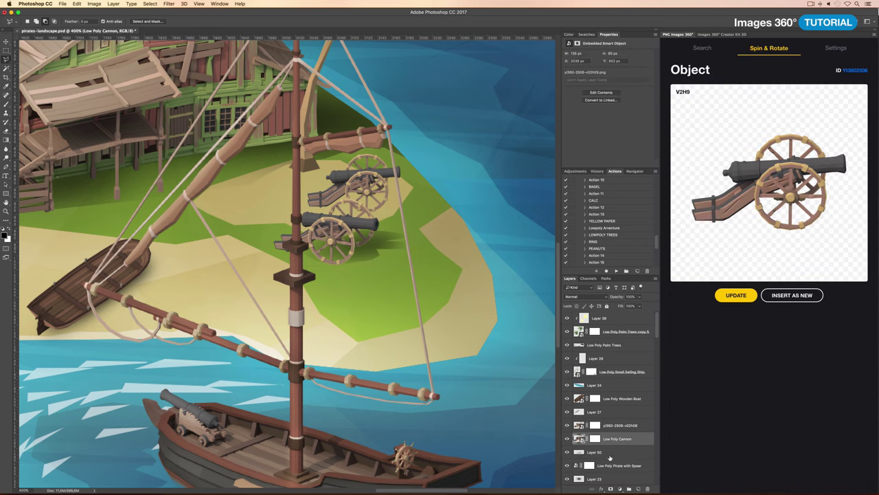
Step: Move the Low Poly Cannon layer below Layer 50 and paint a dark shadow beneath the cannons
left_click_drag(610, 438, 610, 458)
left_click(628, 489, "ctrl")
key("b")
left_click_drag(393, 199, 399, 197)
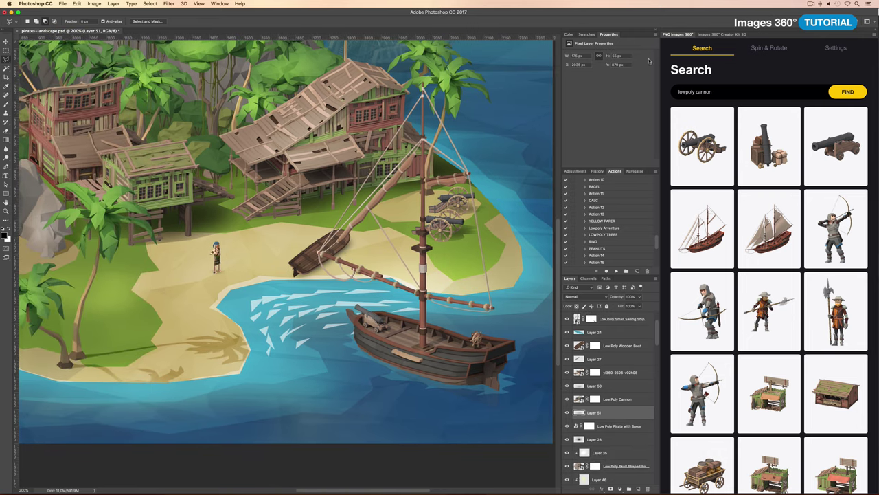
Step: Place the Low Poly Goods cannon-and-crates model into the scene
left_click(762, 153)
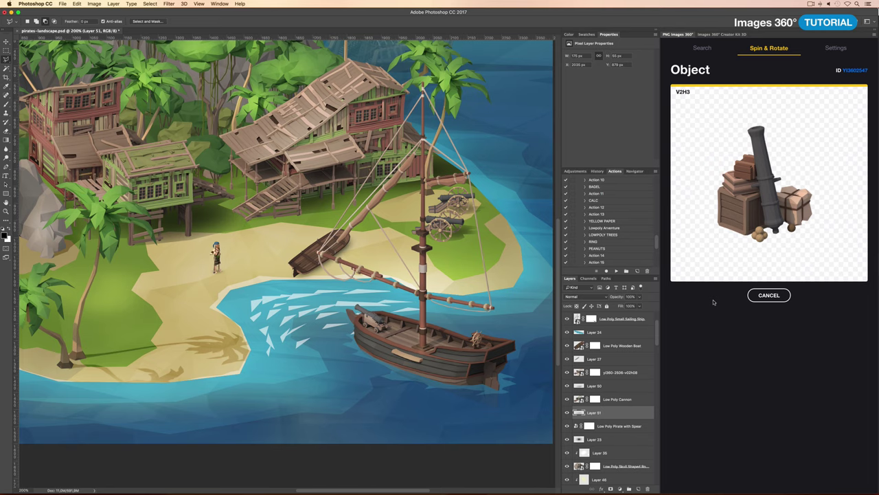
mouse_move(252, 302)
left_mouse_down()
mouse_move(405, 194)
mouse_move(412, 147)
left_mouse_up()
key("Return")
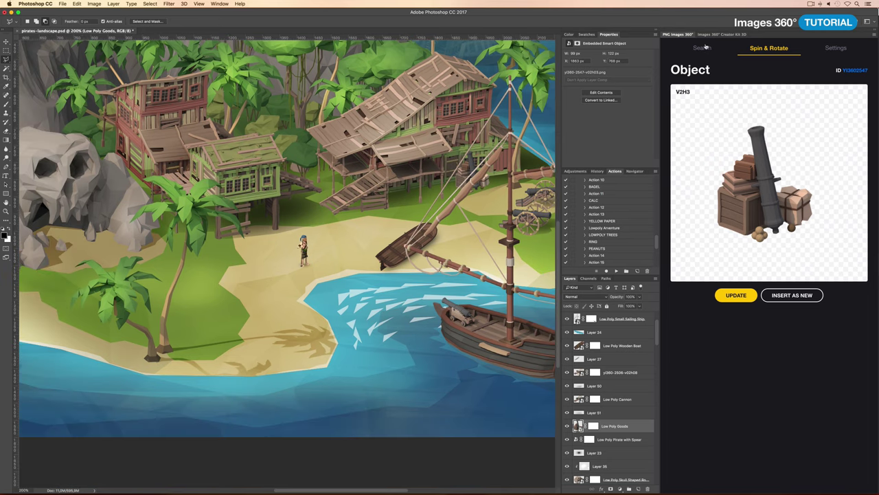
left_click(702, 48)
type("lowpoly")
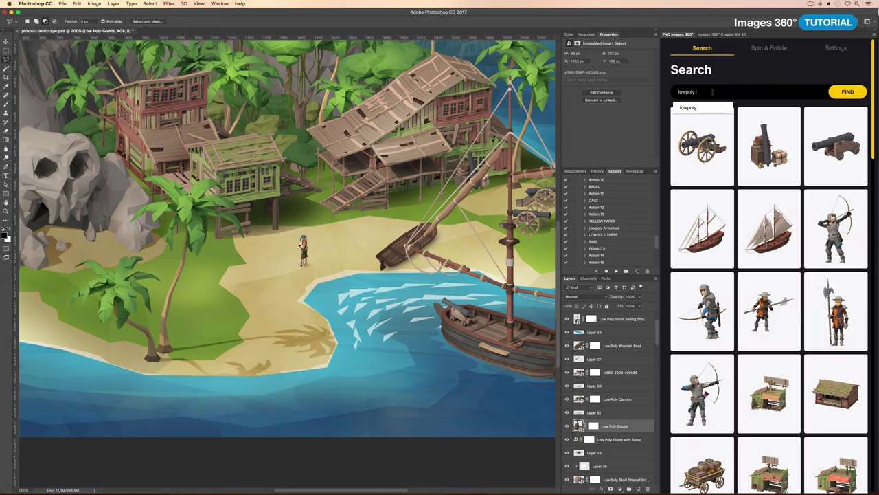
Step: Insert the low-poly wooden crane with hanging crate near the shore
key("Return")
scroll(770, 275, "down", 10)
scroll(770, 275, "down", 10)
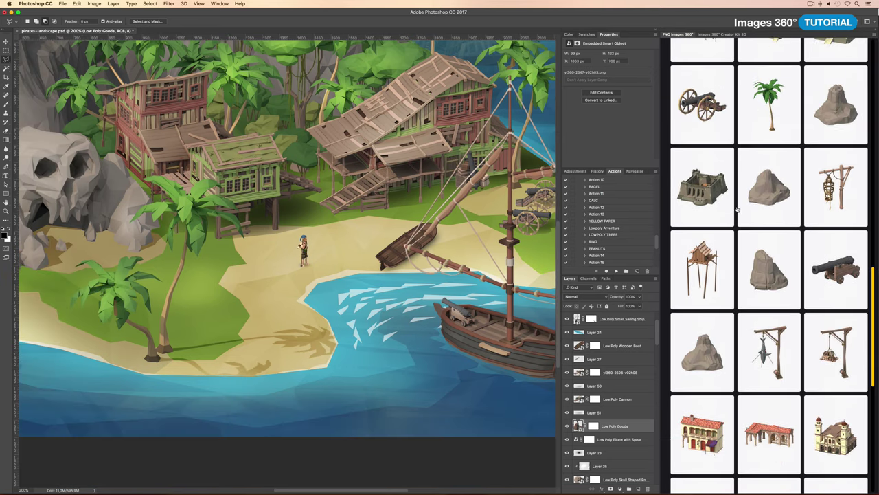
scroll(769, 274, "down", 5)
left_click(835, 294)
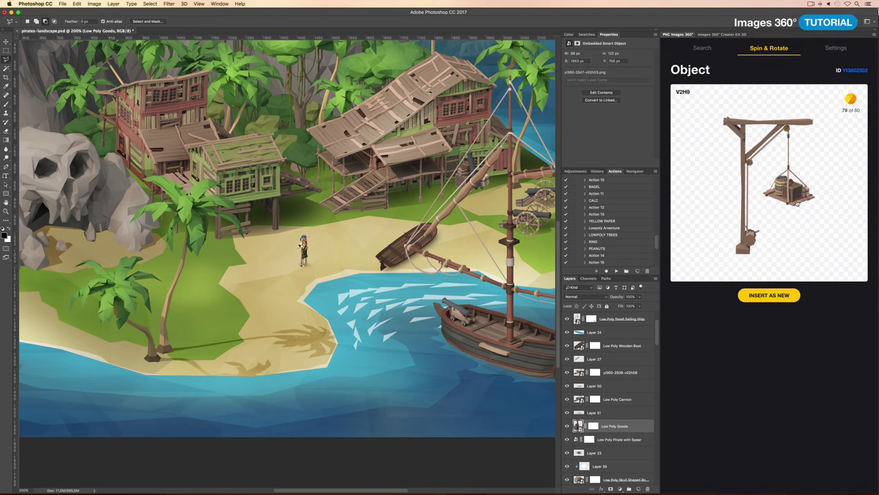
mouse_move(234, 172)
left_mouse_down()
mouse_move(274, 339)
mouse_move(305, 347)
left_mouse_up()
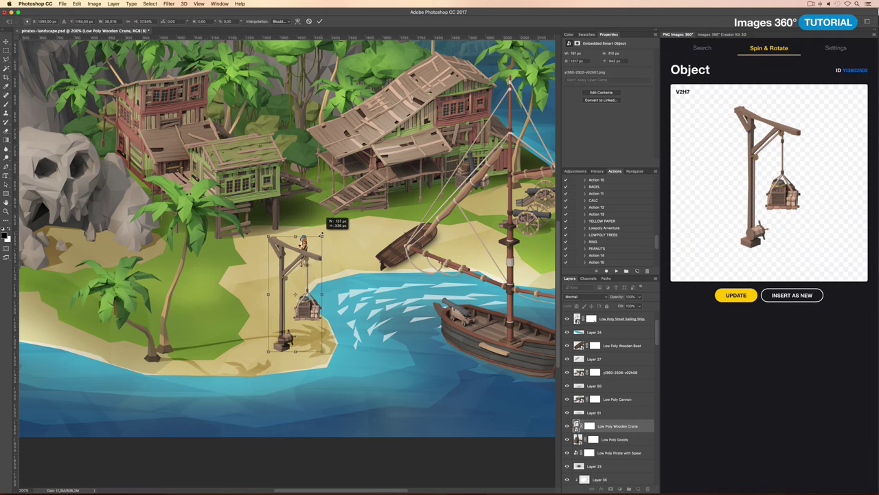
key("Return")
scroll(602, 427, "up", 3)
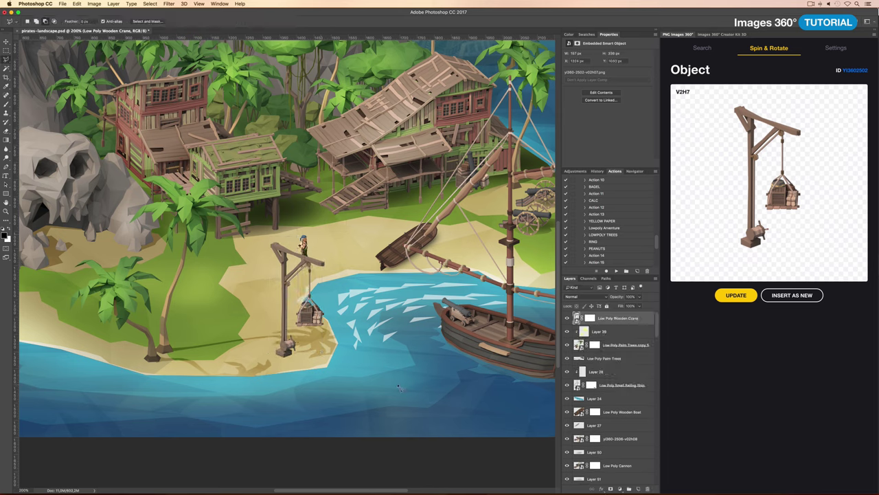
Step: Duplicate the crane, lay the copy flat on the sand, rasterize it and fill it black
key("ctrl+j")
key("ctrl+t")
mouse_move(329, 237)
left_mouse_down()
mouse_move(410, 369)
mouse_move(422, 351)
left_mouse_up()
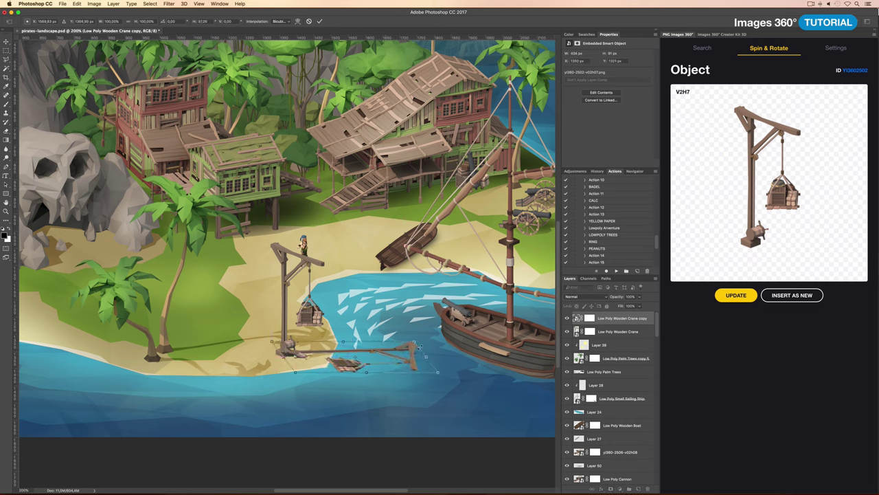
right_click(605, 318)
left_click(628, 309)
key("shift+alt+BackSpace")
Step: Set the crane shadow to Soft Light at 70% fill, below the palm trees
left_click(584, 296)
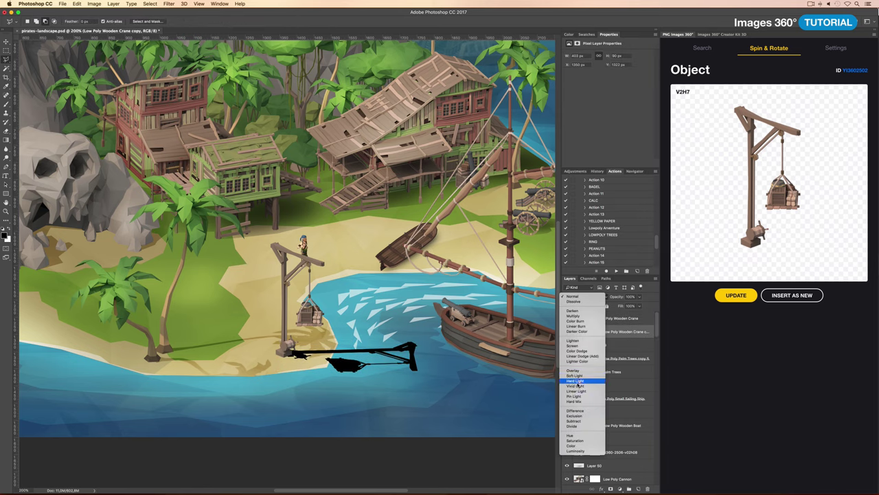
left_click(575, 375)
left_click_drag(608, 367, 607, 365)
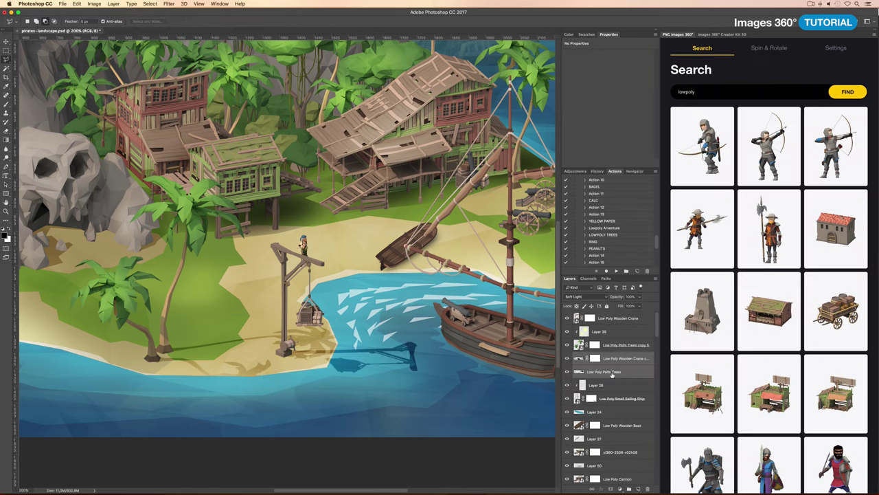
left_click(604, 372)
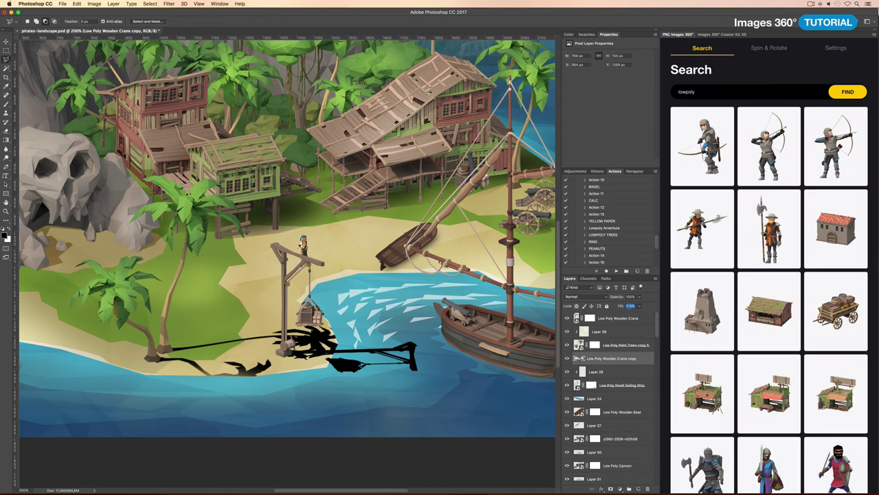
Step: Group the selected bush layers and name the group 'trees'
scroll(622, 391, "down", 5)
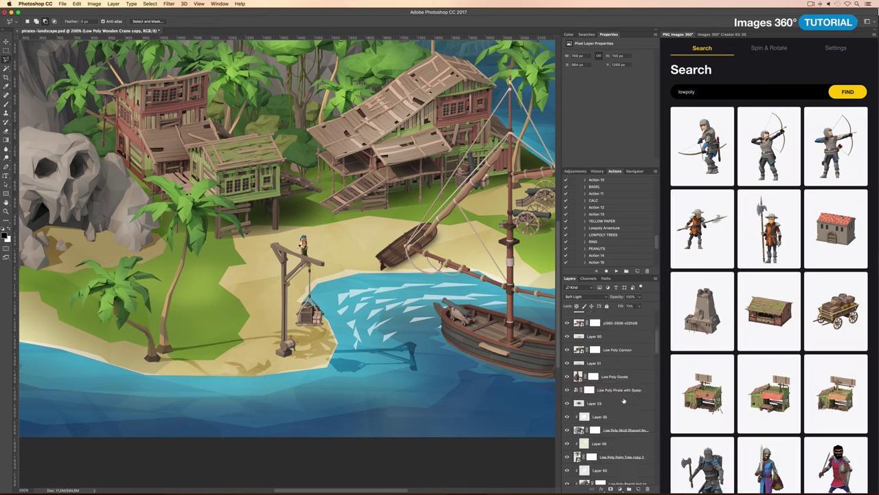
scroll(615, 405, "down", 5)
scroll(604, 419, "down", 5)
scroll(601, 419, "down", 5)
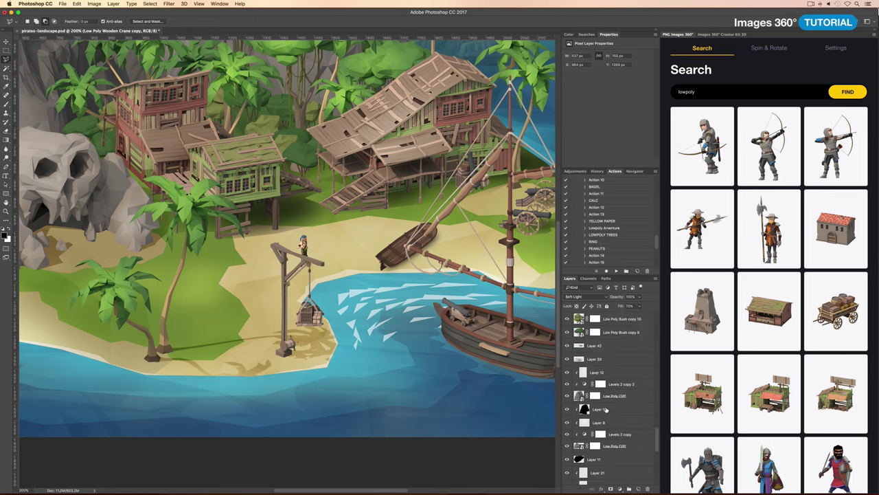
scroll(605, 407, "down", 5)
scroll(609, 393, "down", 5)
scroll(613, 382, "down", 5)
key("ctrl+g")
double_click(591, 375)
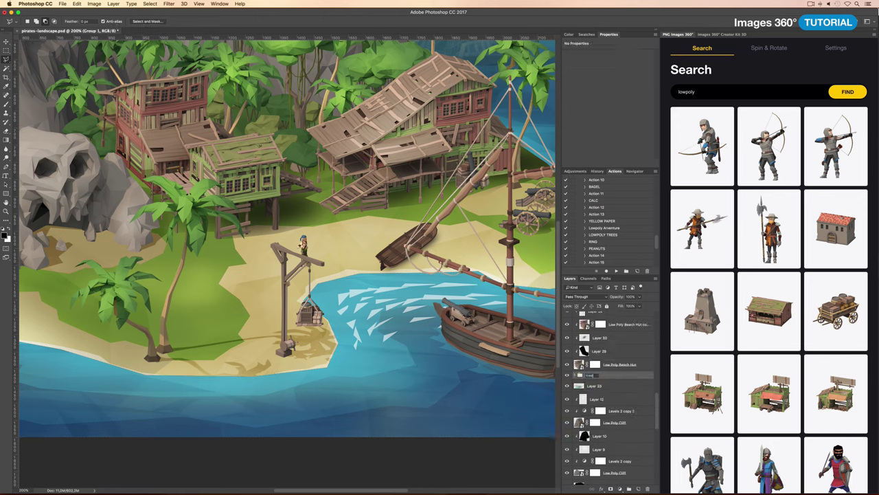
left_click(584, 386)
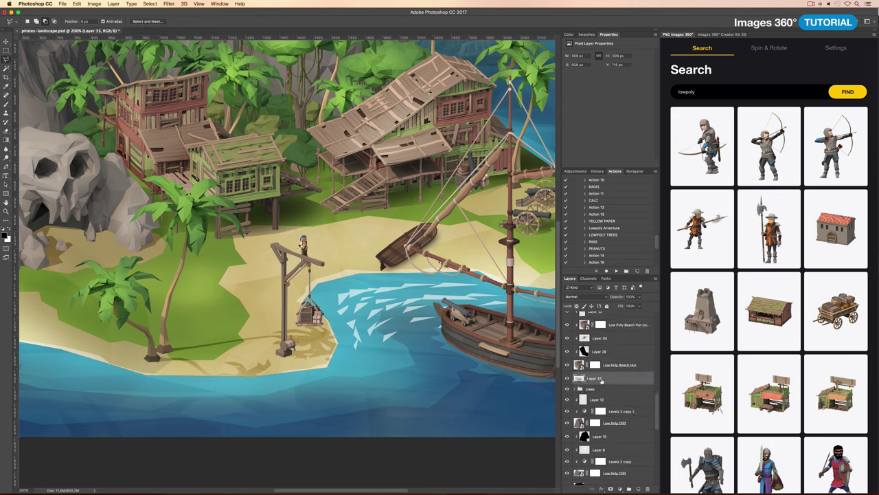
Step: Give the trees, mountains, sea top, island and sea groups colour labels
scroll(612, 390, "down", 5)
scroll(613, 390, "up", 3)
left_click(594, 376)
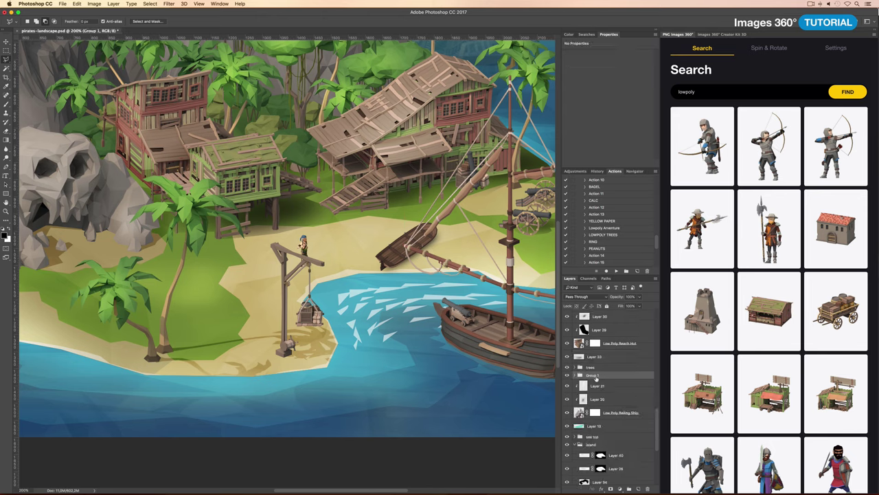
right_click(597, 375)
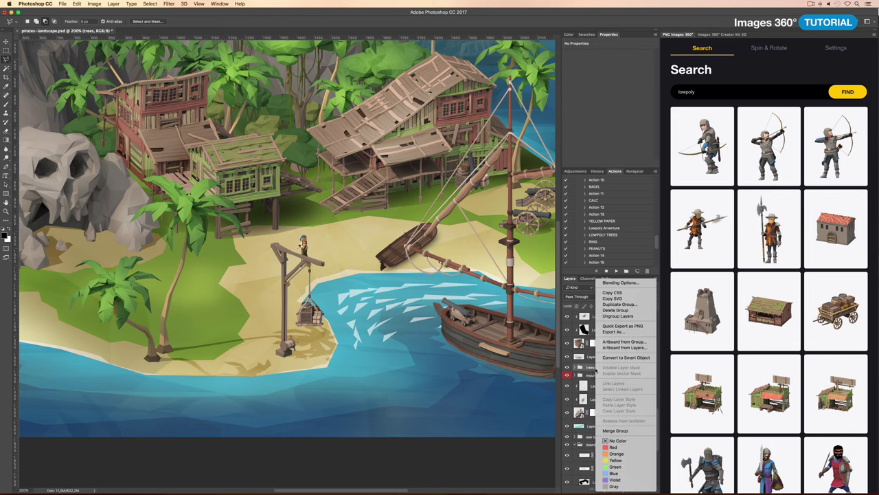
left_click(612, 450)
right_click(605, 462)
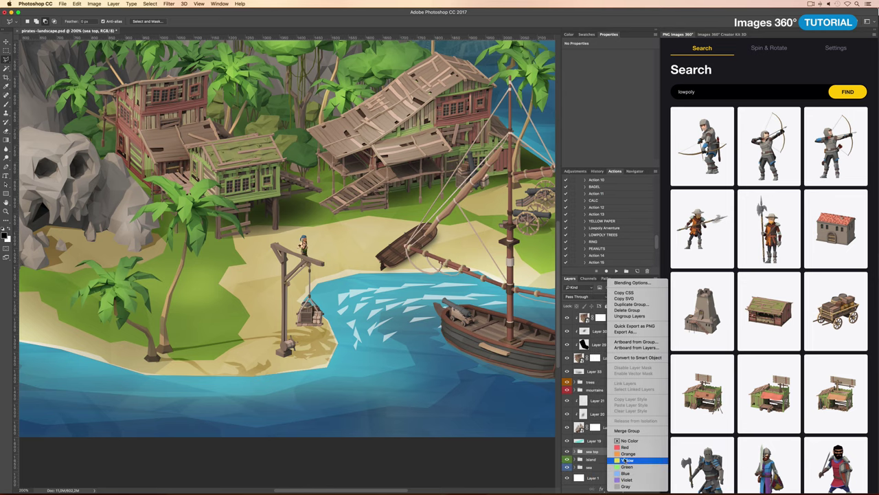
left_click(622, 454)
Step: Insert the 'lowpoly cabin' ladder tower and shrink it onto the left shore
scroll(612, 398, "down", 5)
type("cabin")
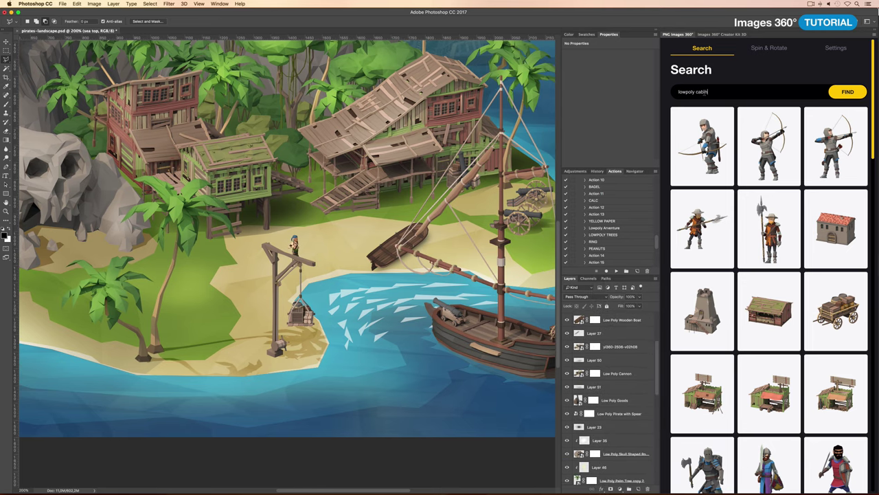
key("Return")
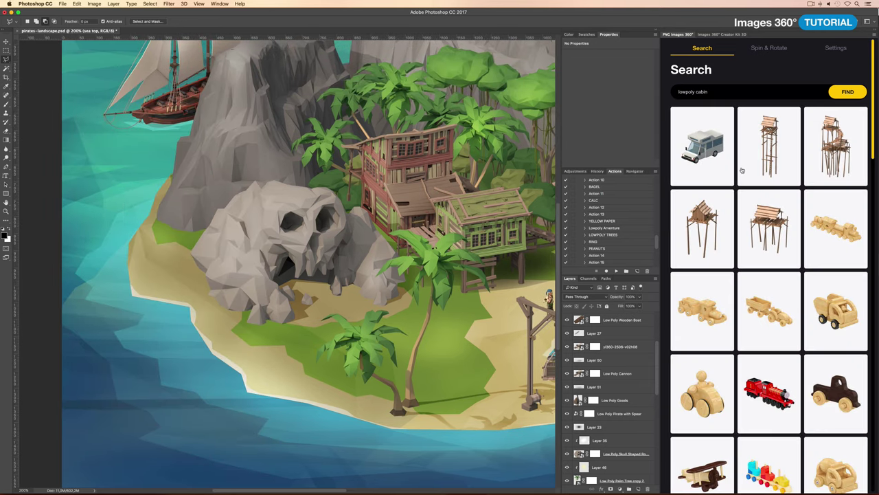
left_click(766, 173)
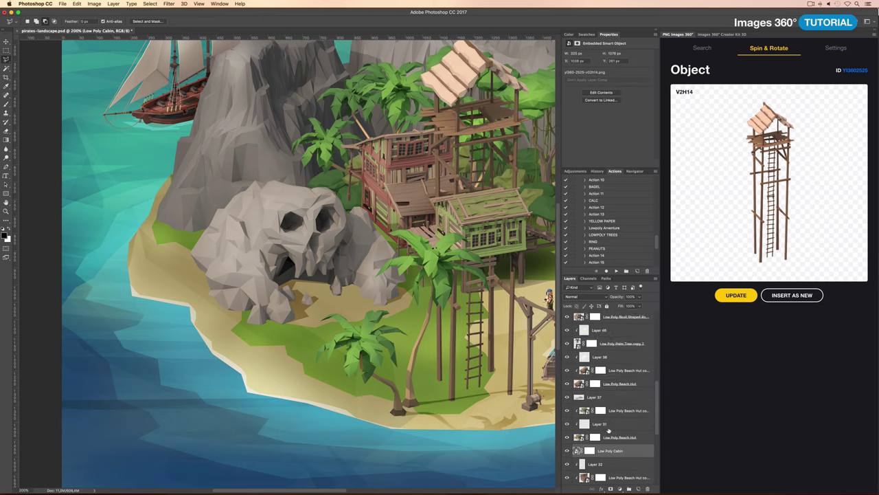
key("ctrl+t")
left_click_drag(433, 275, 310, 274)
mouse_move(309, 206)
left_mouse_down()
mouse_move(162, 125)
mouse_move(199, 206)
left_mouse_up()
key("Return")
Step: Add new layers 52 and 53 above the cabin for shading
key("l")
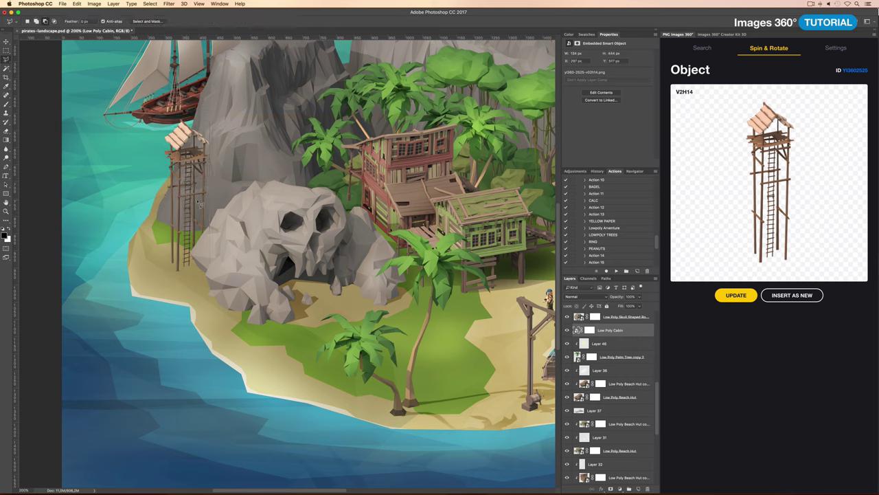
key("ctrl+shift+alt+n")
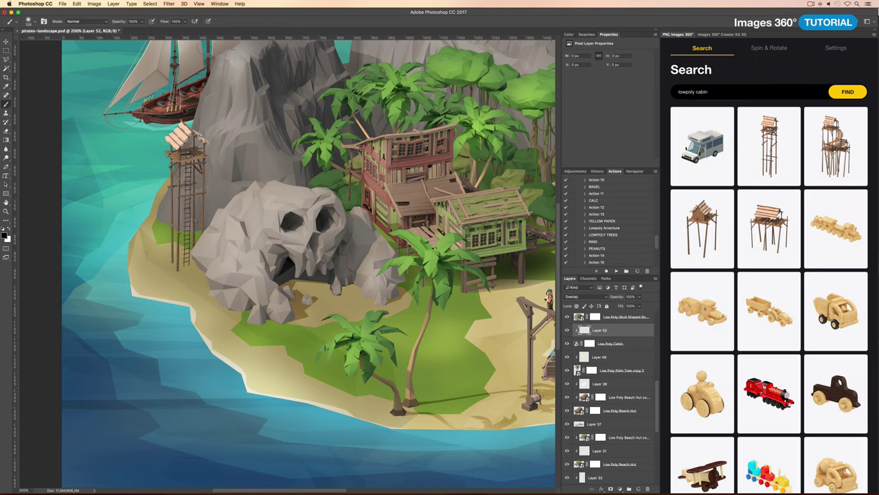
key("ctrl+1")
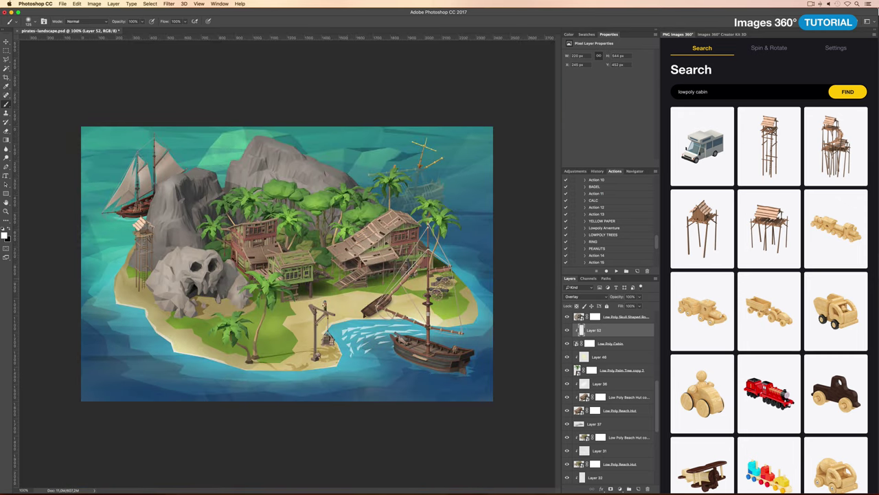
key("ctrl+shift+alt+n")
scroll(98, 287, "up", 3)
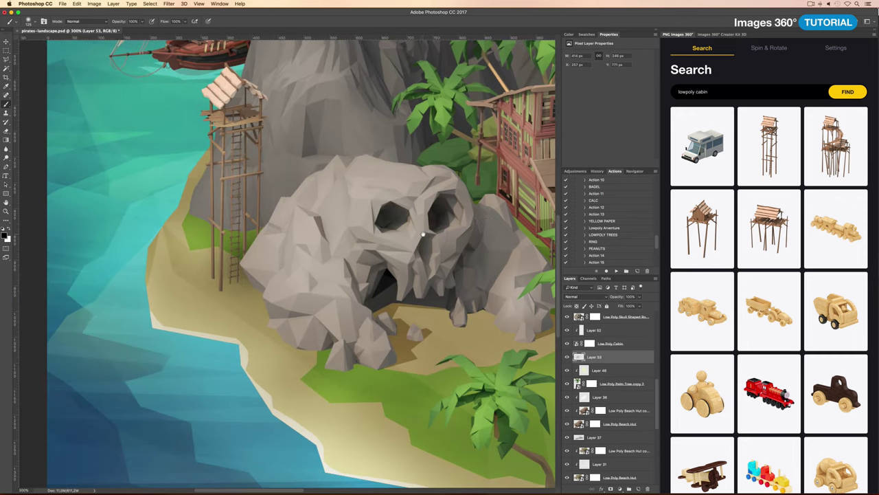
key("l")
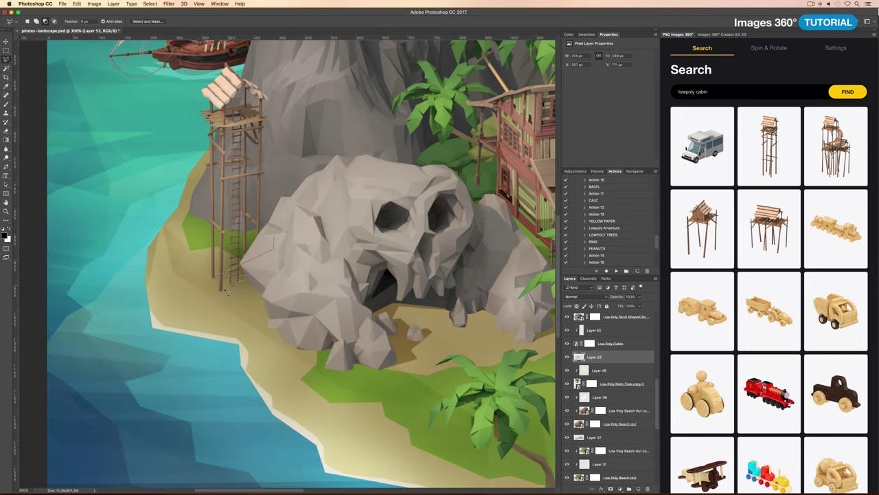
key("super+0")
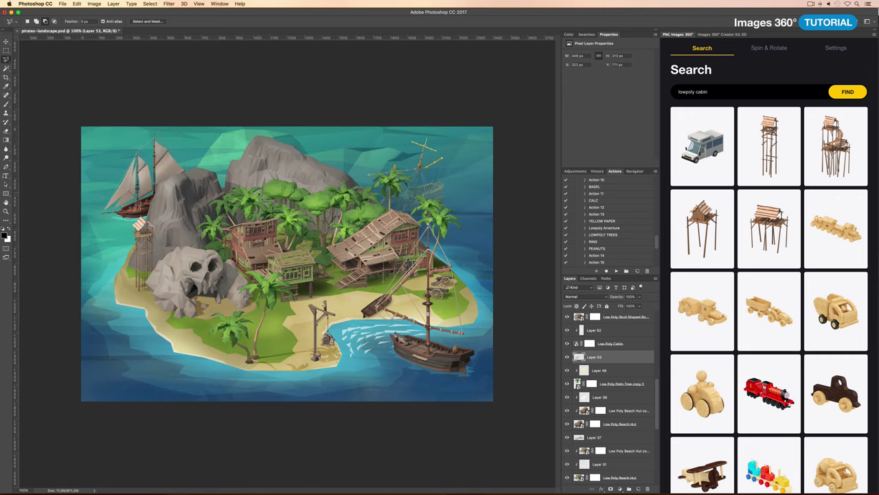
scroll(352, 173, "up", 5)
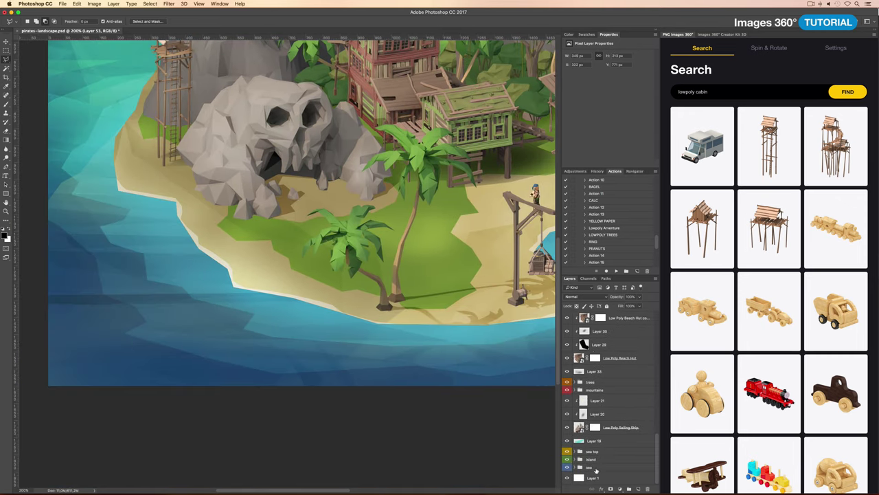
Step: Search Images 360 for 'shark' and insert the Low Poly Shark as a new layer
type("shark")
key("Return")
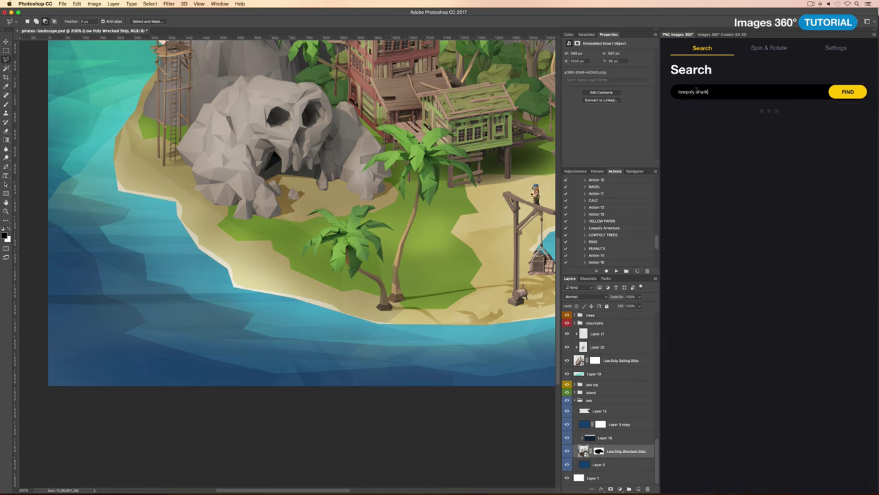
left_click(774, 154)
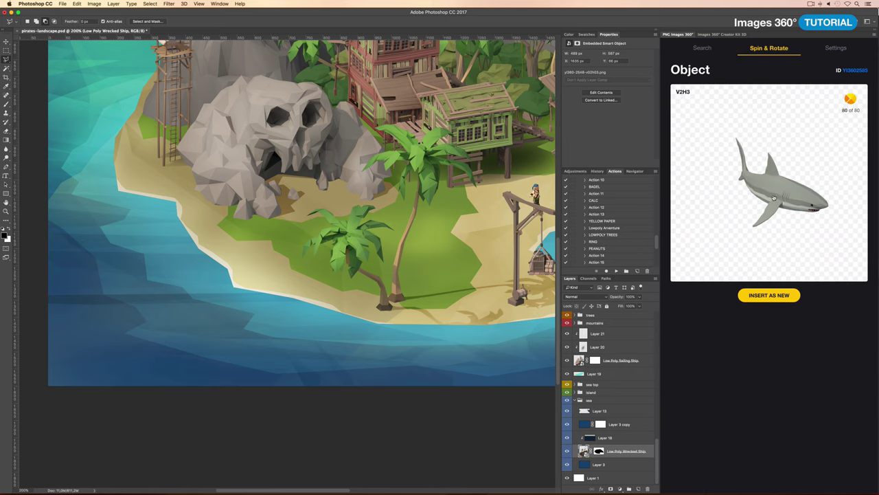
left_click(768, 295)
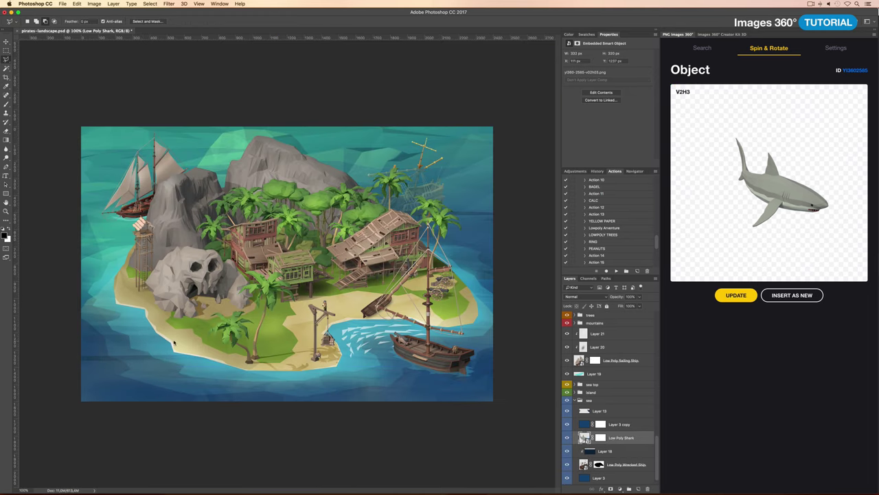
Step: Move the shark into the sea top group and shrink it into the lower-left sea
key("ctrl+bracketright")
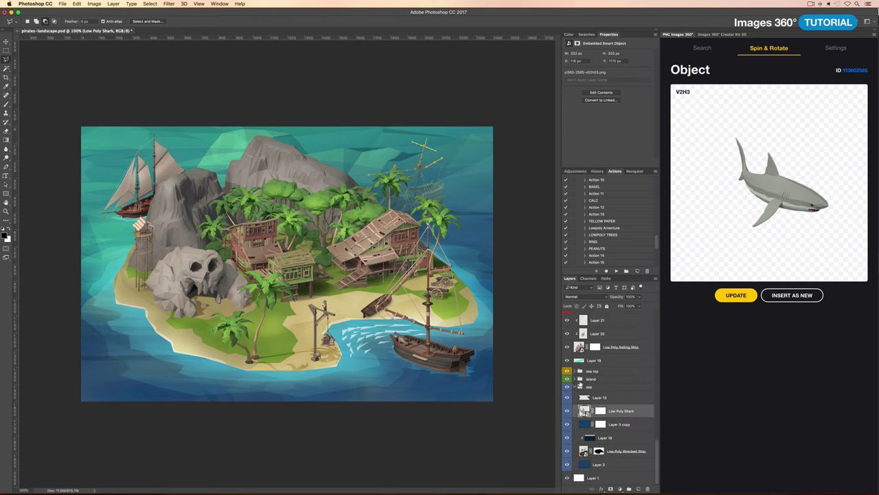
left_click(575, 371)
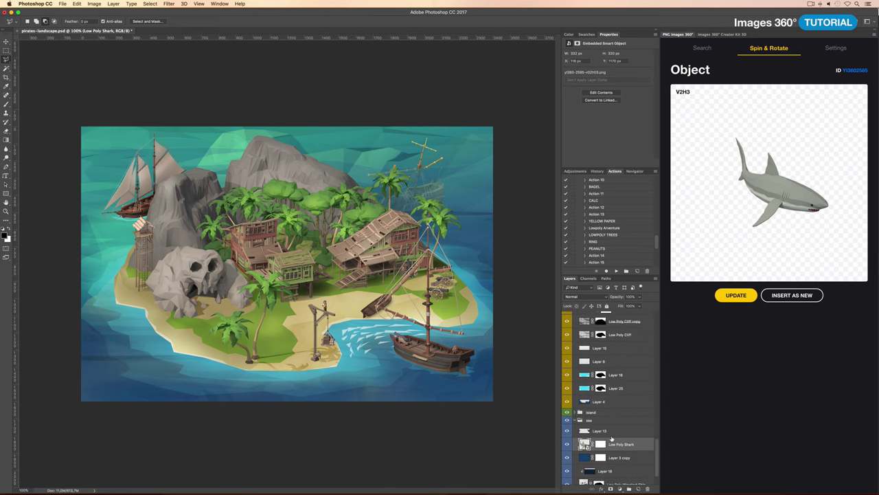
key("ctrl+bracketright")
key("ctrl+bracketright")
key("ctrl+t")
left_click_drag(158, 328, 131, 350)
key("Return")
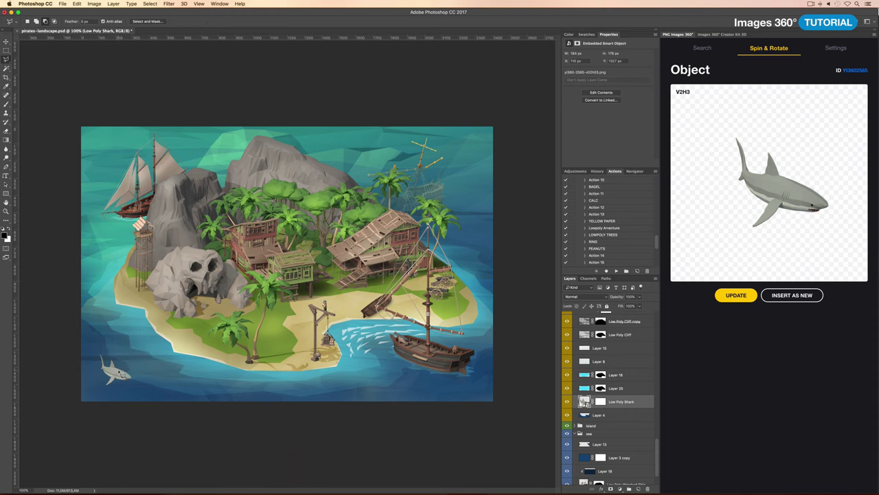
Step: Duplicate the Layer 4 water and clip the copy to the shark
scroll(131, 351, "up", 5)
scroll(324, 283, "down", 5)
key("ctrl+j")
key("ctrl+bracketright")
Step: Add a layer mask to the Layer 4 copy water layer
key("l")
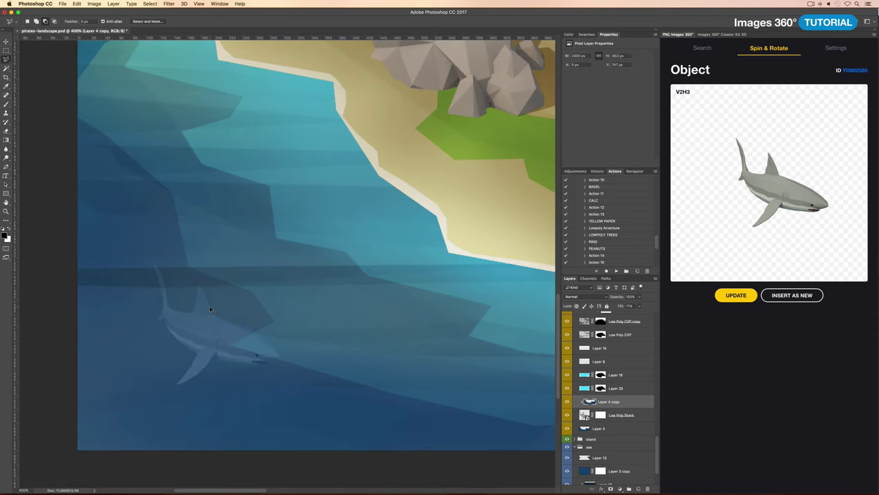
scroll(325, 283, "up", 5)
left_click(611, 489)
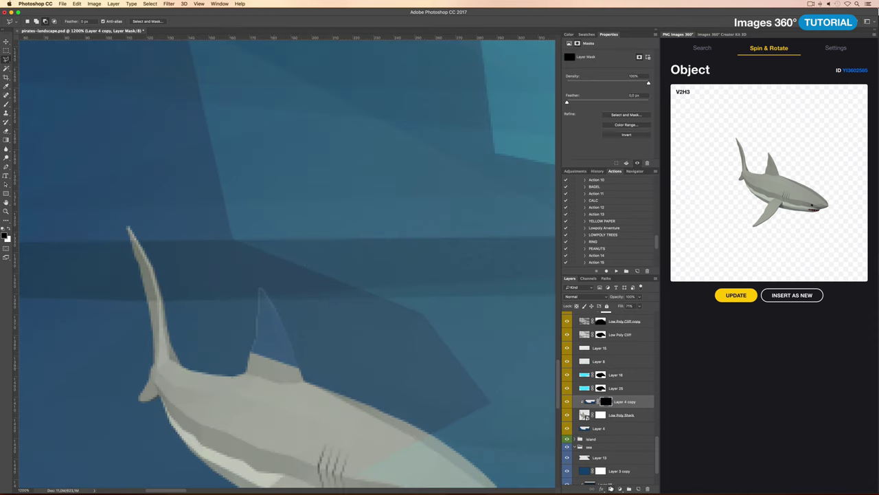
scroll(492, 359, "down", 3)
Step: Insert a left-facing shark and place it in the lower-left sea
left_click_drag(714, 179, 807, 199)
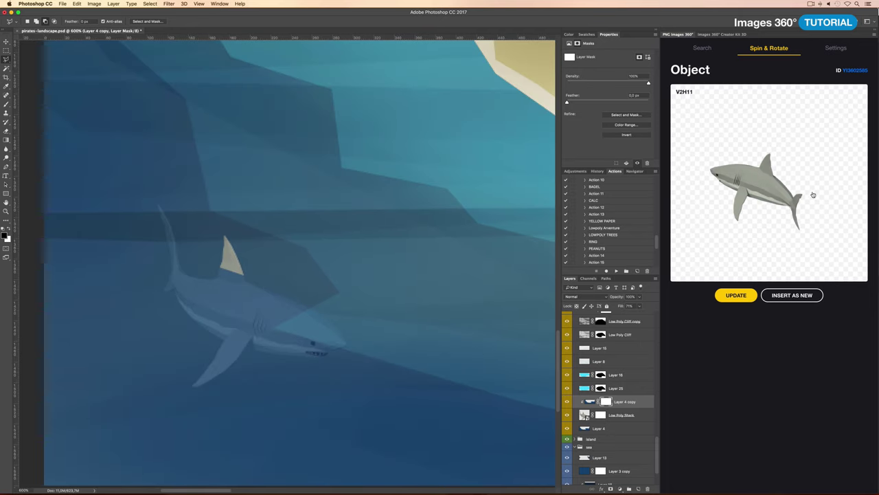
left_click(787, 296)
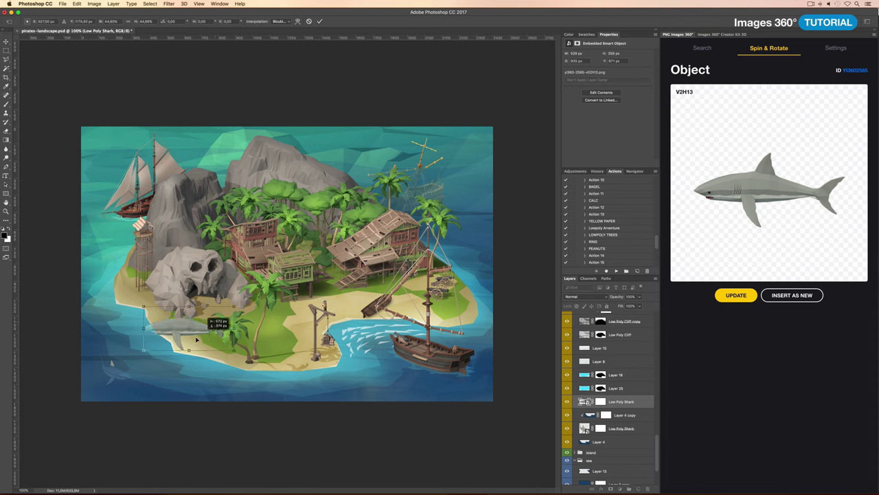
left_click_drag(196, 340, 139, 358)
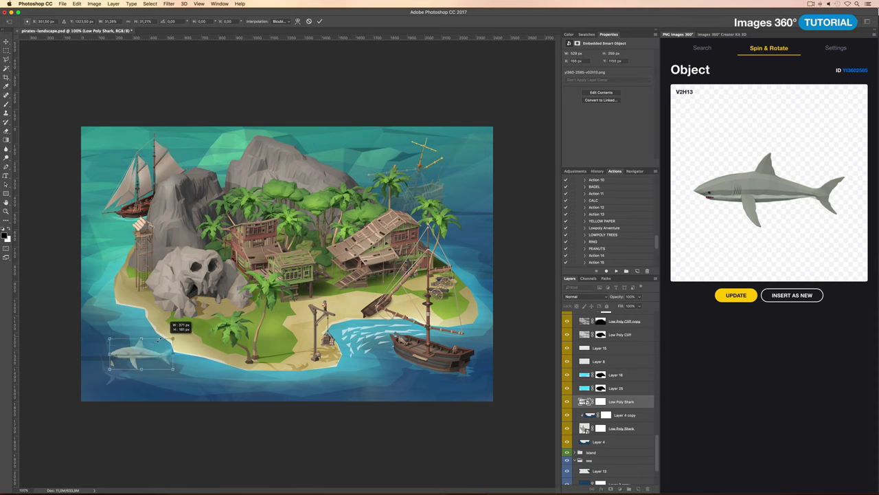
key("Return")
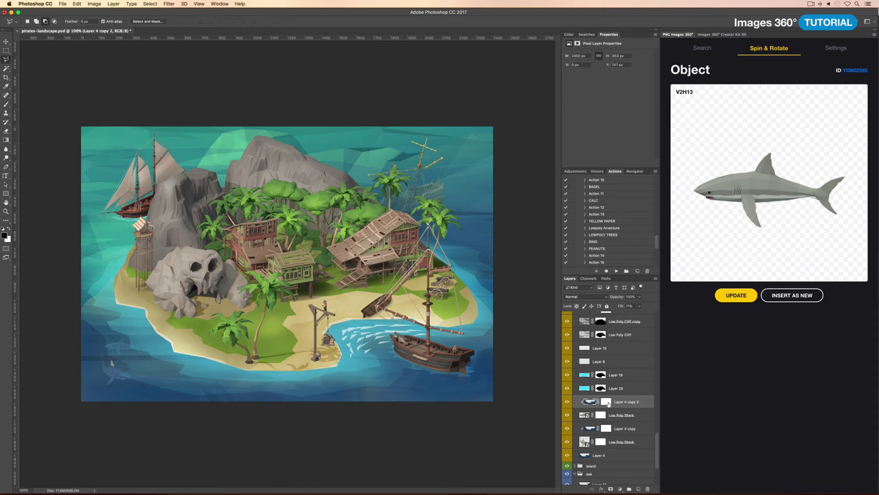
Step: Clip a duplicated Layer 4 water copy to the new shark and zoom out
left_click_drag(618, 415, 617, 399)
key("ctrl+plus")
key("ctrl+plus")
key("ctrl+plus")
key("ctrl+plus")
key("ctrl+plus")
key("ctrl+plus")
key("ctrl+plus")
key("ctrl+plus")
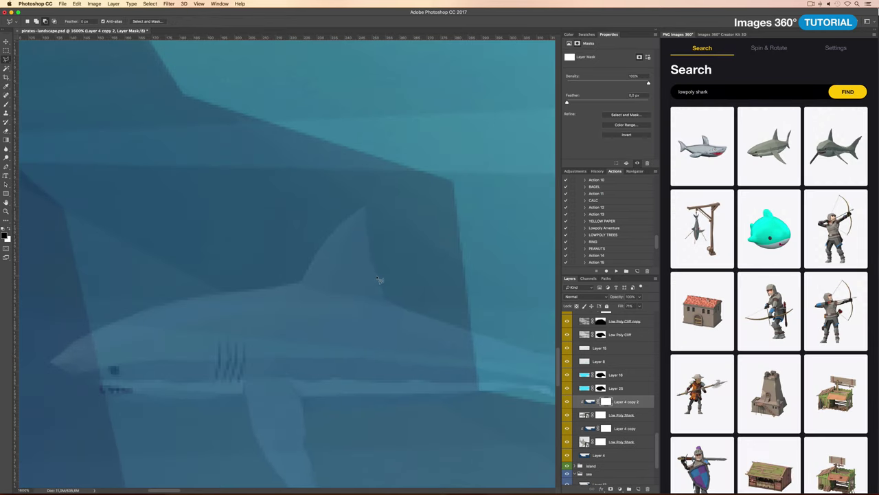
key("ctrl+minus")
key("ctrl+minus")
key("ctrl+minus")
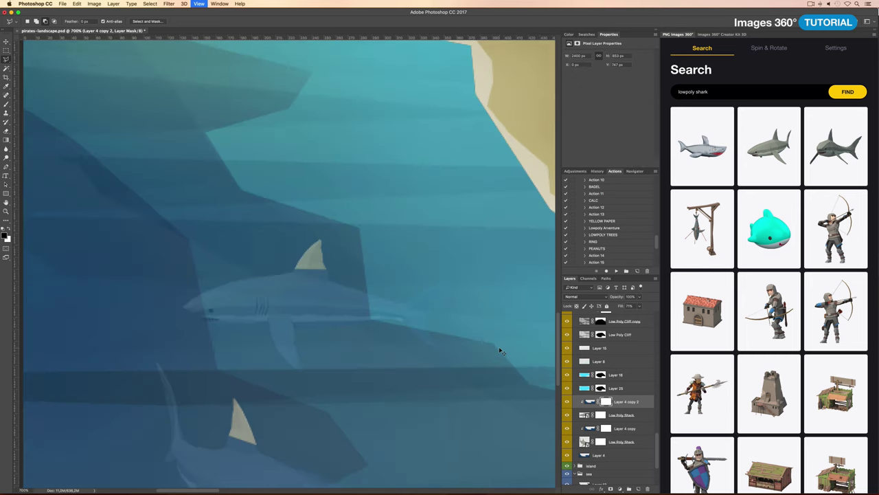
key("ctrl+minus")
key("ctrl+minus")
key("ctrl+minus")
Step: Create Layer 54 and select the water line around the upper shark fin
key("ctrl+shift+n")
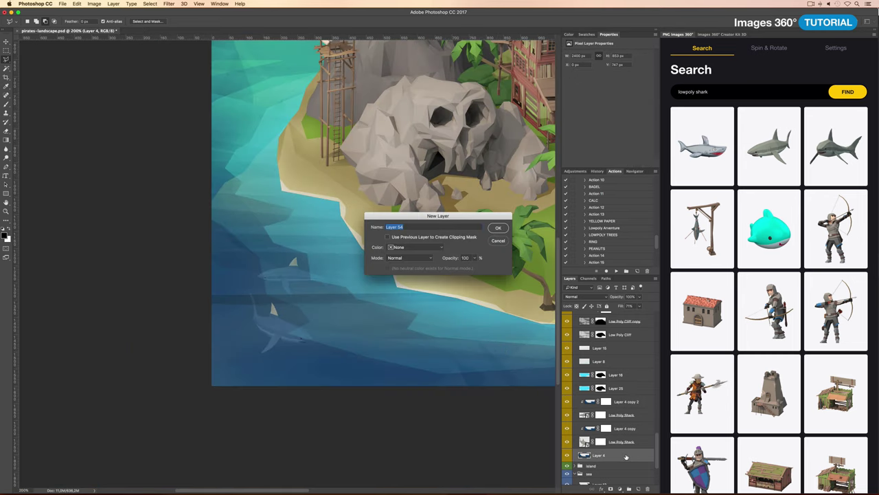
key("Return")
key("ctrl+plus")
key("ctrl+plus")
key("ctrl+plus")
key("ctrl+plus")
key("ctrl+plus")
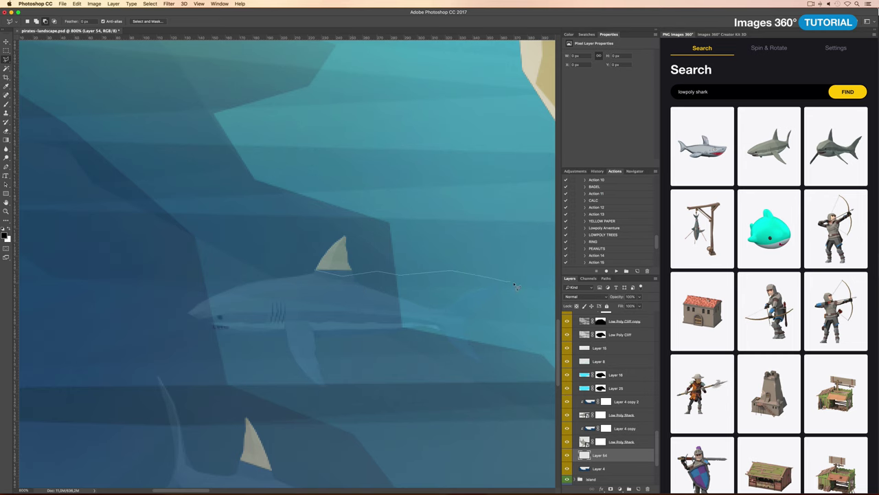
double_click(364, 270)
scroll(383, 263, "down", 5)
scroll(383, 264, "left", 3)
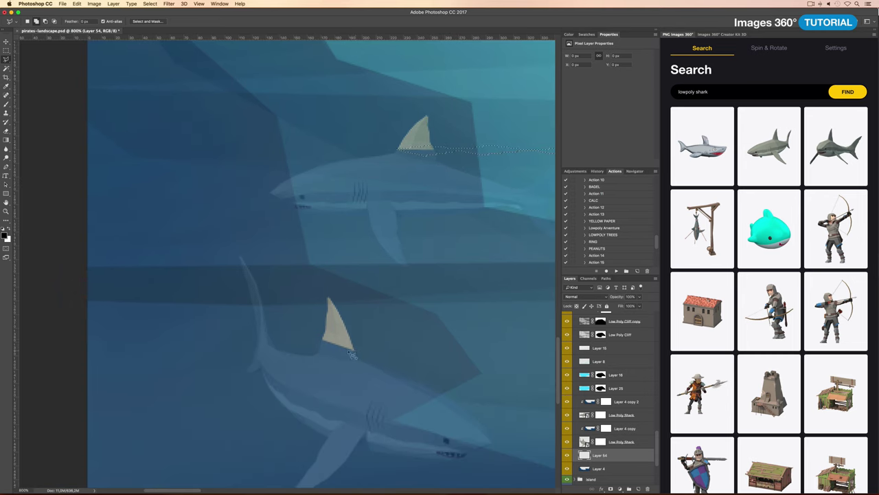
Step: Outline the water line around the lower shark fin
left_click(353, 351)
left_click(297, 351)
left_click(297, 334)
left_click(256, 315)
left_click(228, 316)
left_click(180, 262)
left_click(360, 353)
scroll(360, 353, "up", 5)
Step: Fill the fin selections with light cyan, deselect, and lower Layer 54's fill to 37%
key("b")
left_click(474, 153, "alt")
key("alt+BackSpace")
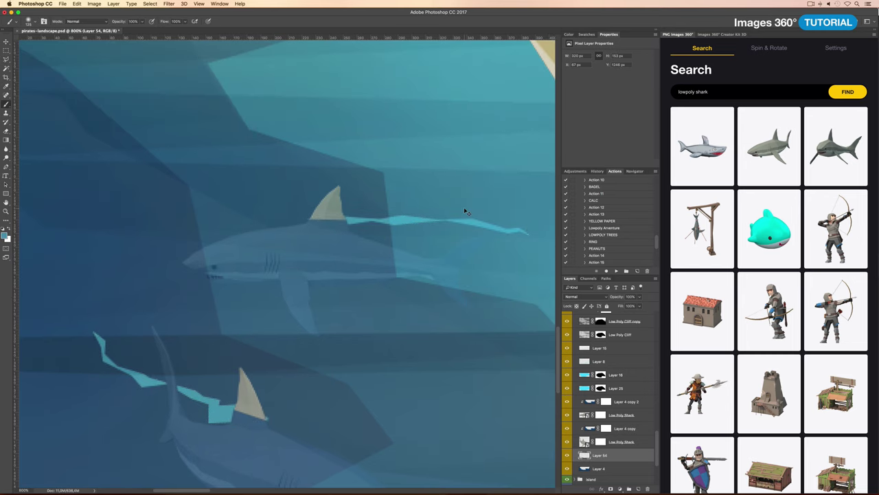
key("ctrl+bracketright")
key("ctrl+bracketright")
key("ctrl+bracketright")
key("ctrl+bracketright")
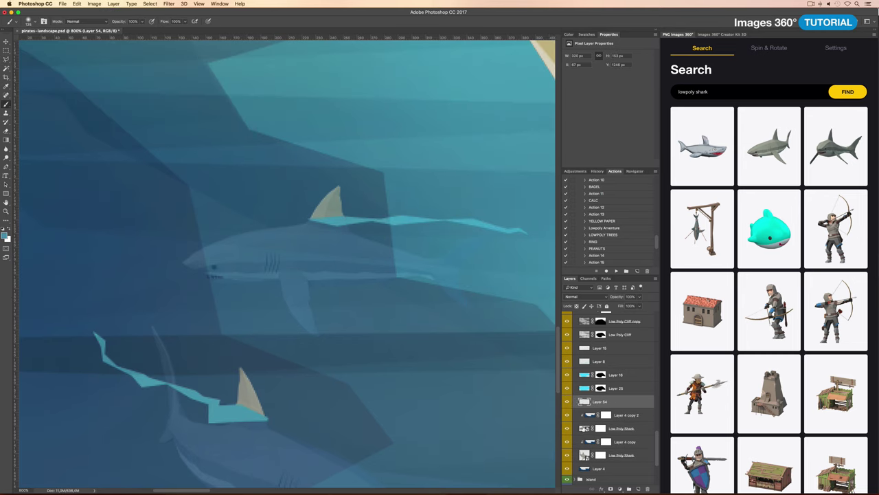
left_click_drag(606, 441, 606, 416)
left_click(599, 401)
scroll(362, 283, "down", 5)
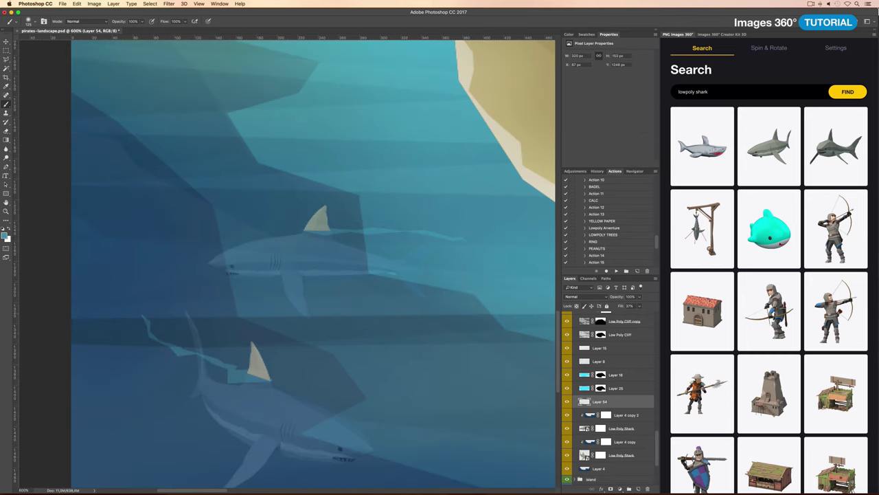
scroll(363, 283, "down", 5)
scroll(296, 379, "up", 2)
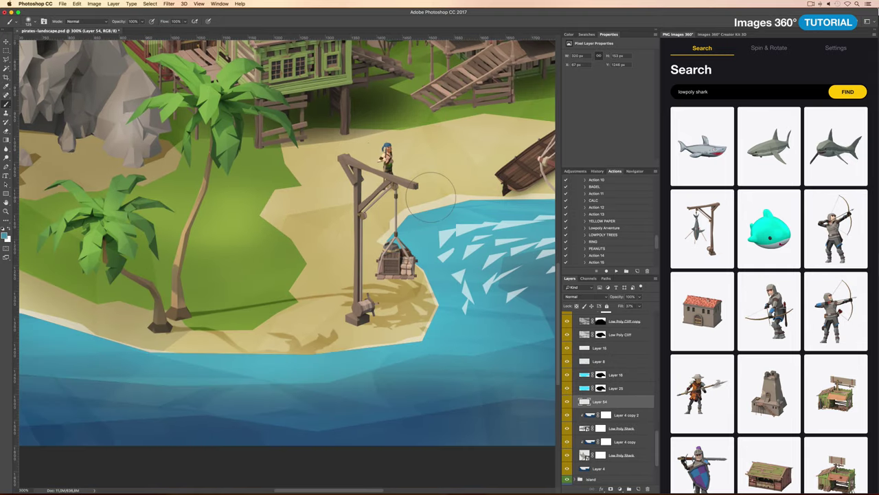
Step: Rotate the shark-on-gallows model and place it on the beach near the houses
scroll(435, 201, "right", 5)
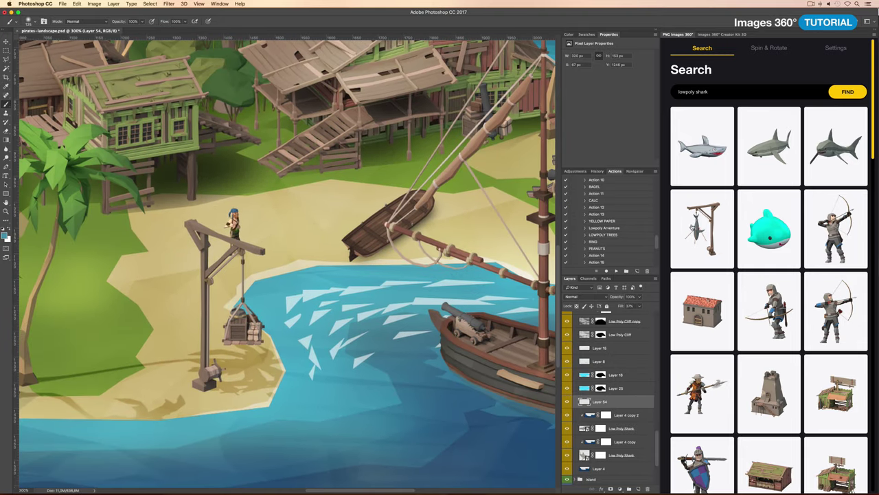
left_click(719, 239)
mouse_move(719, 239)
left_mouse_down()
mouse_move(782, 199)
mouse_move(797, 213)
left_mouse_up()
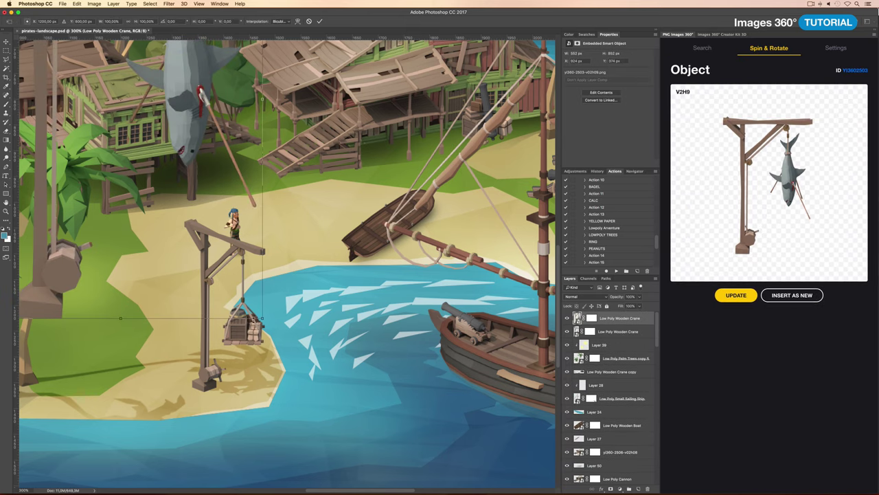
mouse_move(272, 222)
left_mouse_down()
mouse_move(291, 180)
mouse_move(362, 131)
left_mouse_up()
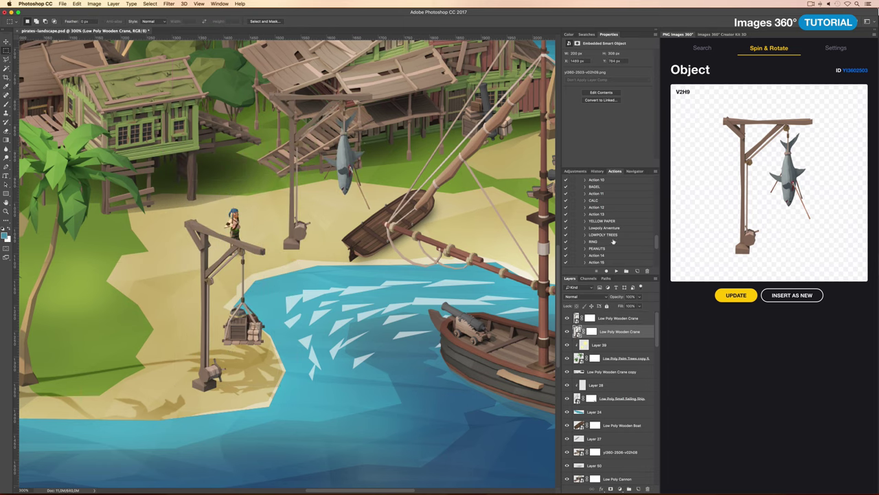
left_click_drag(790, 207, 724, 275)
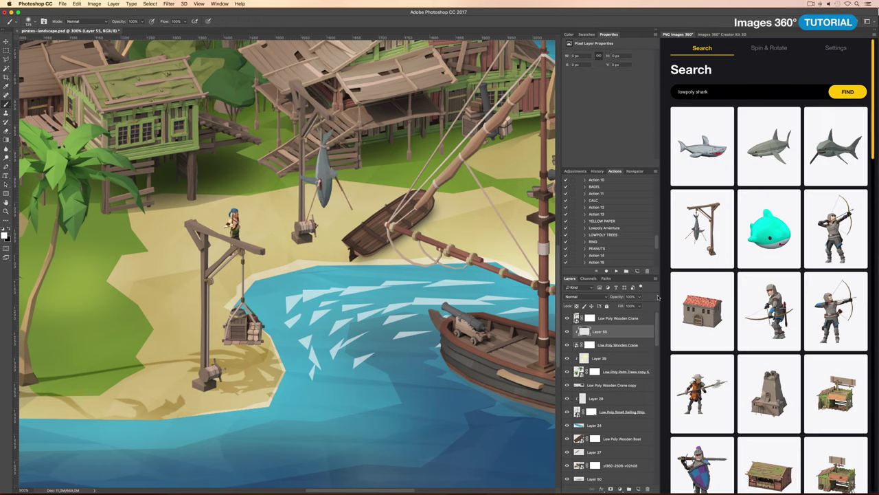
Step: Add an Overlay layer and paint light over the gallows post and shark
left_click(584, 296)
left_click(583, 344)
mouse_move(300, 82)
left_mouse_down()
mouse_move(302, 161)
mouse_move(316, 198)
left_mouse_up()
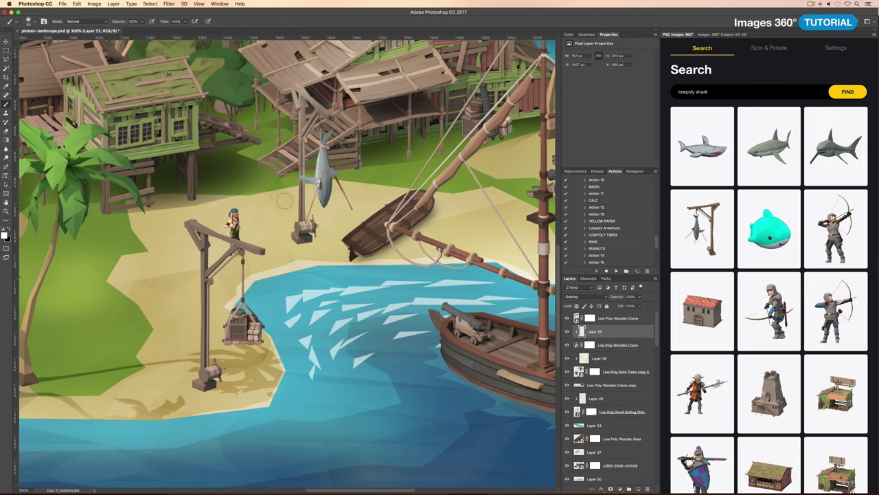
left_click_drag(611, 349, 612, 351)
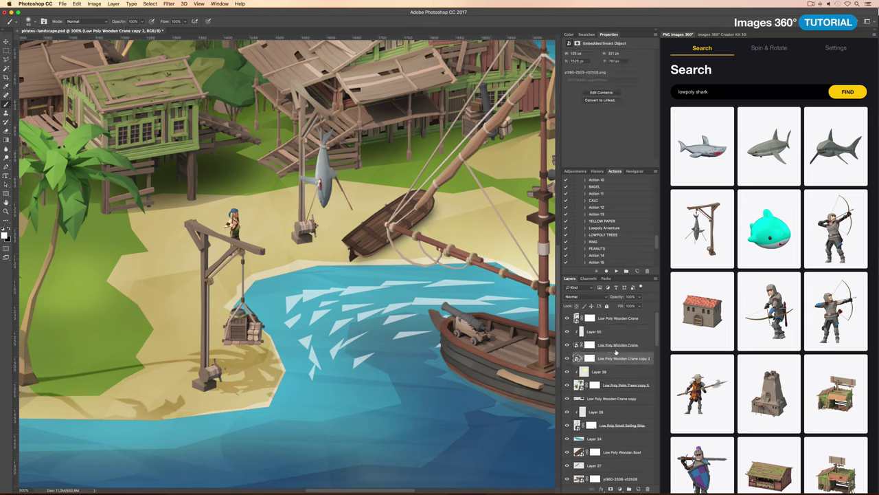
left_click(615, 358)
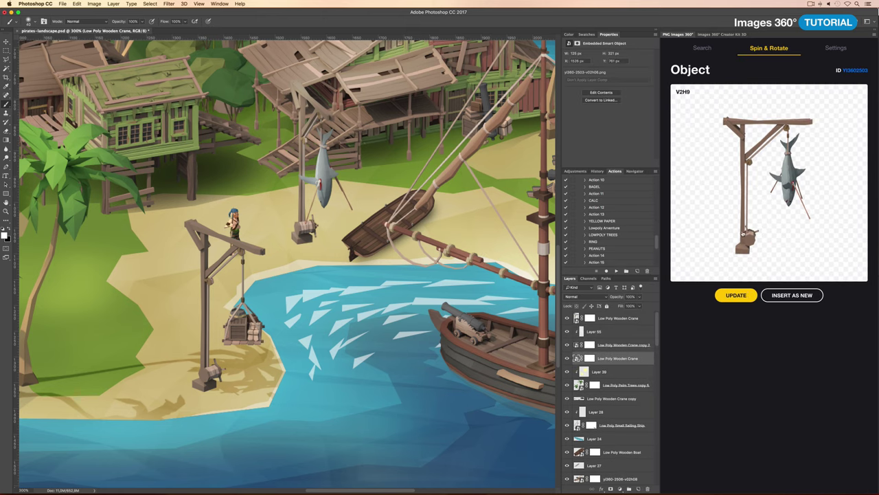
Step: Insert a flatter-tilted gallows render where the shadow falls on the sand
left_click_drag(742, 234, 735, 275)
left_click(736, 295)
mouse_move(357, 217)
left_mouse_down()
mouse_move(413, 237)
mouse_move(415, 250)
left_mouse_up()
key("Return")
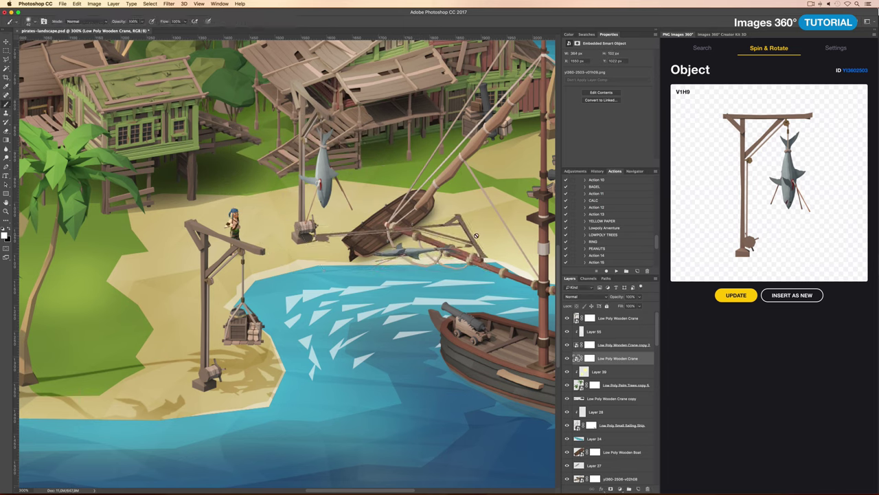
Step: Make the render a black Soft Light shadow placed below Layer 24
right_click(603, 355)
left_click(618, 372)
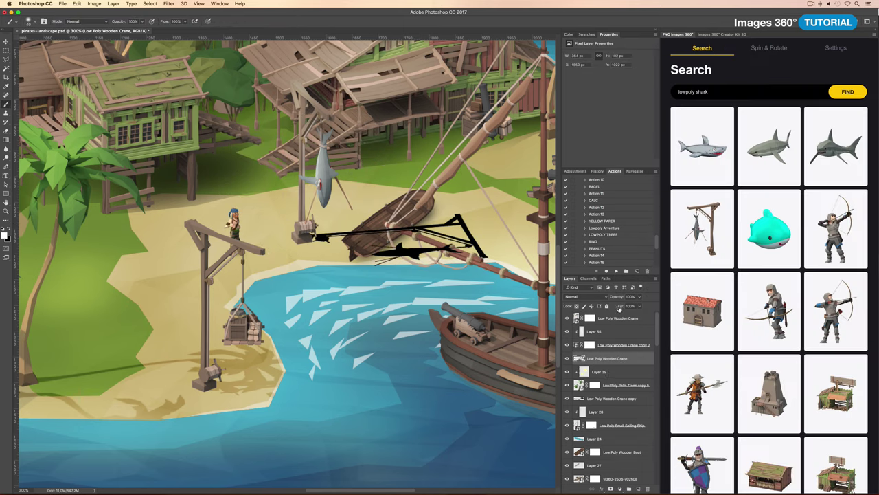
left_click(584, 296)
left_click(577, 376)
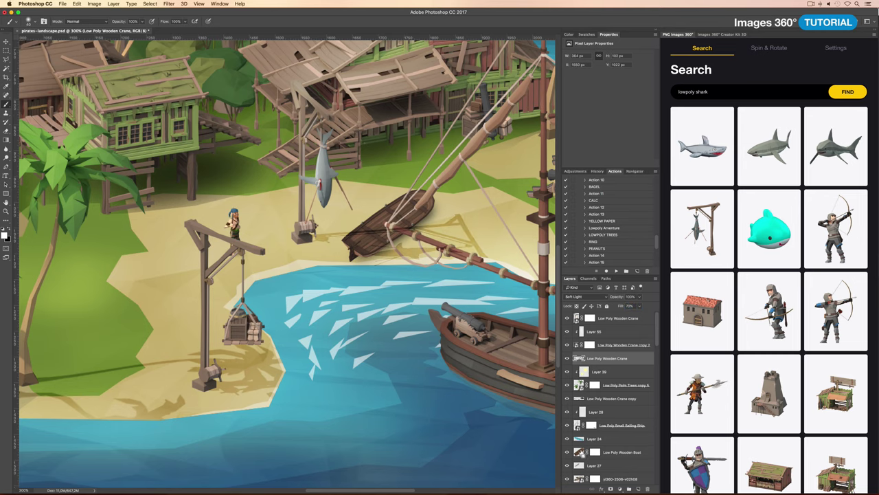
left_click_drag(583, 454, 584, 447)
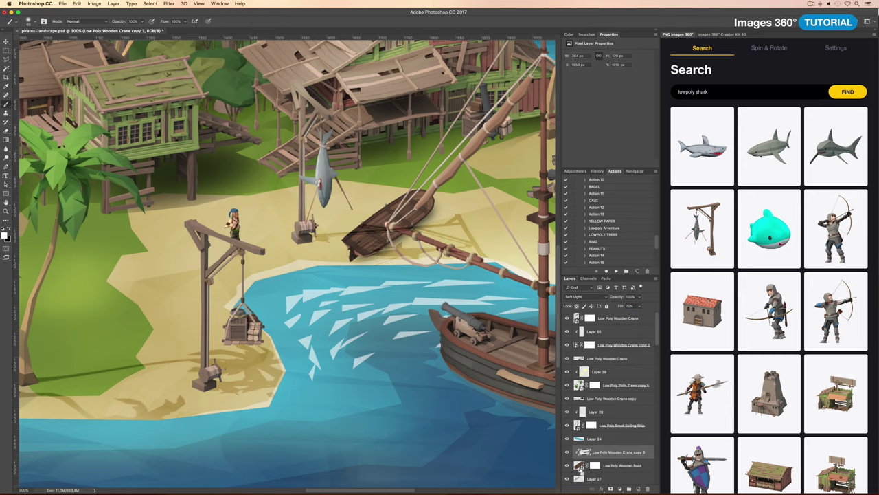
left_click(595, 358)
scroll(398, 297, "down", 2)
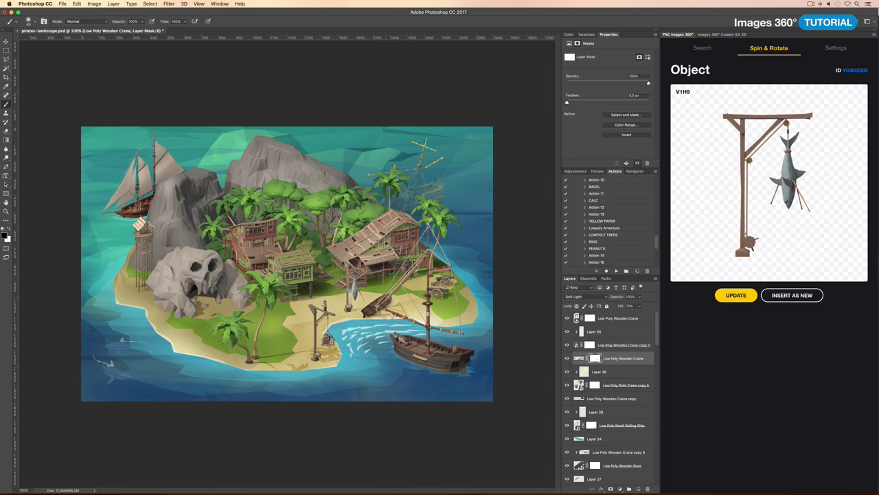
Step: Search Images 360 for 'gold' and open the gold pile model
left_click(221, 297)
left_click(702, 47)
type("gold")
key("Return")
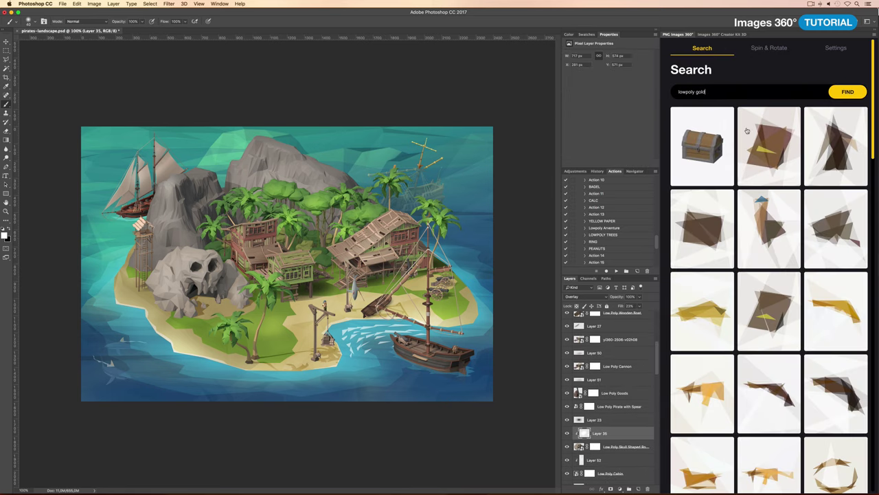
left_click(716, 295)
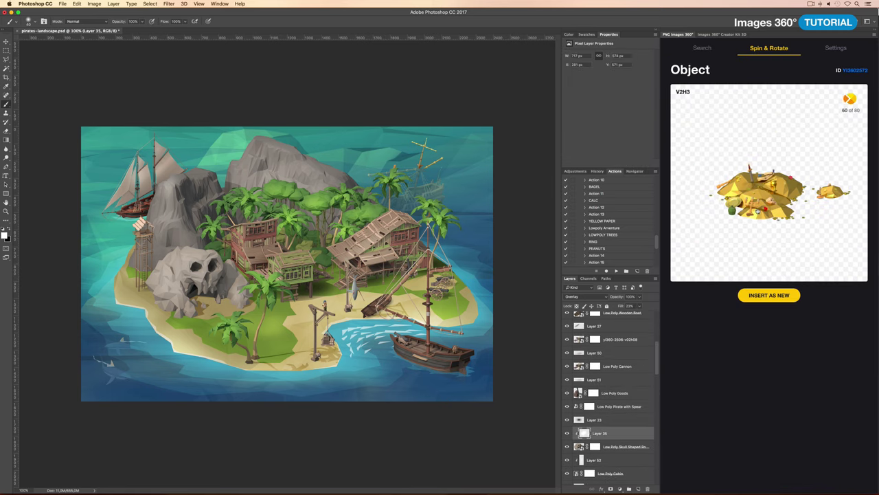
Step: Insert the gold pile, shrink it and set it into the skull rock's cave mouth
left_click(756, 295)
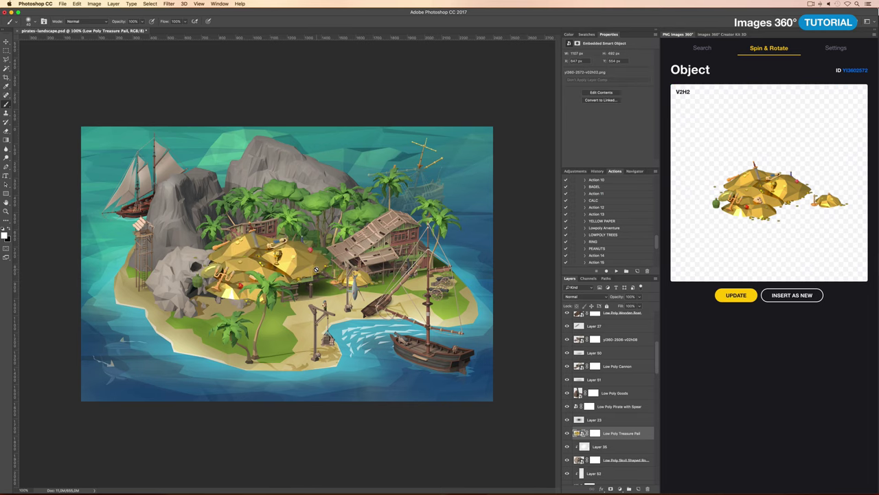
left_click_drag(333, 225, 234, 286)
key("Return")
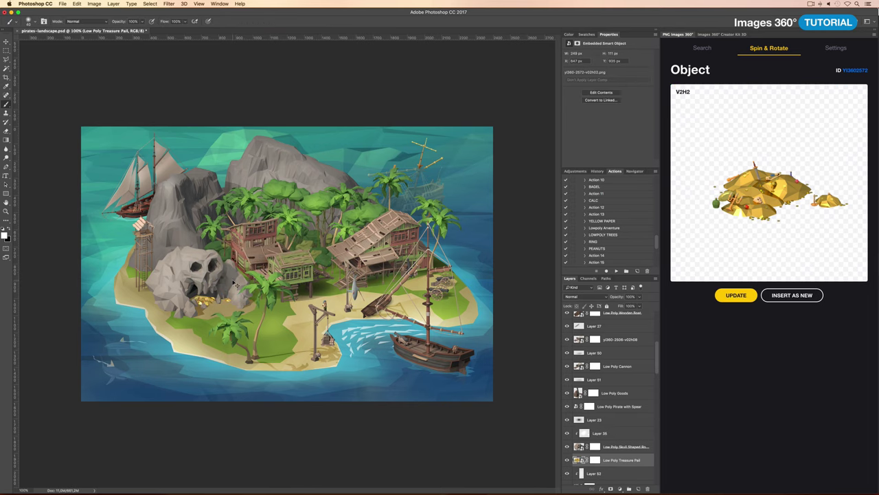
key("b")
scroll(206, 290, "up", 3)
left_click_drag(261, 311, 259, 308)
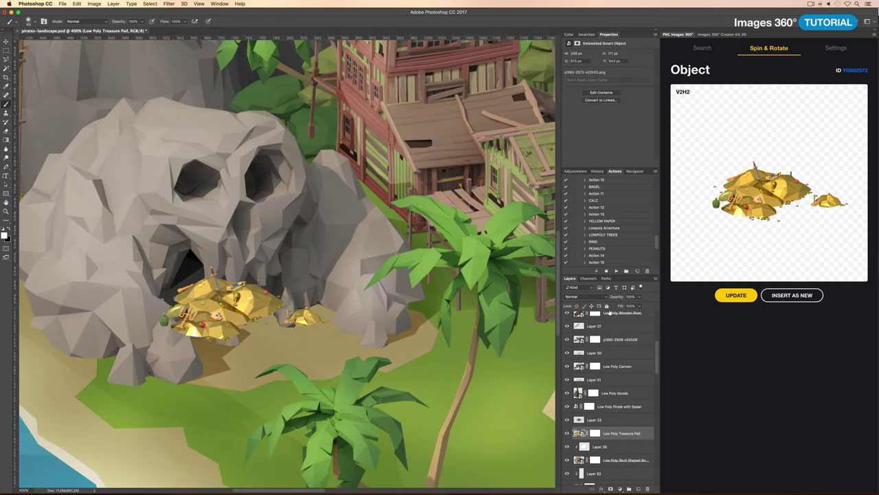
Step: Mask the gold pile so the front rocks overlap it, revealing its upper parts
key("F2")
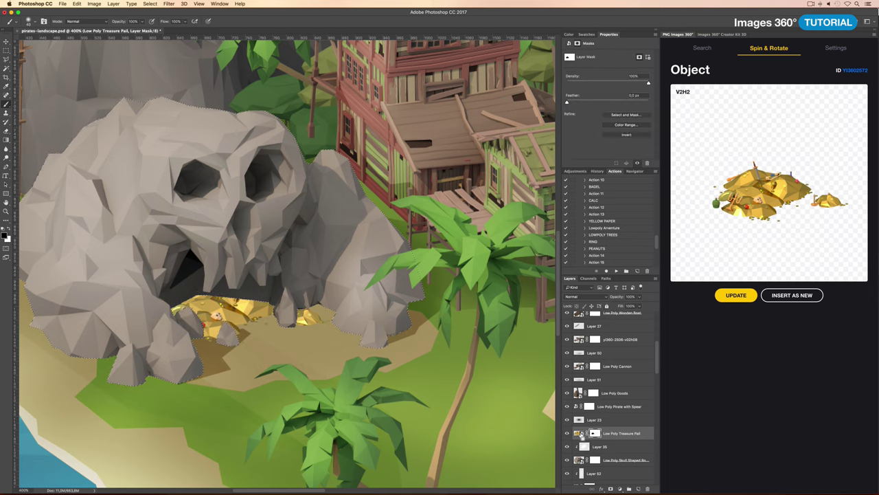
left_click(579, 433)
left_click_drag(186, 292, 244, 285)
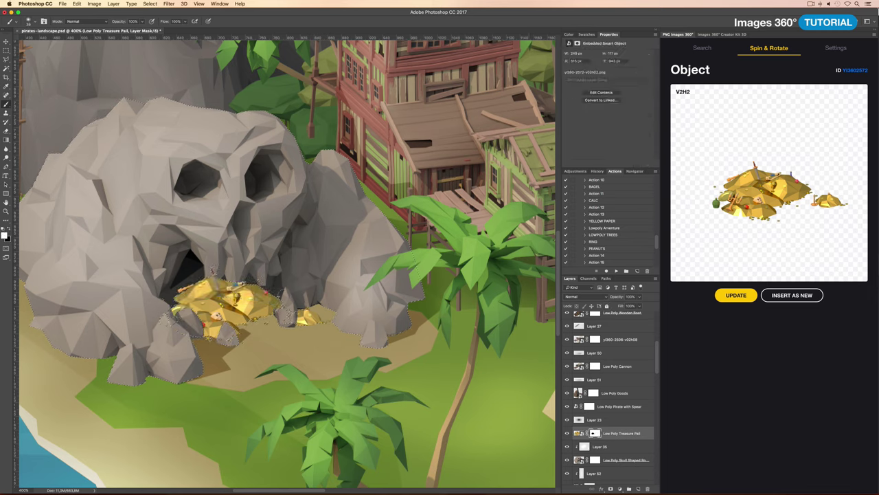
right_click(240, 309)
key("Escape")
key("ctrl+plus")
key("ctrl+plus")
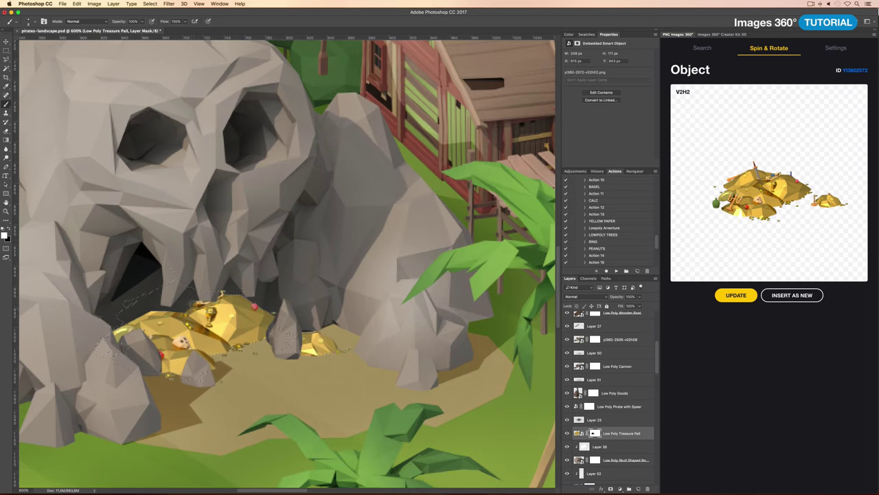
left_click_drag(157, 298, 127, 303)
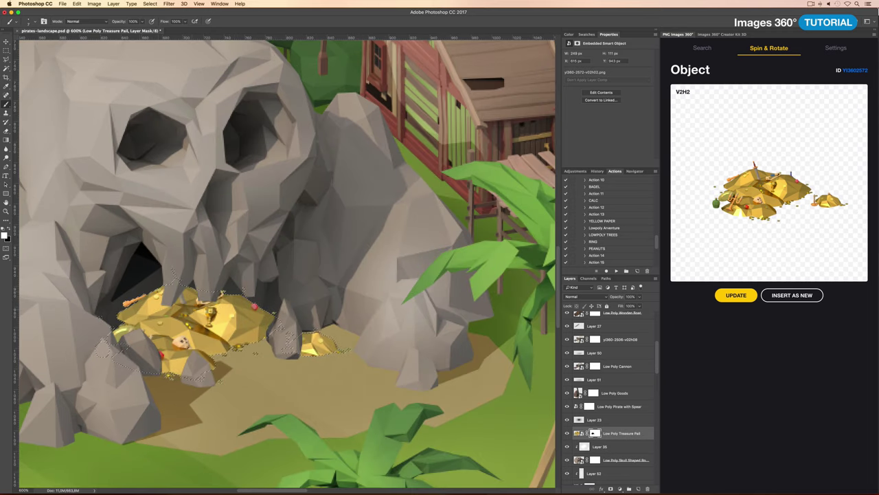
key("ctrl+minus")
key("ctrl+minus")
key("ctrl+minus")
Step: Paint a pale yellow glow over the gold pile on a new Overlay layer
key("ctrl+shift+alt+n")
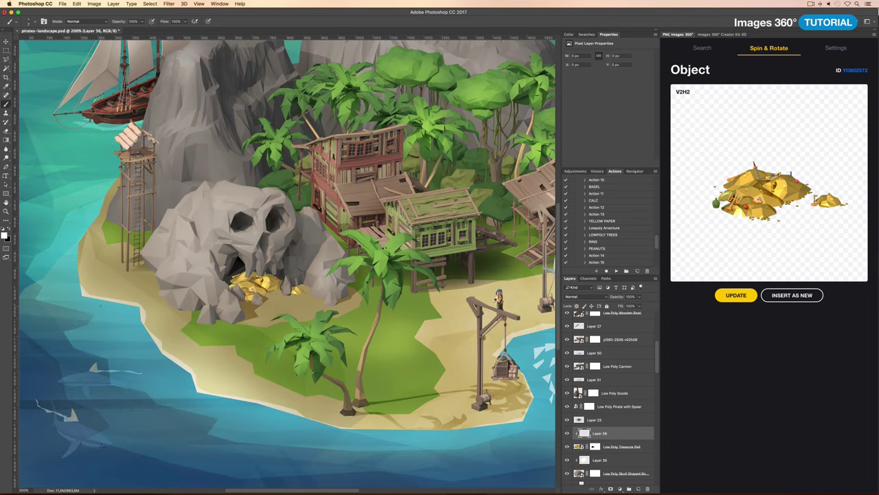
left_click(5, 235)
left_click(677, 161)
key("Return")
key("b")
key("shift+alt+o")
left_click_drag(241, 289, 265, 283)
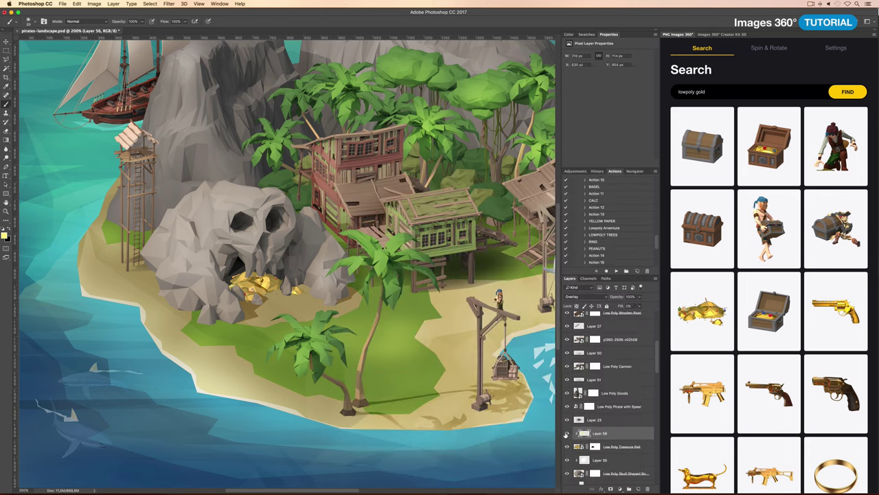
Step: Insert an open treasure chest and place it over the gold pile
left_click(763, 149)
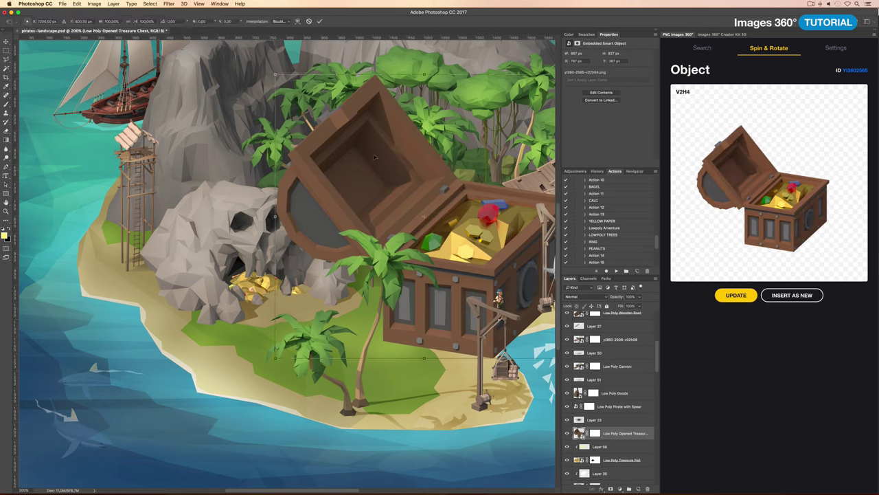
left_click_drag(422, 213, 289, 270)
key("Return")
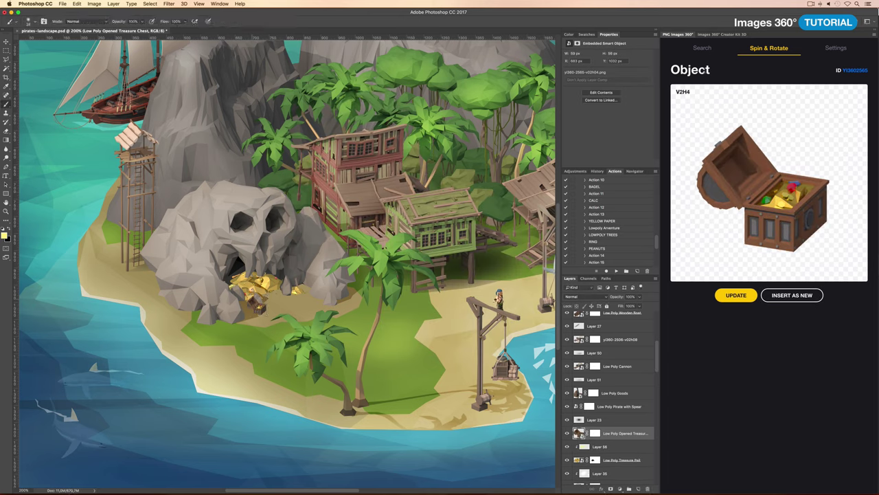
Step: Insert a second open treasure chest, then open the pirate-carrying-a-chest model
left_click(702, 48)
left_click(763, 213)
left_click(768, 295)
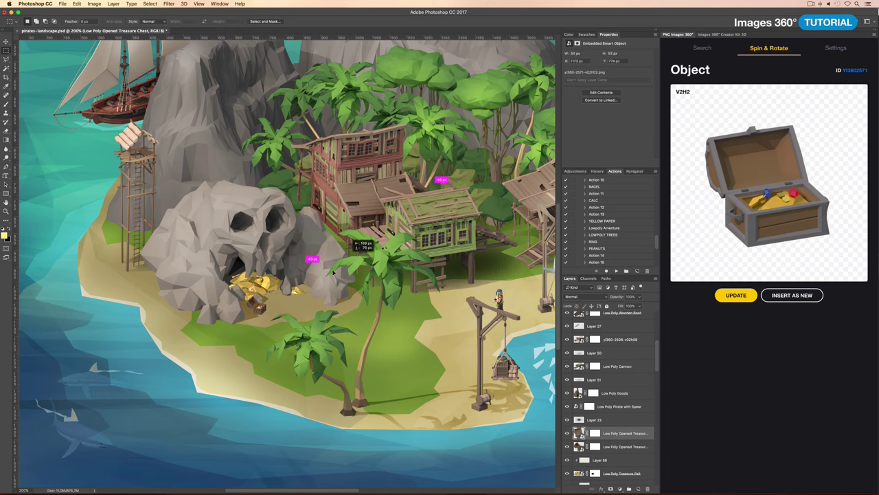
left_click(702, 47)
left_click(755, 220)
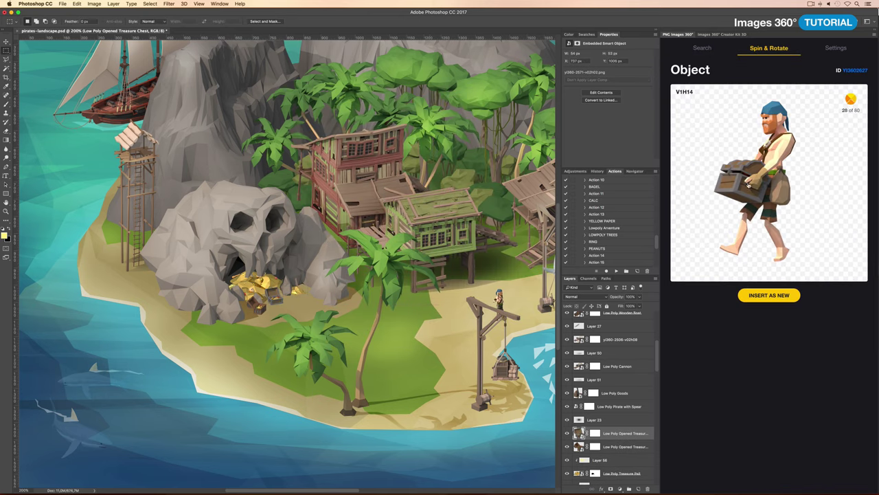
Step: Insert the chest-carrying pirate, shrunk and set near the treasure in the cave
left_click_drag(755, 179, 750, 188)
left_click(768, 295)
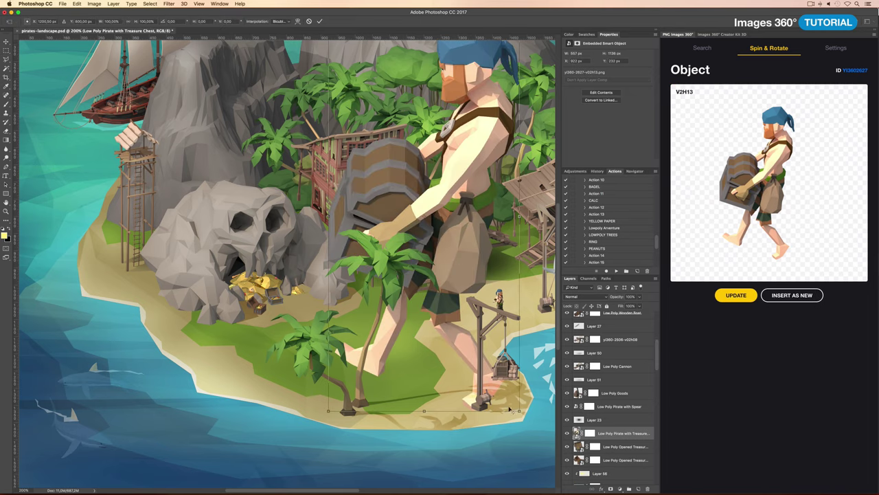
left_click_drag(459, 259, 306, 302)
key("m")
key("ctrl+plus")
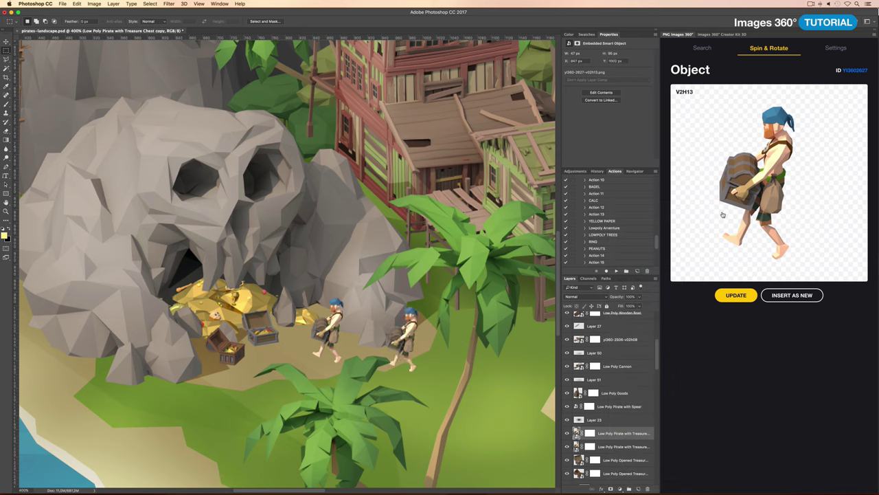
Step: Add an independent pirate copy at another angle further along the path, with a duplicated shadow
right_click(608, 433)
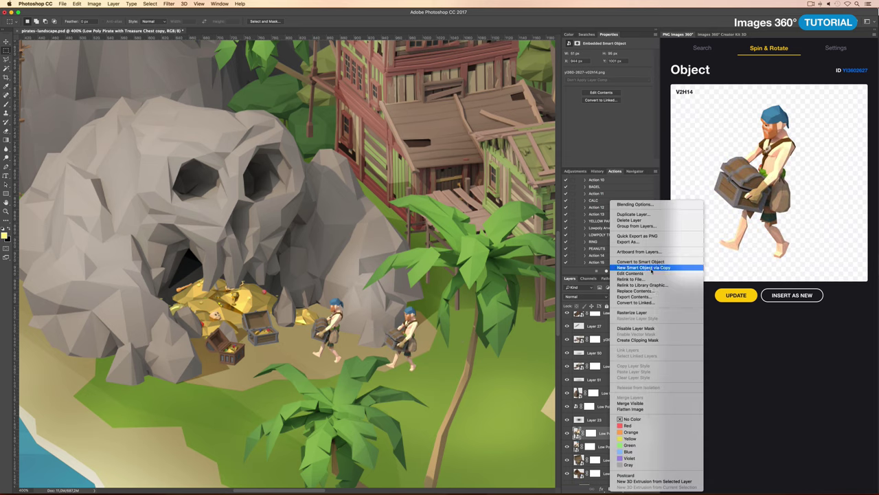
left_click(650, 265)
left_click(753, 298)
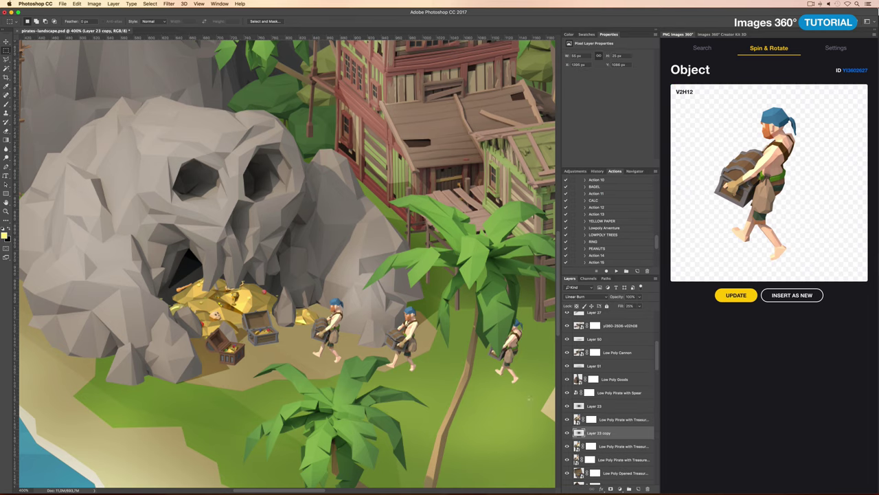
scroll(469, 371, "right", 4)
scroll(470, 371, "down", 2)
left_click_drag(410, 318, 427, 332)
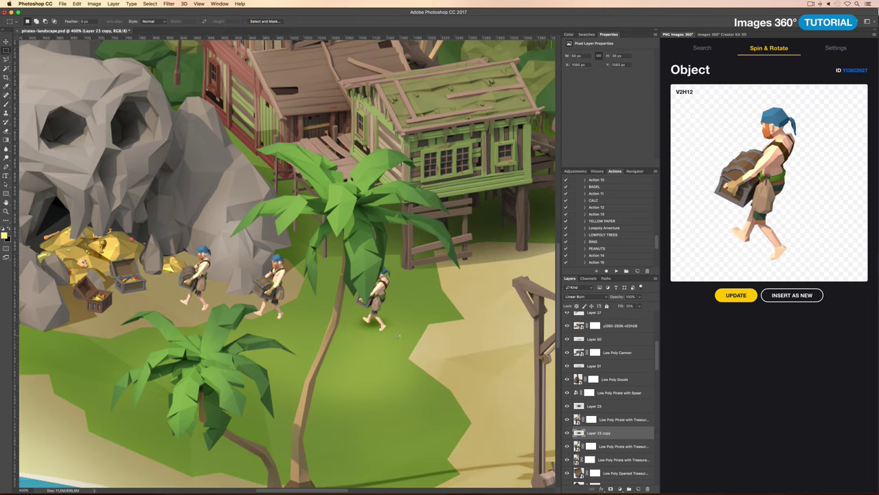
key("ctrl+j")
key("ctrl+j")
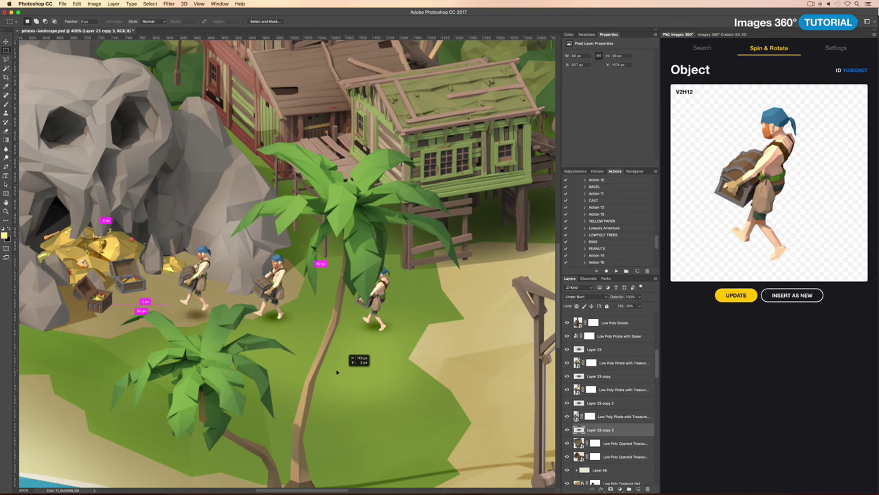
scroll(468, 365, "down", 6)
scroll(362, 293, "up", 4)
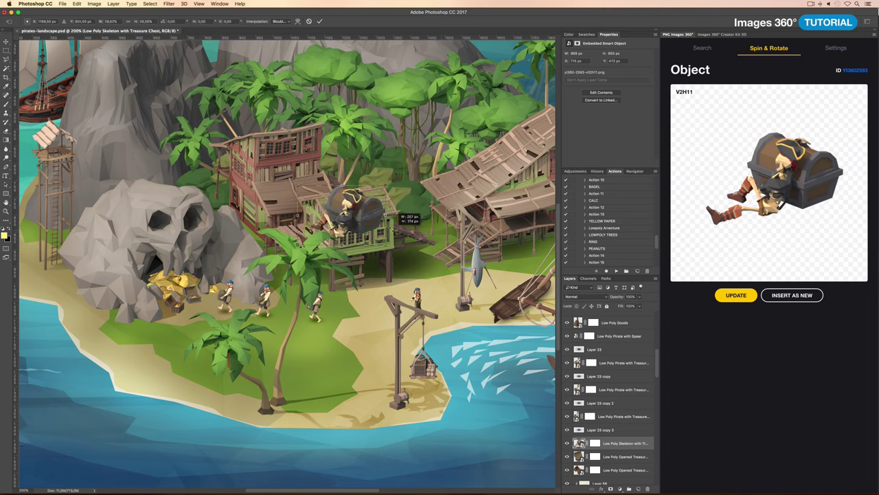
Step: Commit the skeleton's placement and paint a black shadow beneath it on Layer 57
key("Return")
scroll(268, 302, "left", 5)
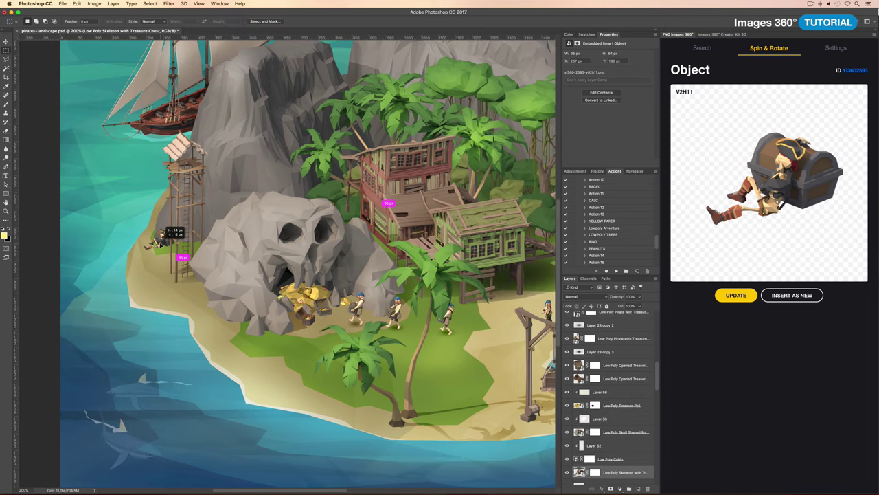
scroll(182, 255, "up", 3)
scroll(281, 283, "up", 2)
key("alt+bracketleft")
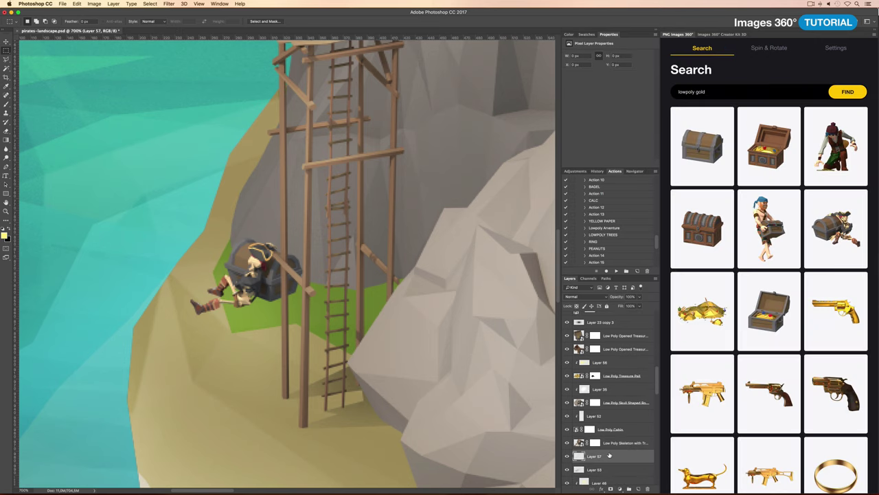
key("b")
left_click_drag(223, 294, 271, 302)
Step: Set the shadow layer to Linear Burn and lower its Fill to soften it
scroll(274, 275, "down", 3)
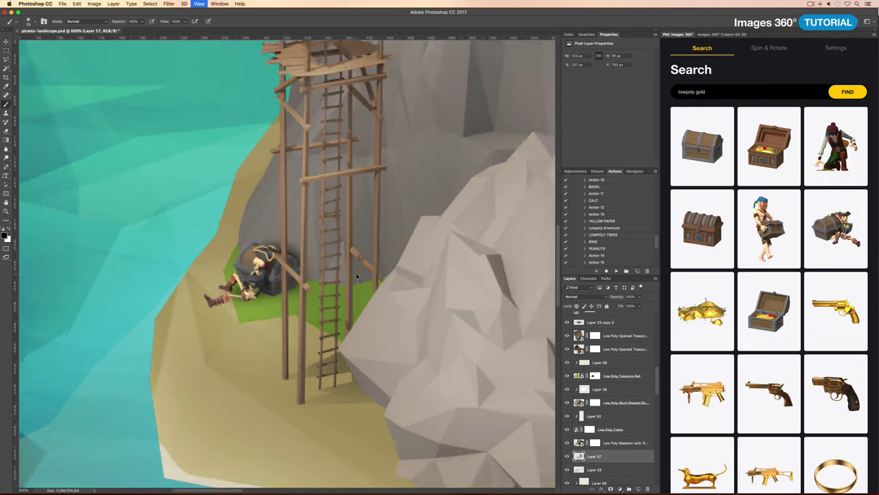
scroll(275, 275, "up", 3)
left_click(584, 296)
left_click(590, 325)
left_click_drag(612, 307, 595, 307)
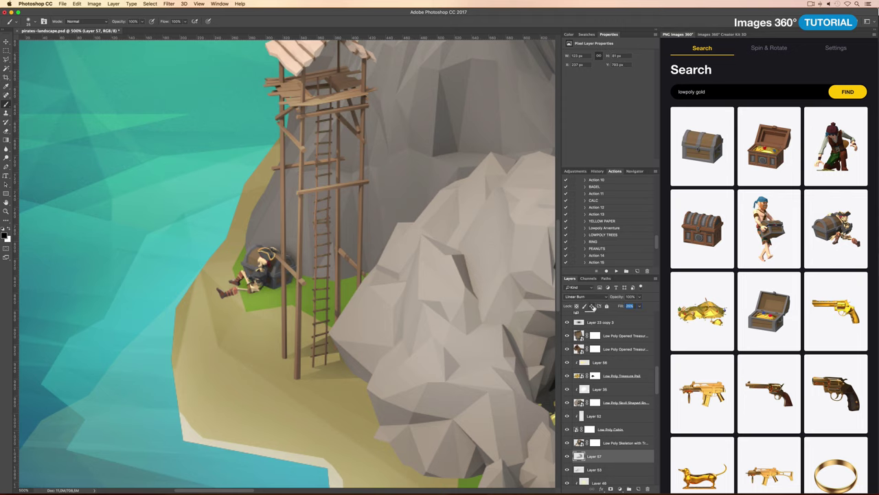
scroll(197, 244, "down", 3)
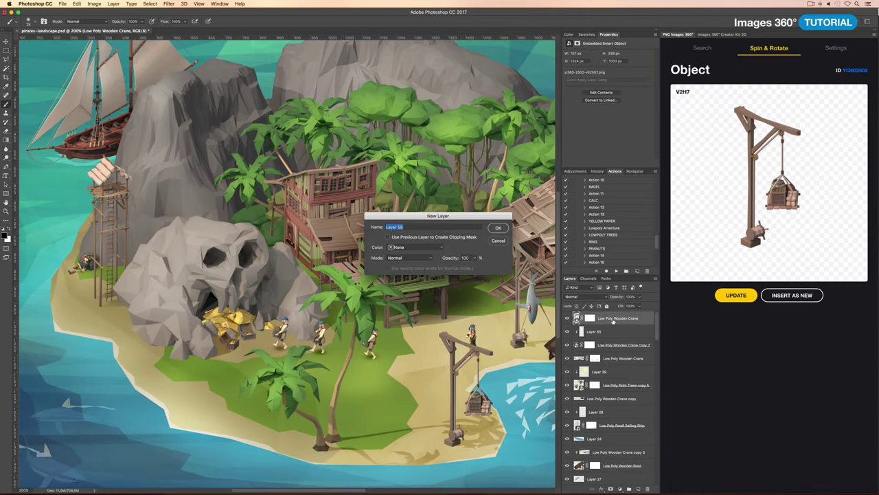
Step: Lasso a plume above the skull and fill it with soft white smoke on Layer 58
key("Return")
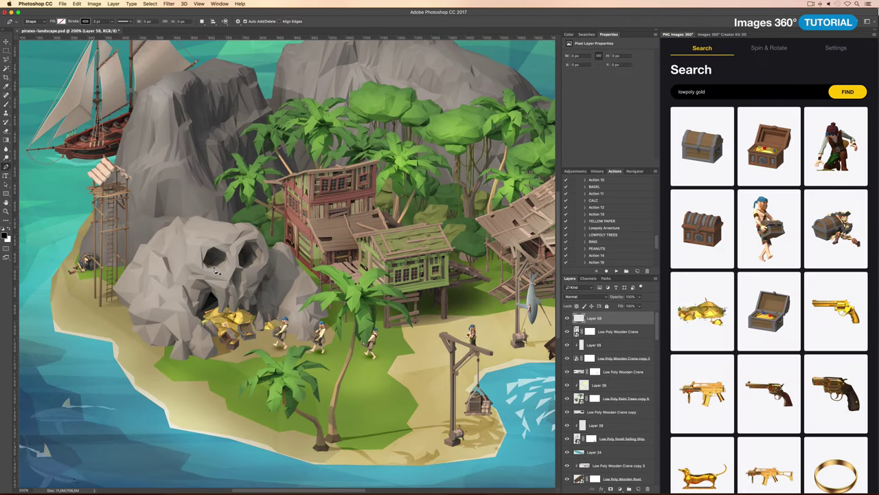
key("l")
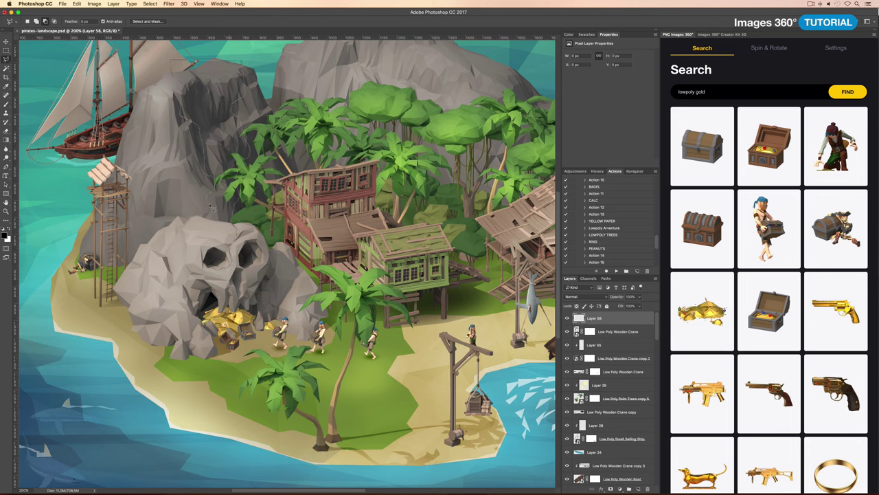
key("b")
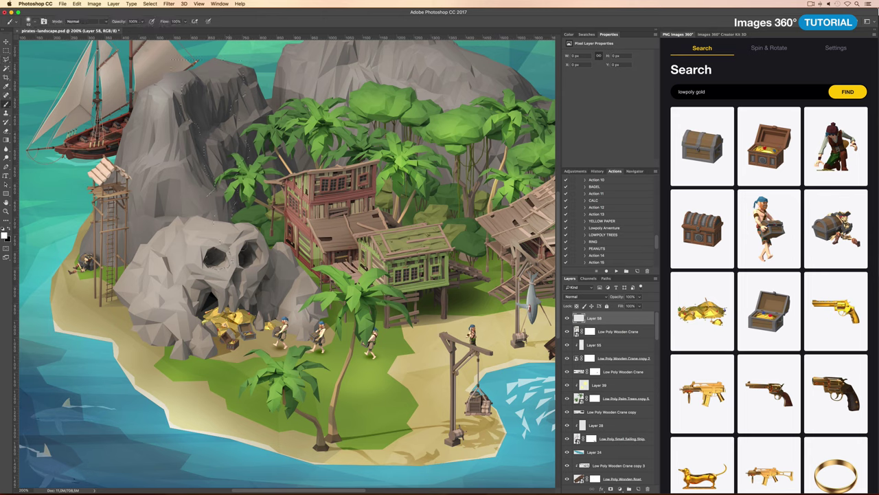
left_click_drag(224, 241, 207, 155)
left_click_drag(223, 206, 227, 138)
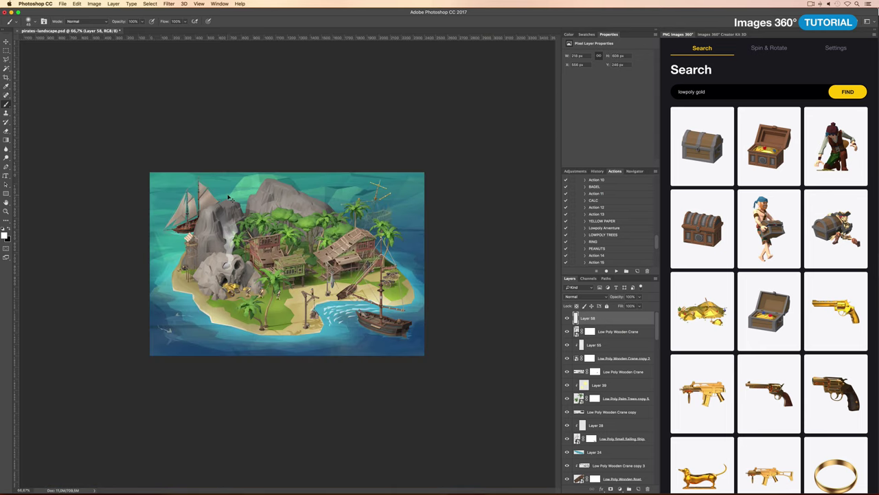
left_click_drag(228, 195, 240, 201)
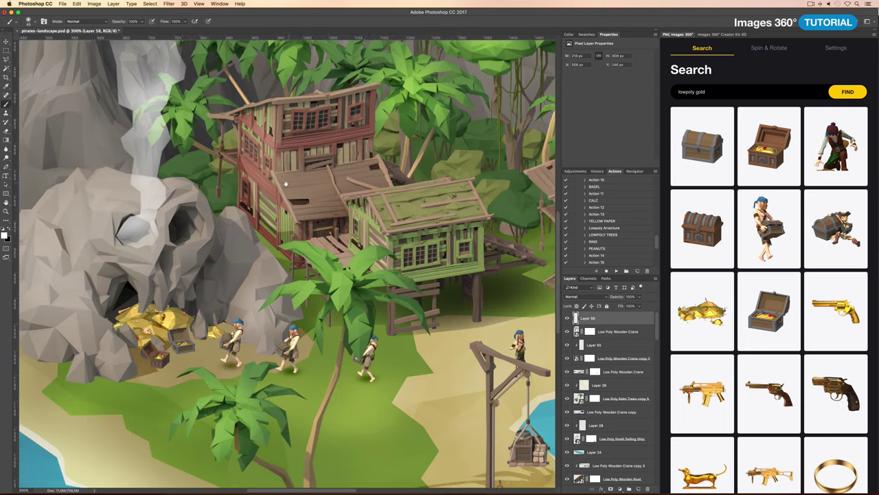
scroll(205, 239, "up", 5)
key("ctrl+shift+alt+n")
key("l")
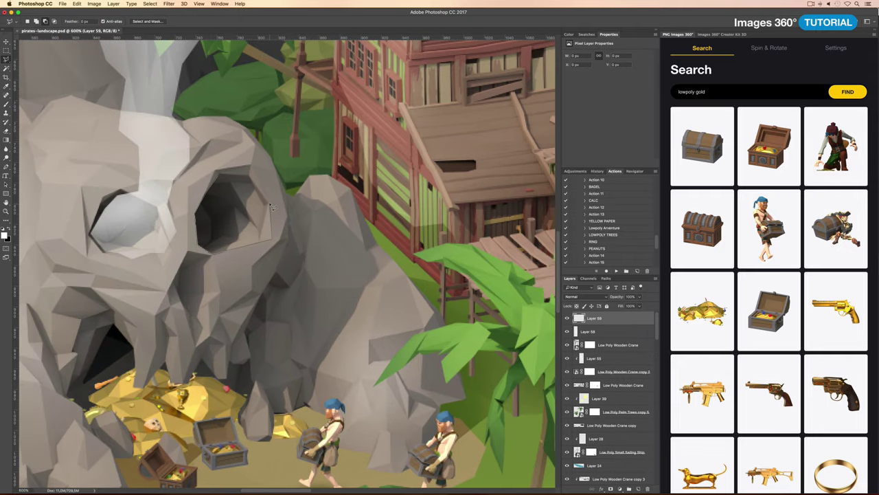
Step: Paint the skull rock's eye socket dark red on Layer 59
key("b")
key("Return")
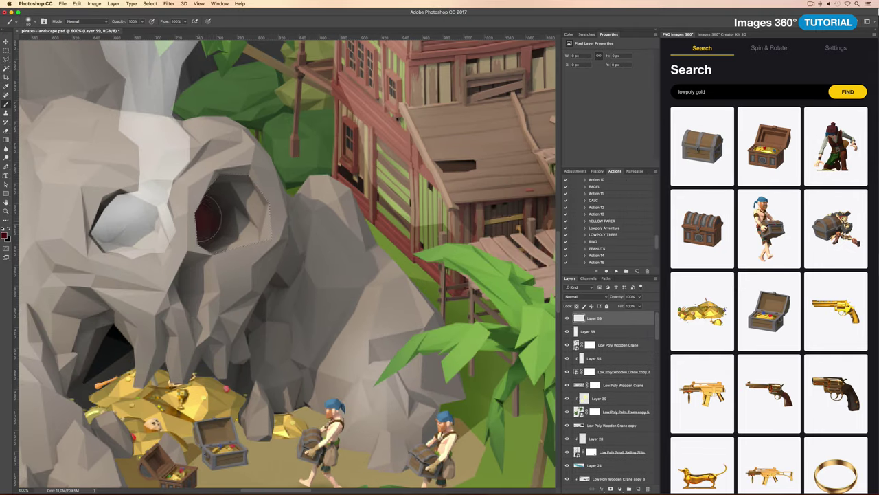
key("ctrl+alt+c")
key("Return")
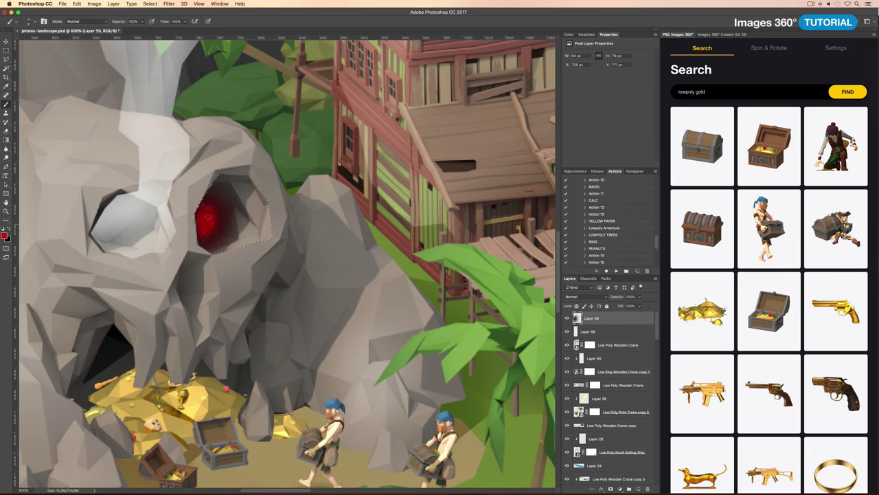
key("l")
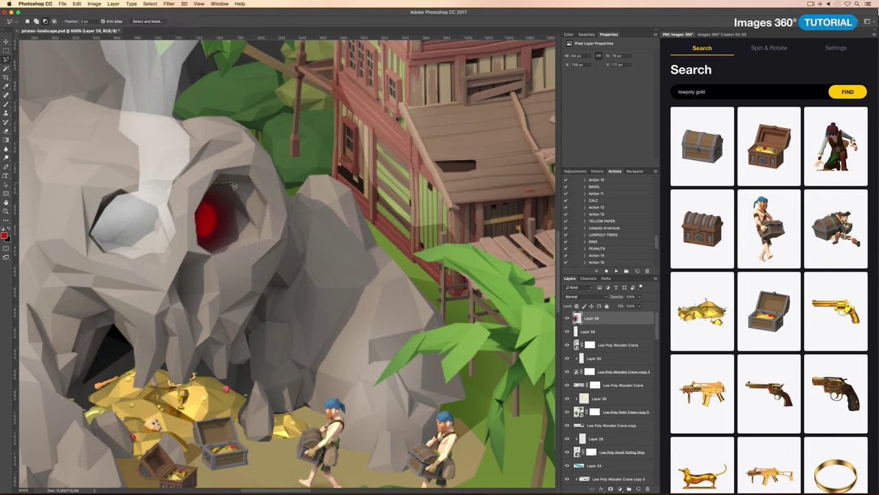
Step: Add an empty Layer 60 above and zoom out to view the whole island
key("b")
key("ctrl+shift+n")
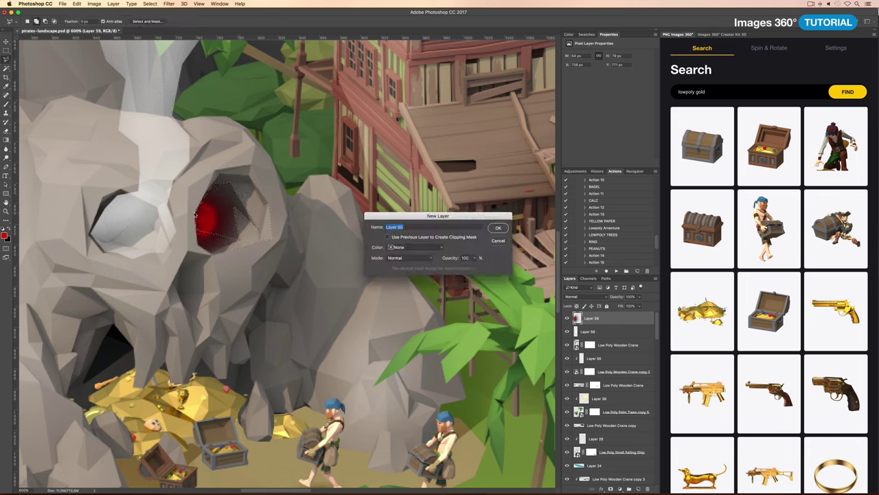
key("Return")
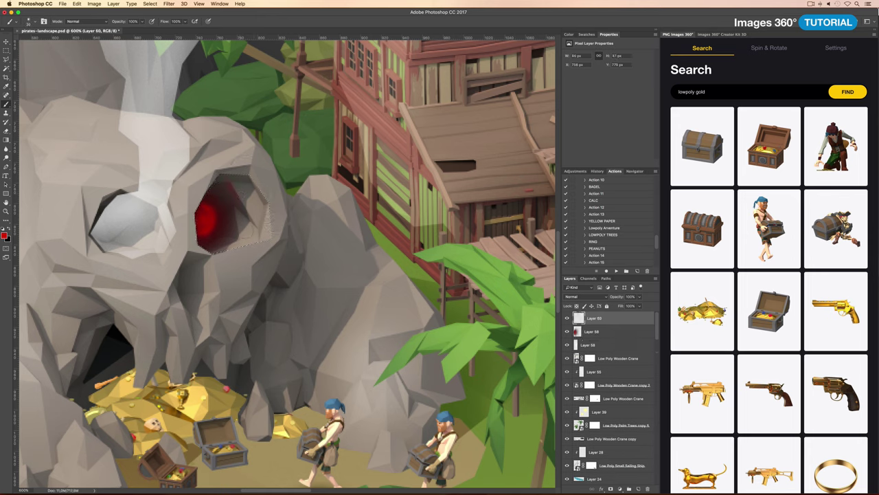
key("ctrl+0")
scroll(274, 262, "up", 3)
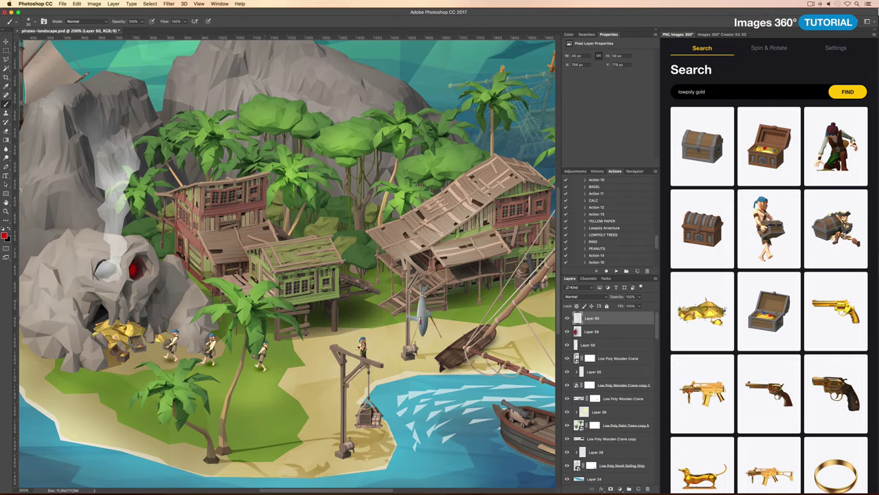
scroll(285, 261, "down", 3)
scroll(285, 261, "left", 5)
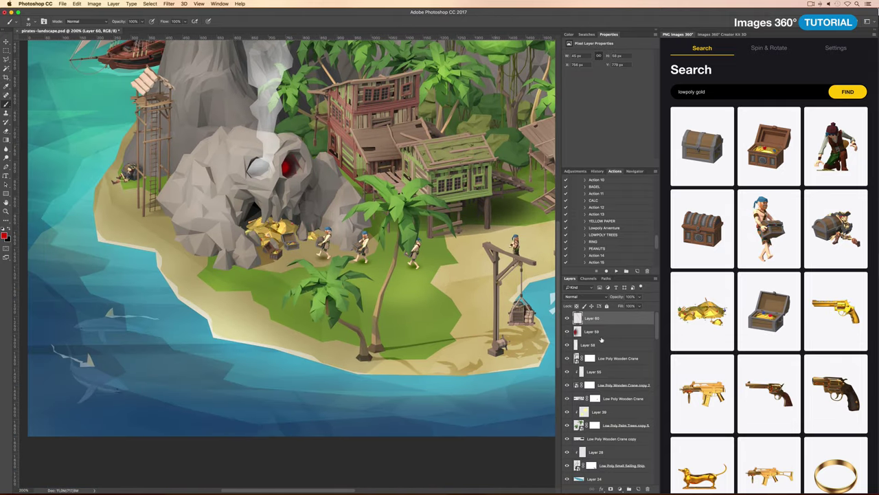
mouse_move(769, 275)
type("p")
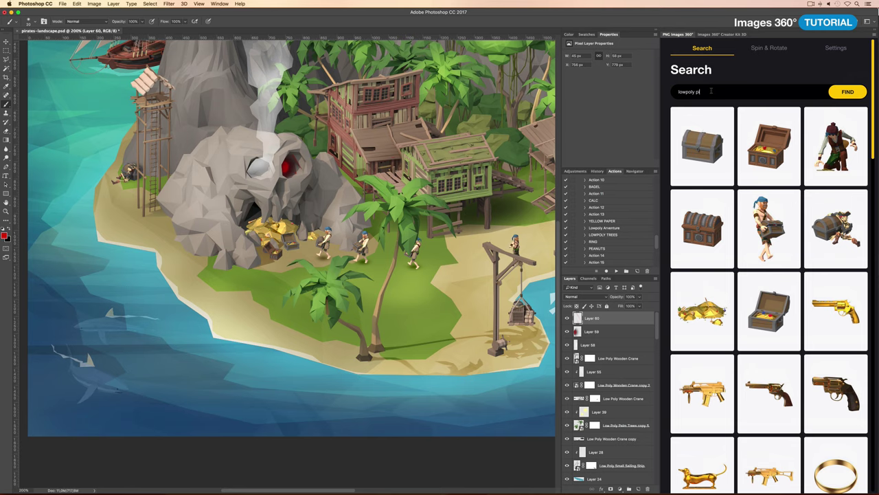
Step: Search for lowpoly pirate and insert the hook-handed pirate at figure size on the beach
type("rate")
key("Return")
scroll(495, 198, "right", 5)
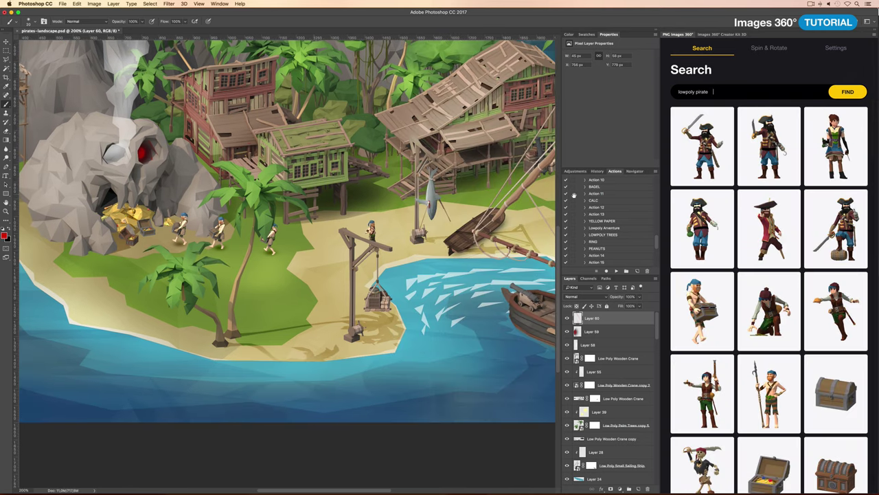
scroll(794, 203, "down", 1)
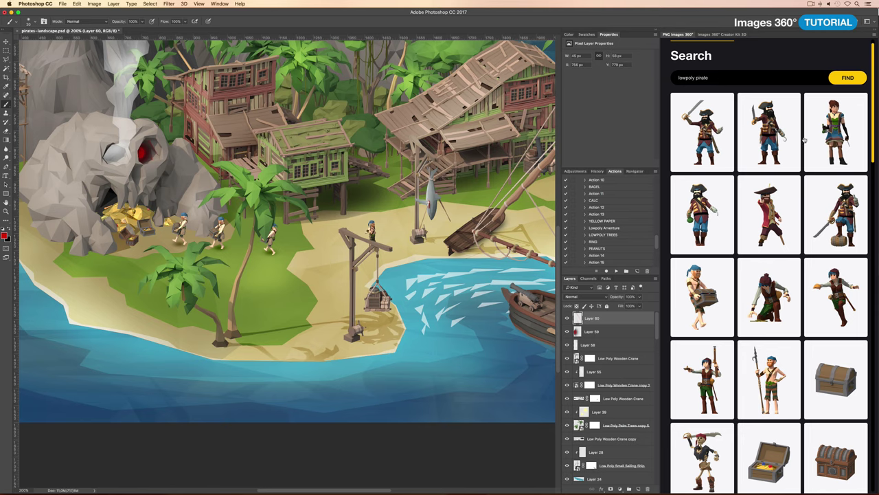
left_click(839, 200)
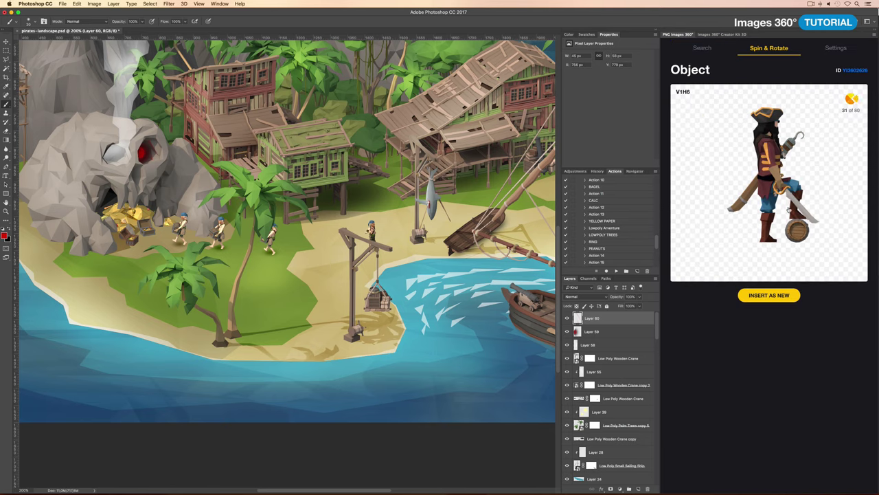
left_click_drag(789, 210, 756, 188)
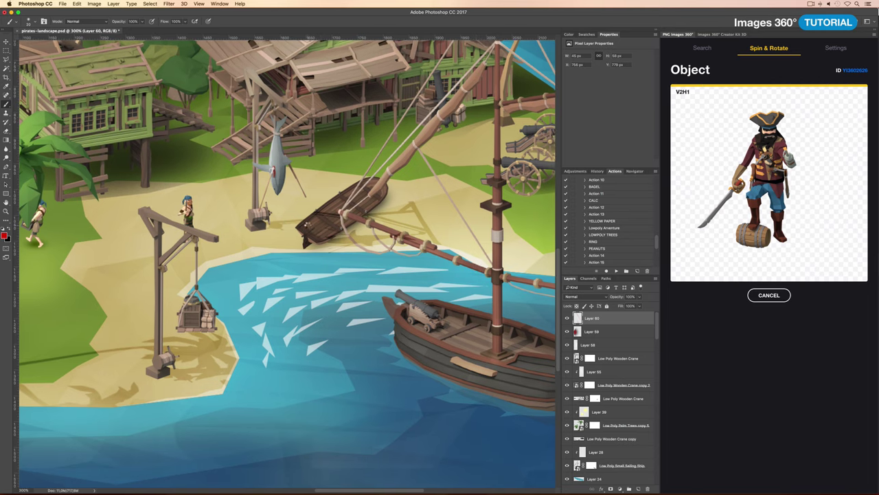
left_click_drag(201, 166, 203, 177)
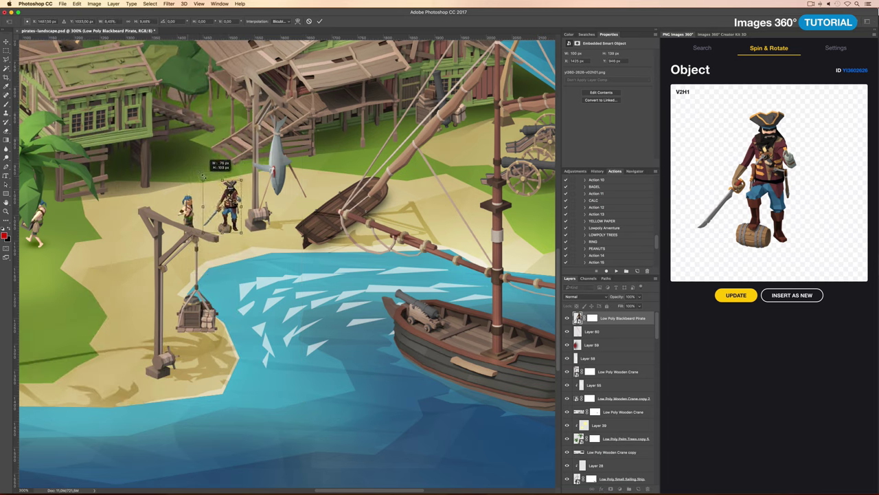
key("Return")
Step: Add the flag-bearing pirate to the beach with a shadow copy beneath
scroll(607, 385, "down", 3)
scroll(607, 412, "down", 3)
scroll(607, 426, "down", 3)
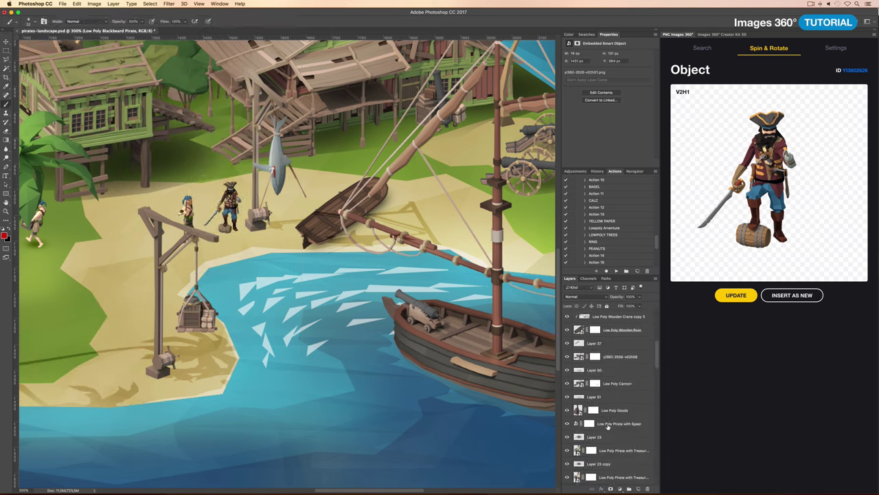
scroll(608, 426, "down", 3)
left_click_drag(607, 478, 618, 336)
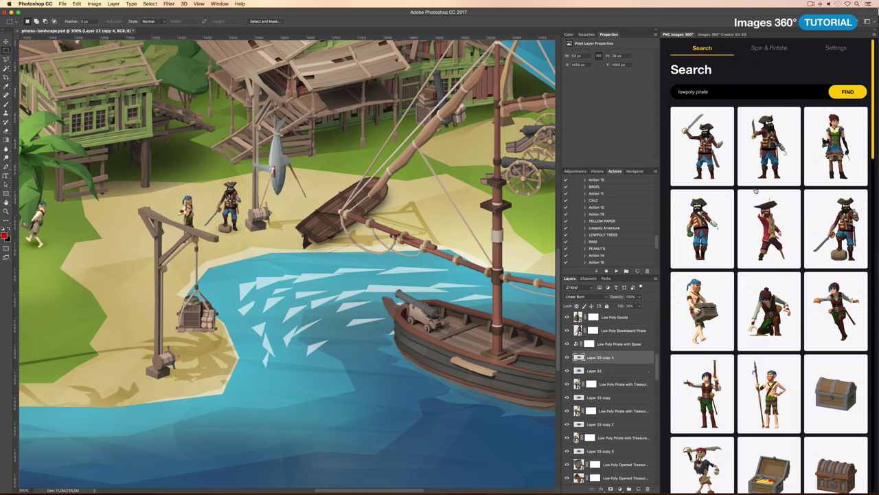
scroll(762, 220, "down", 2)
scroll(776, 275, "down", 4)
scroll(791, 343, "down", 4)
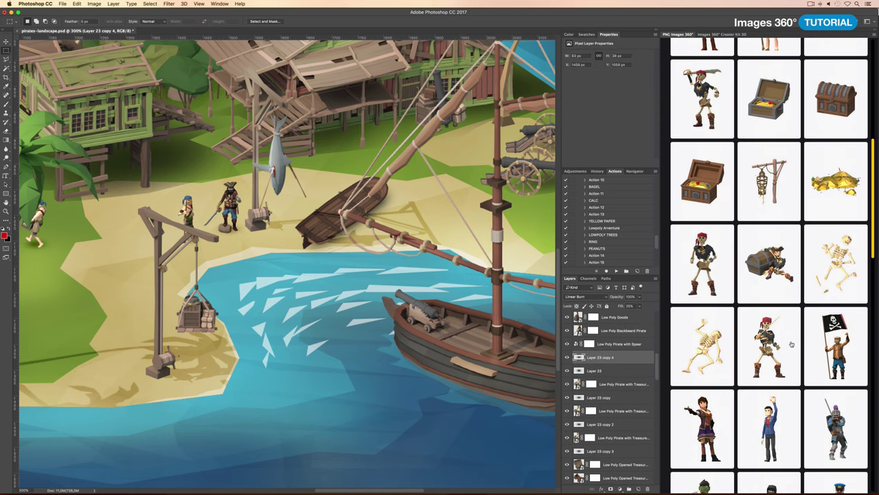
left_click(836, 347)
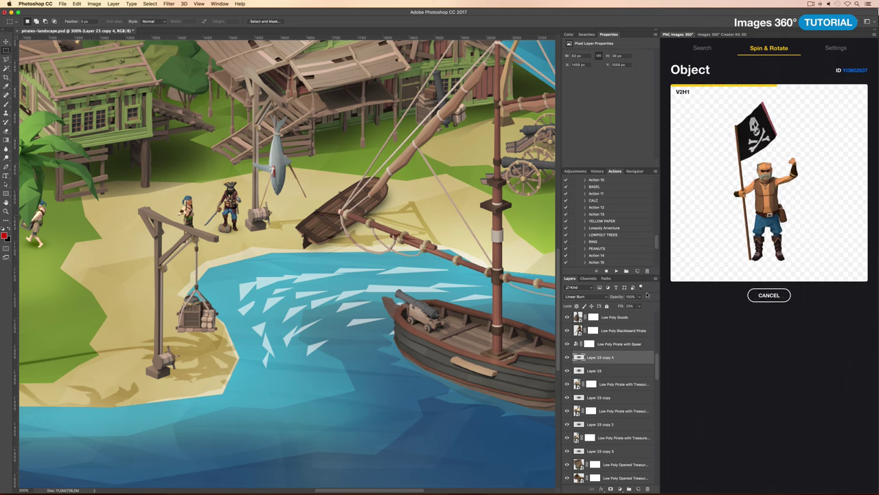
mouse_move(224, 453)
left_mouse_down()
mouse_move(60, 138)
mouse_move(194, 233)
left_mouse_up()
key("Return")
left_click_drag(605, 370, 605, 351)
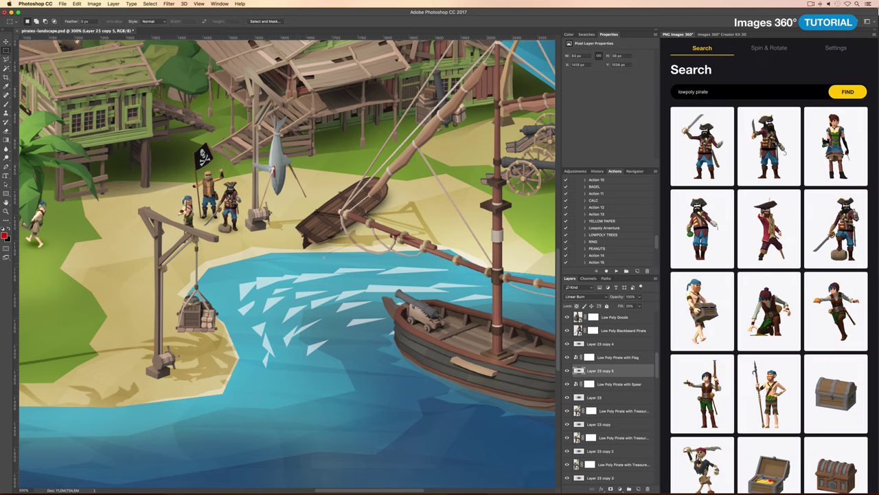
Step: Add the pirate wench beside the flag pirate with its own shadow copy
left_click(831, 156)
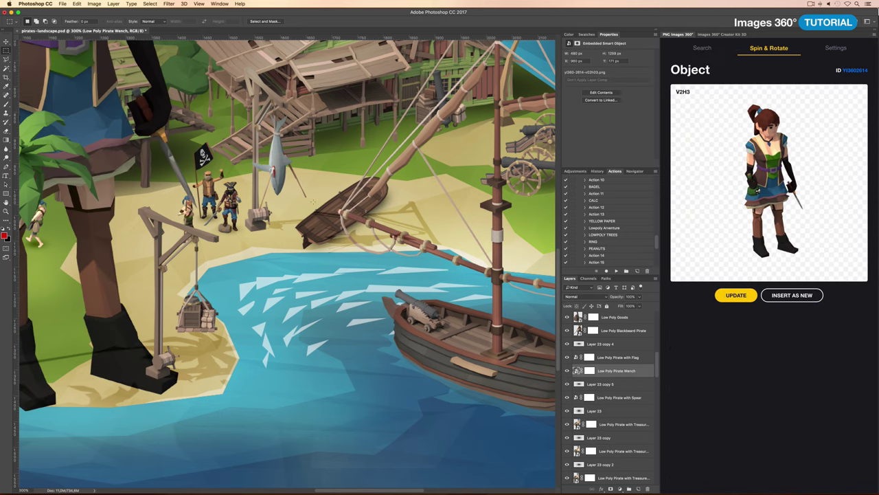
left_click_drag(79, 68, 196, 196)
left_click_drag(168, 146, 177, 176)
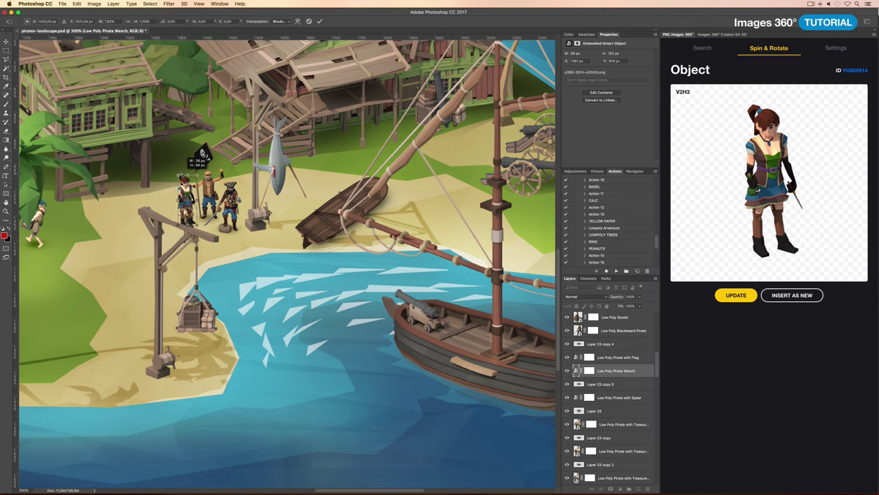
key("Return")
left_click_drag(609, 353, 607, 371)
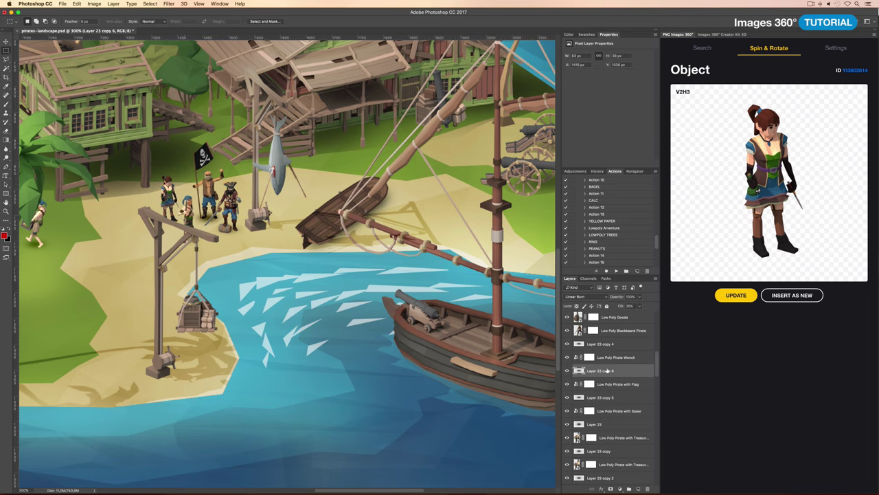
key("super+0")
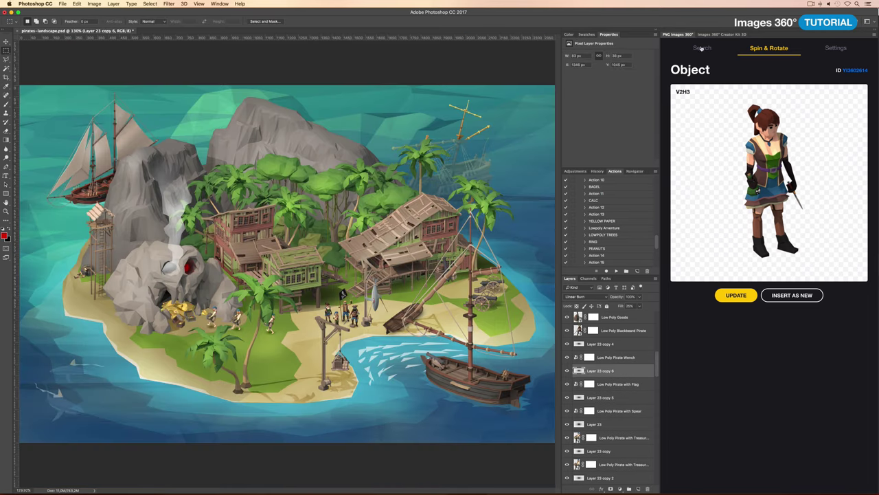
Step: Insert a rotated skeleton model, shrunk small onto the sand left of the skull rock
left_click(701, 48)
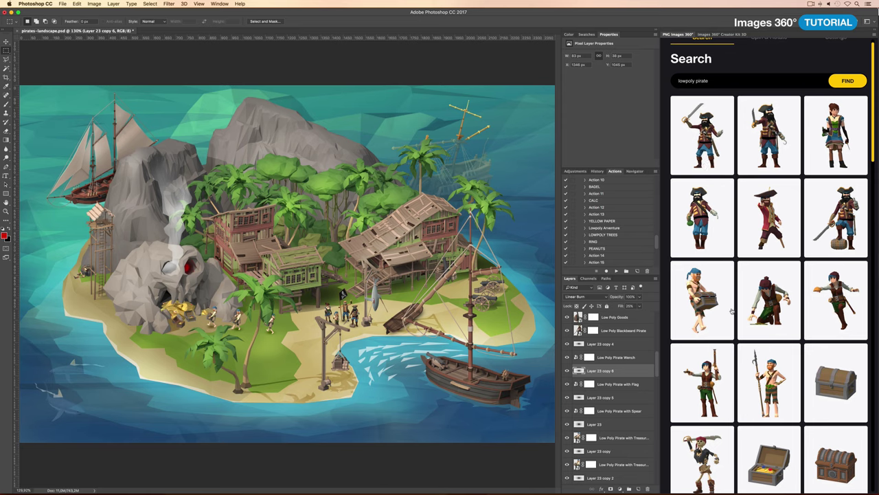
scroll(732, 311, "down", 5)
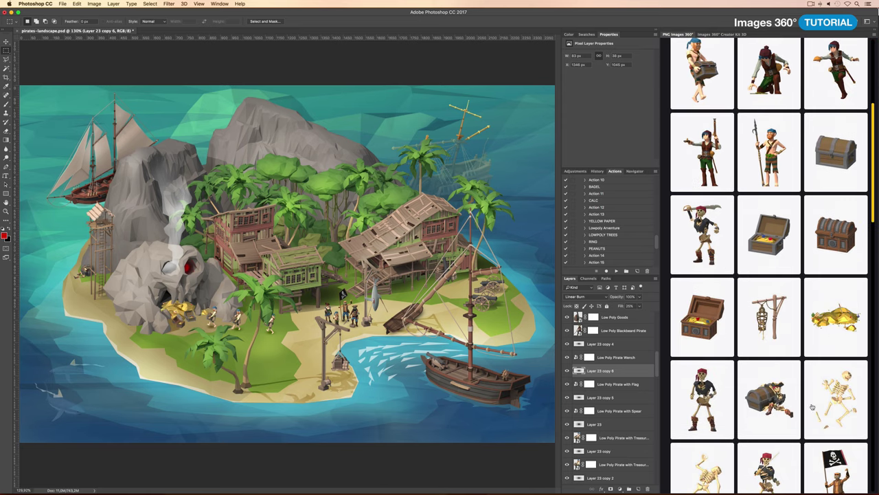
left_click(812, 406)
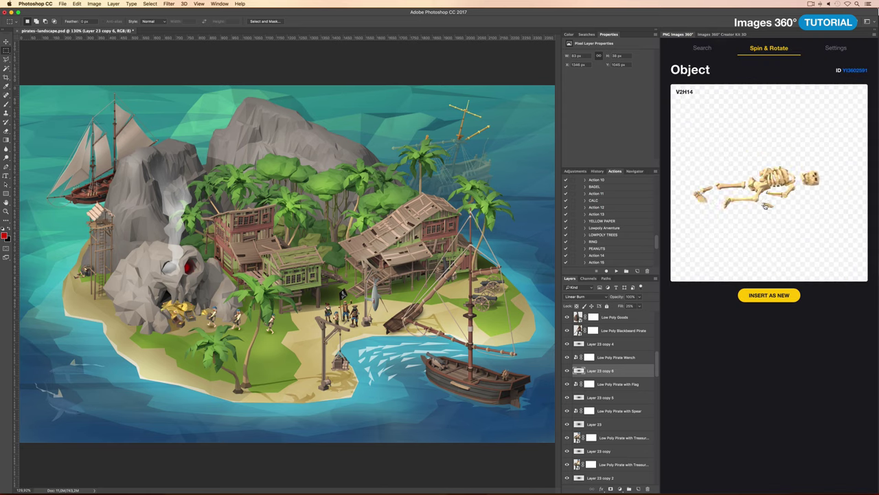
left_click_drag(766, 205, 770, 209)
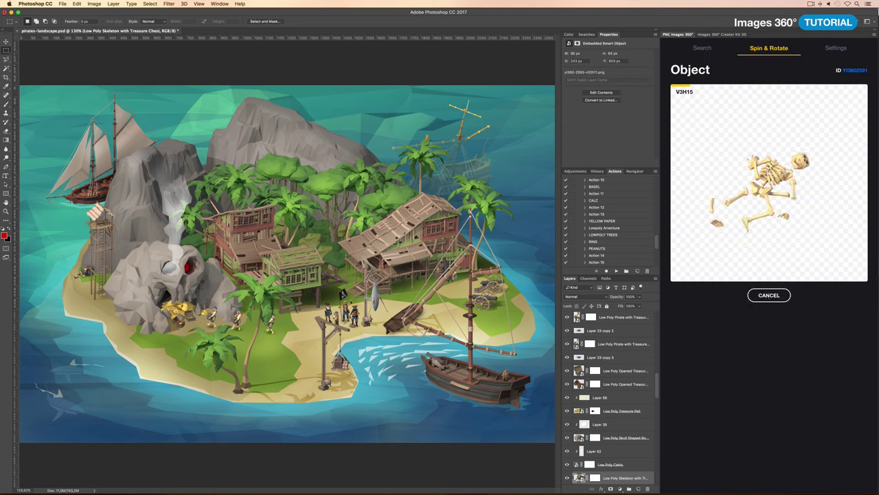
left_click_drag(254, 192, 200, 270)
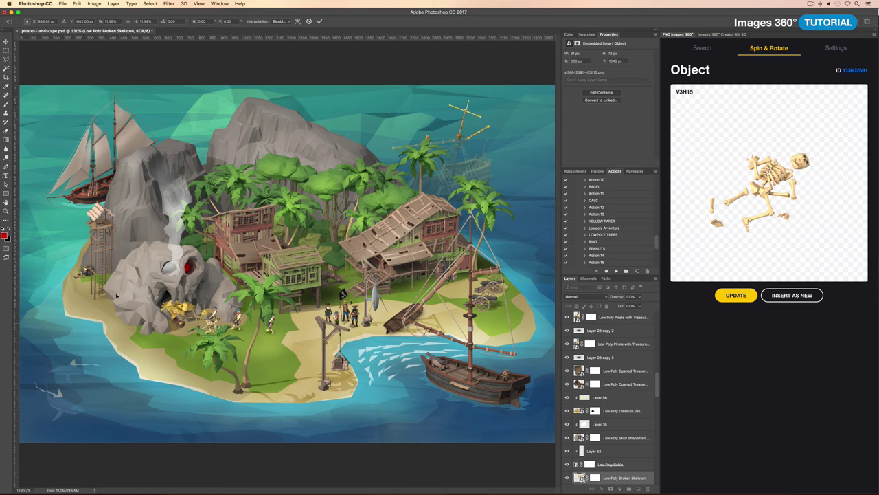
Step: Add a second lying skeleton, rotated and shrunk to a tiny figure nearby
left_click(702, 48)
left_click(844, 451)
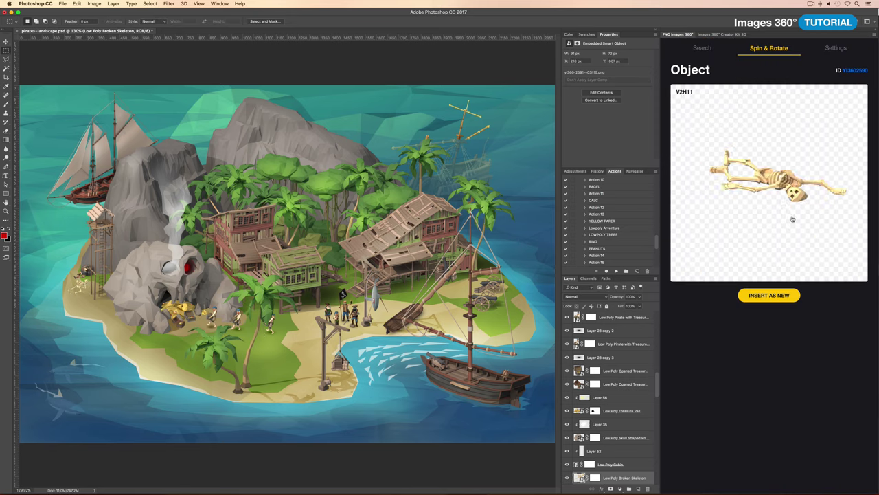
mouse_move(753, 226)
left_mouse_down()
mouse_move(744, 226)
mouse_move(775, 210)
left_mouse_up()
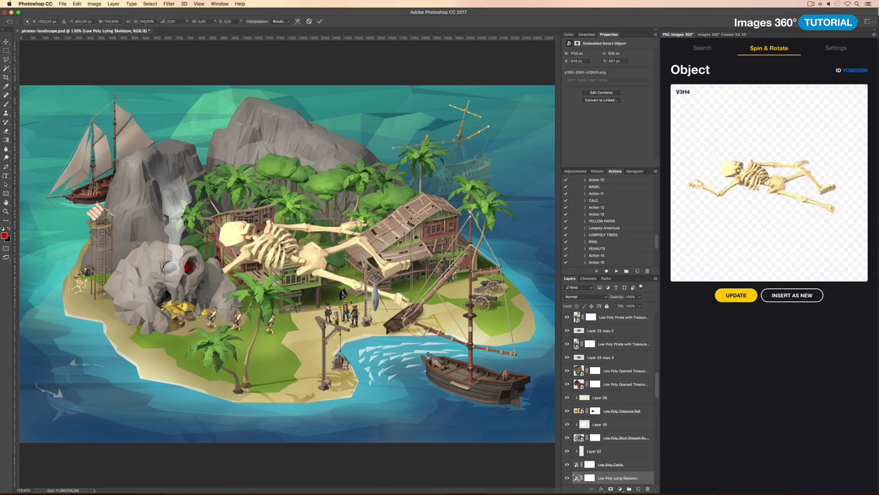
left_click_drag(411, 305, 196, 279)
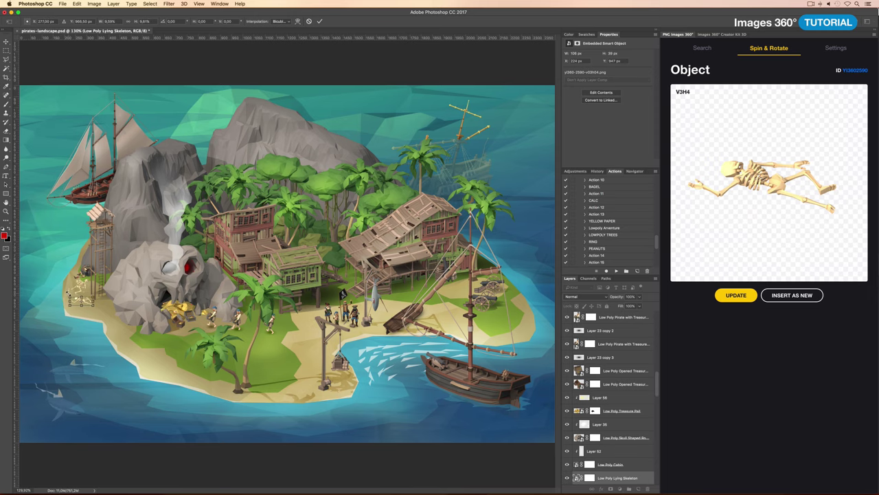
left_click(706, 51)
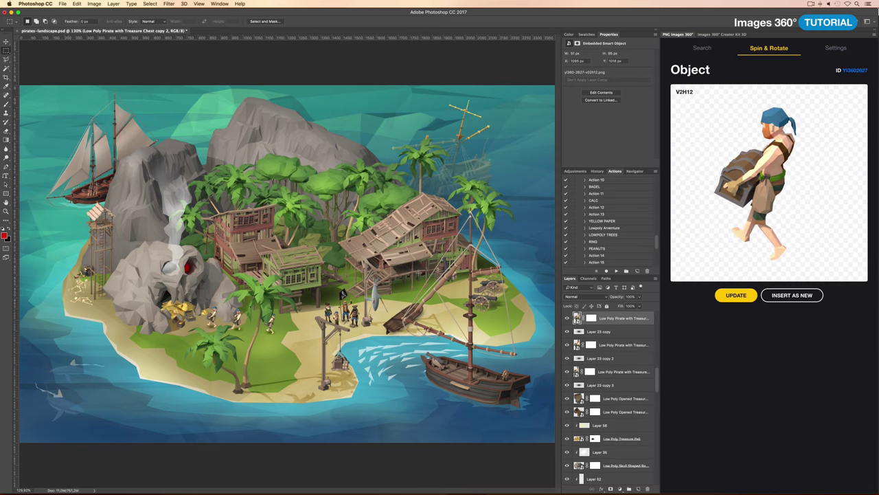
Step: Duplicate the treasure-carrying pirate layer and place a shadow copy above it
scroll(605, 398, "up", 3)
left_click(577, 358)
right_click(610, 385)
left_click(639, 277)
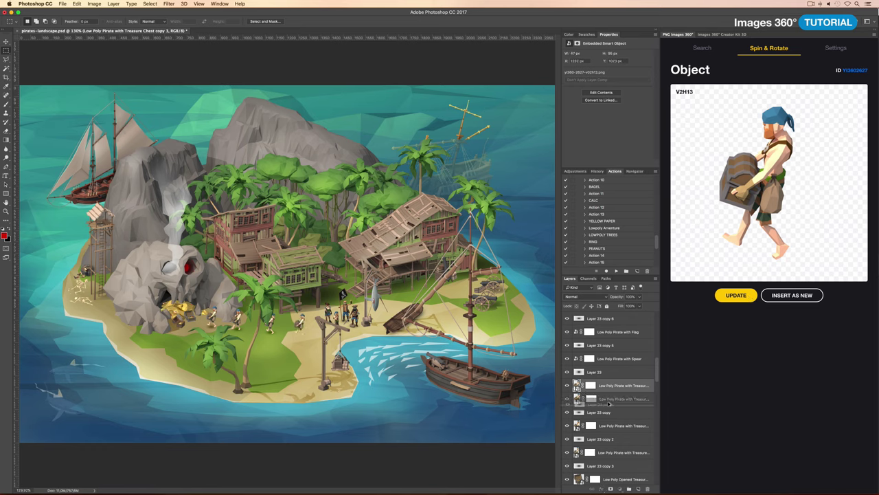
left_click_drag(608, 404, 608, 399)
Step: Insert the treasure chest in the rowboat, layered just below Layer 24
left_click(702, 48)
scroll(769, 275, "down", 3)
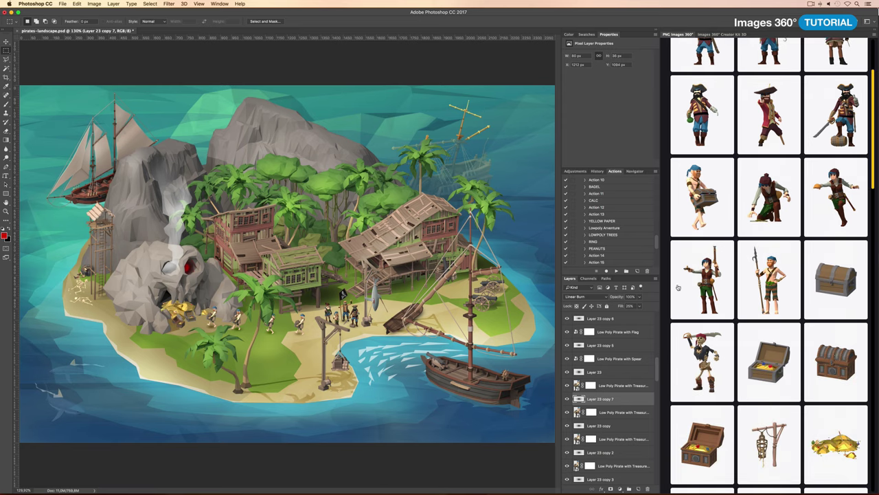
left_click(768, 355)
left_click_drag(790, 195, 806, 193)
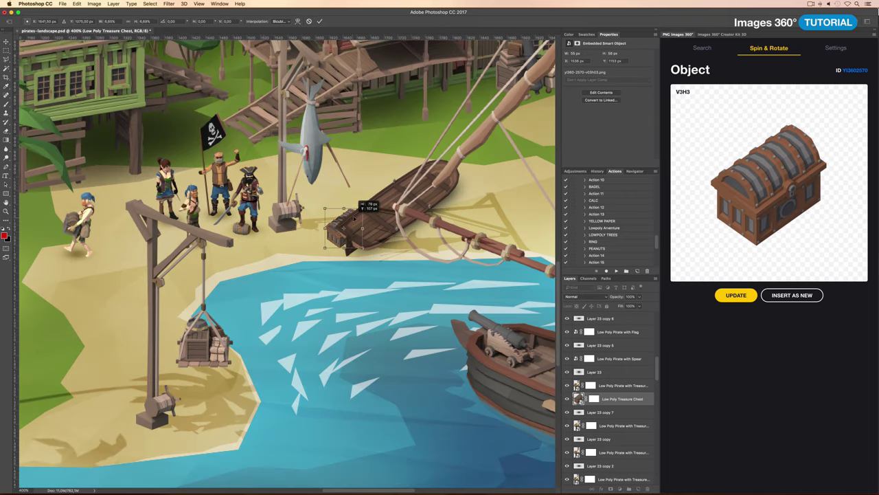
key("Return")
key("ctrl+shift+bracketright")
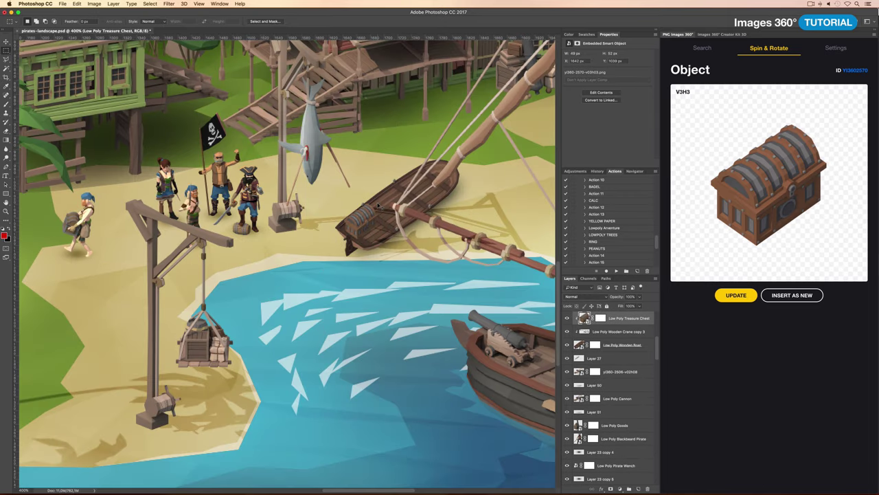
key("ctrl+bracketleft")
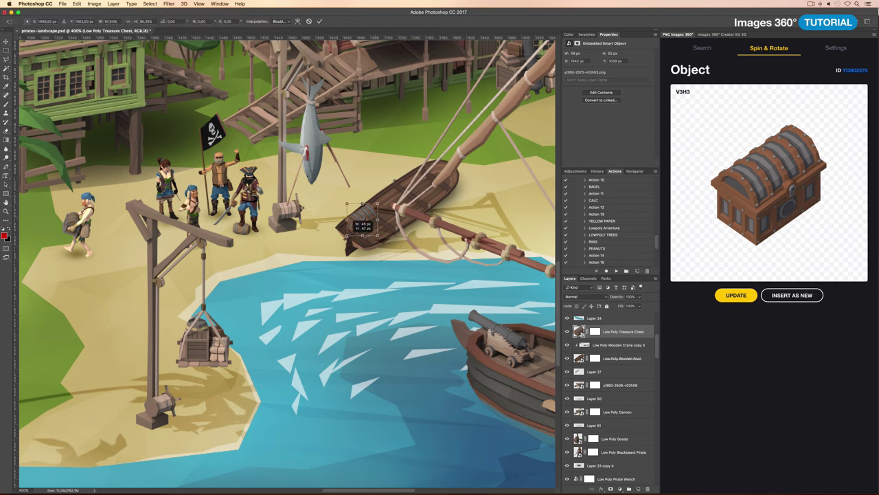
key("Return")
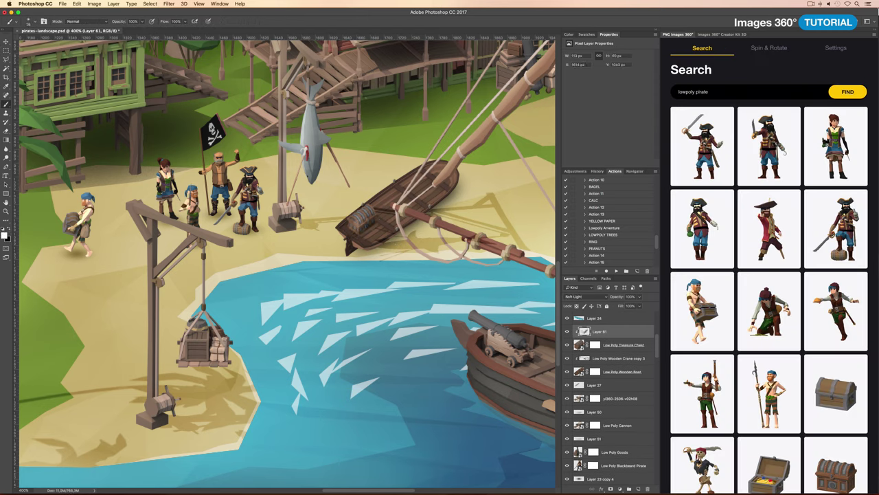
Step: Set Layer 61's blend mode to Overlay
left_click(576, 296)
left_click(572, 290)
scroll(447, 204, "down", 5)
scroll(722, 183, "down", 5)
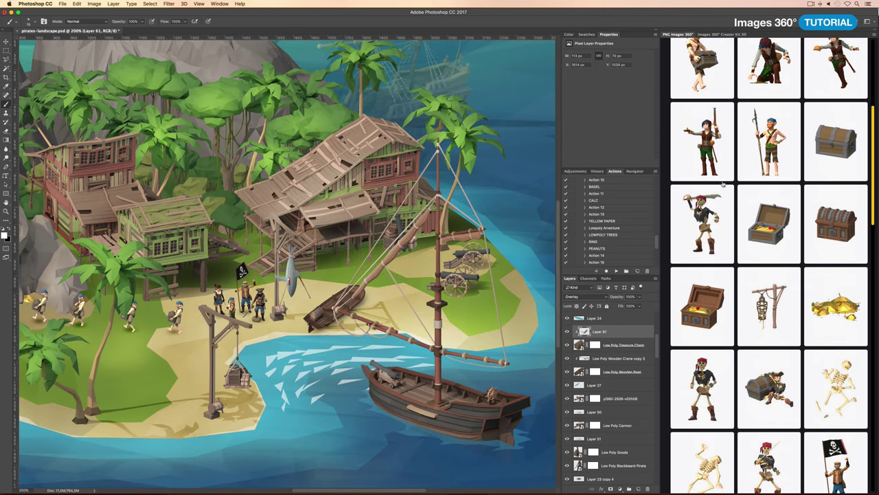
scroll(723, 184, "down", 5)
scroll(722, 184, "down", 5)
scroll(722, 184, "down", 5)
scroll(723, 185, "down", 5)
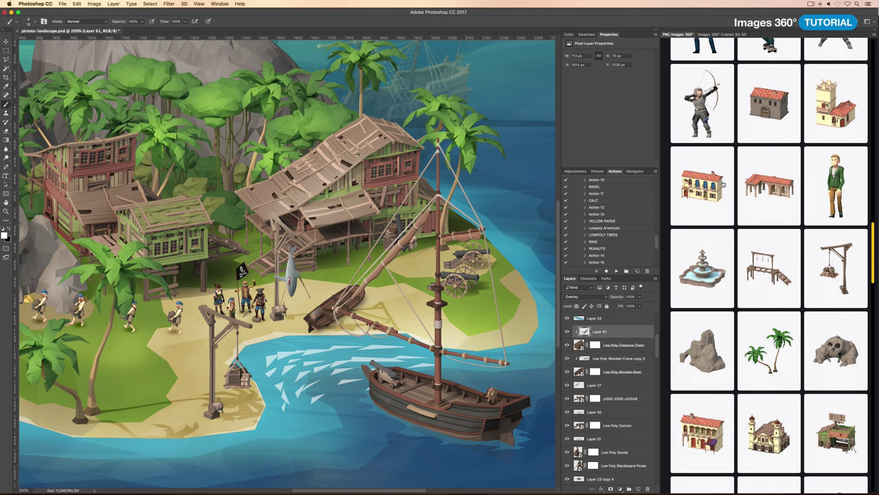
scroll(723, 183, "down", 5)
scroll(723, 183, "down", 5)
scroll(723, 183, "down", 3)
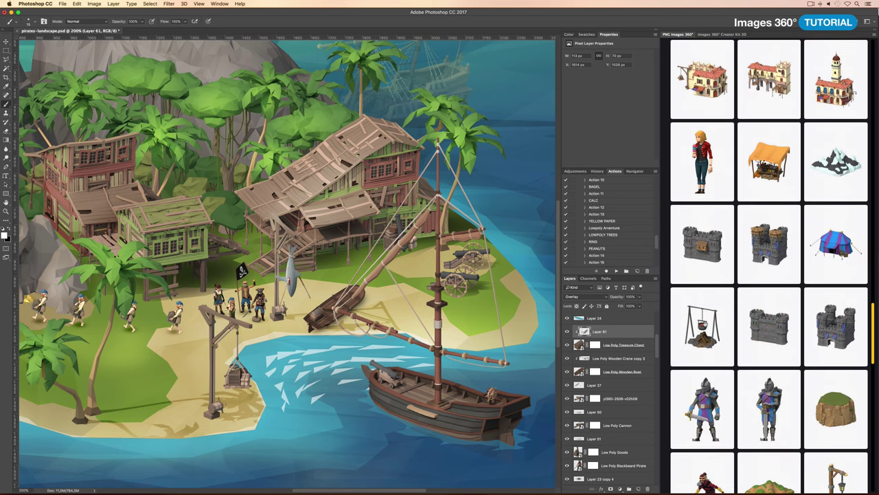
Step: Insert the swing campfire with hanging pot, shrunk, on the beach by the crane
left_click(702, 326)
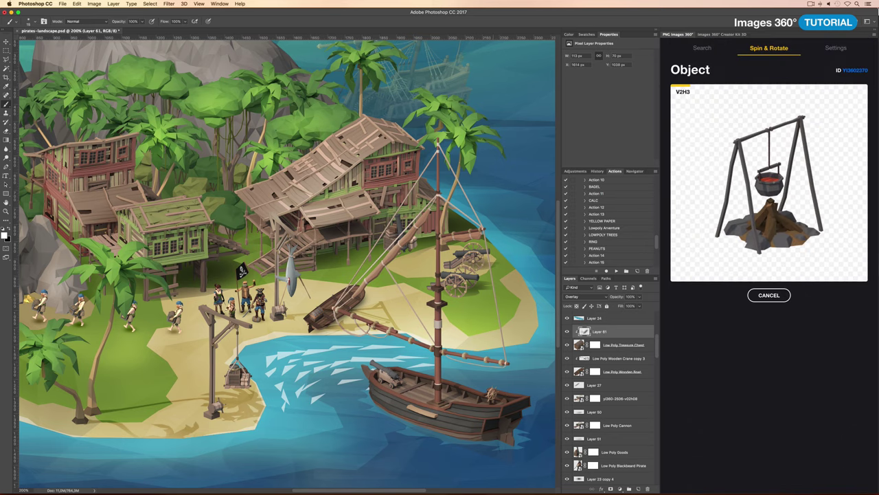
left_click_drag(165, 206, 199, 336)
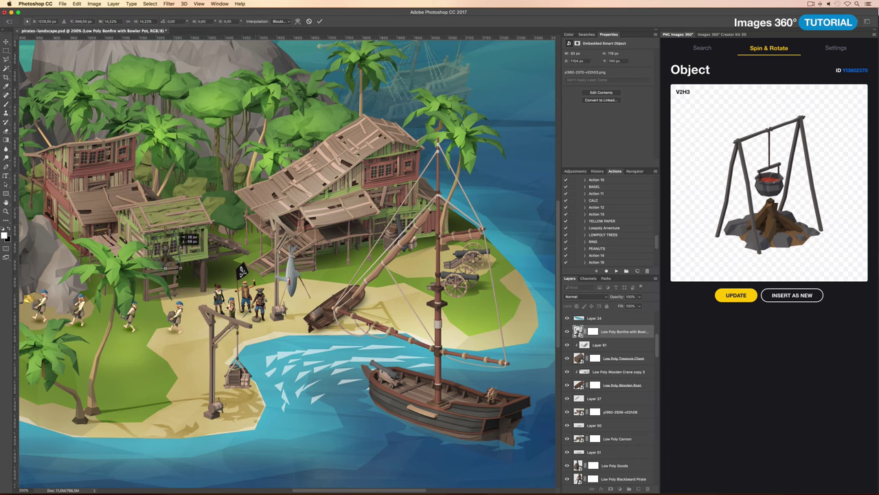
key("Return")
key("b")
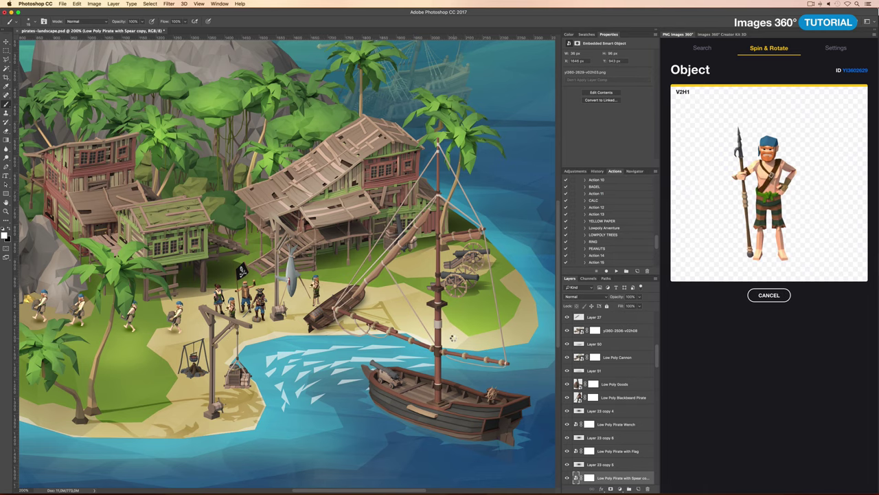
scroll(452, 337, "down", 3)
left_click_drag(471, 353, 340, 326)
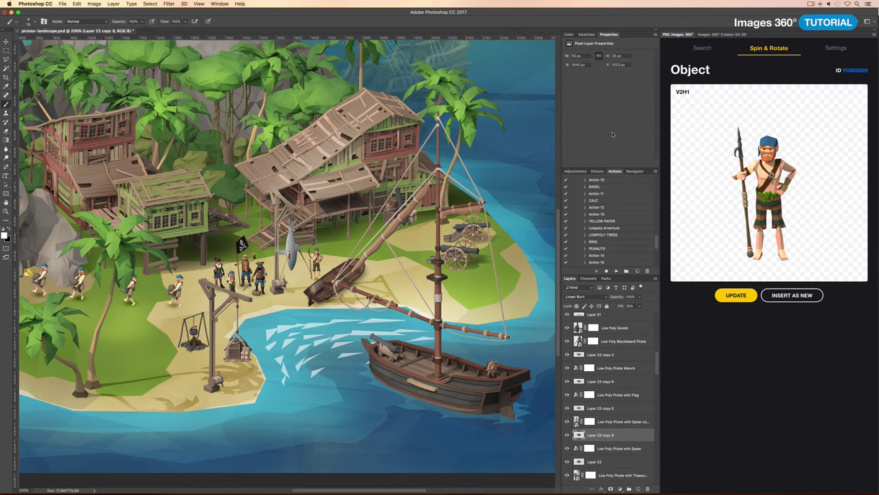
Step: Insert the fish drying rack, scaled down and placed on the beach beside the pot
scroll(741, 292, "down", 5)
scroll(742, 292, "down", 5)
scroll(741, 292, "down", 5)
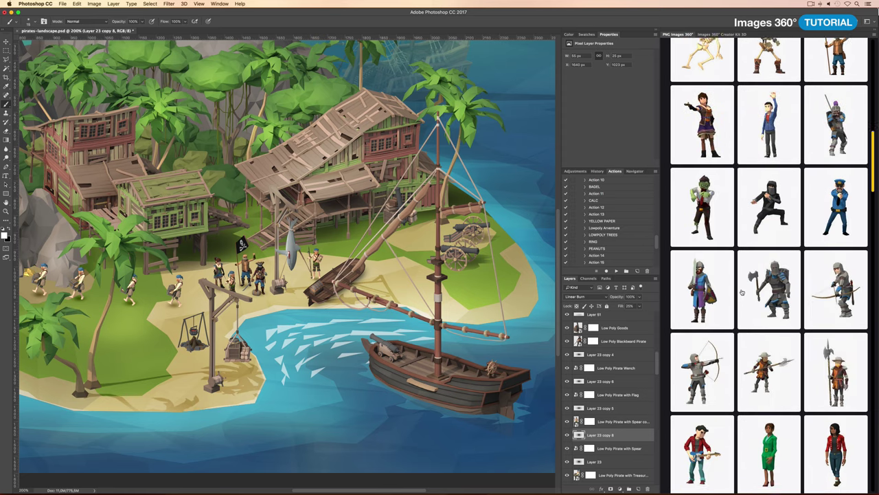
scroll(741, 292, "down", 5)
scroll(741, 292, "down", 5)
scroll(741, 292, "down", 5)
scroll(741, 292, "down", 5)
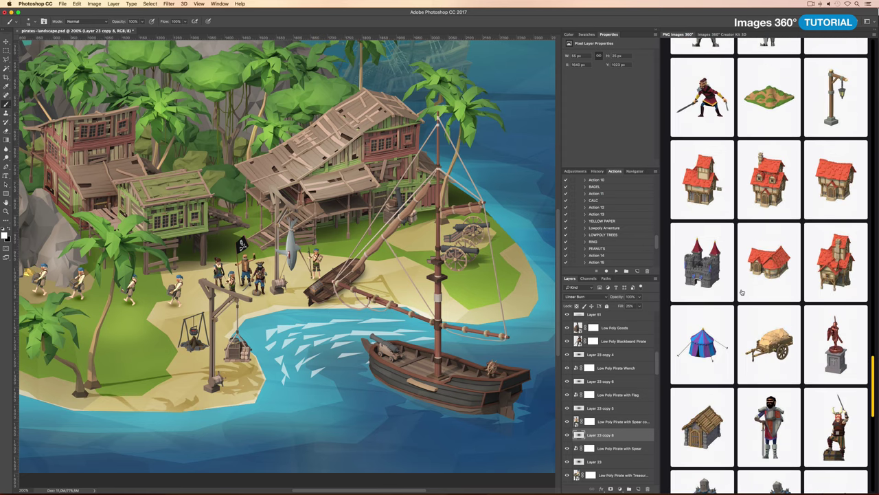
scroll(742, 291, "down", 5)
scroll(741, 292, "down", 5)
scroll(741, 292, "down", 5)
scroll(741, 293, "down", 5)
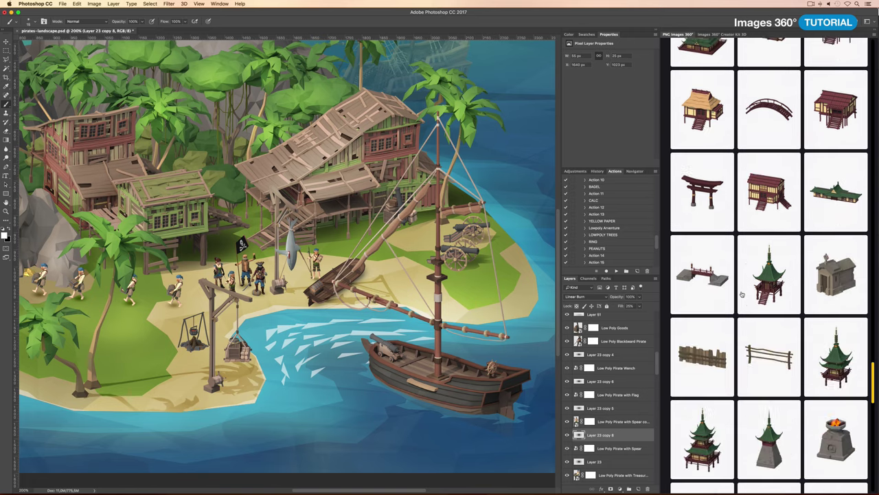
scroll(741, 294, "down", 5)
scroll(741, 294, "down", 5)
scroll(742, 293, "down", 5)
scroll(741, 293, "down", 5)
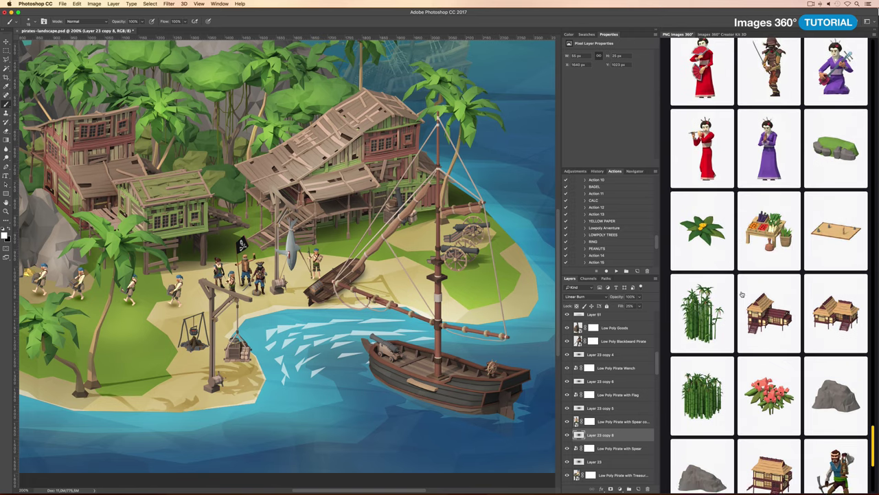
scroll(741, 293, "down", 5)
scroll(741, 293, "down", 5)
scroll(739, 295, "down", 5)
scroll(735, 296, "down", 5)
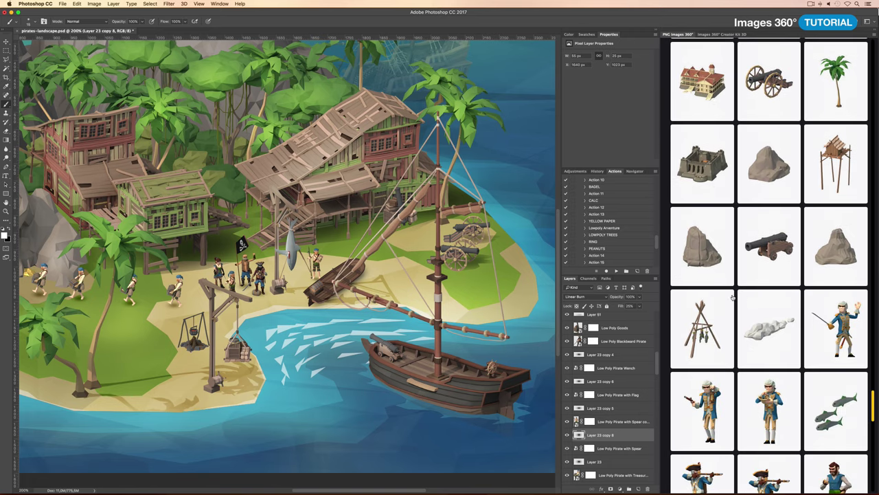
left_click(728, 296)
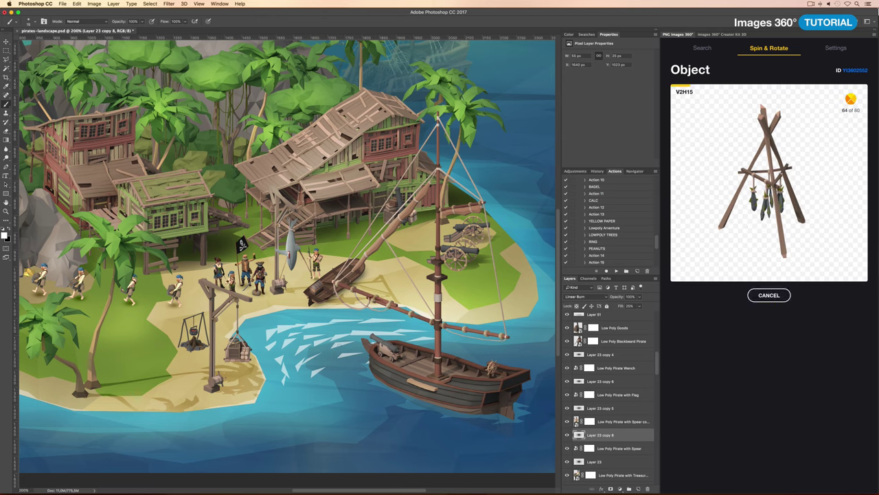
left_click_drag(219, 90, 166, 306)
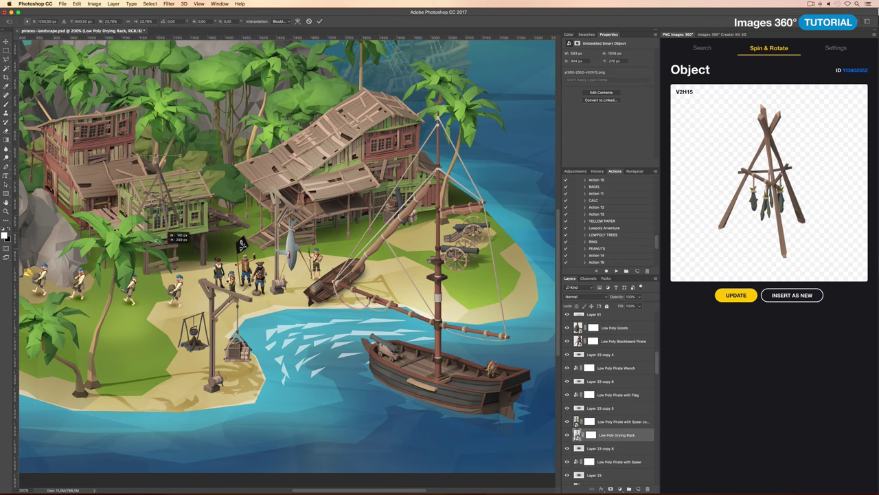
key("Return")
left_click_drag(156, 350, 158, 356)
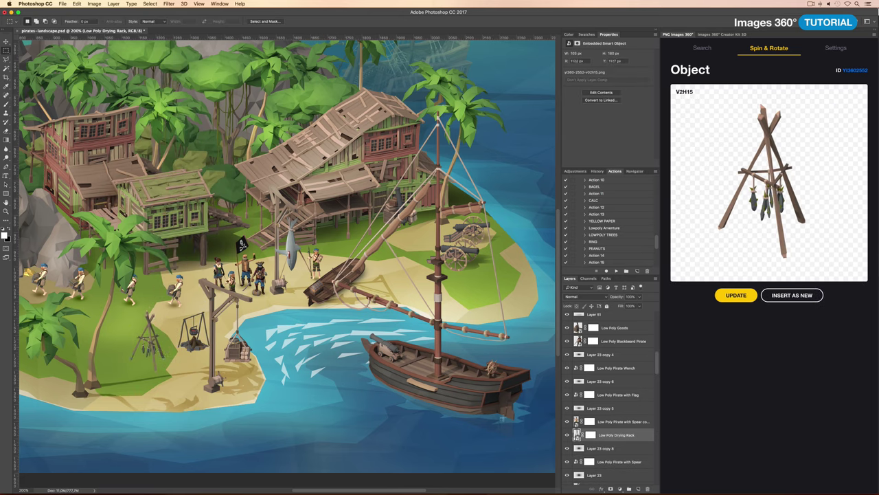
Step: Add a rotated, rasterized second drying rack as a Soft Light shadow at 70% fill
left_click_drag(770, 218, 768, 233)
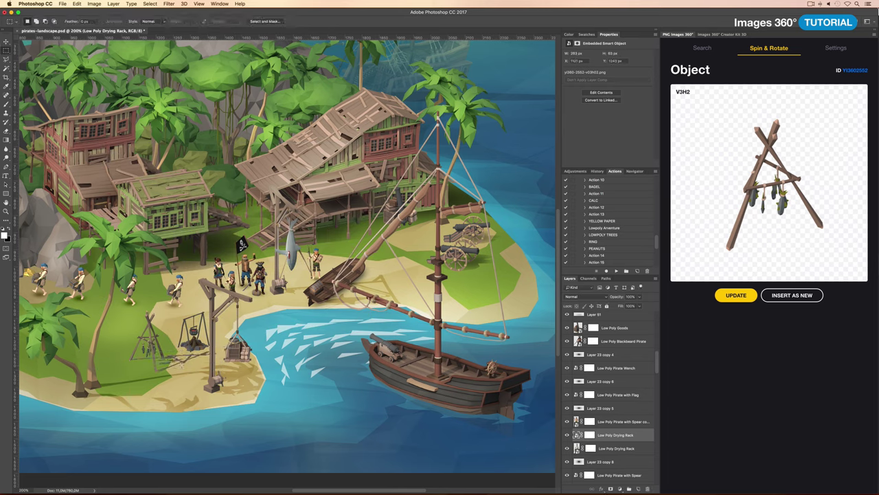
right_click(600, 448)
left_click(646, 313)
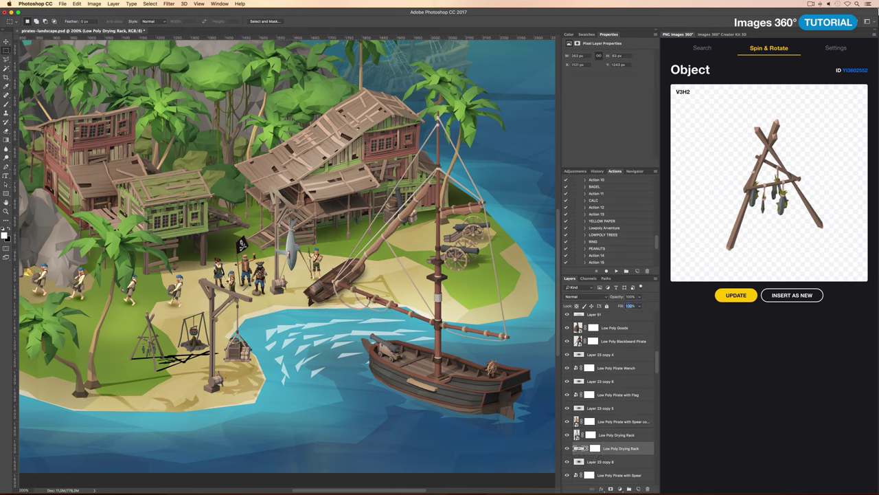
type("70")
left_click(584, 296)
left_click(583, 365)
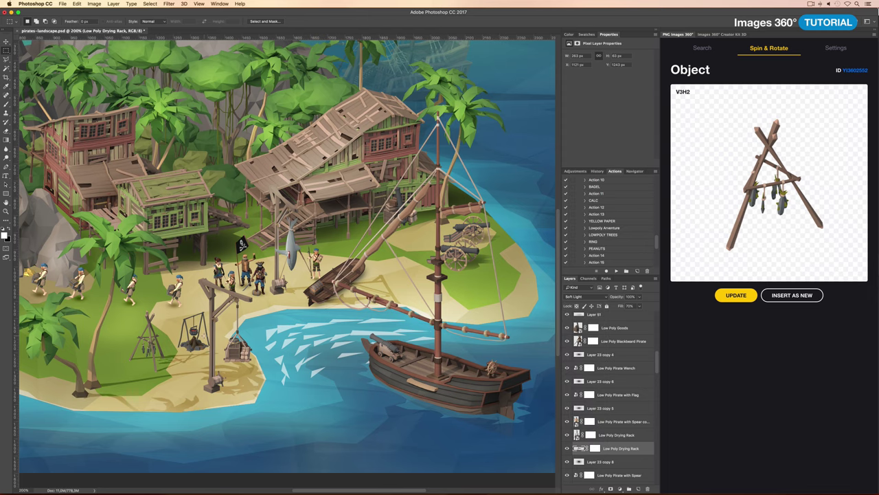
left_click(700, 50)
scroll(721, 192, "down", 5)
scroll(721, 192, "down", 5)
Step: Insert the explorer-with-gems model, shrink it, and place it beside the skull rock's gold
scroll(721, 193, "down", 5)
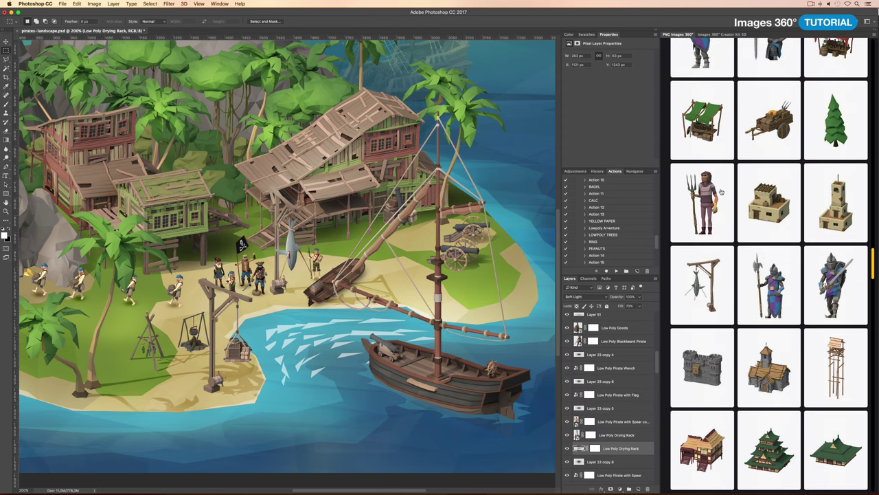
scroll(722, 192, "down", 5)
scroll(722, 192, "down", 5)
left_click(674, 346)
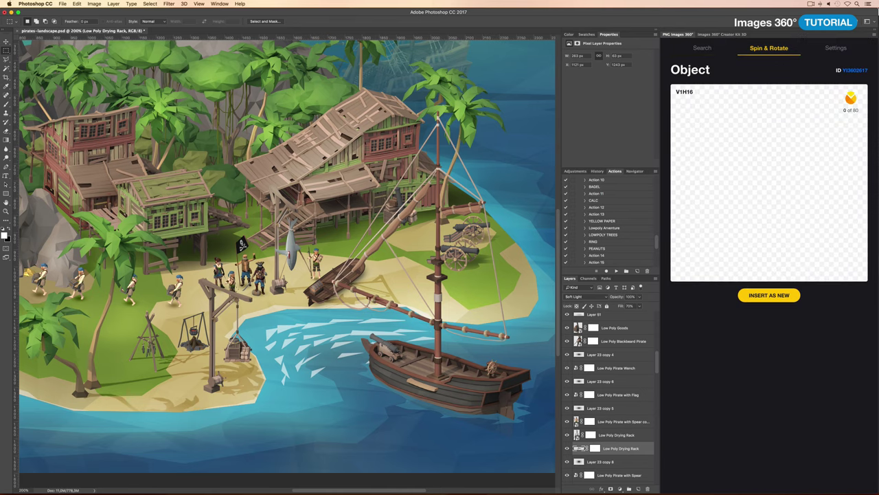
scroll(288, 255, "left", 5)
scroll(287, 254, "left", 5)
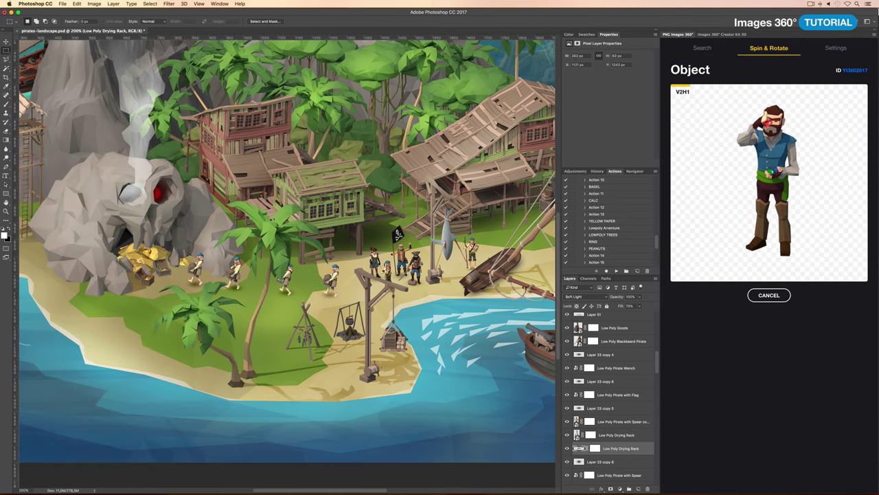
left_click_drag(769, 182, 312, 221)
left_click_drag(402, 401, 300, 199)
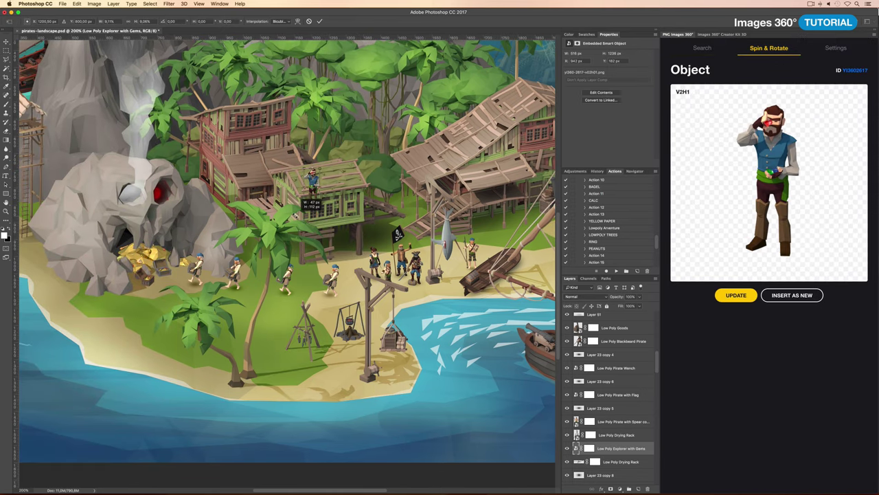
key("Return")
left_click_drag(164, 255, 169, 261)
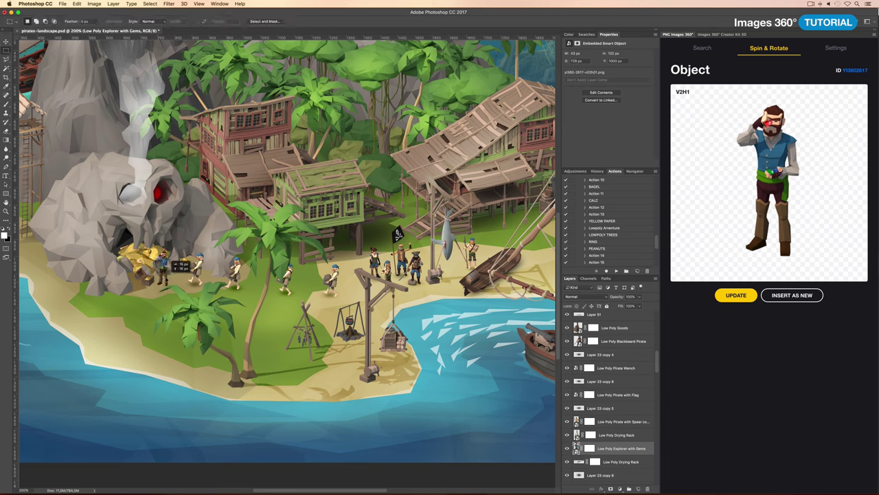
scroll(611, 412, "down", 4)
Step: Duplicate Layer 23 copy 8 and move the copy up and to the left
left_click(627, 420)
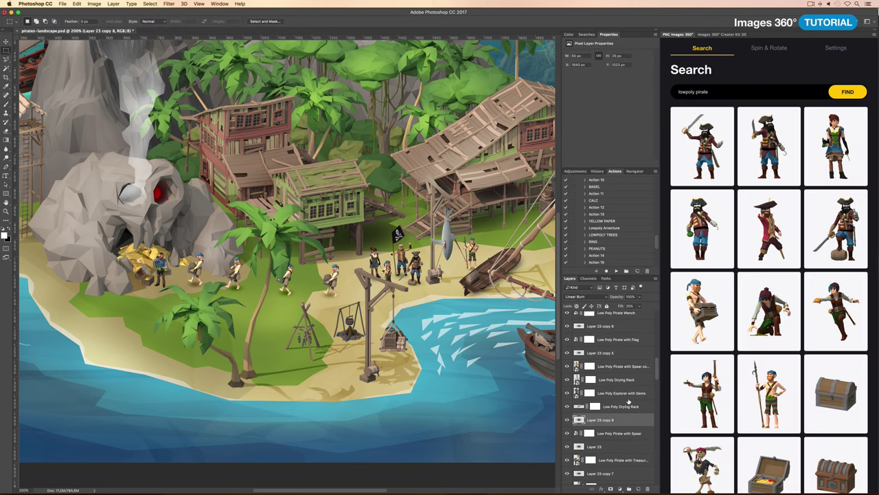
left_click_drag(625, 420, 106, 339)
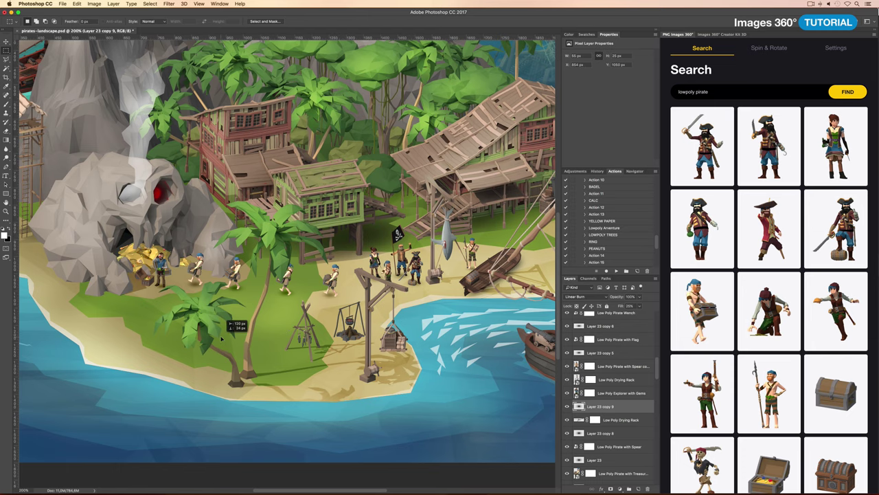
left_click_drag(221, 338, 172, 285)
Step: Scroll through the Images 360 result list
scroll(780, 274, "down", 10)
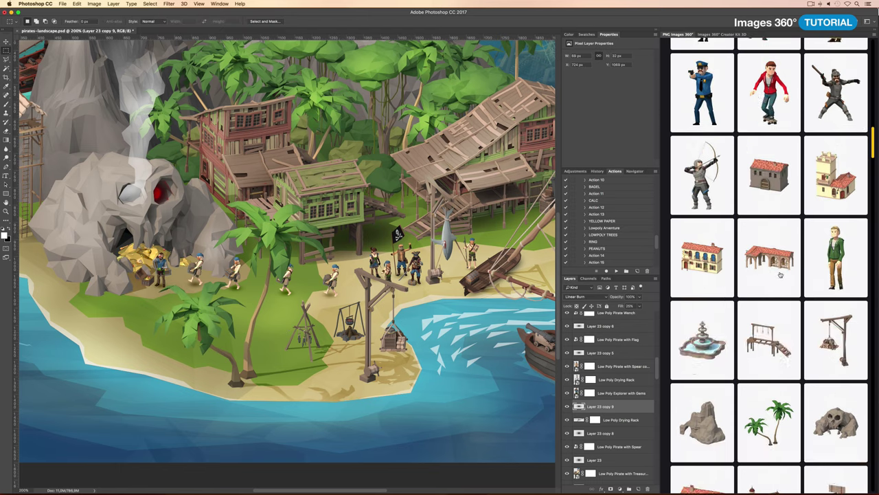
scroll(780, 275, "down", 5)
scroll(781, 275, "down", 5)
scroll(781, 275, "down", 5)
scroll(780, 275, "down", 5)
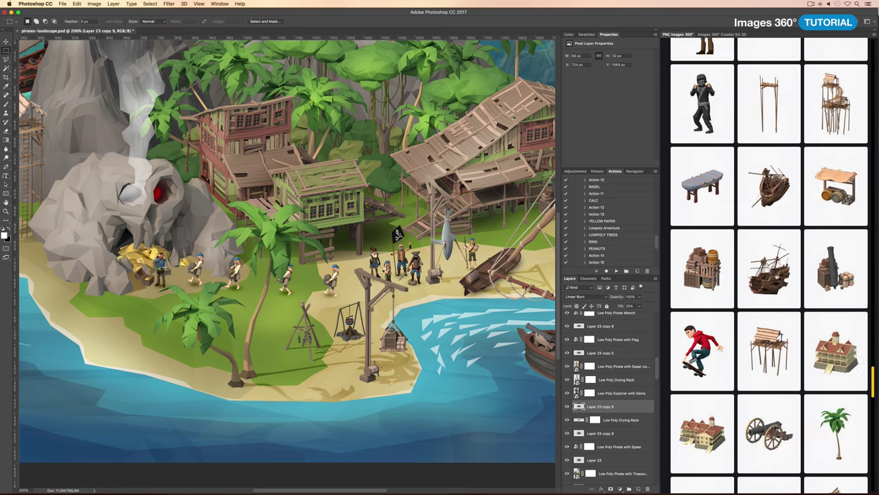
scroll(776, 276, "down", 5)
scroll(776, 276, "down", 2)
scroll(777, 276, "down", 5)
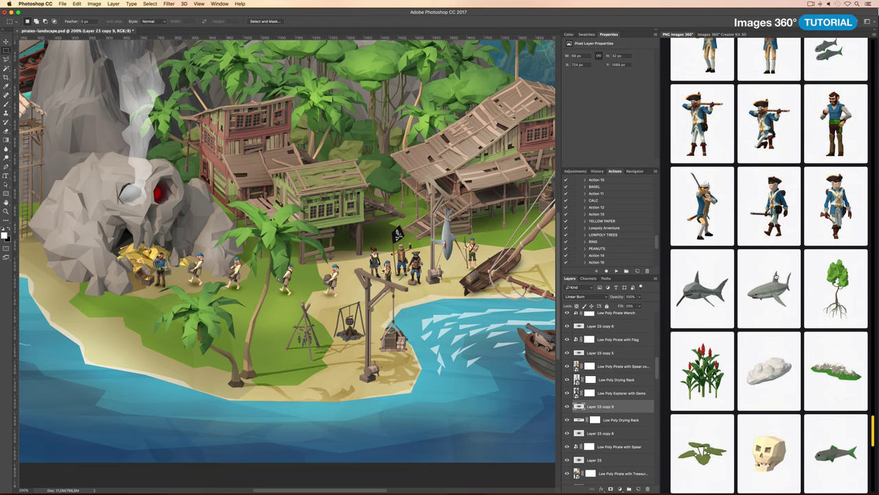
scroll(777, 276, "down", 2)
scroll(777, 276, "down", 5)
scroll(776, 277, "down", 5)
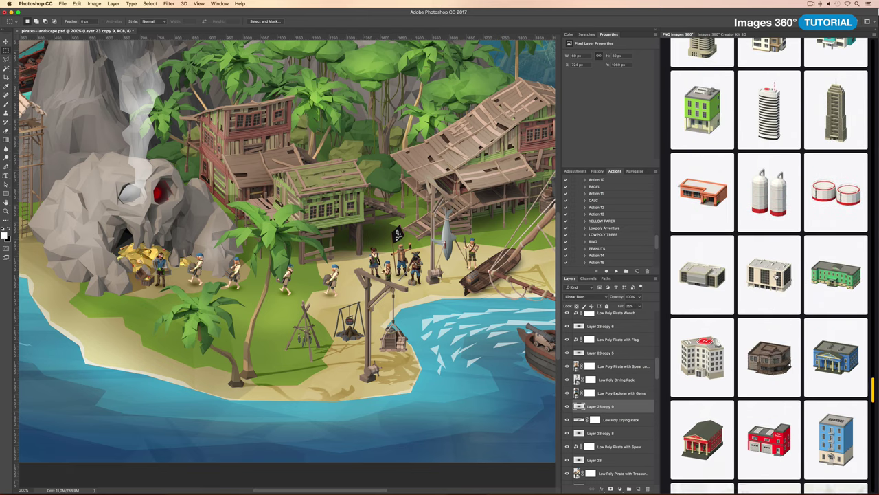
scroll(776, 276, "down", 5)
scroll(776, 276, "down", 5)
scroll(776, 276, "down", 5)
scroll(776, 276, "down", 5)
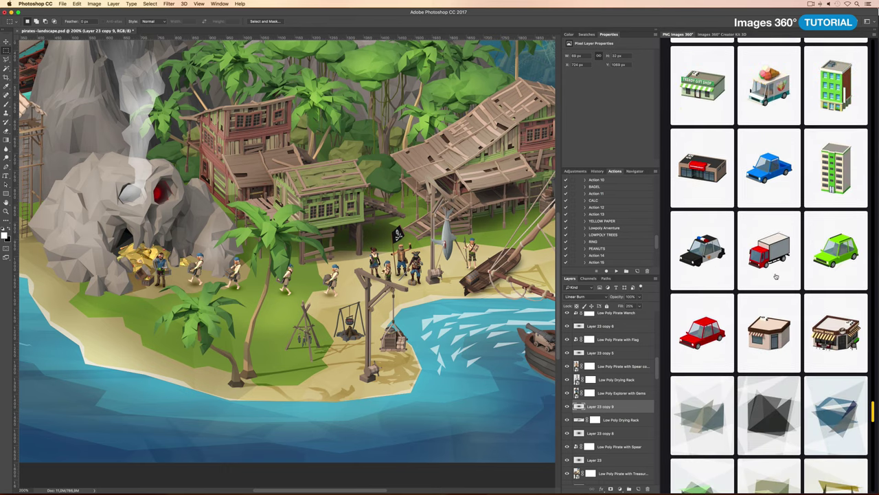
scroll(777, 277, "down", 5)
scroll(776, 276, "down", 5)
scroll(776, 276, "up", 5)
scroll(776, 276, "up", 5)
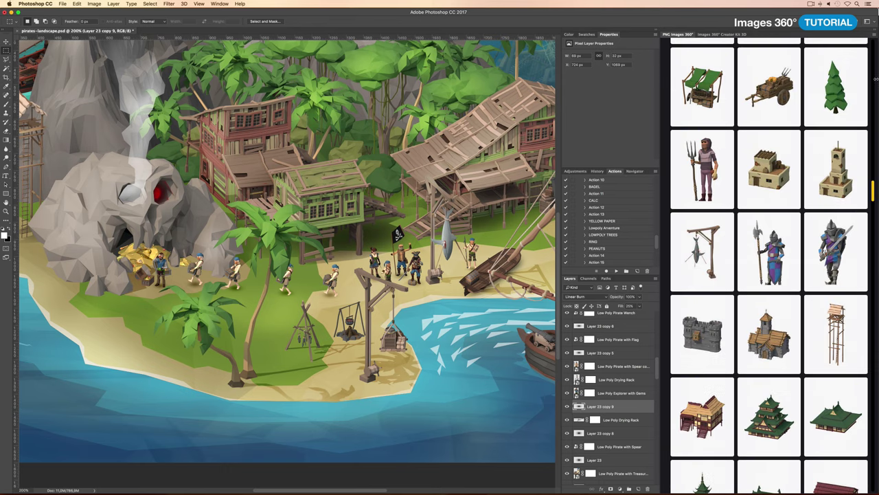
scroll(835, 66, "up", 10)
Step: Search 'lowpoly cloud' and place a rotated cloud plus a copy at the top centre
type("d")
key("Return")
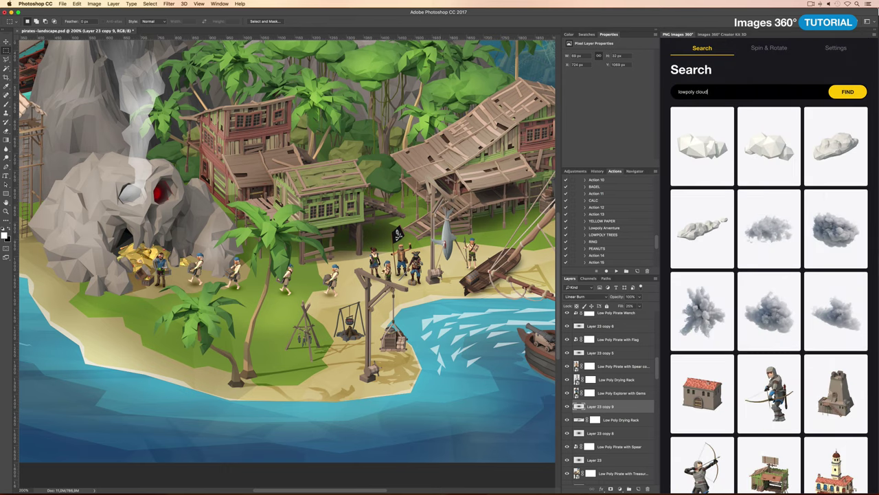
key("super+1")
left_click(823, 171)
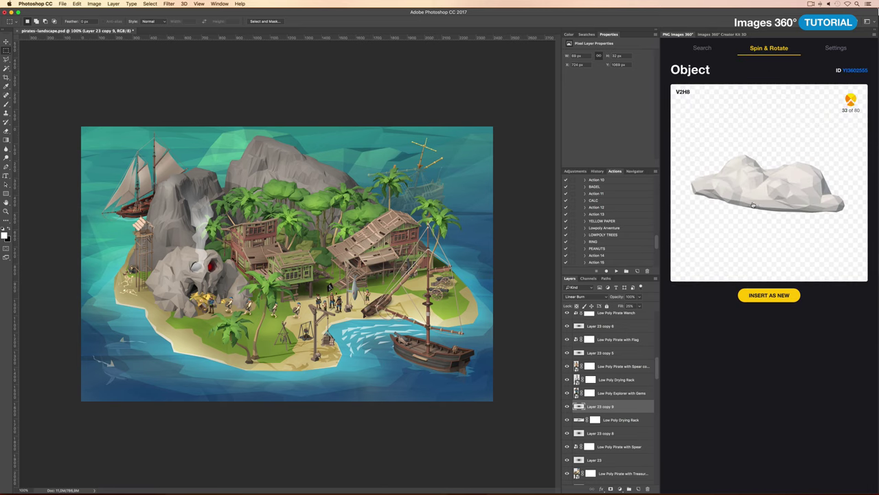
mouse_move(823, 171)
left_mouse_down()
mouse_move(771, 206)
mouse_move(479, 238)
left_mouse_up()
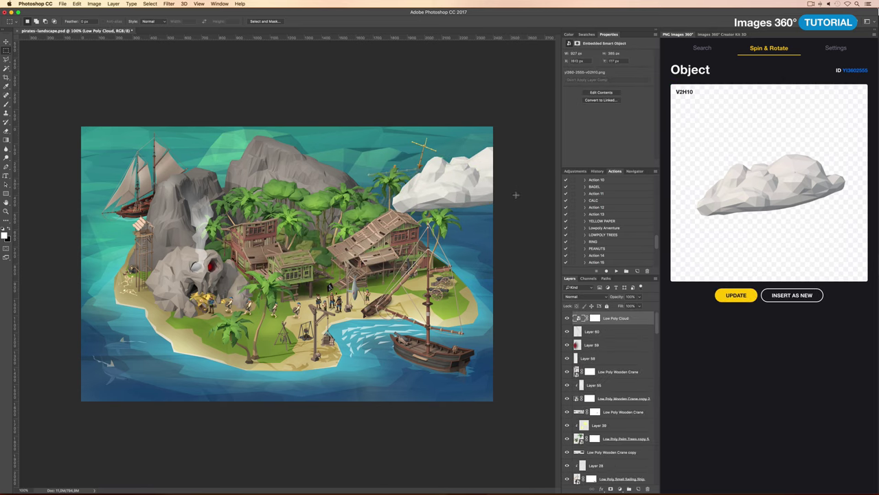
left_click_drag(450, 203, 302, 183)
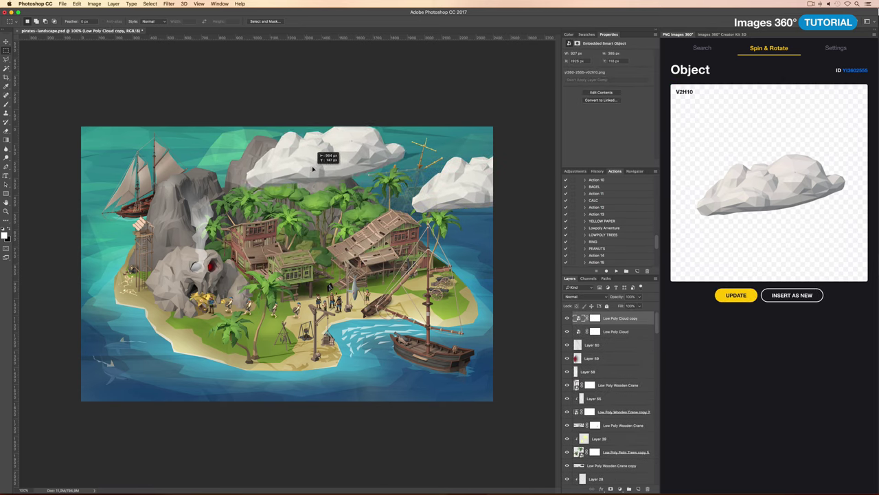
left_click_drag(792, 201, 755, 206)
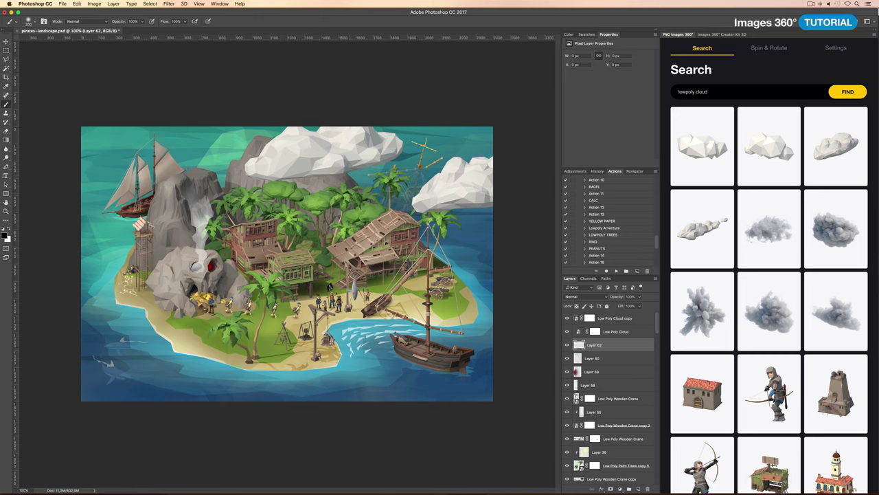
Step: Paint shadow under the clouds on Layer 62, then select the building layers
left_click_drag(408, 180, 286, 192)
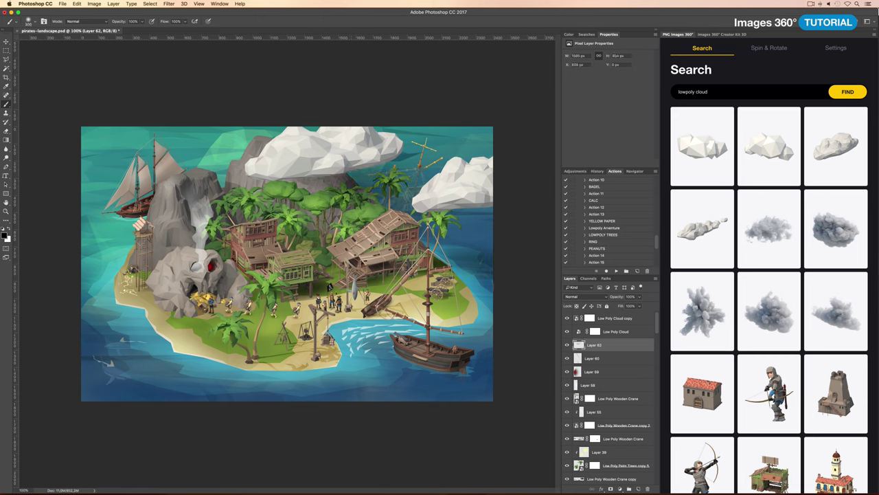
scroll(604, 384, "down", 5)
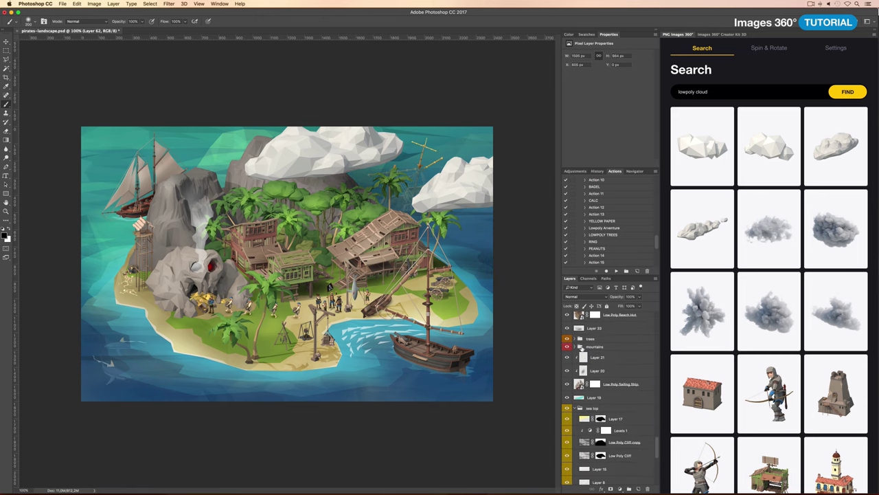
left_click(584, 347)
scroll(585, 429, "down", 1)
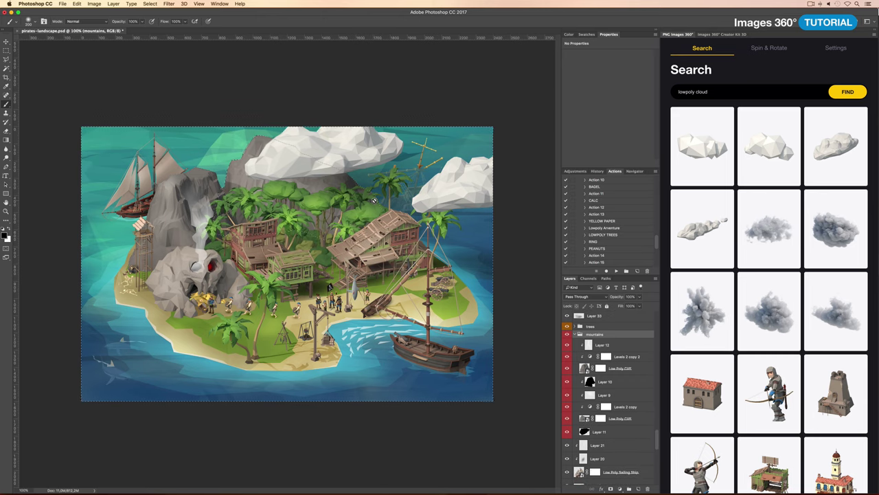
key("alt+period")
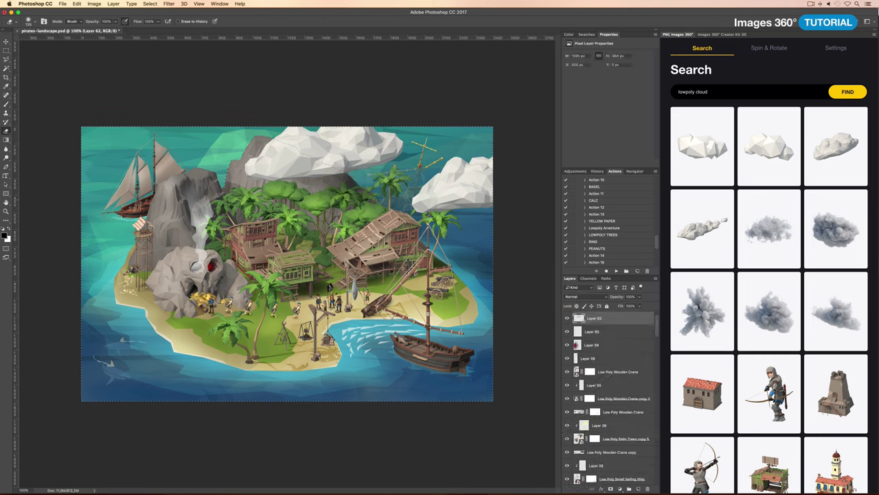
key("alt+bracketleft")
key("alt+bracketleft")
key("alt+bracketleft")
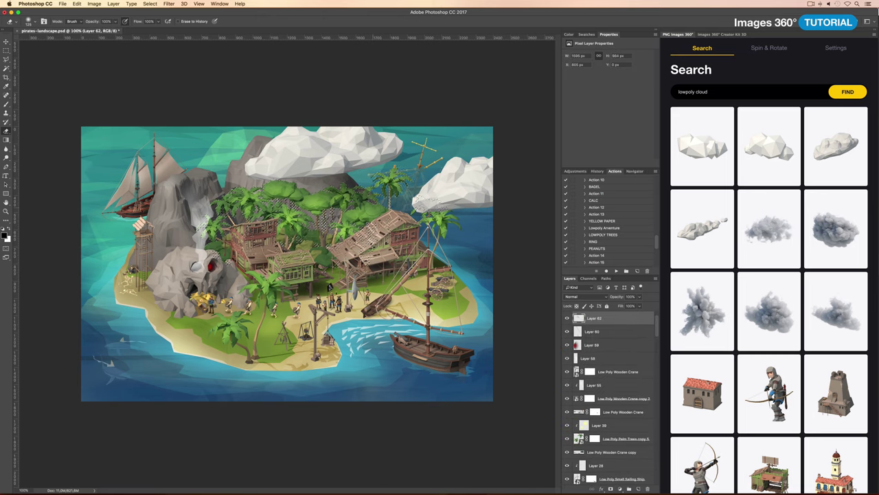
scroll(639, 360, "down", 10)
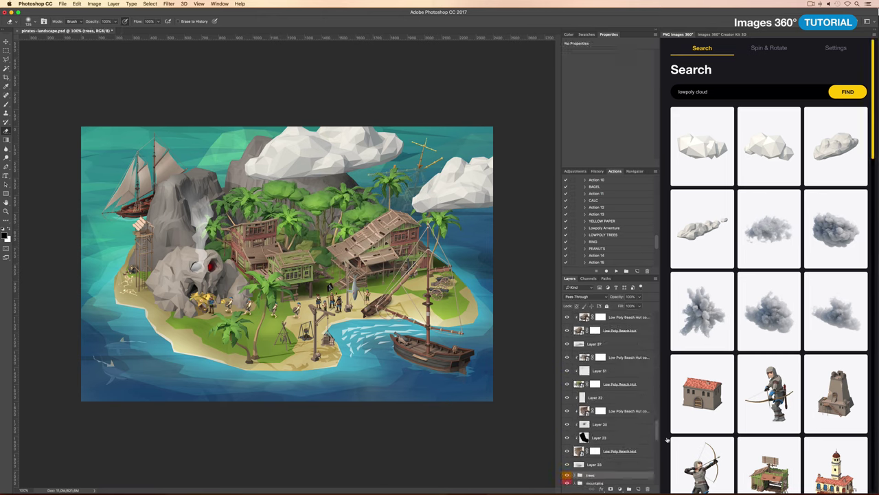
scroll(611, 399, "down", 3)
Step: Group the building layers as 'buildings' and pick a third cloud model
key("ctrl+g")
double_click(589, 417)
type("buildings")
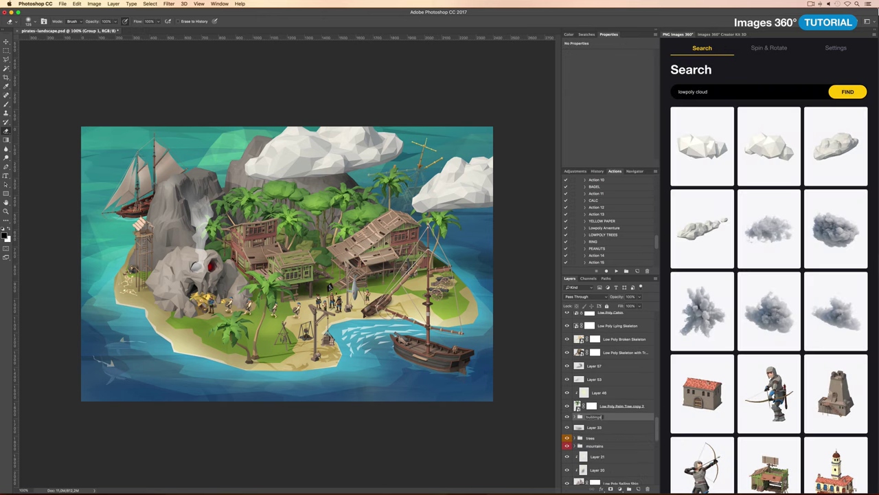
right_click(598, 417)
left_click(614, 469)
scroll(601, 401, "up", 3)
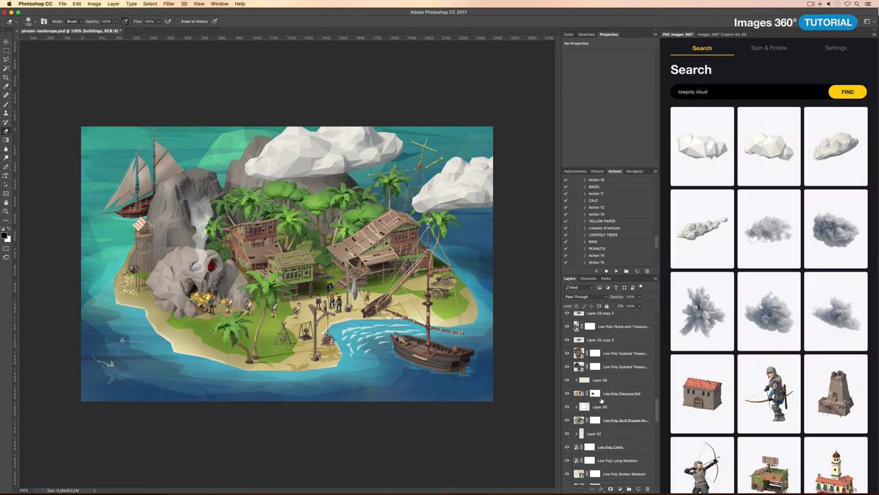
left_click(706, 221)
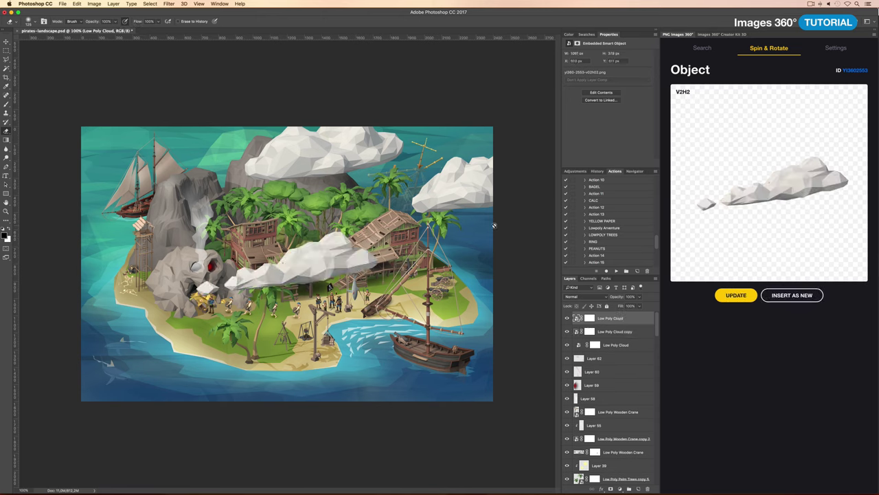
Step: Move the third cloud to the upper left over the ship, then add a new layer
left_click_drag(369, 258, 229, 153)
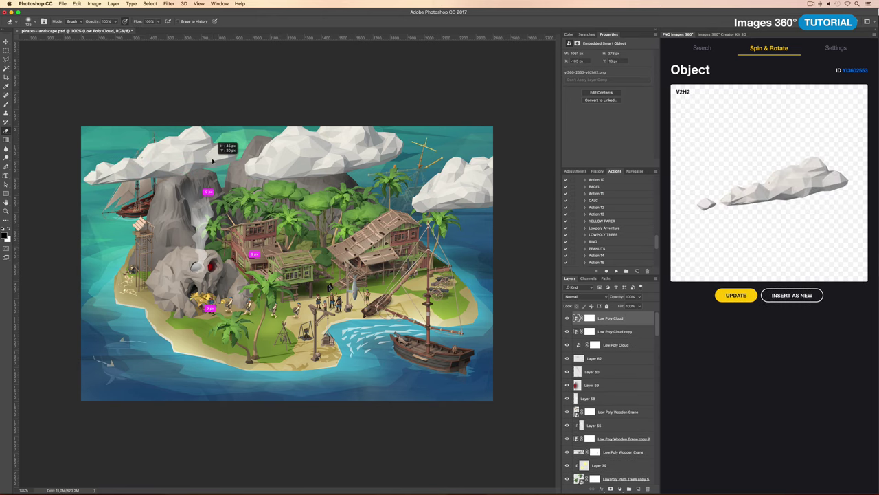
left_click_drag(157, 201, 208, 191)
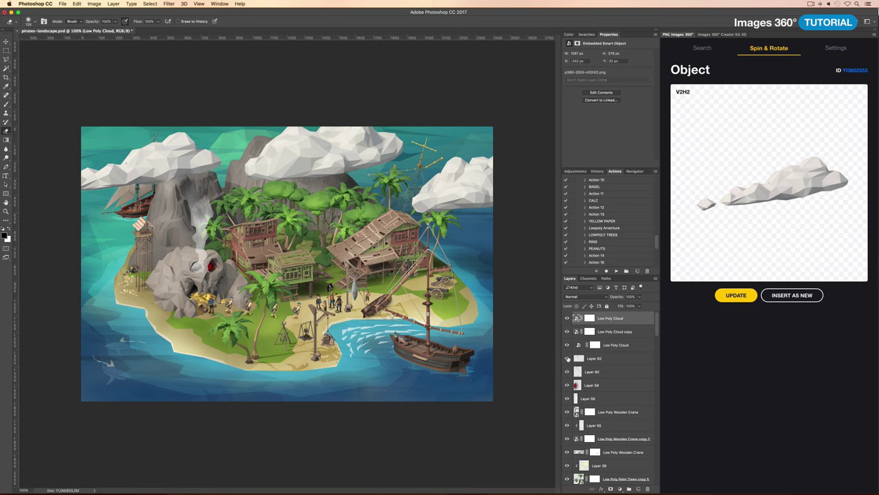
key("ctrl+shift+alt+n")
key("ctrl+shift+alt+n")
key("b")
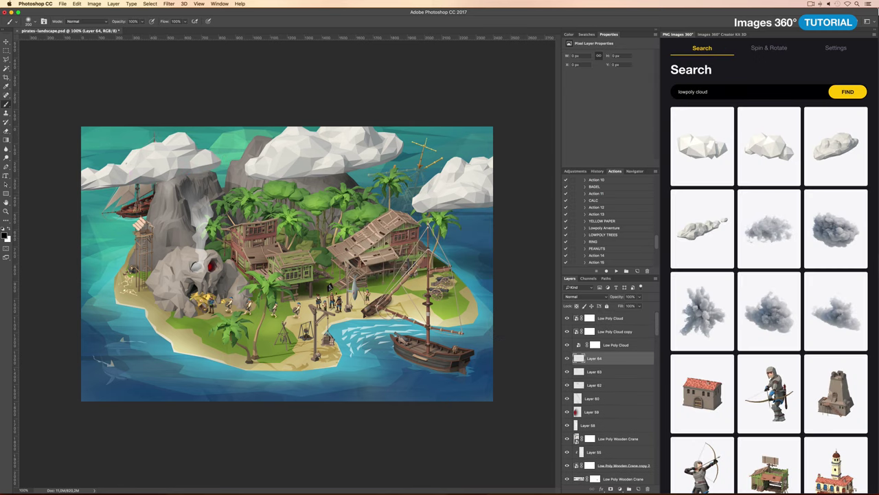
Step: Stamp visible art into 'Layer 64 (merged)', delete the layers below, and start Tilt-Shift blur
scroll(589, 415, "down", 5)
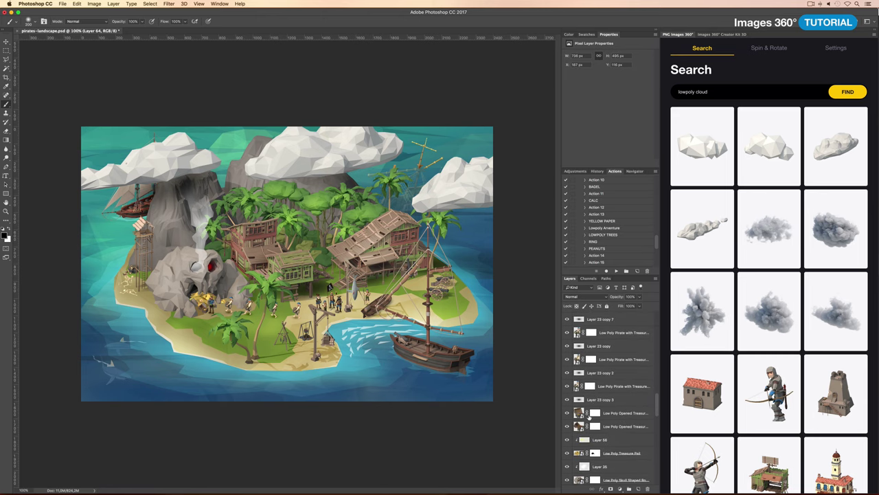
scroll(589, 416, "down", 3)
scroll(589, 416, "down", 2)
scroll(589, 416, "down", 2)
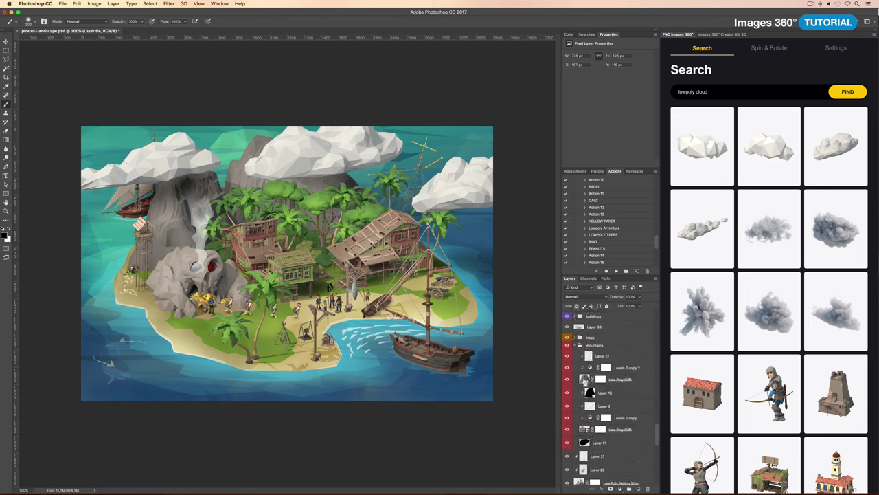
key("ctrl+0")
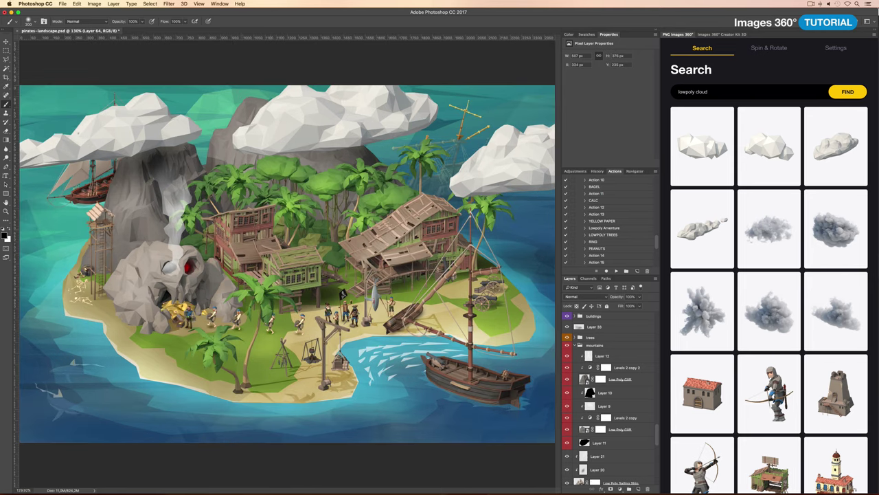
scroll(638, 323, "up", 10)
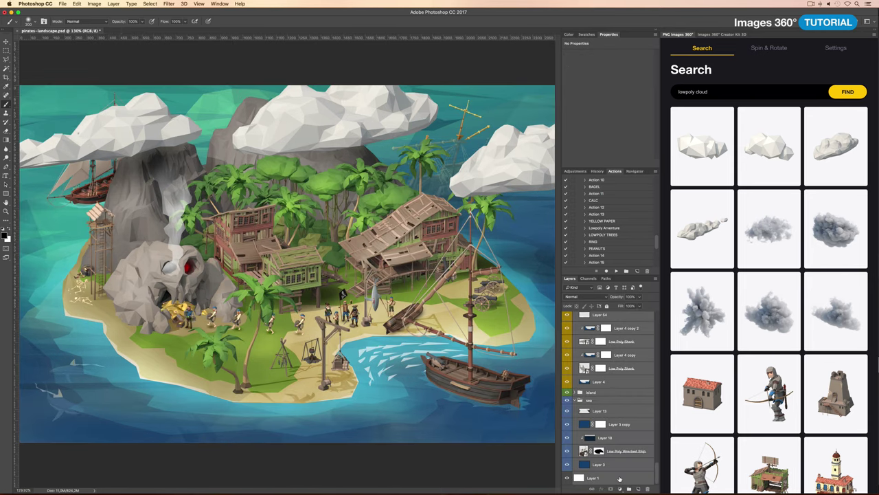
key("ctrl+alt+e")
left_click(615, 398)
scroll(616, 398, "down", 5)
left_click(604, 474, "shift")
key("Delete")
left_click(169, 3)
left_click(271, 105)
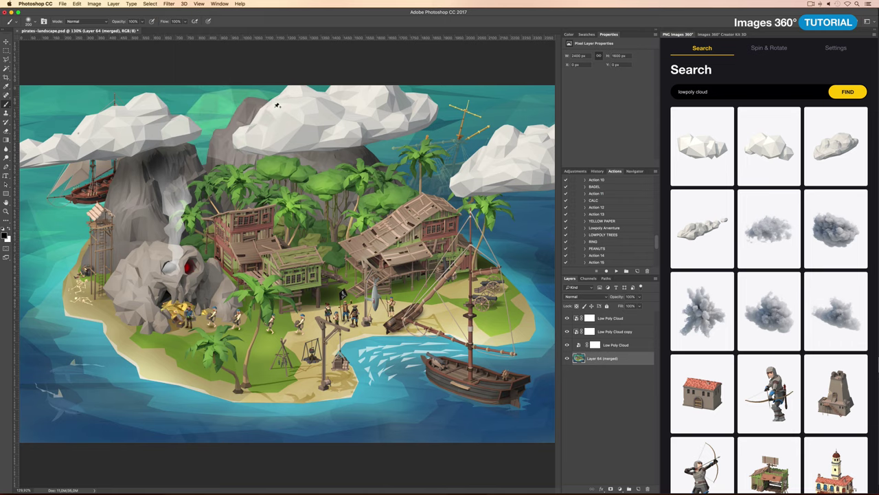
Step: Lower the Tilt-Shift focus band to keep the beach sharp, apply it, and view full screen
left_click_drag(405, 373, 414, 434)
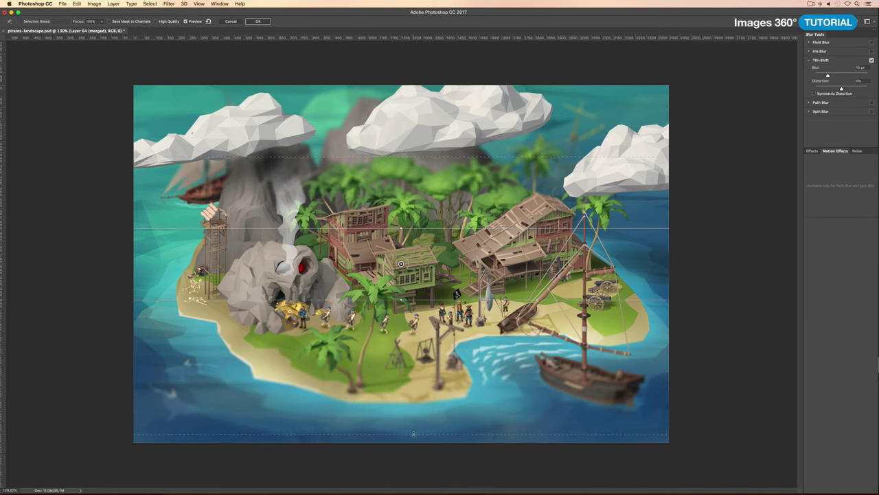
left_click_drag(405, 300, 406, 344)
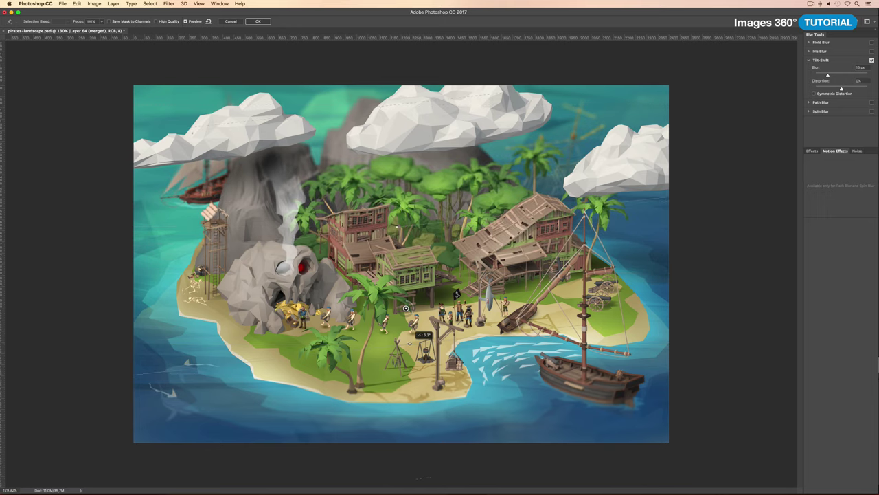
left_click(266, 22)
key("Tab")
key("ctrl+0")
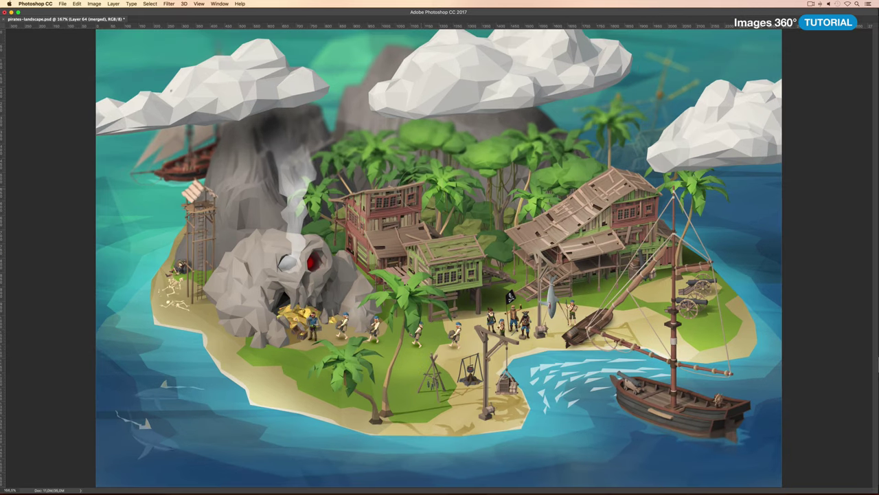